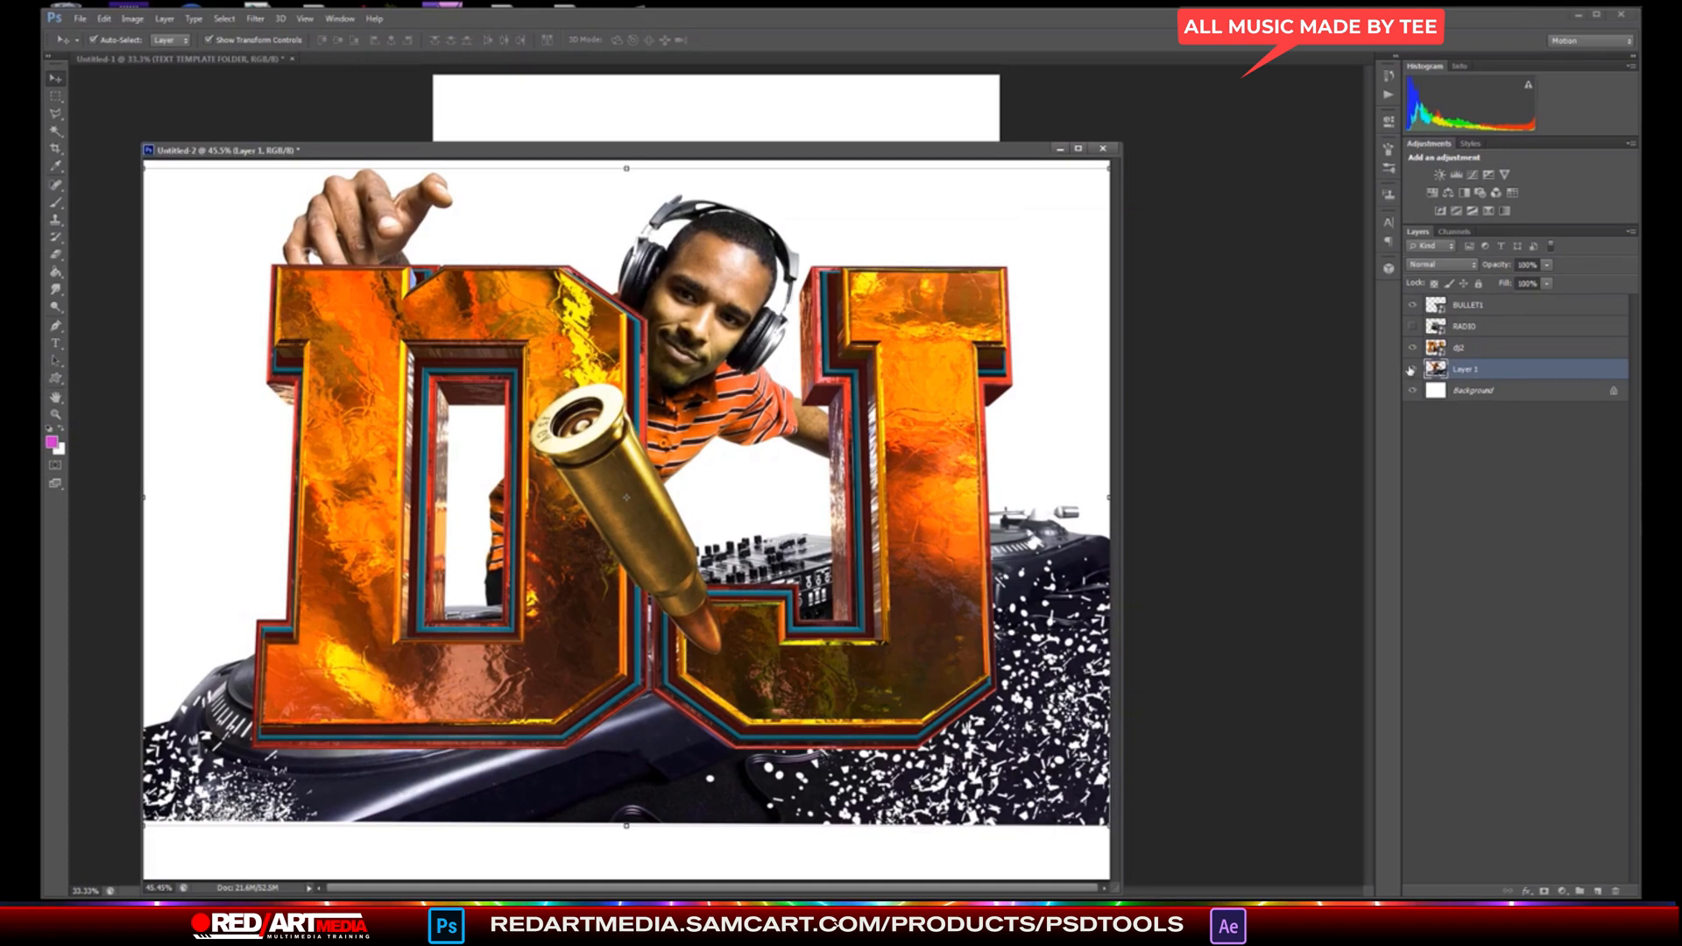
# - Hide the DJ photo and bullet layers and examine the metallic DJ lettering up close
pyautogui.click(1411, 369)
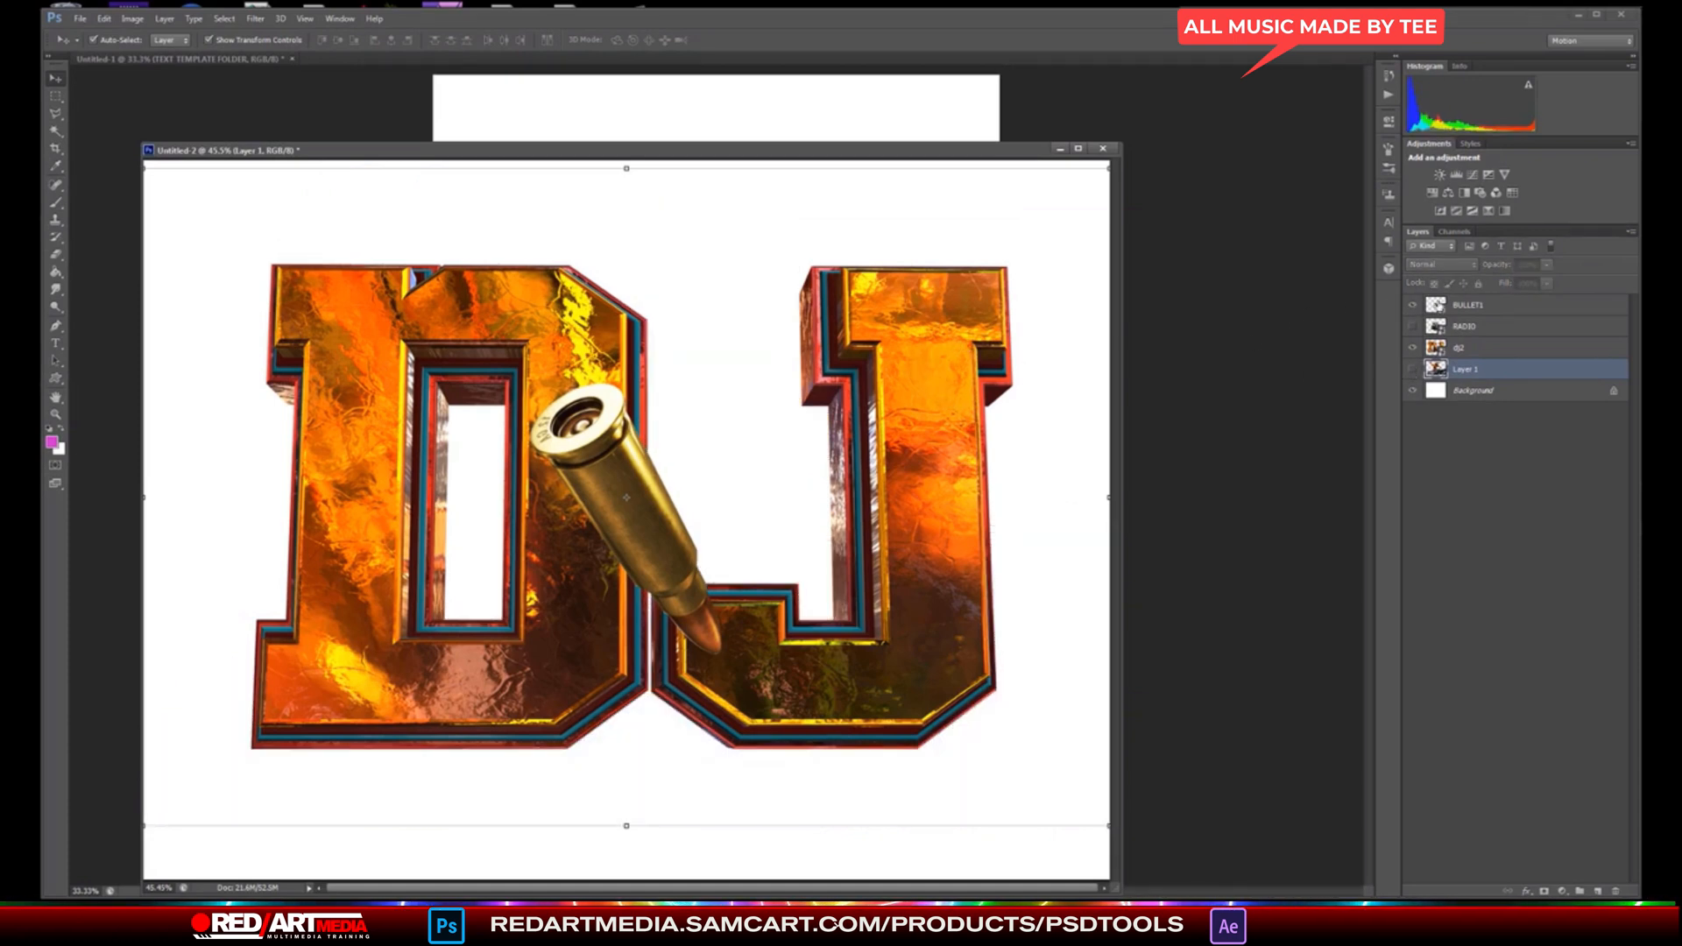
pyautogui.click(1411, 306)
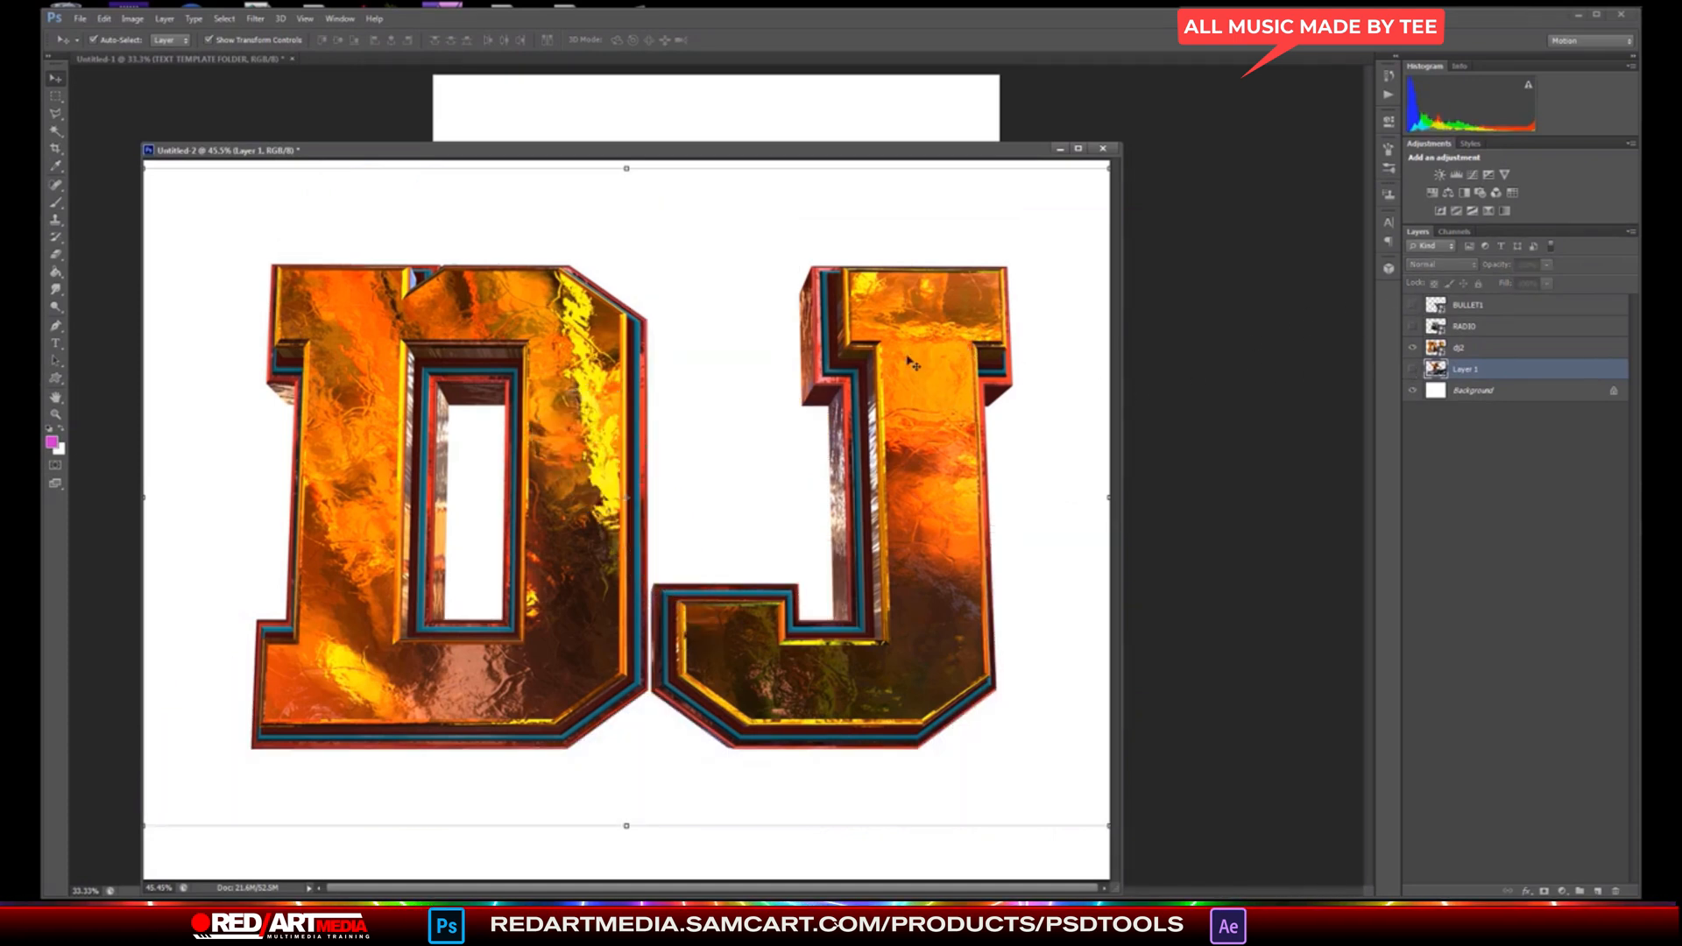
pyautogui.moveTo(936, 507); pyautogui.dragTo(917, 492)
pyautogui.scroll(-1, 904, 548)
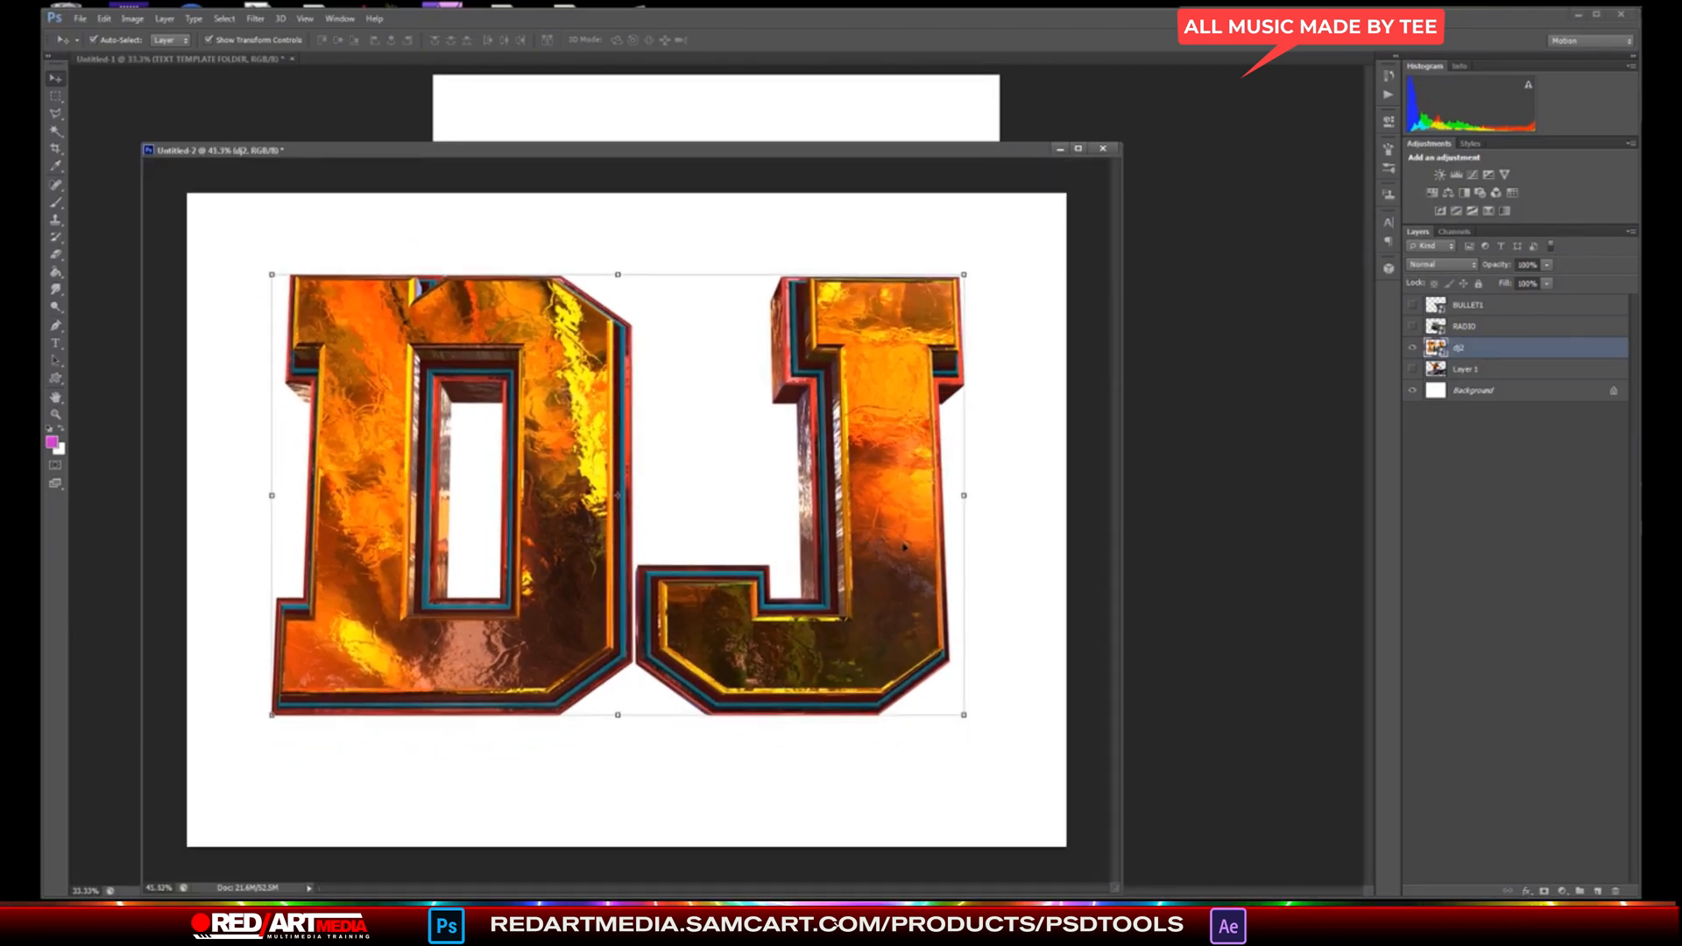
pyautogui.scroll(1, 905, 548)
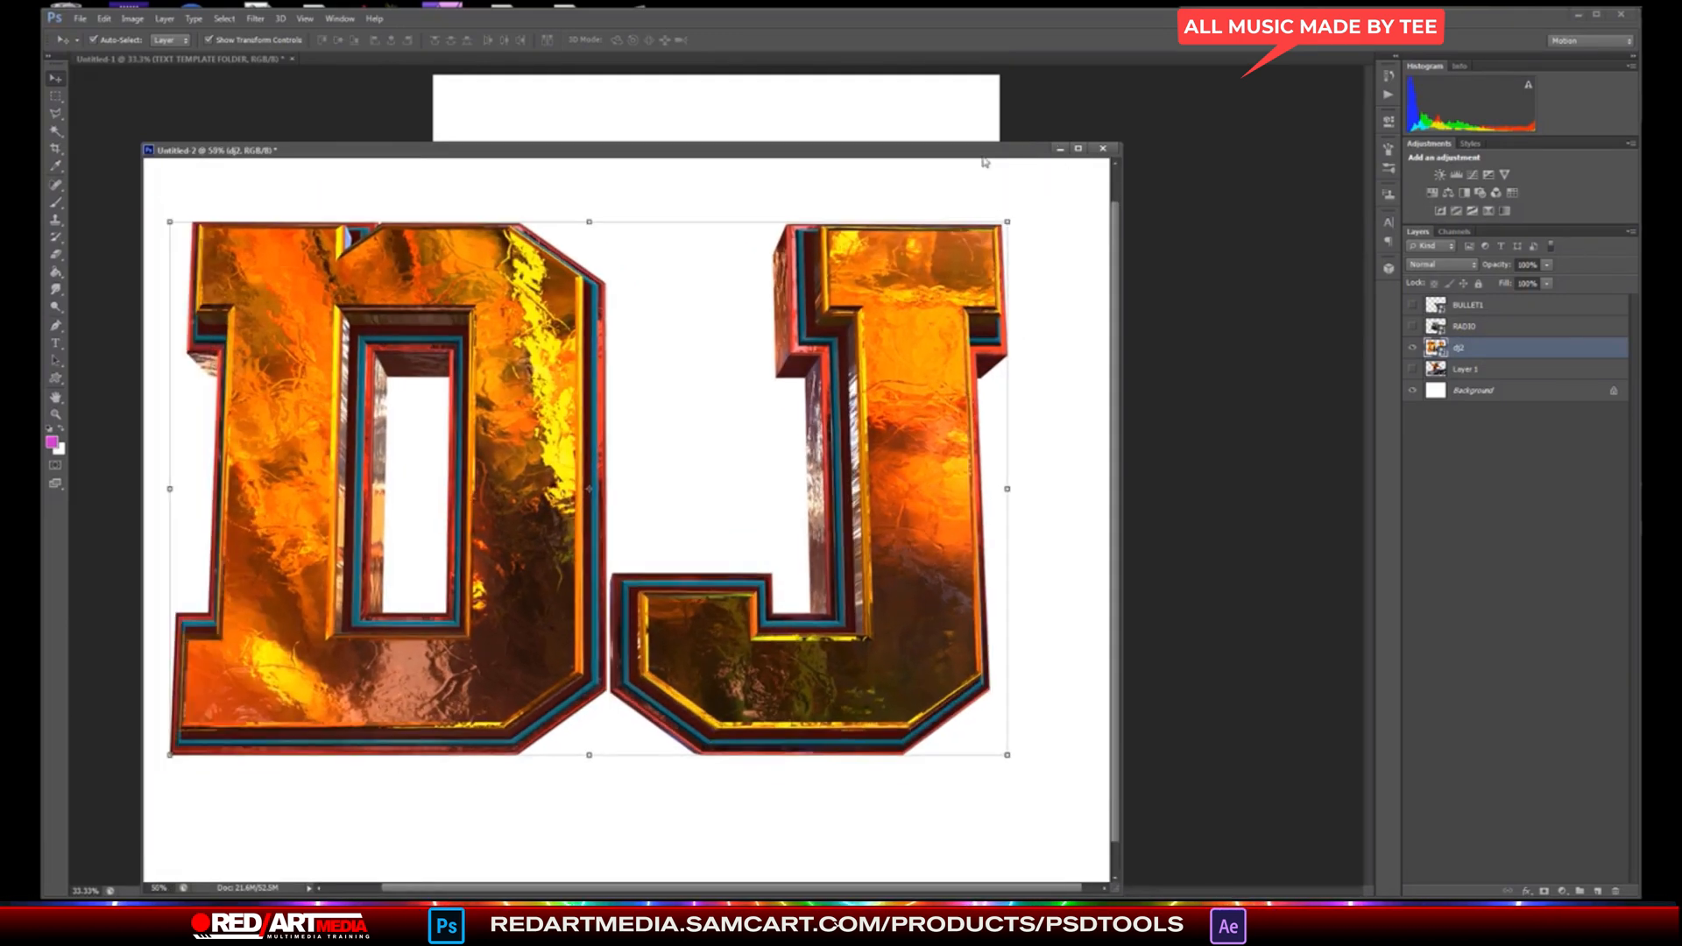
pyautogui.scroll(5, 980, 396)
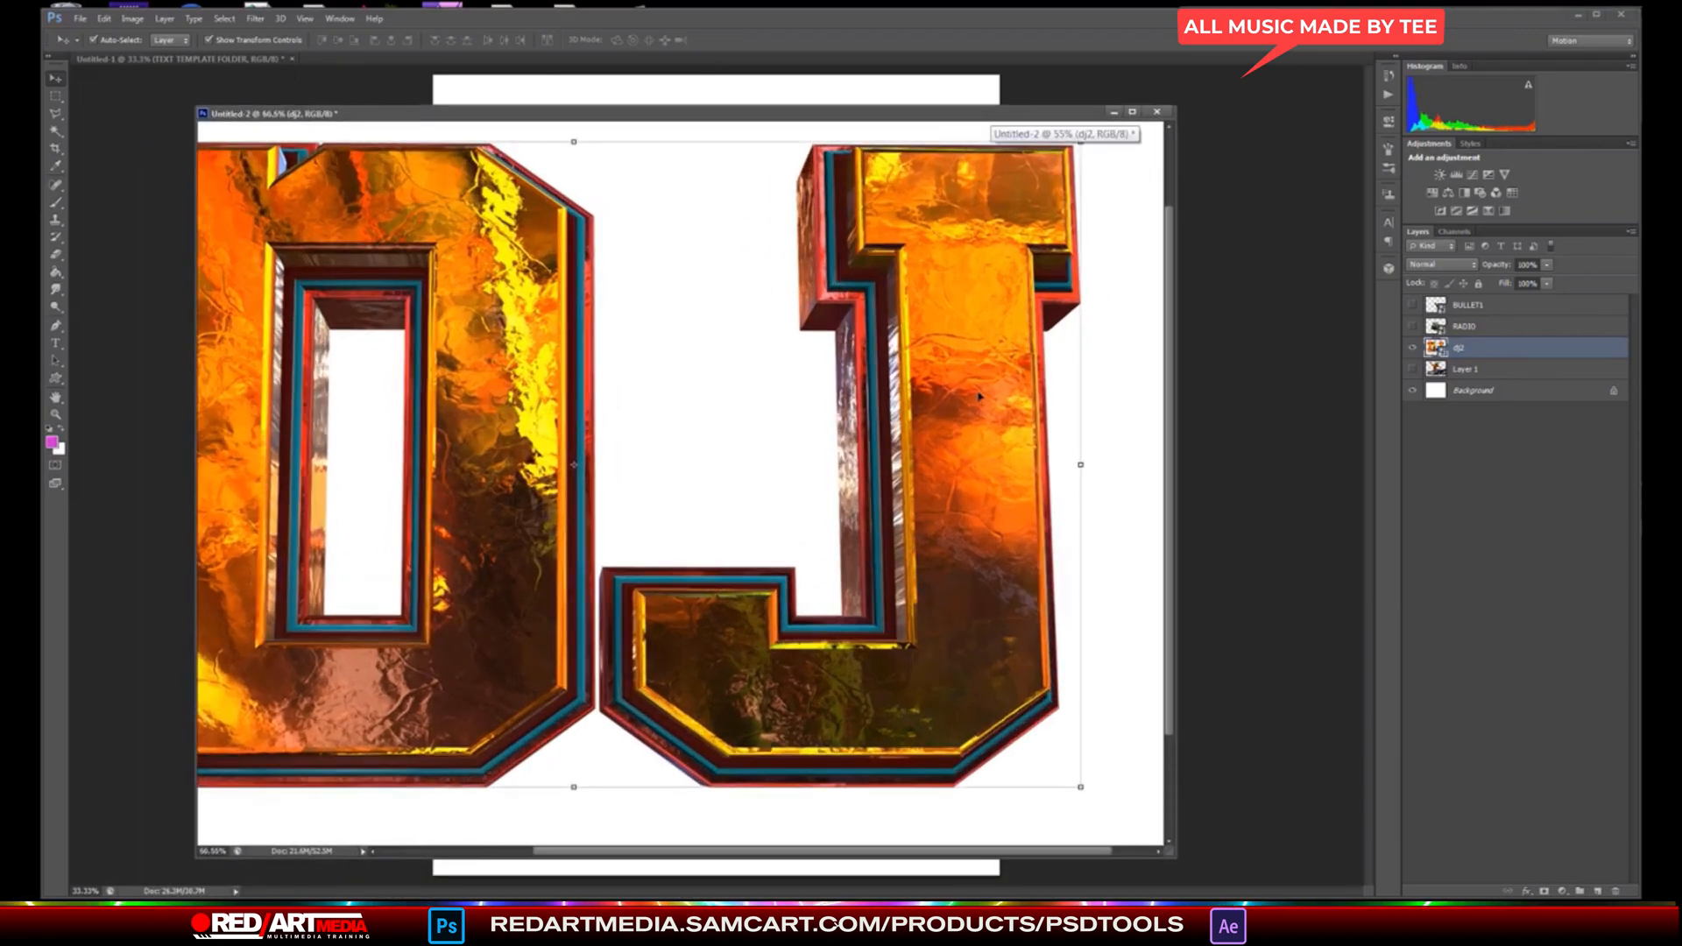
pyautogui.scroll(2, 980, 396)
pyautogui.scroll(-5, 980, 396)
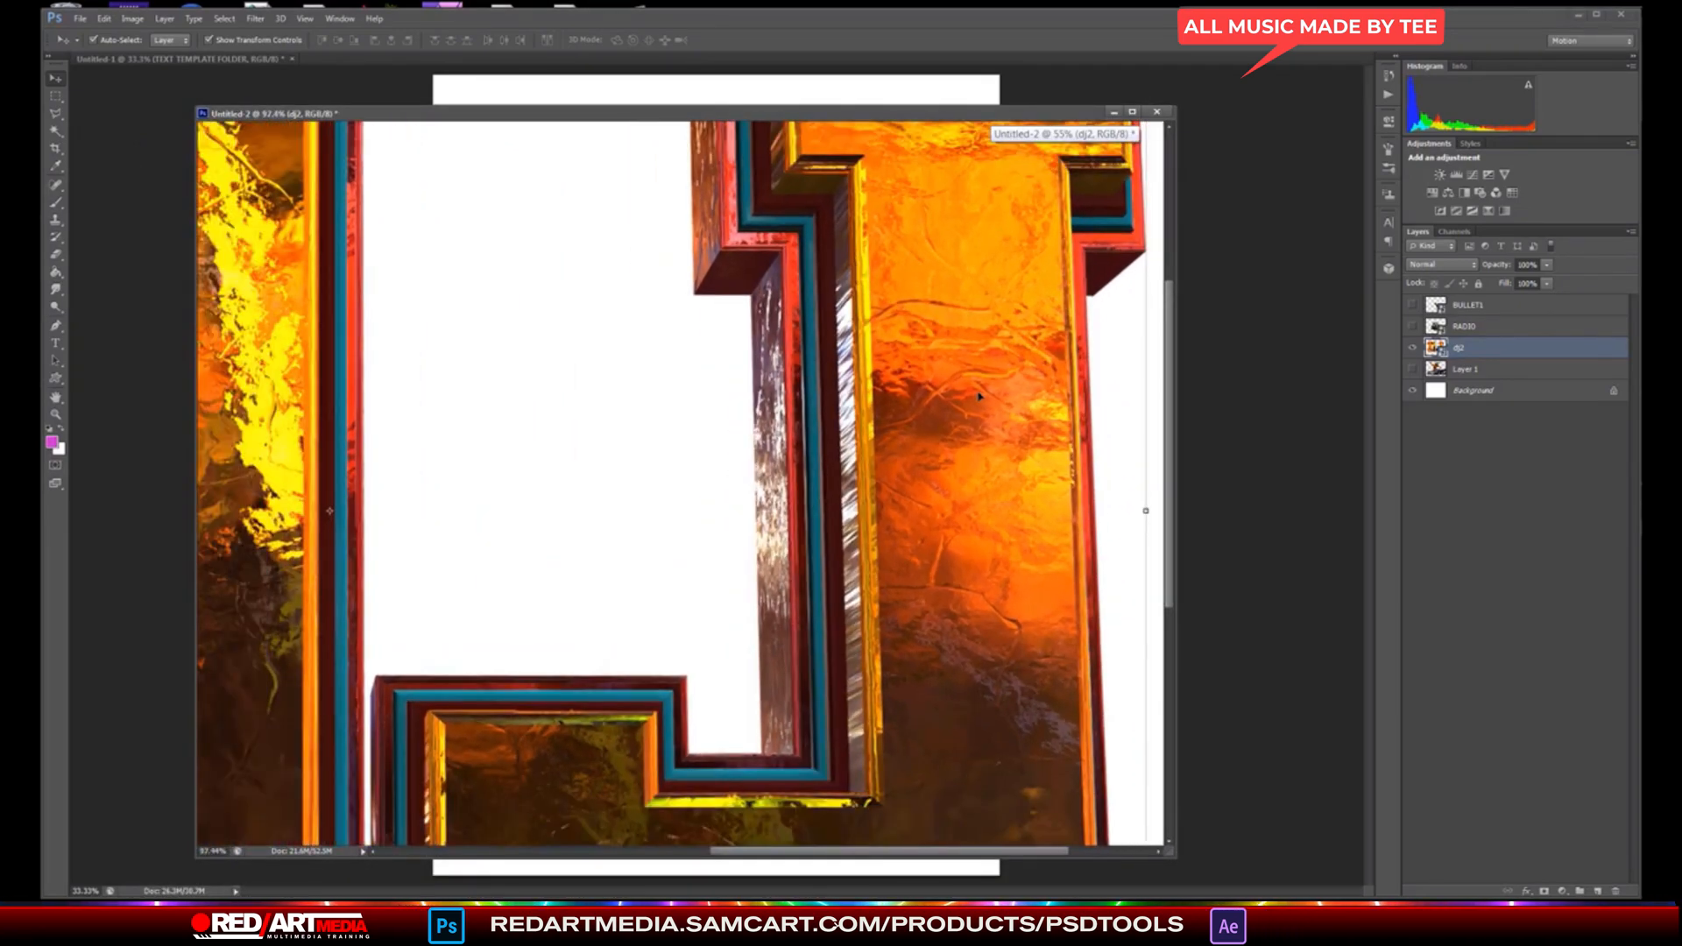
pyautogui.scroll(2, 980, 396)
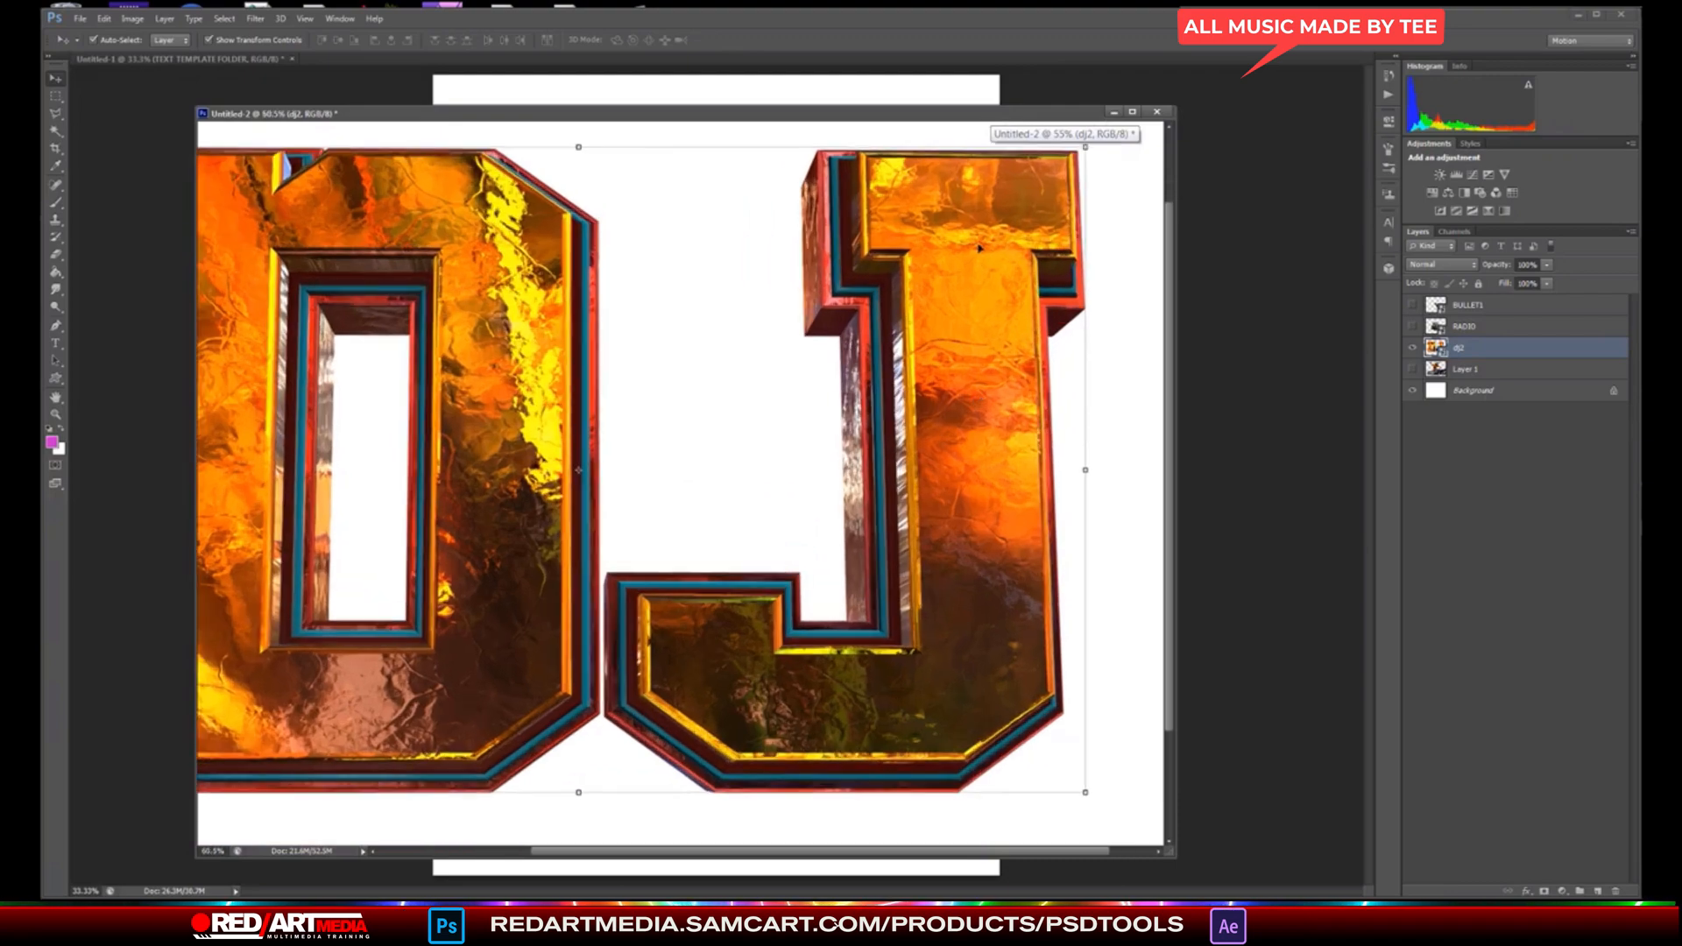
pyautogui.scroll(-3, 980, 396)
# - Move the artwork document's window aside and show its BULLETS, RADIO and Layer 1 layers
pyautogui.moveTo(992, 119); pyautogui.dragTo(1075, 133)
pyautogui.click(1412, 305)
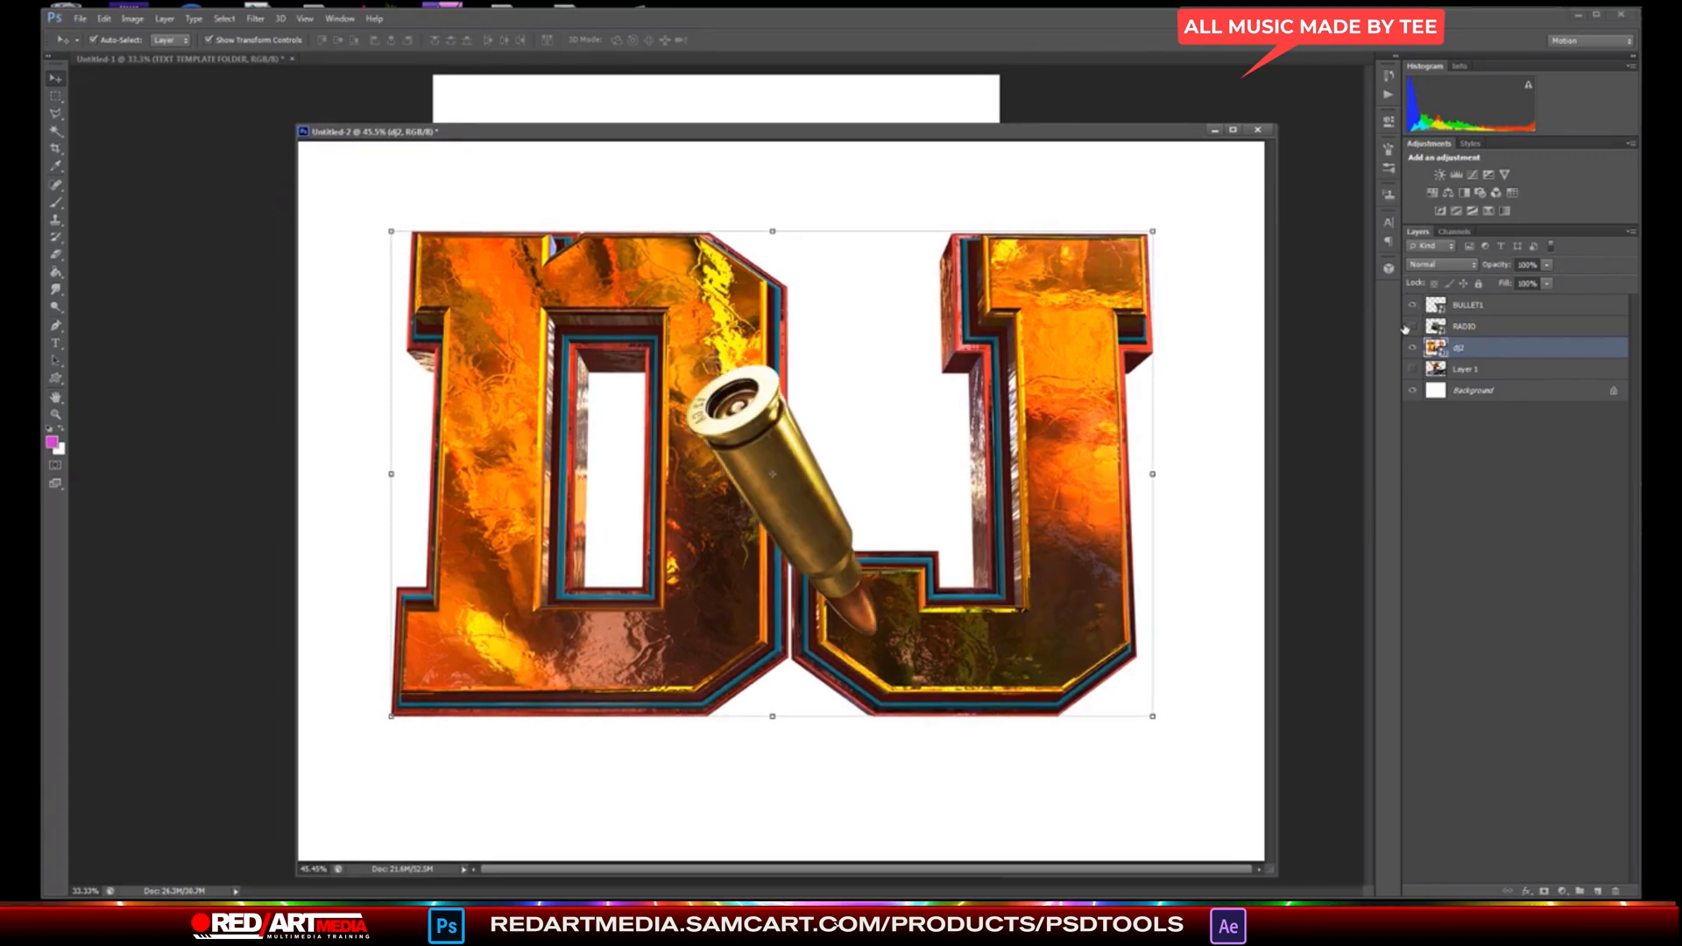
pyautogui.click(1411, 328)
pyautogui.click(1412, 369)
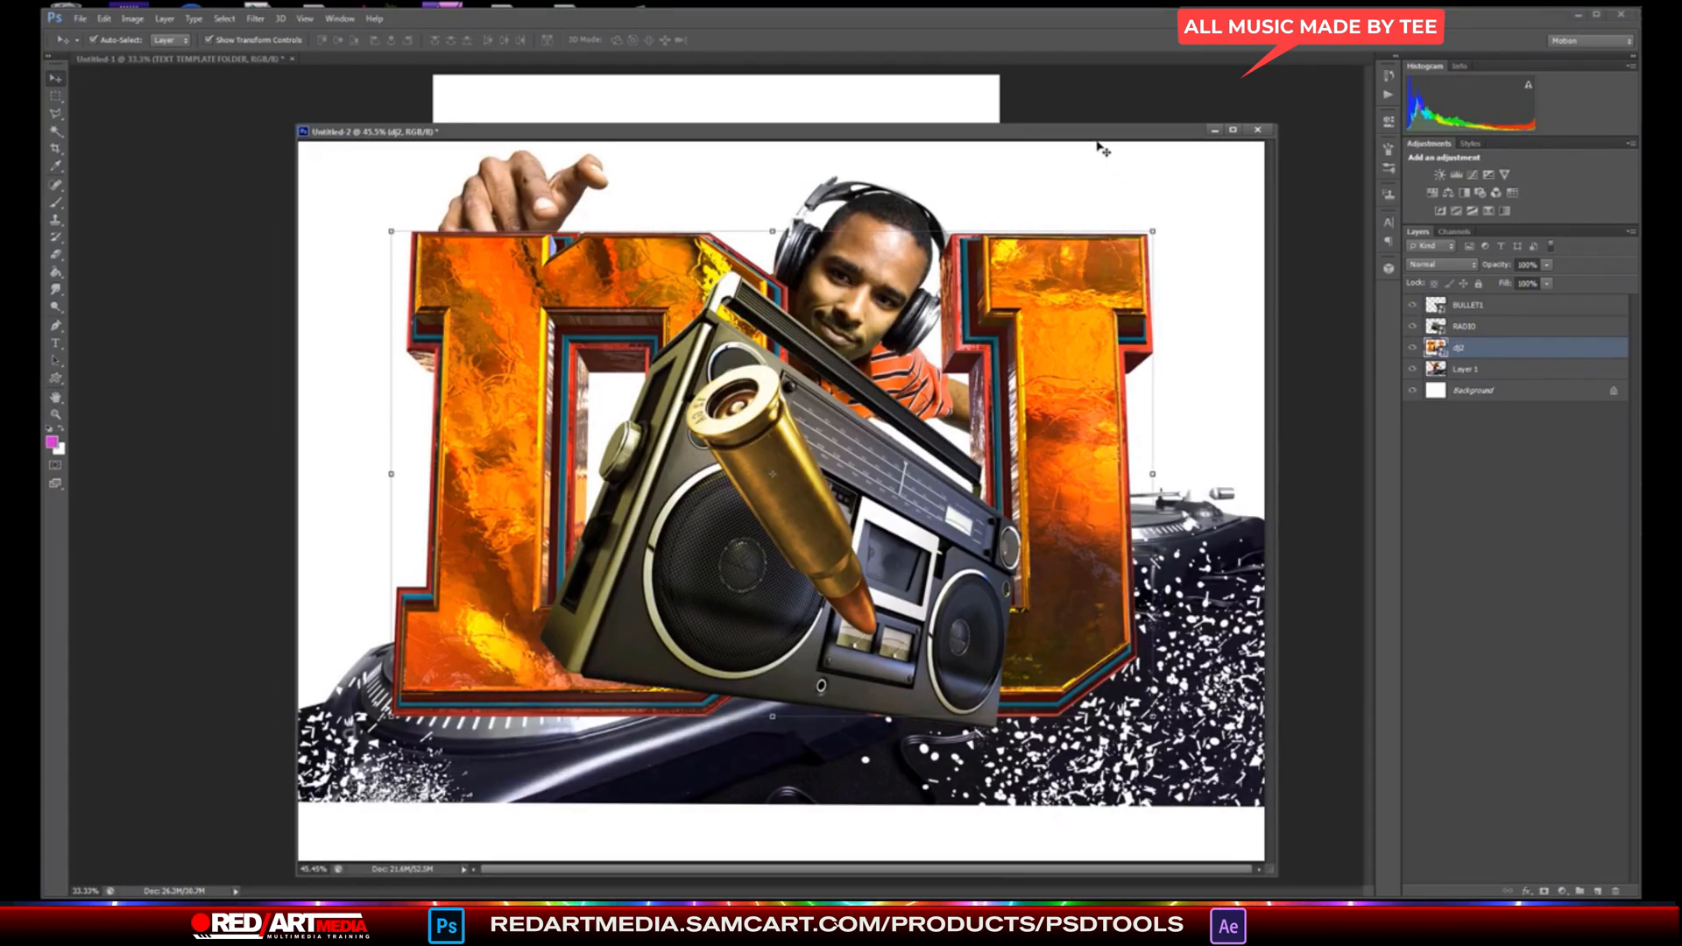
# - Copy the BULLETS, RADIO, dj2 and Layer 1 layers together into the blank portrait flyer document and position them on its page
pyautogui.click(1496, 371)
pyautogui.click(1493, 307)
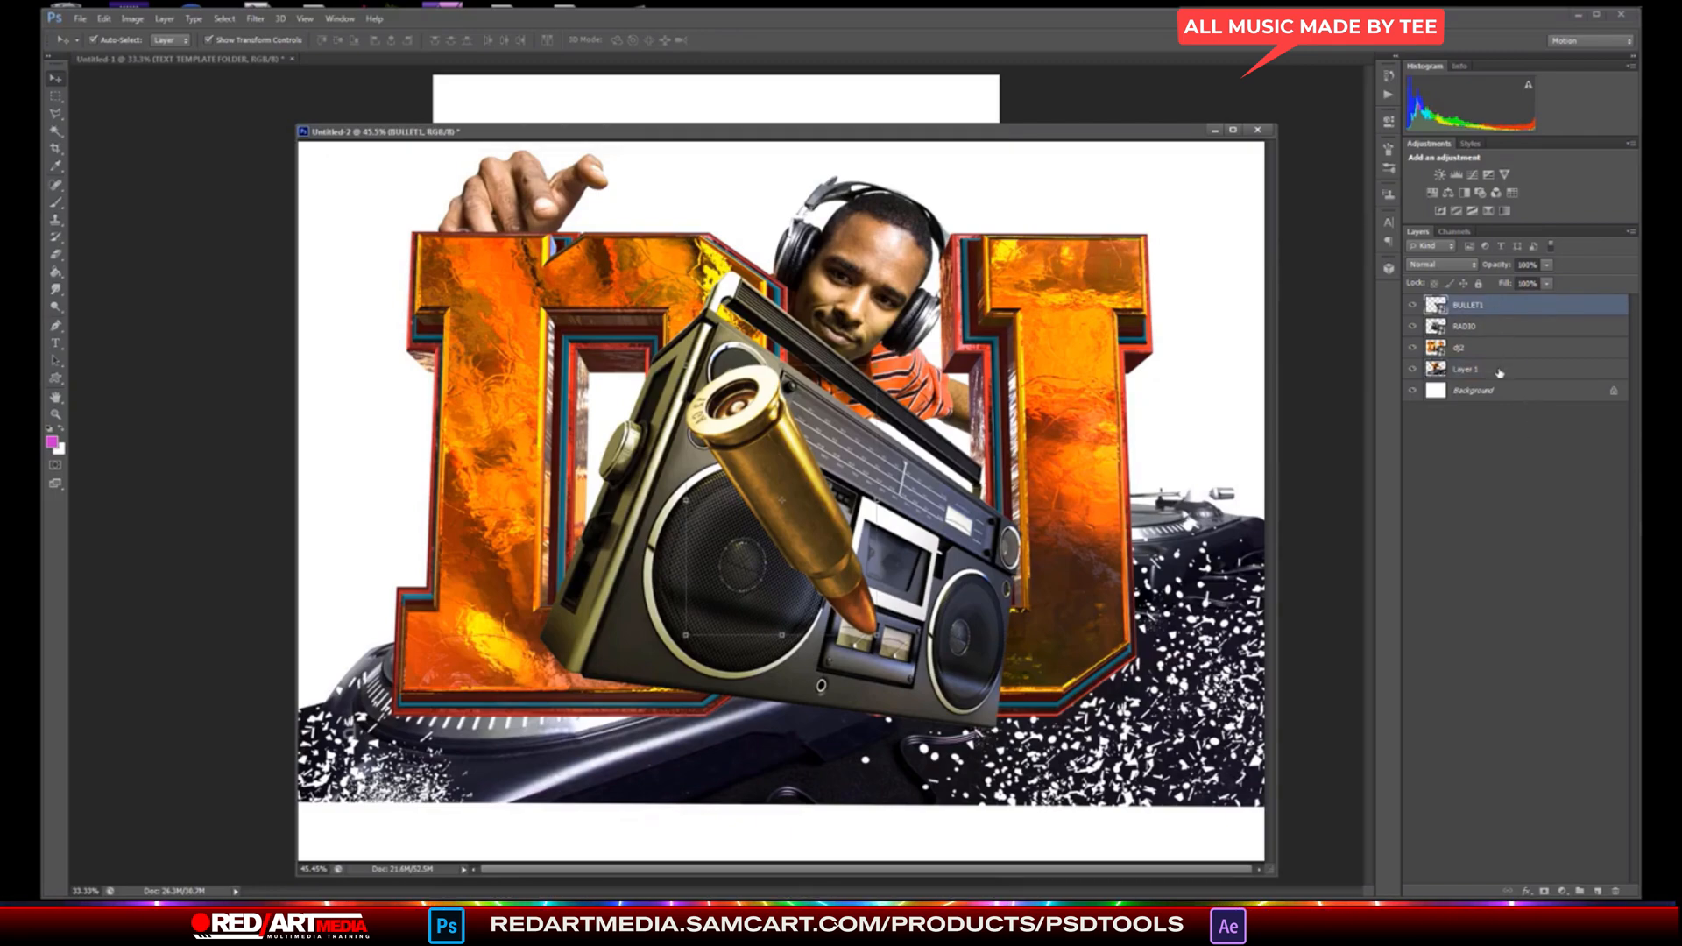
pyautogui.keyDown('shift'); pyautogui.click(1499, 373); pyautogui.keyUp('shift')
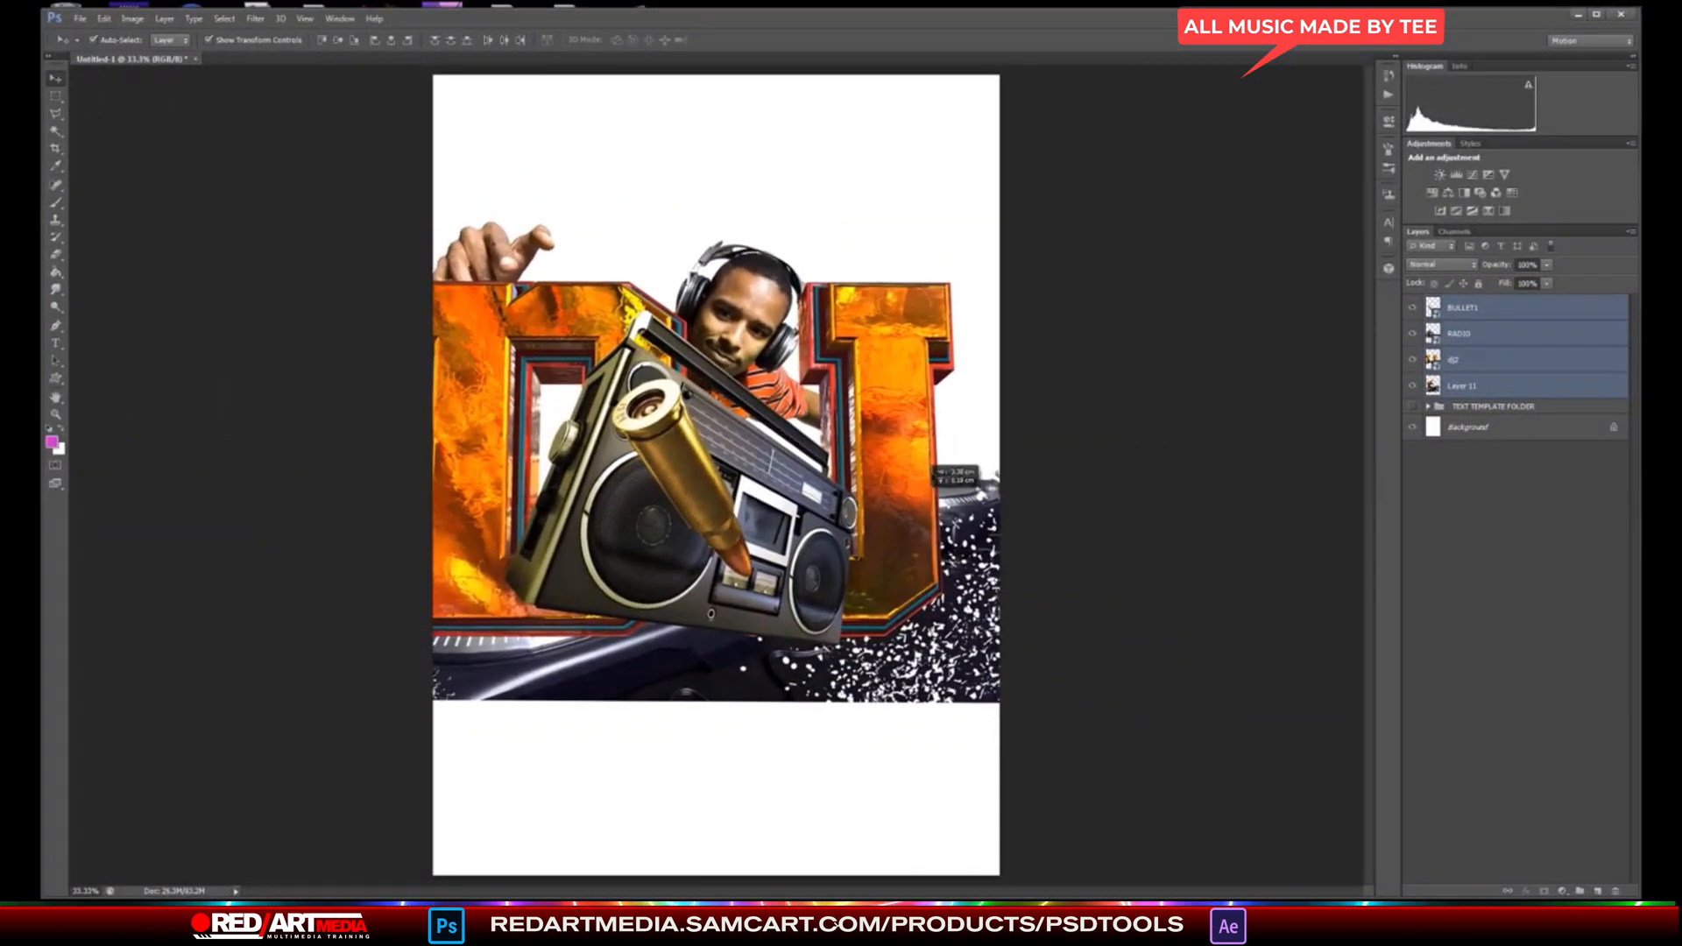
pyautogui.moveTo(924, 489); pyautogui.dragTo(916, 472)
# - Deselect the copied layers and hide BULLETS, RADIO and dj2, leaving the DJ photo layer shown
pyautogui.click(1449, 452)
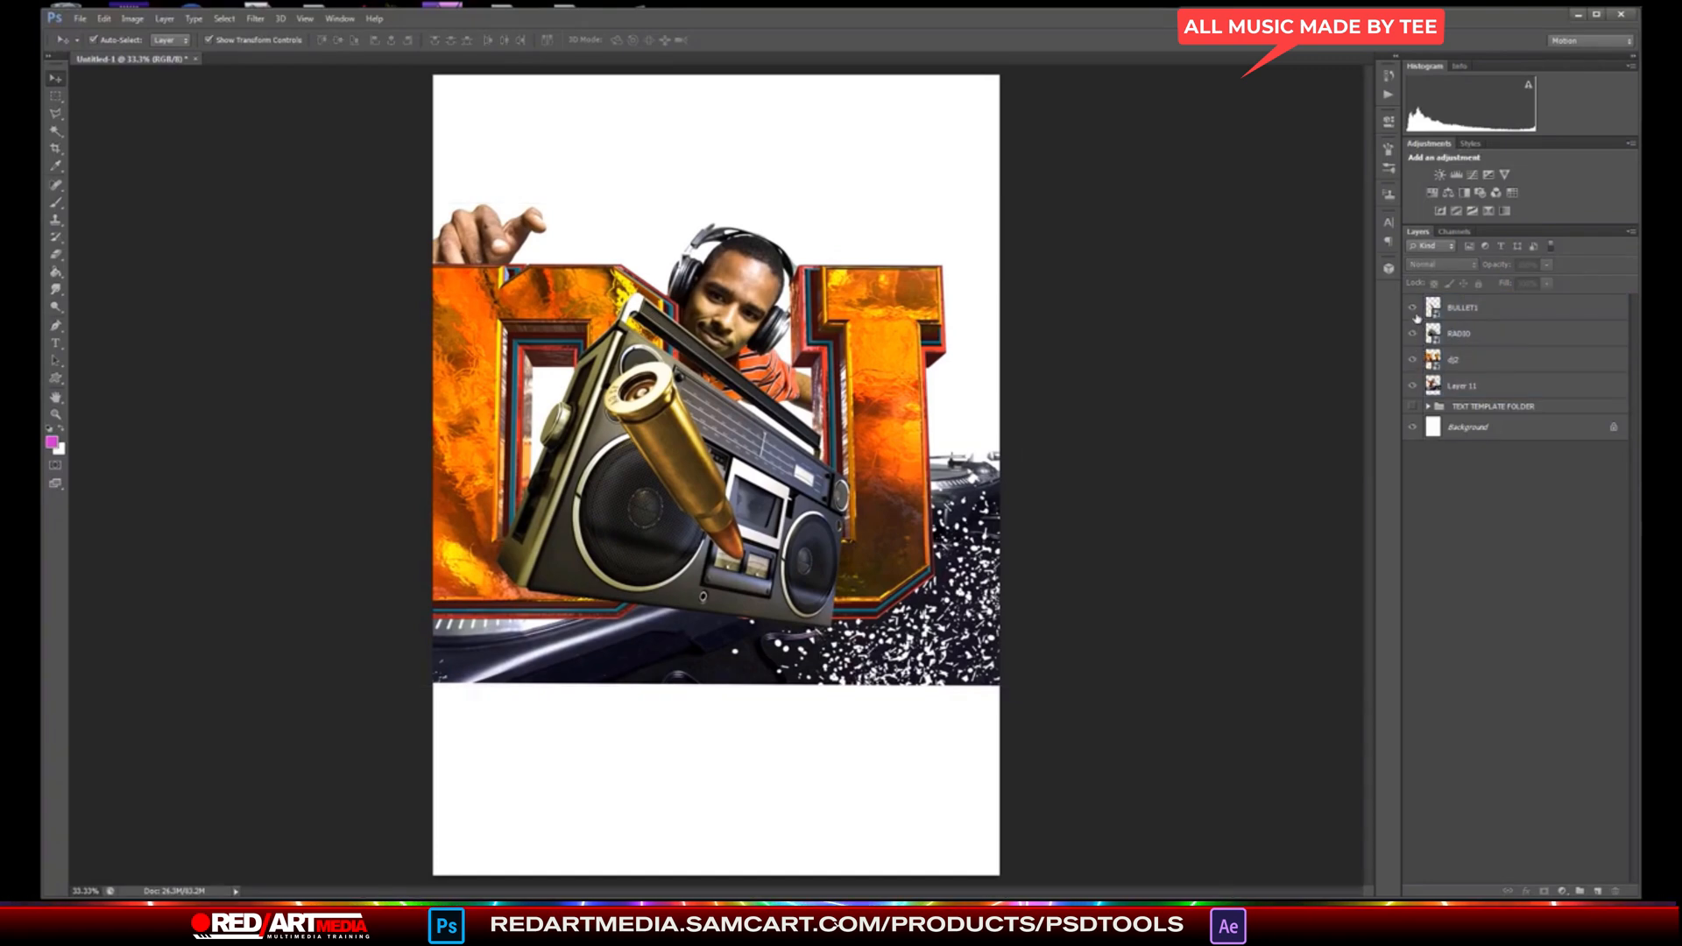
pyautogui.click(1413, 309)
pyautogui.click(1413, 334)
pyautogui.click(1413, 360)
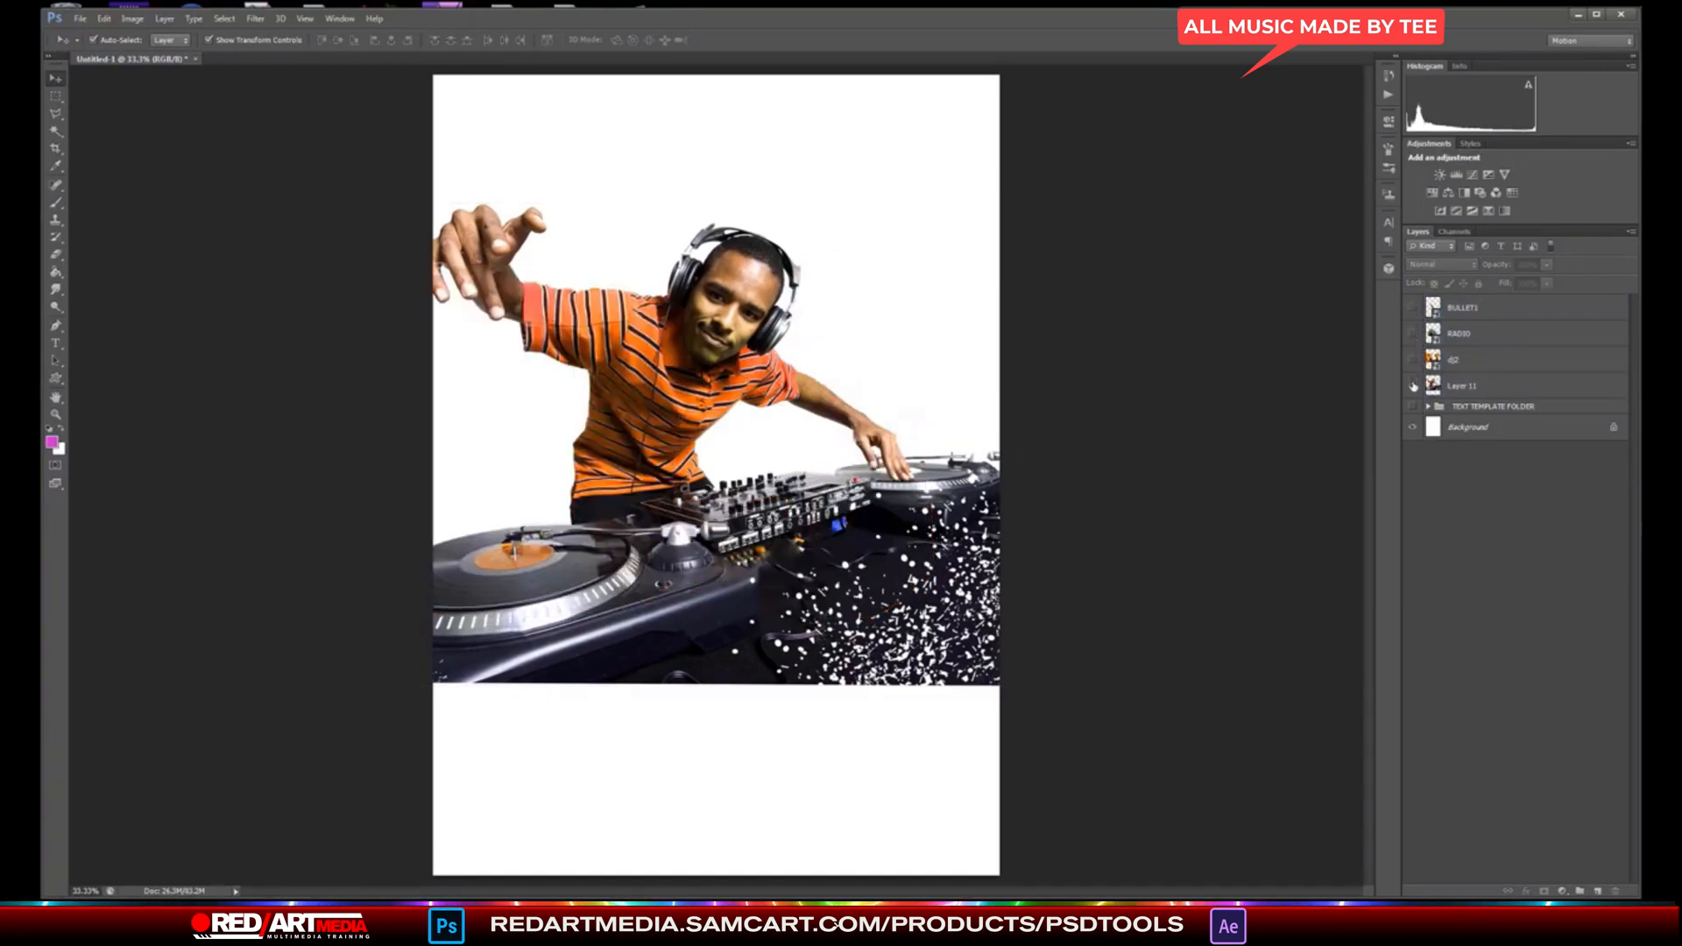
pyautogui.click(1413, 386)
pyautogui.click(1412, 386)
# - Move the DJ photo layer to the top of the layer stack and shift the photo up and to the right on the page
pyautogui.click(1505, 386)
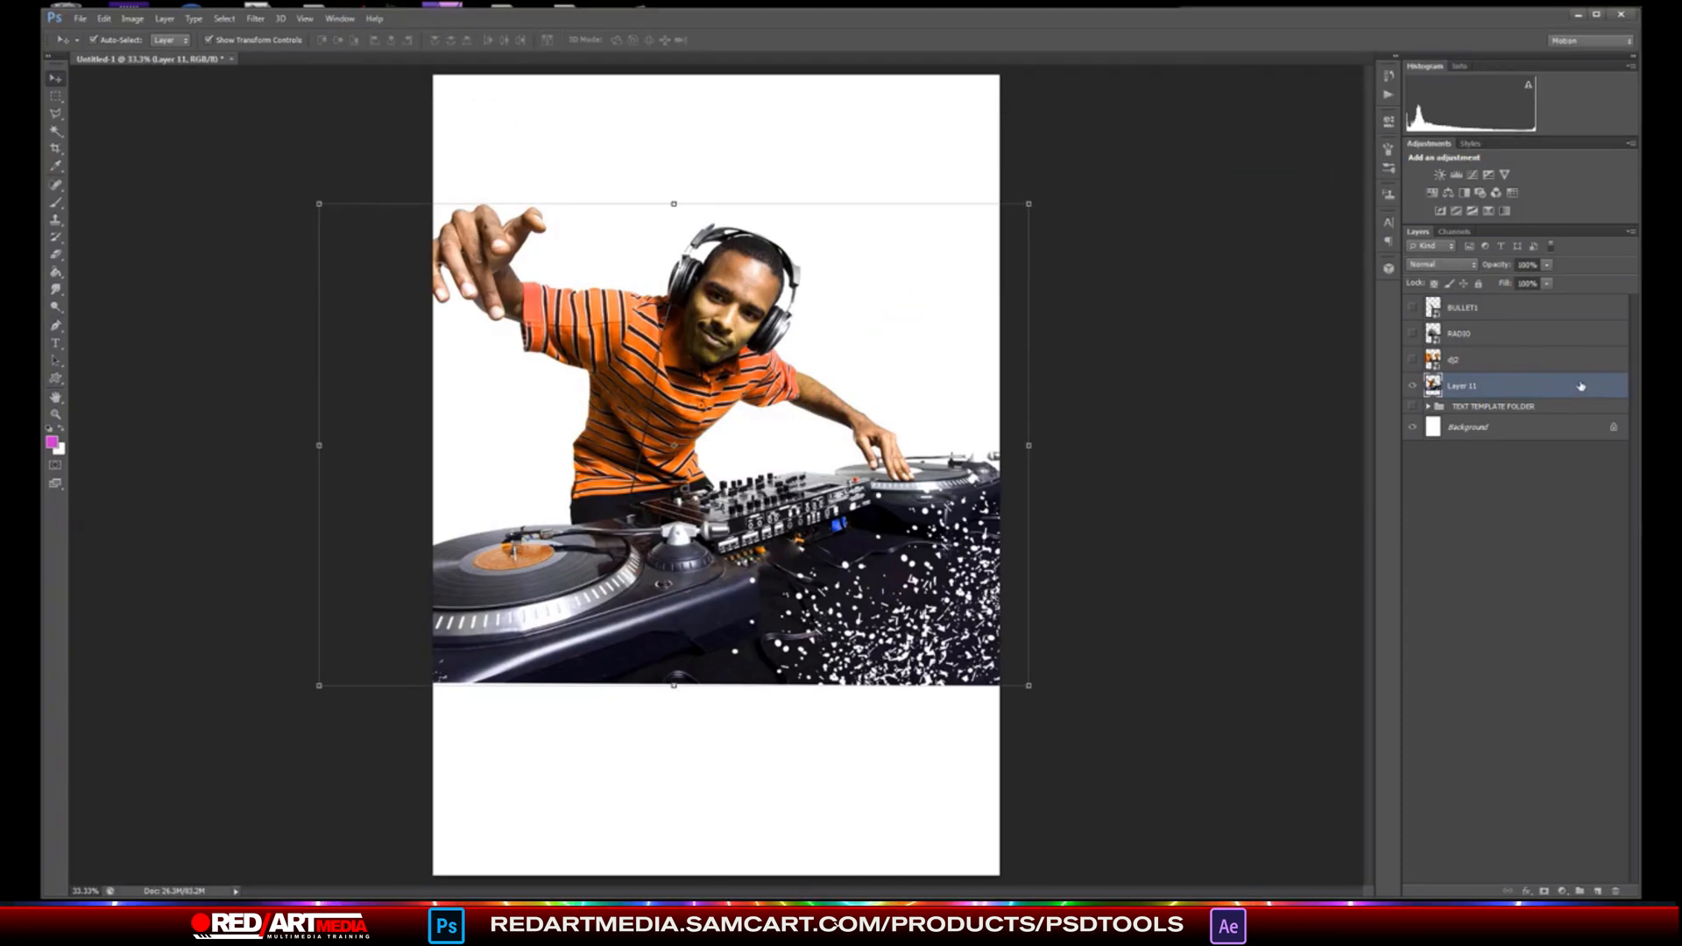
pyautogui.moveTo(1581, 384); pyautogui.dragTo(1577, 305)
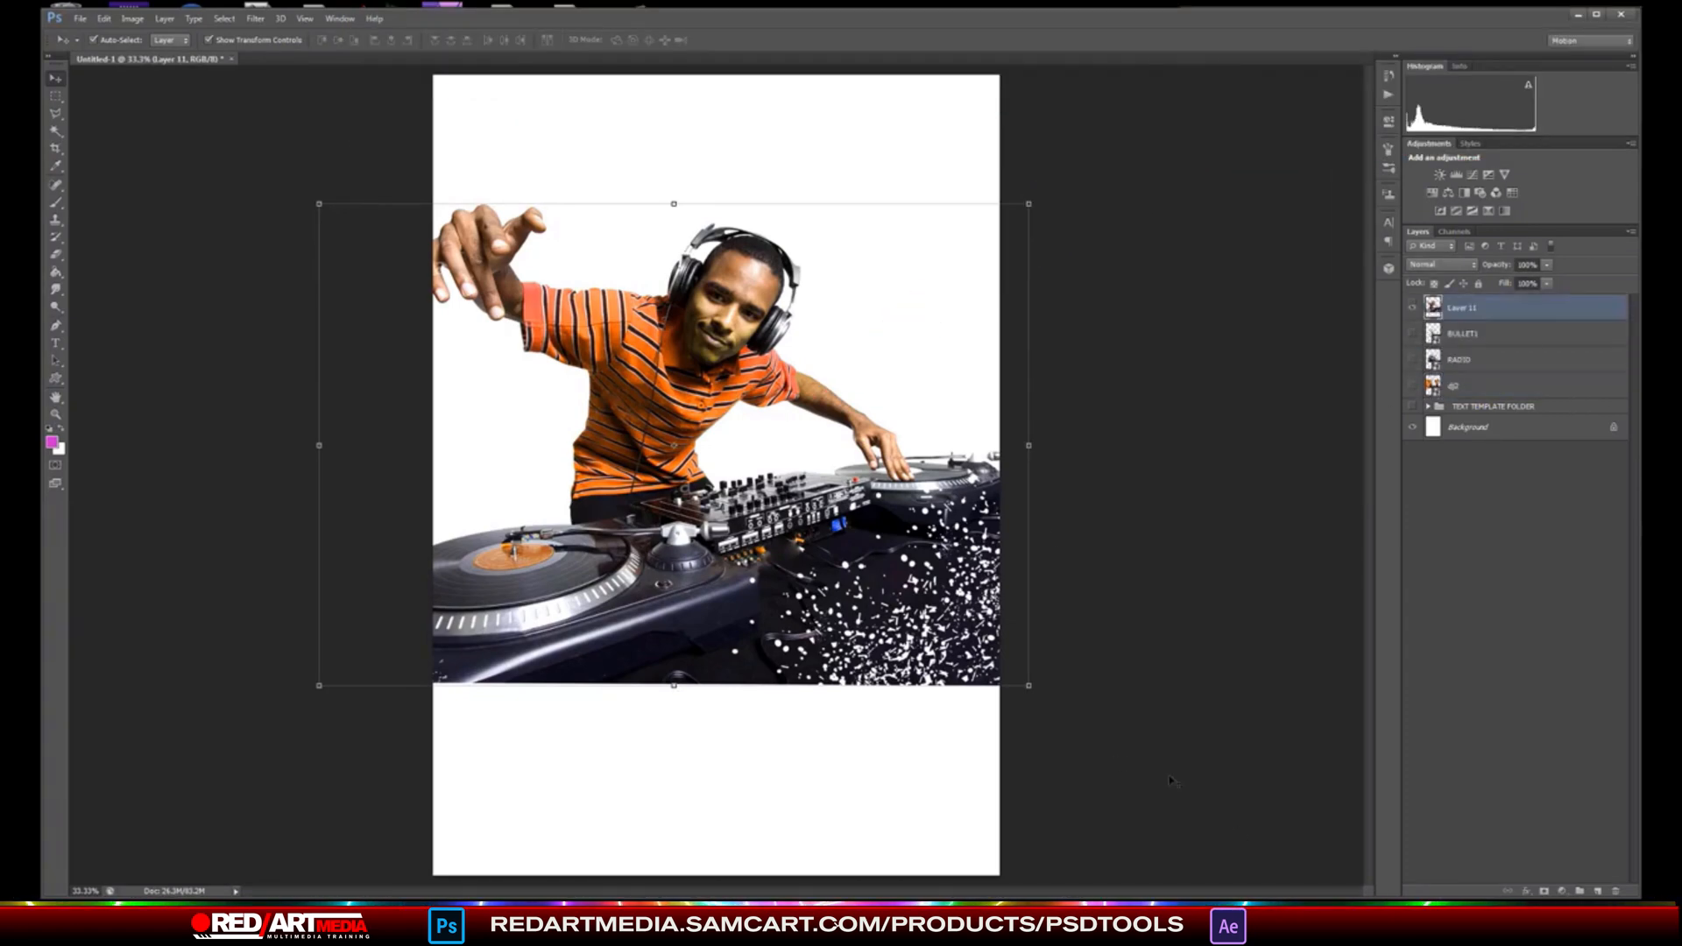
pyautogui.moveTo(686, 489); pyautogui.dragTo(725, 459)
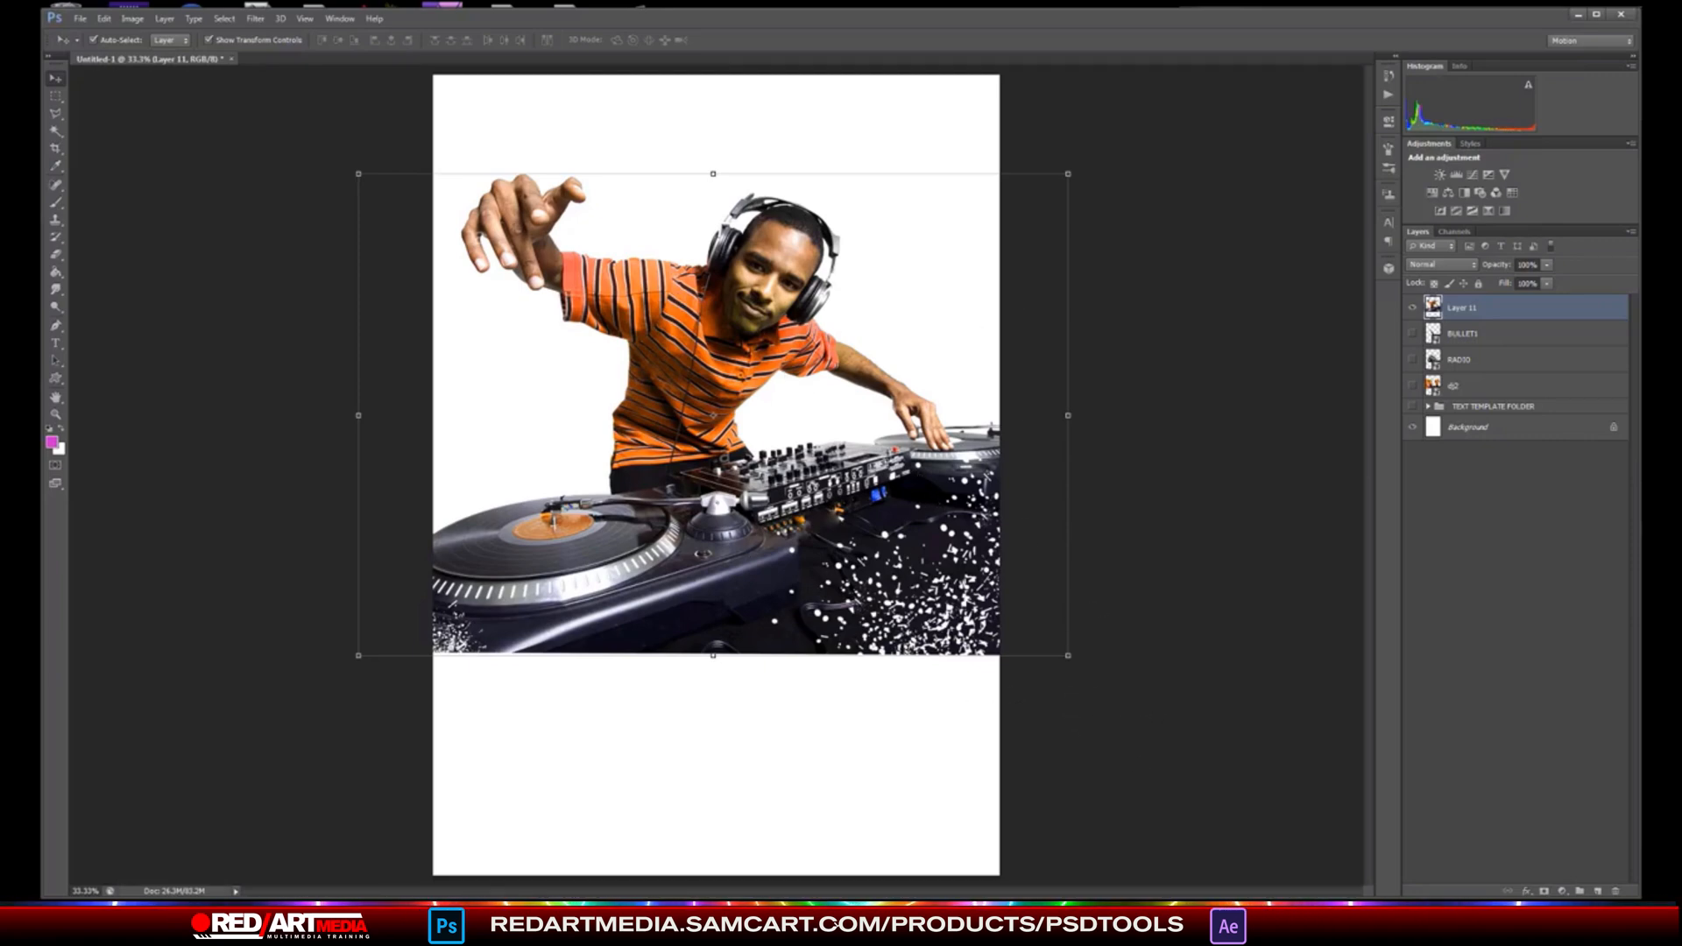
# - Rotate the DJ photo counter-clockwise so the turntables slope upward to the right, and reposition it on the page
pyautogui.scroll(5, 778, 604)
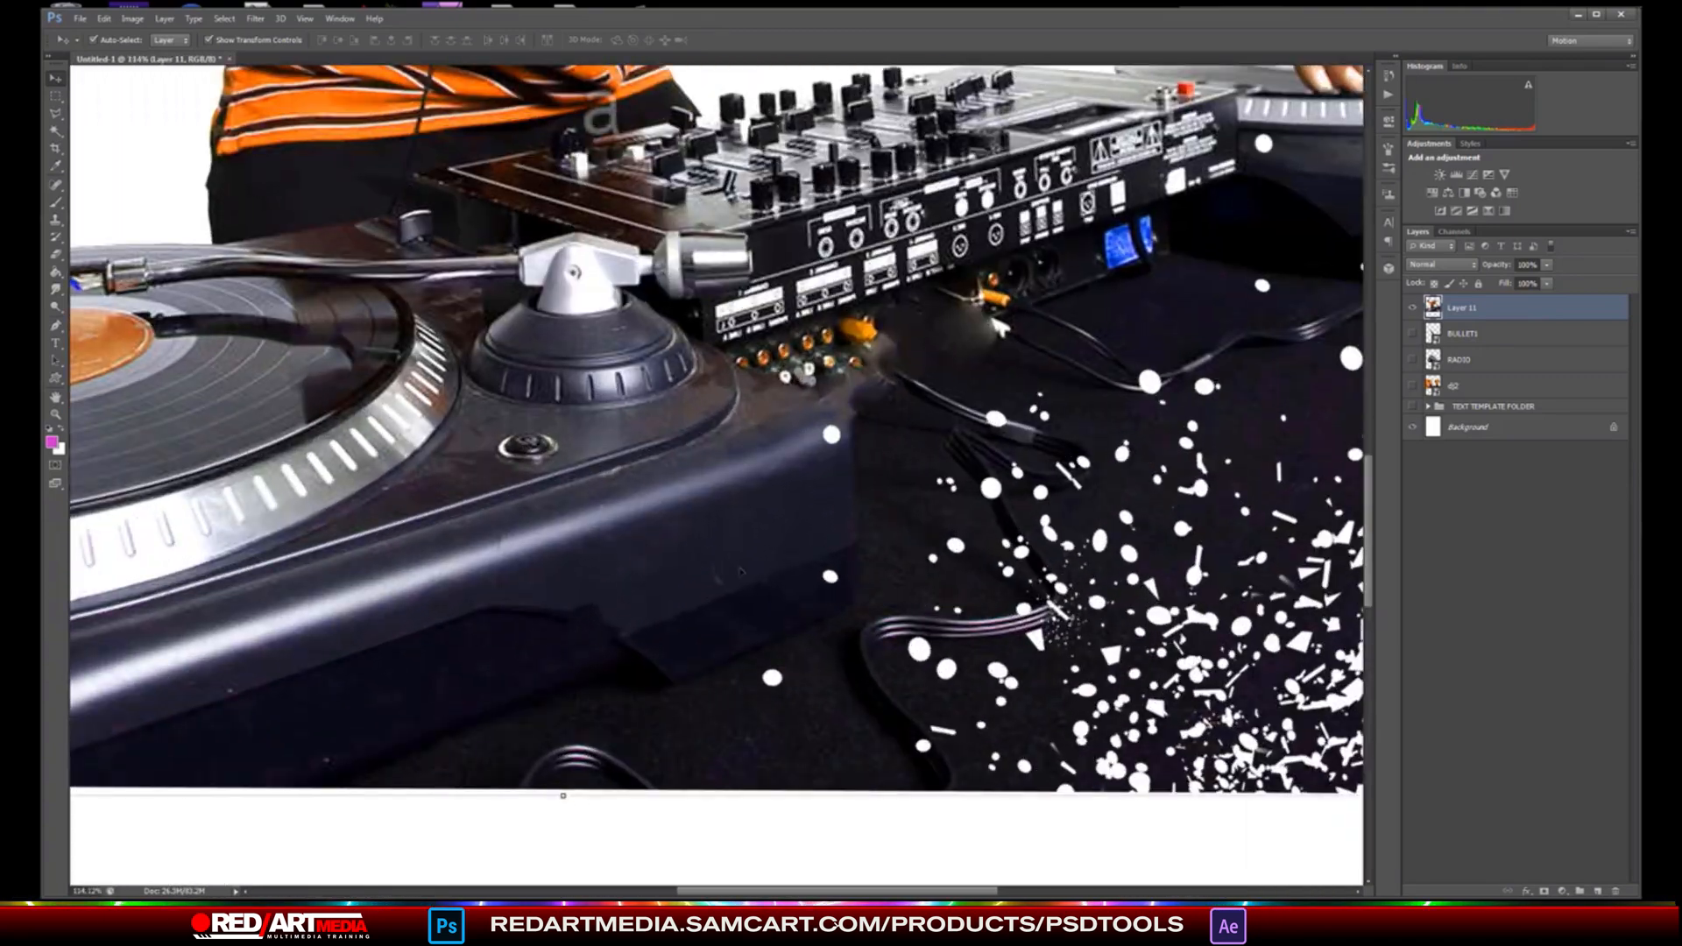
pyautogui.scroll(4, 890, 575)
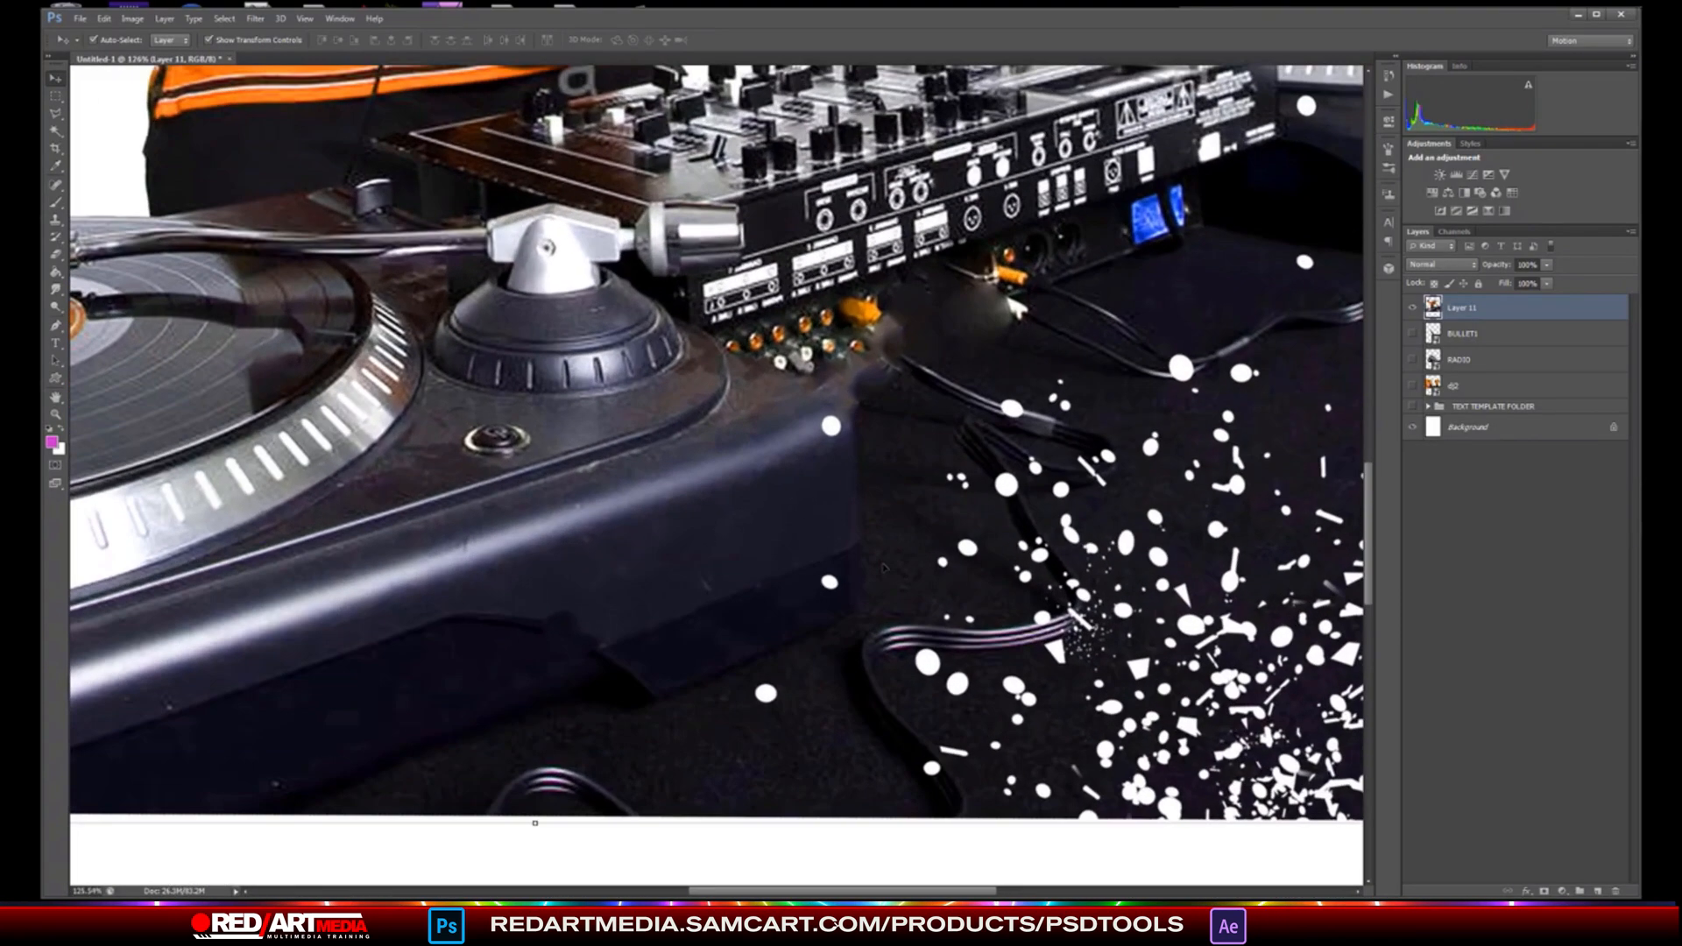
pyautogui.scroll(-3, 896, 227)
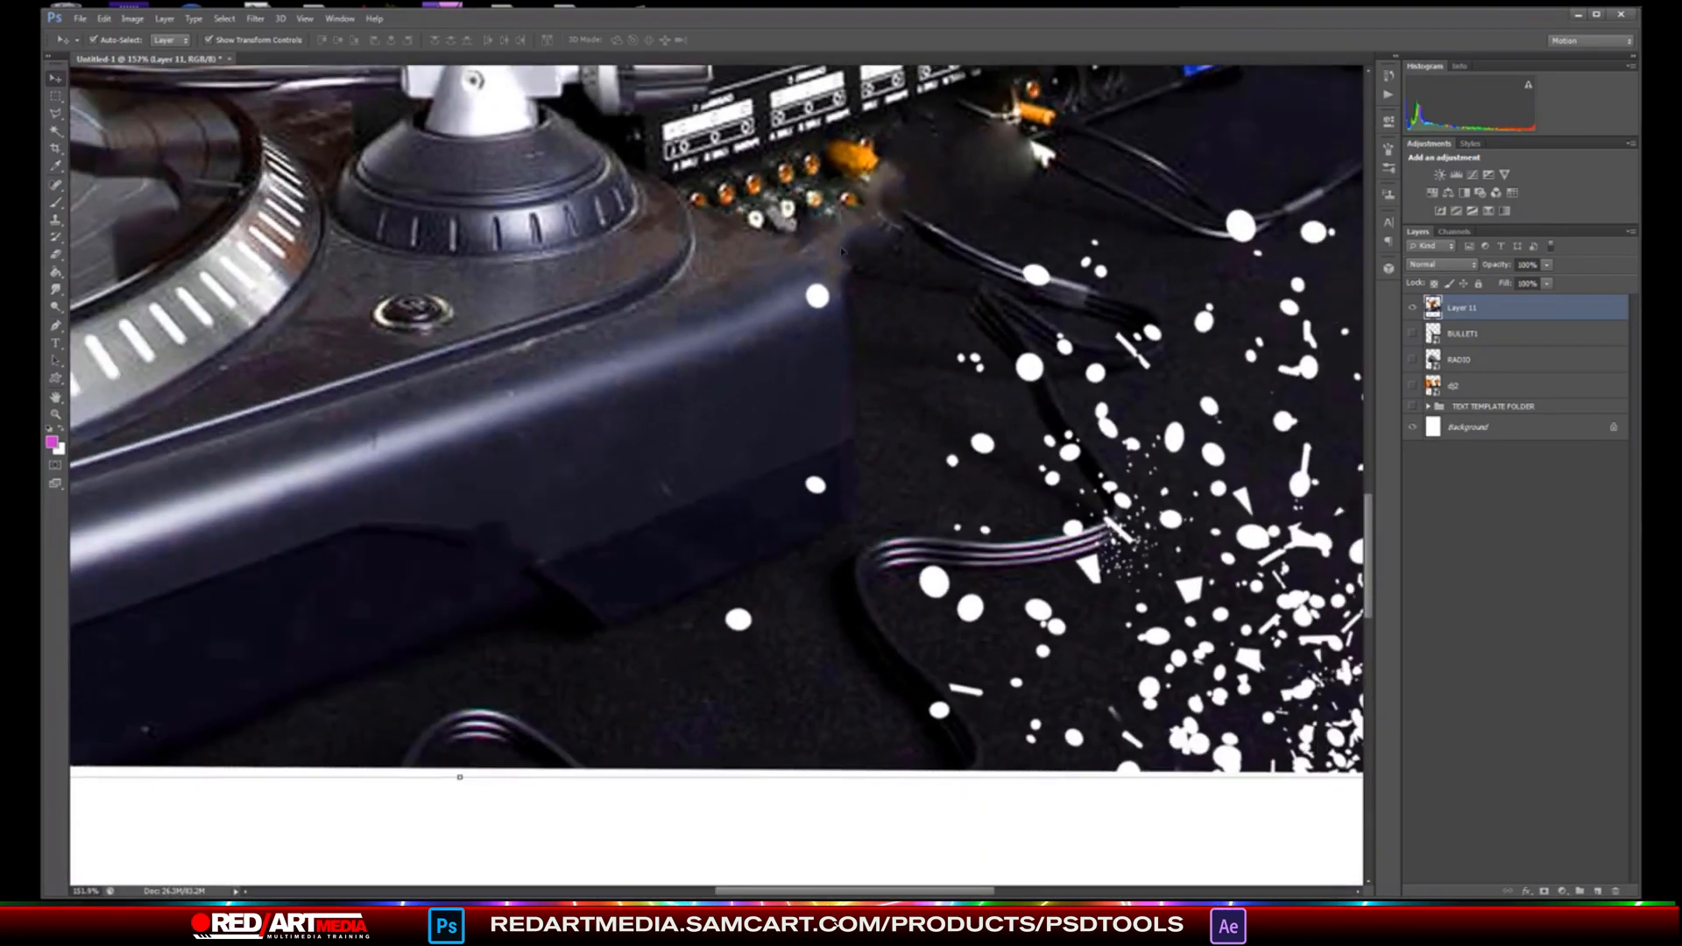
pyautogui.scroll(-8, 941, 340)
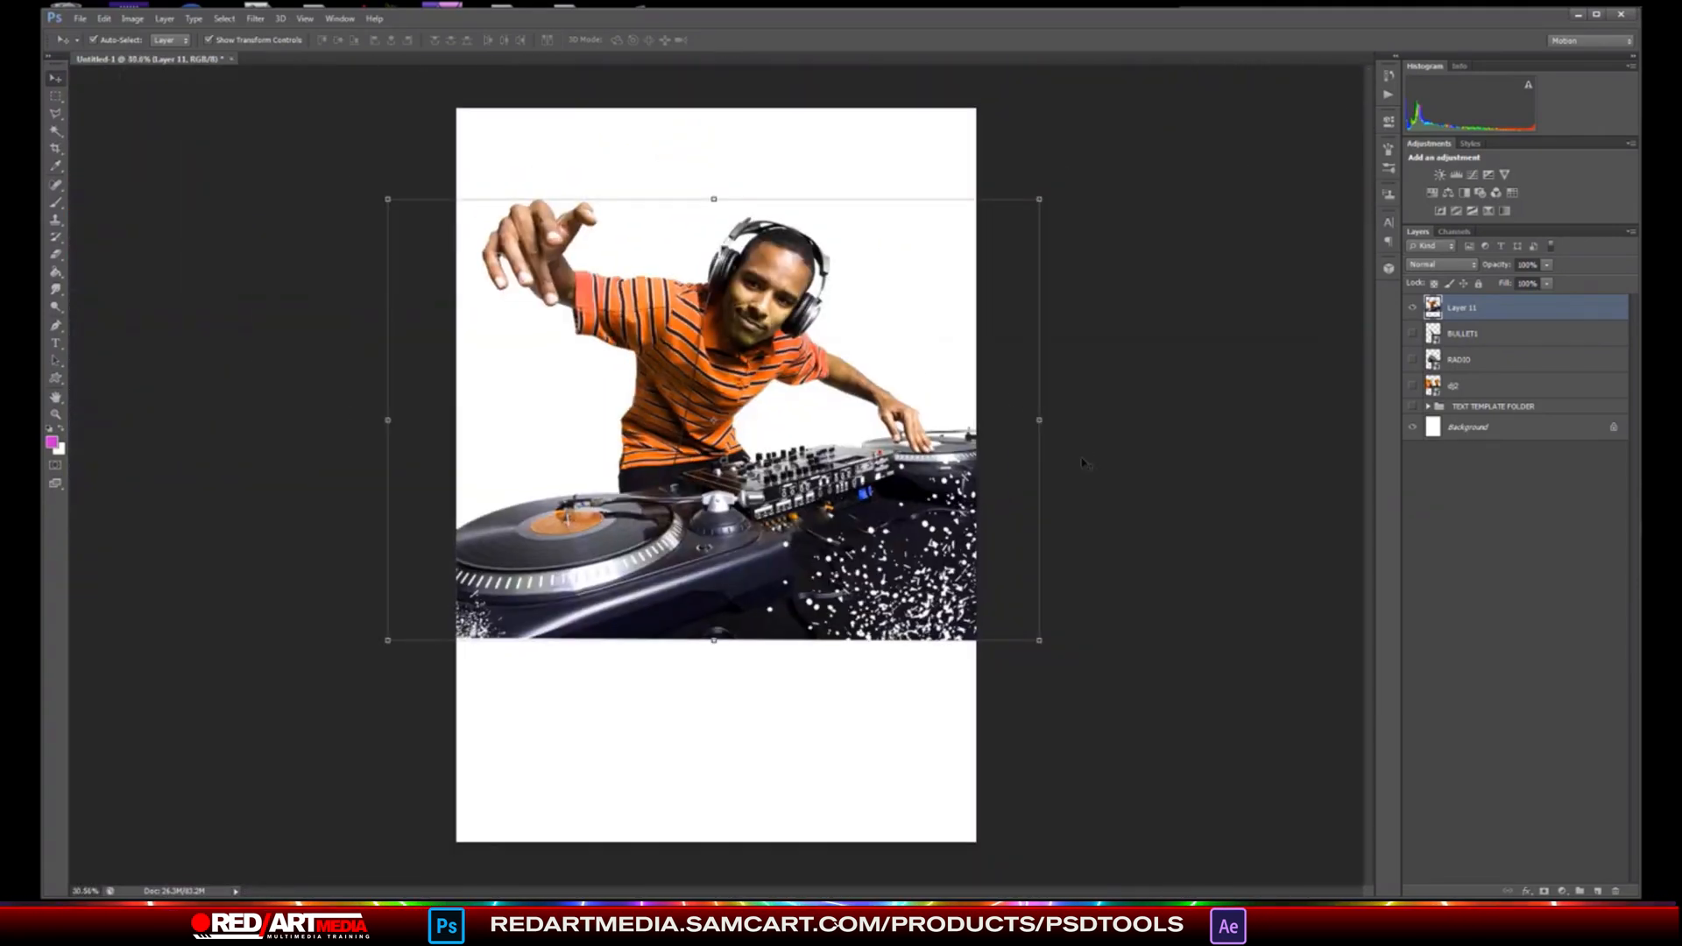
pyautogui.click(1044, 650)
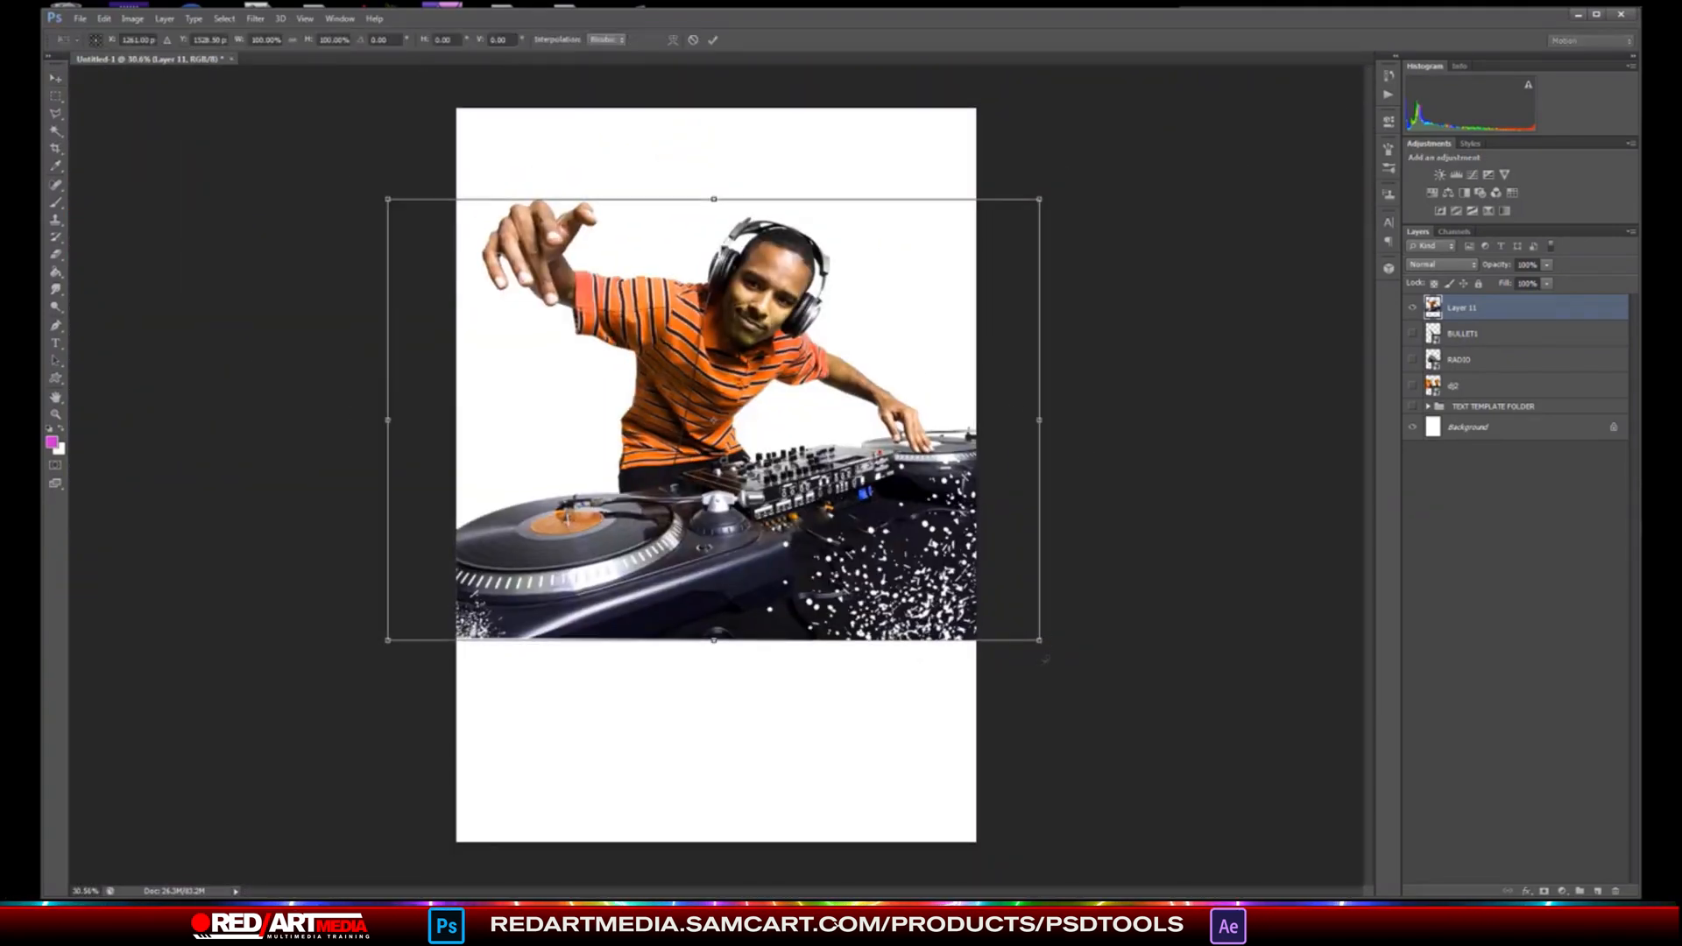
pyautogui.moveTo(1044, 665); pyautogui.dragTo(1127, 567)
pyautogui.moveTo(571, 375); pyautogui.dragTo(587, 369)
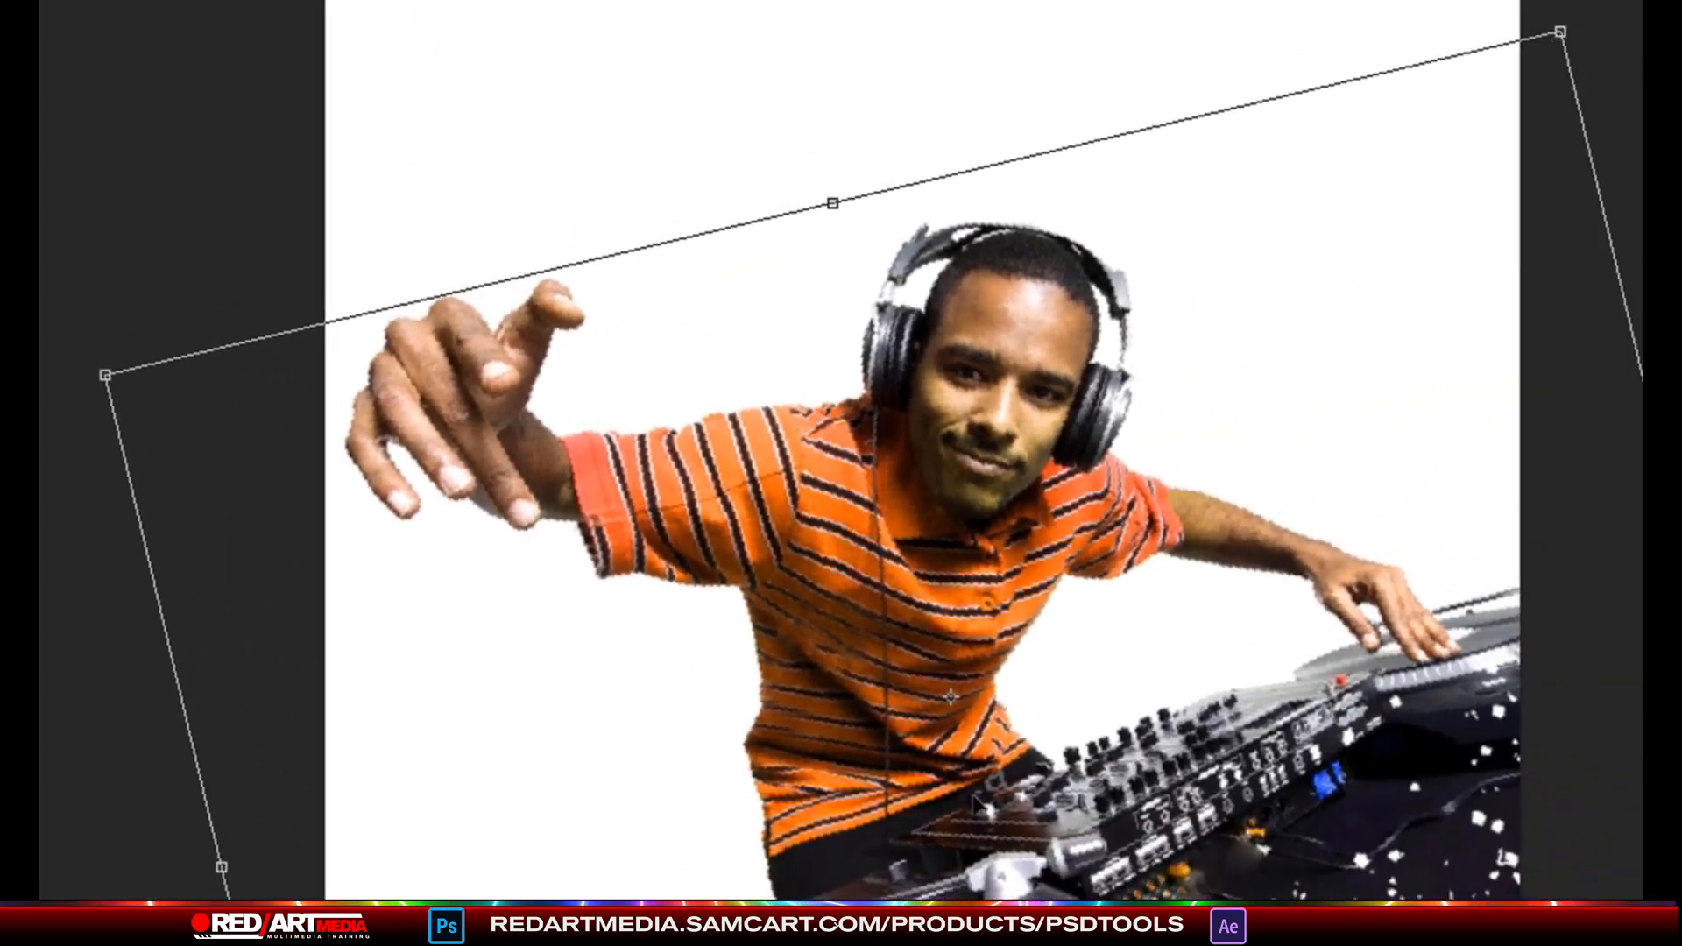
pyautogui.moveTo(994, 782)
pyautogui.mouseDown()
pyautogui.moveTo(995, 815)
pyautogui.moveTo(1000, 797)
pyautogui.mouseUp()
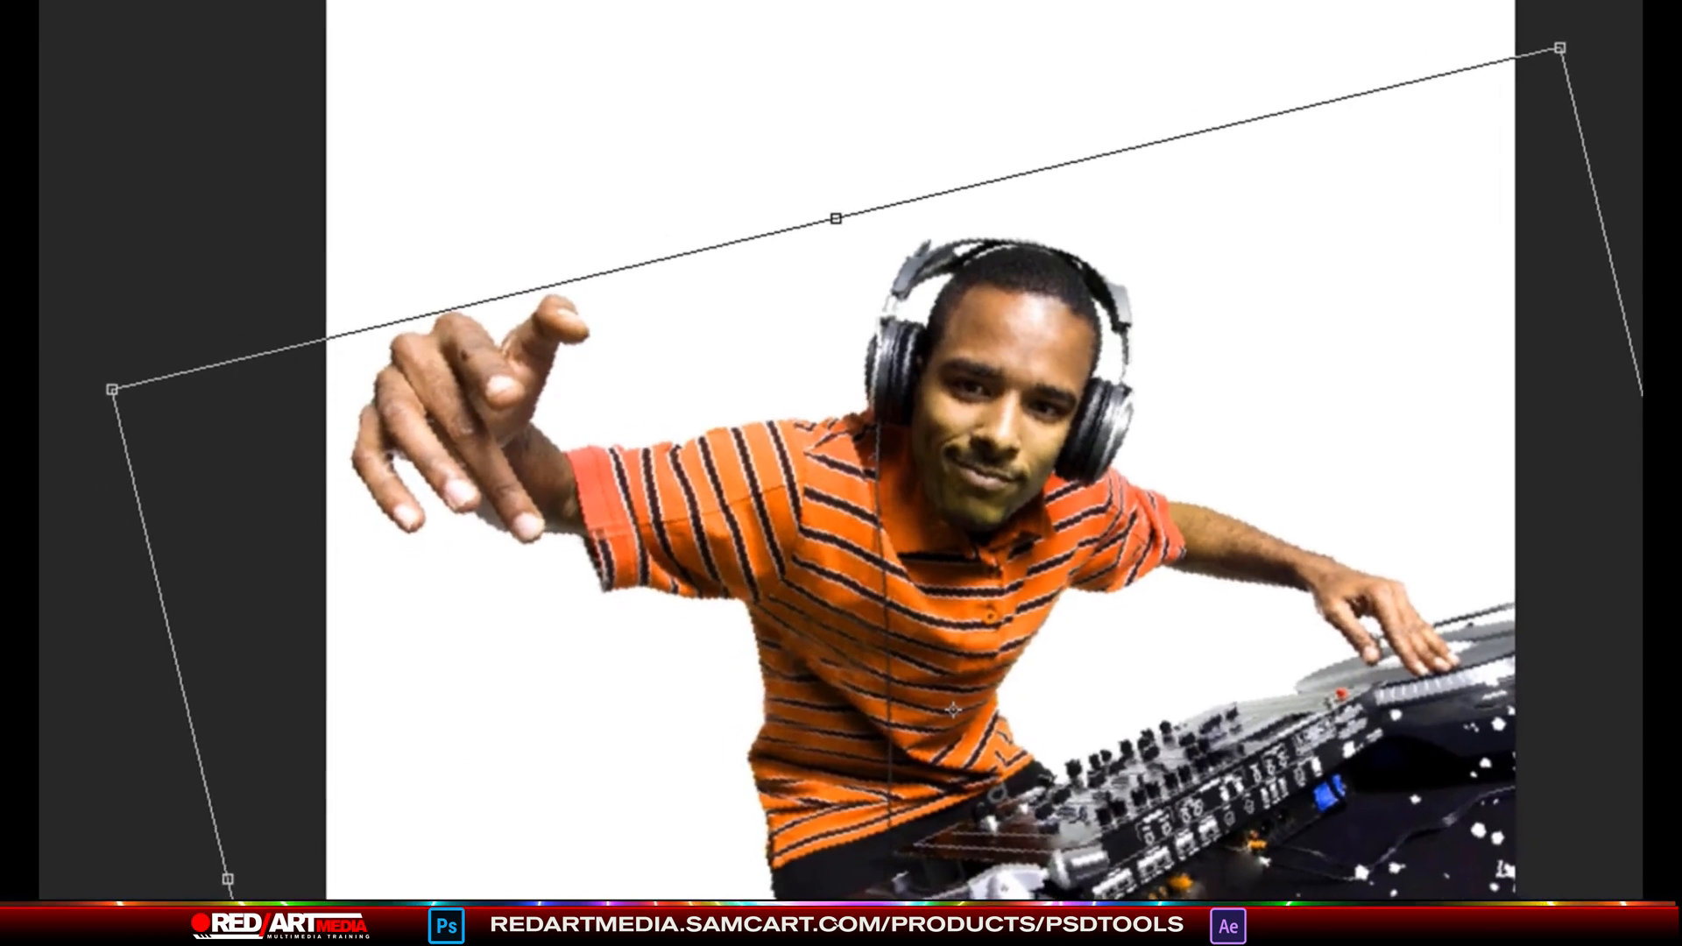
pyautogui.press('Return')
pyautogui.moveTo(1155, 807); pyautogui.dragTo(1119, 773)
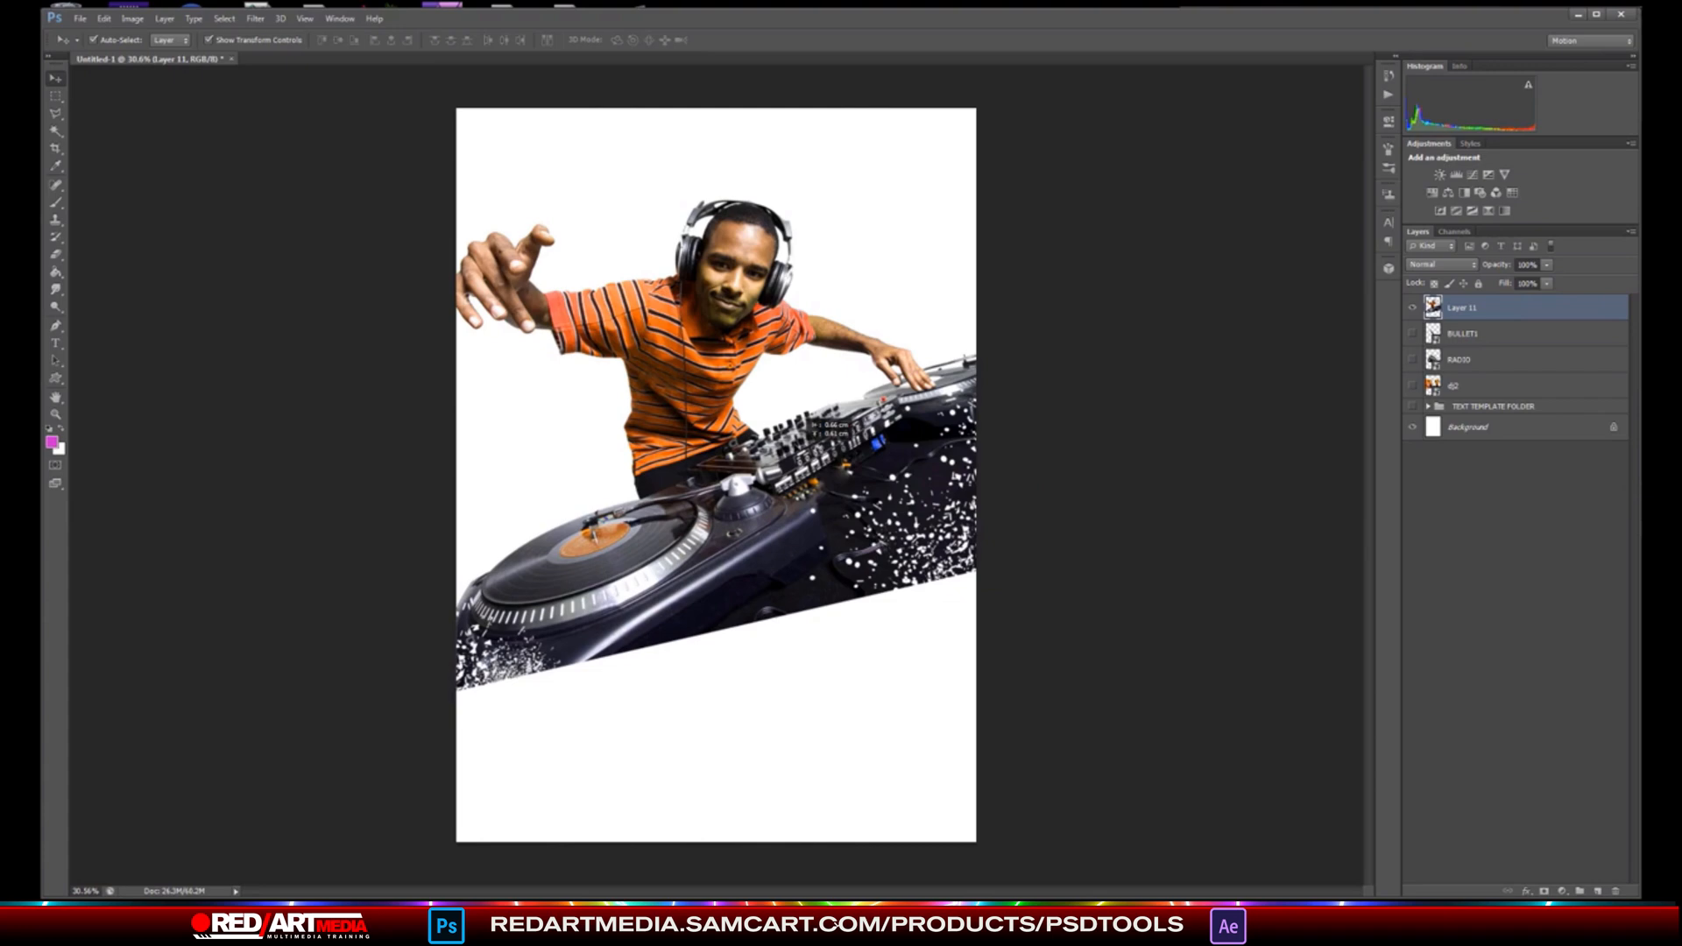
pyautogui.moveTo(811, 419); pyautogui.dragTo(823, 432)
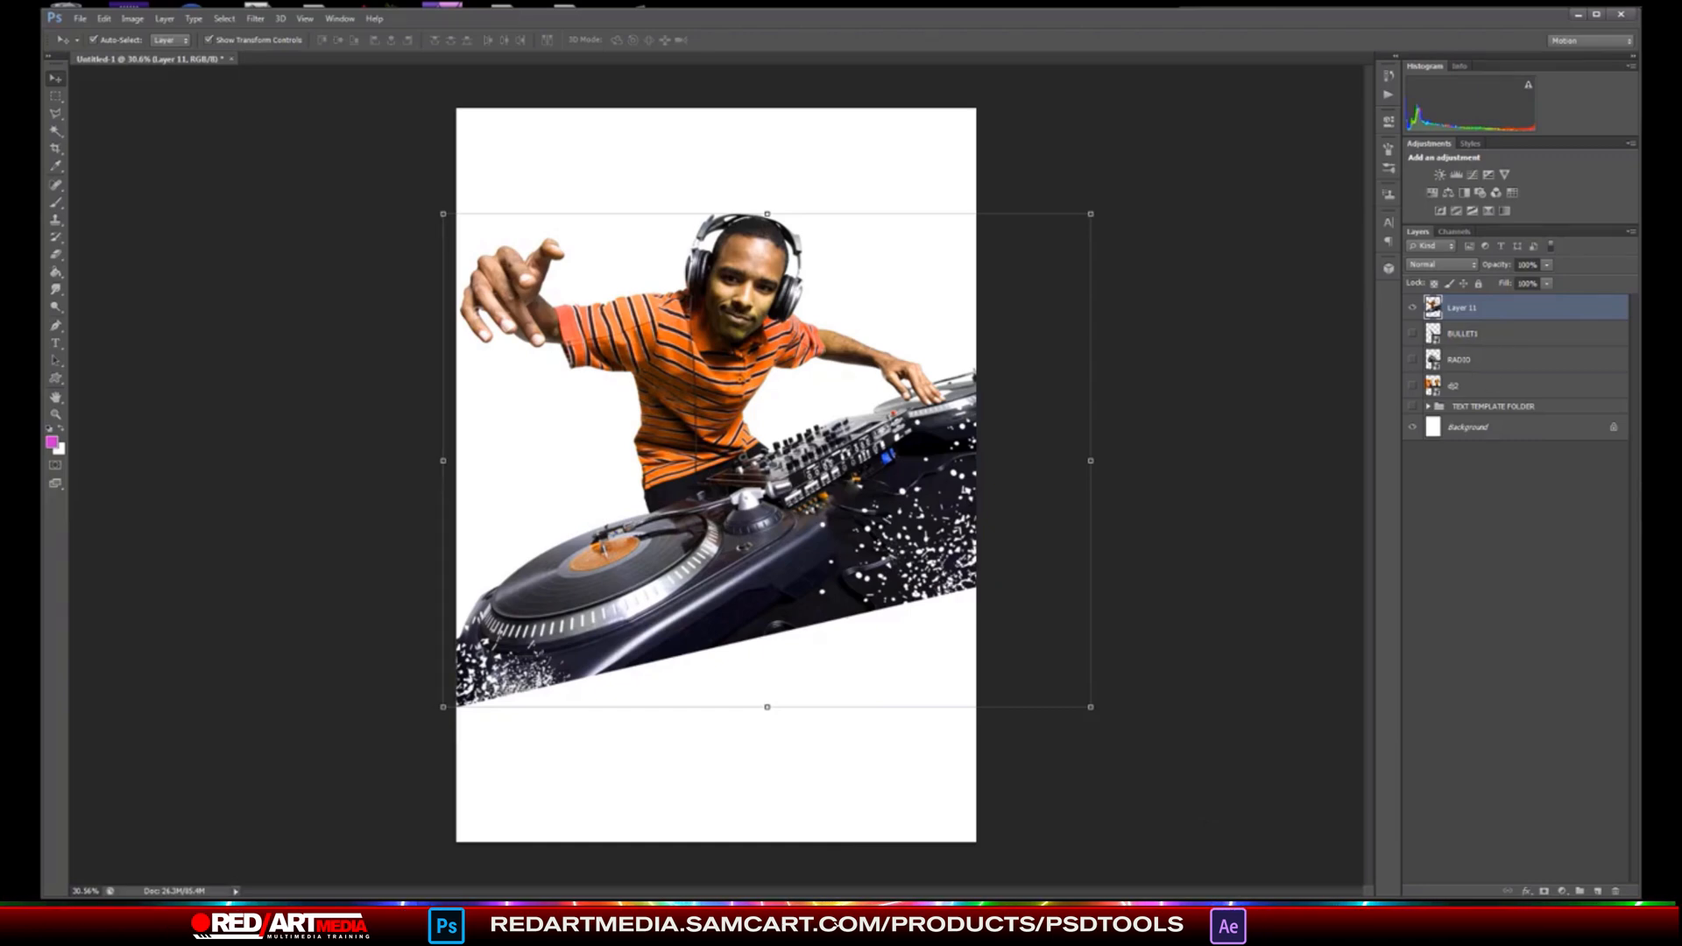
# - Bring up the color palette reference image, move its window clear of the flyer, and return to the flyer document
pyautogui.hotkey('ctrl', 'Tab')
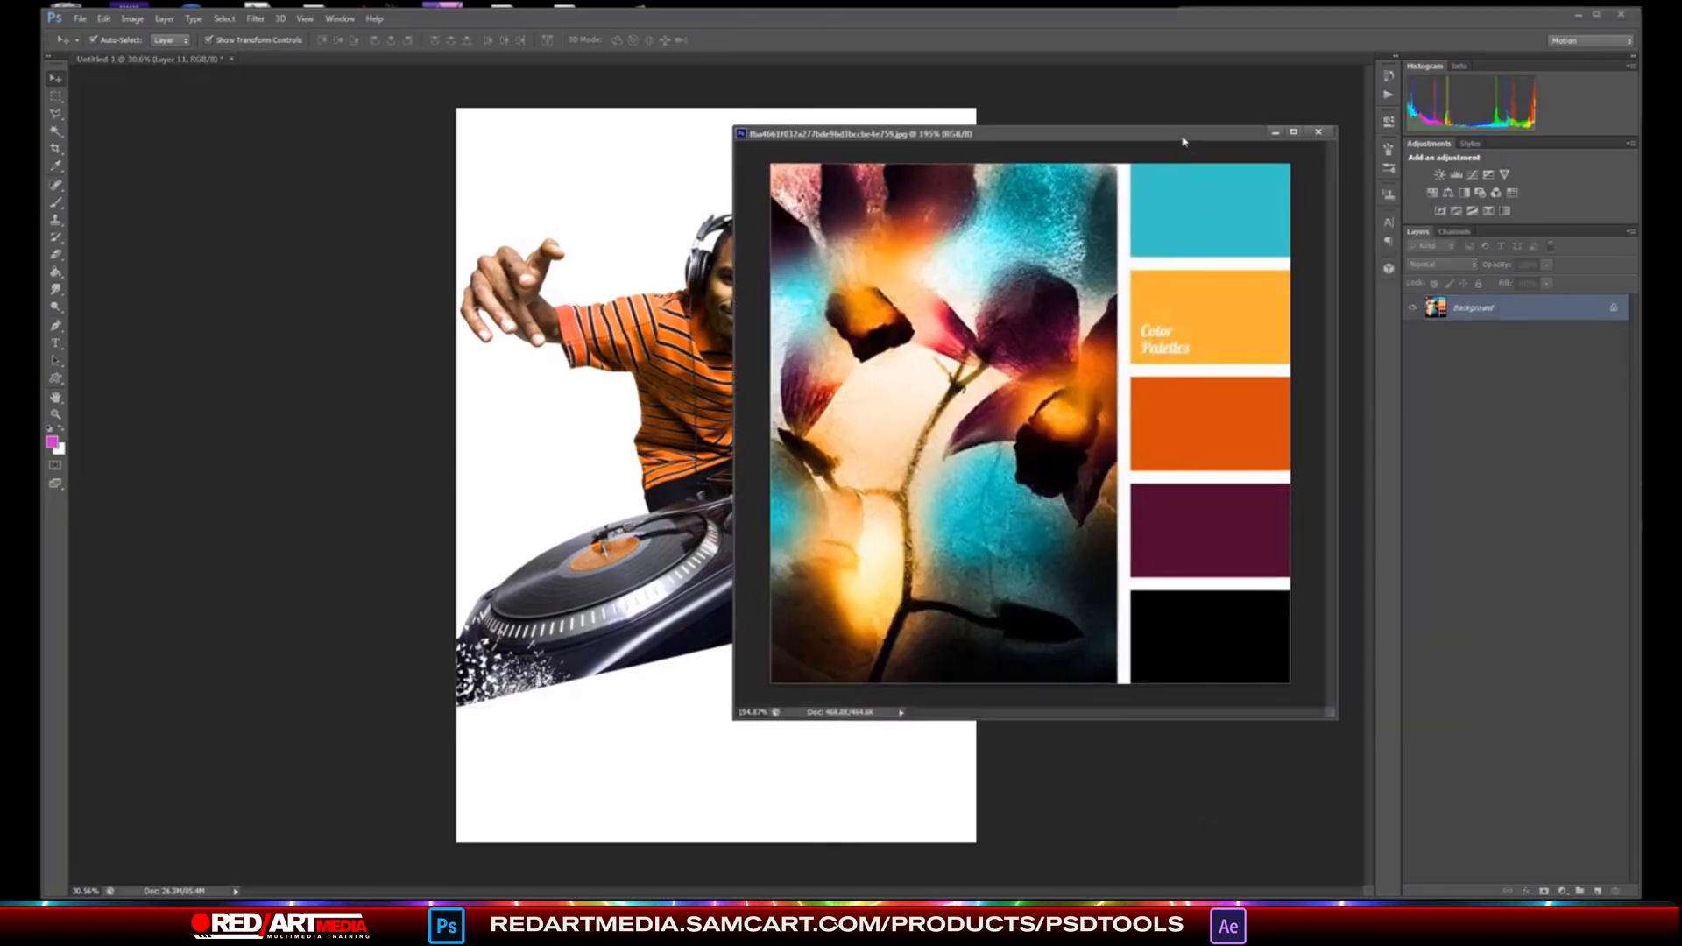
pyautogui.moveTo(1183, 140); pyautogui.dragTo(1674, 175)
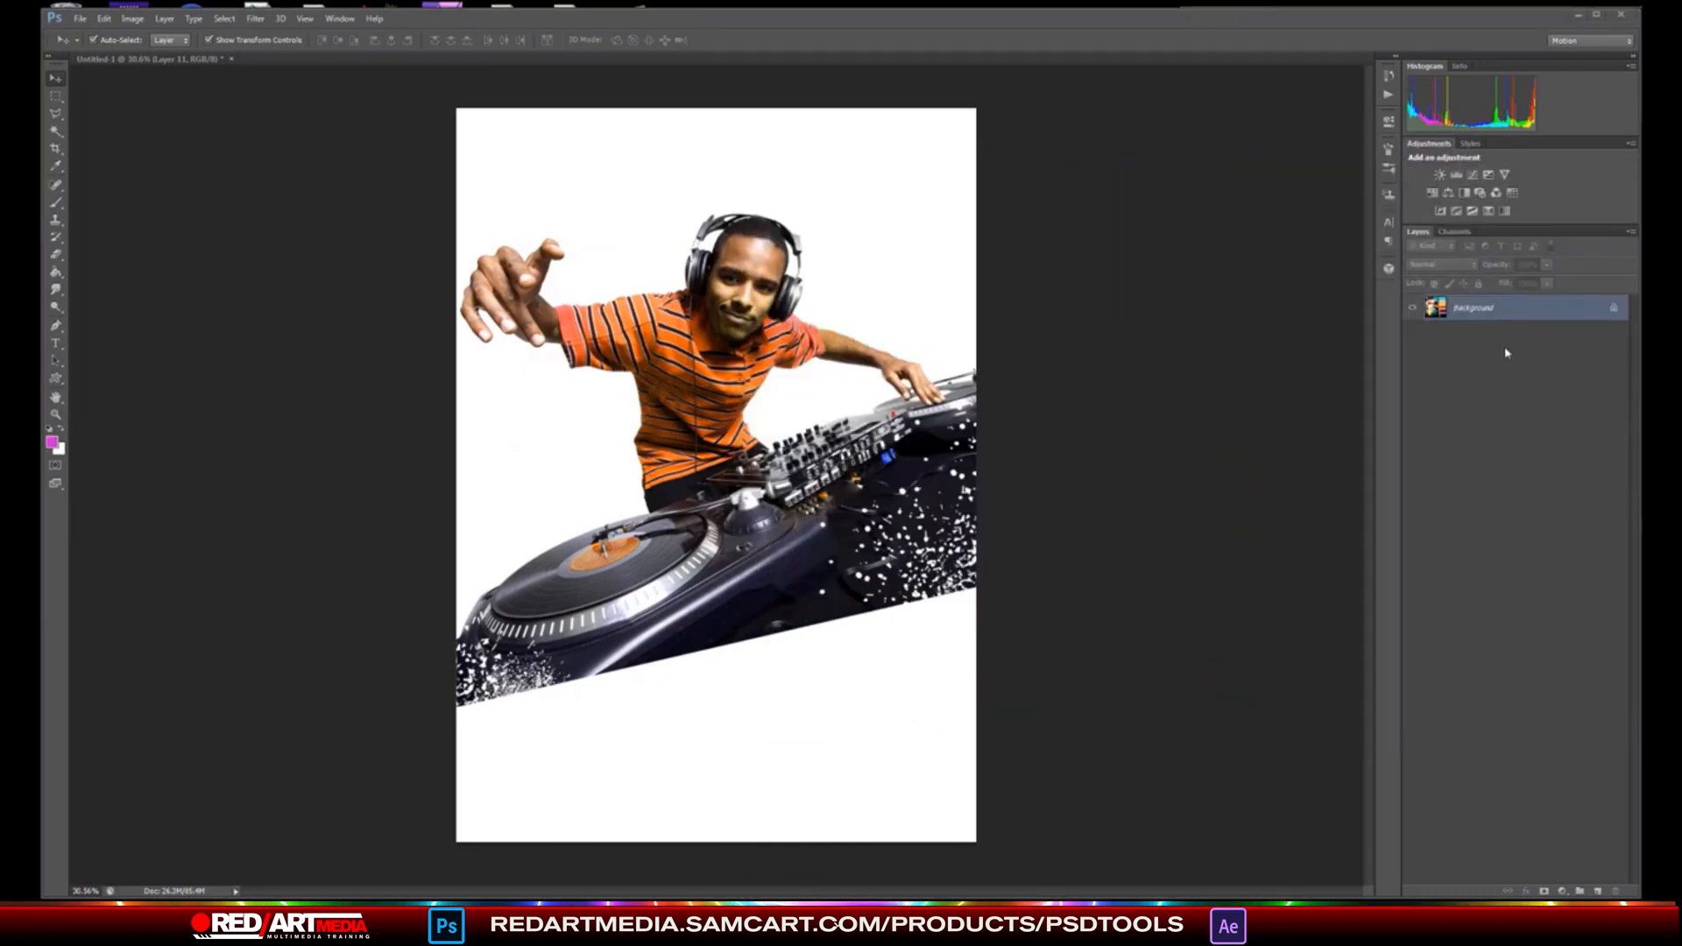
pyautogui.click(885, 383)
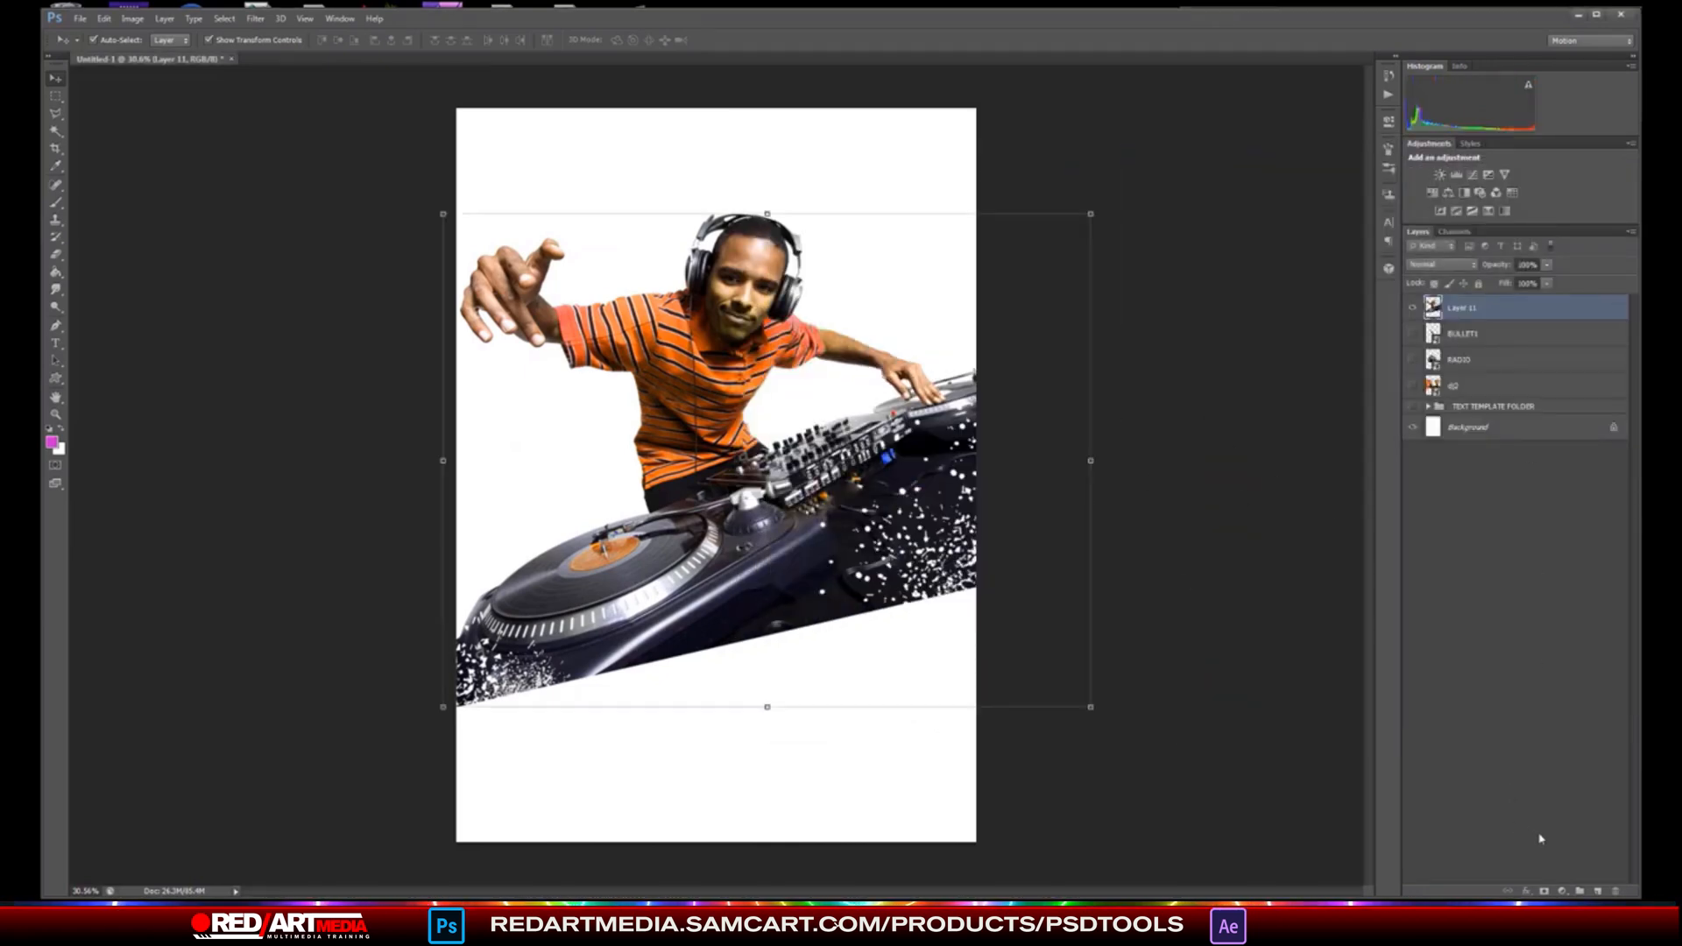
# - Add a new layer and move it down the stack onto the TEXT TEMPLATE FOLDER group
pyautogui.click(1601, 891)
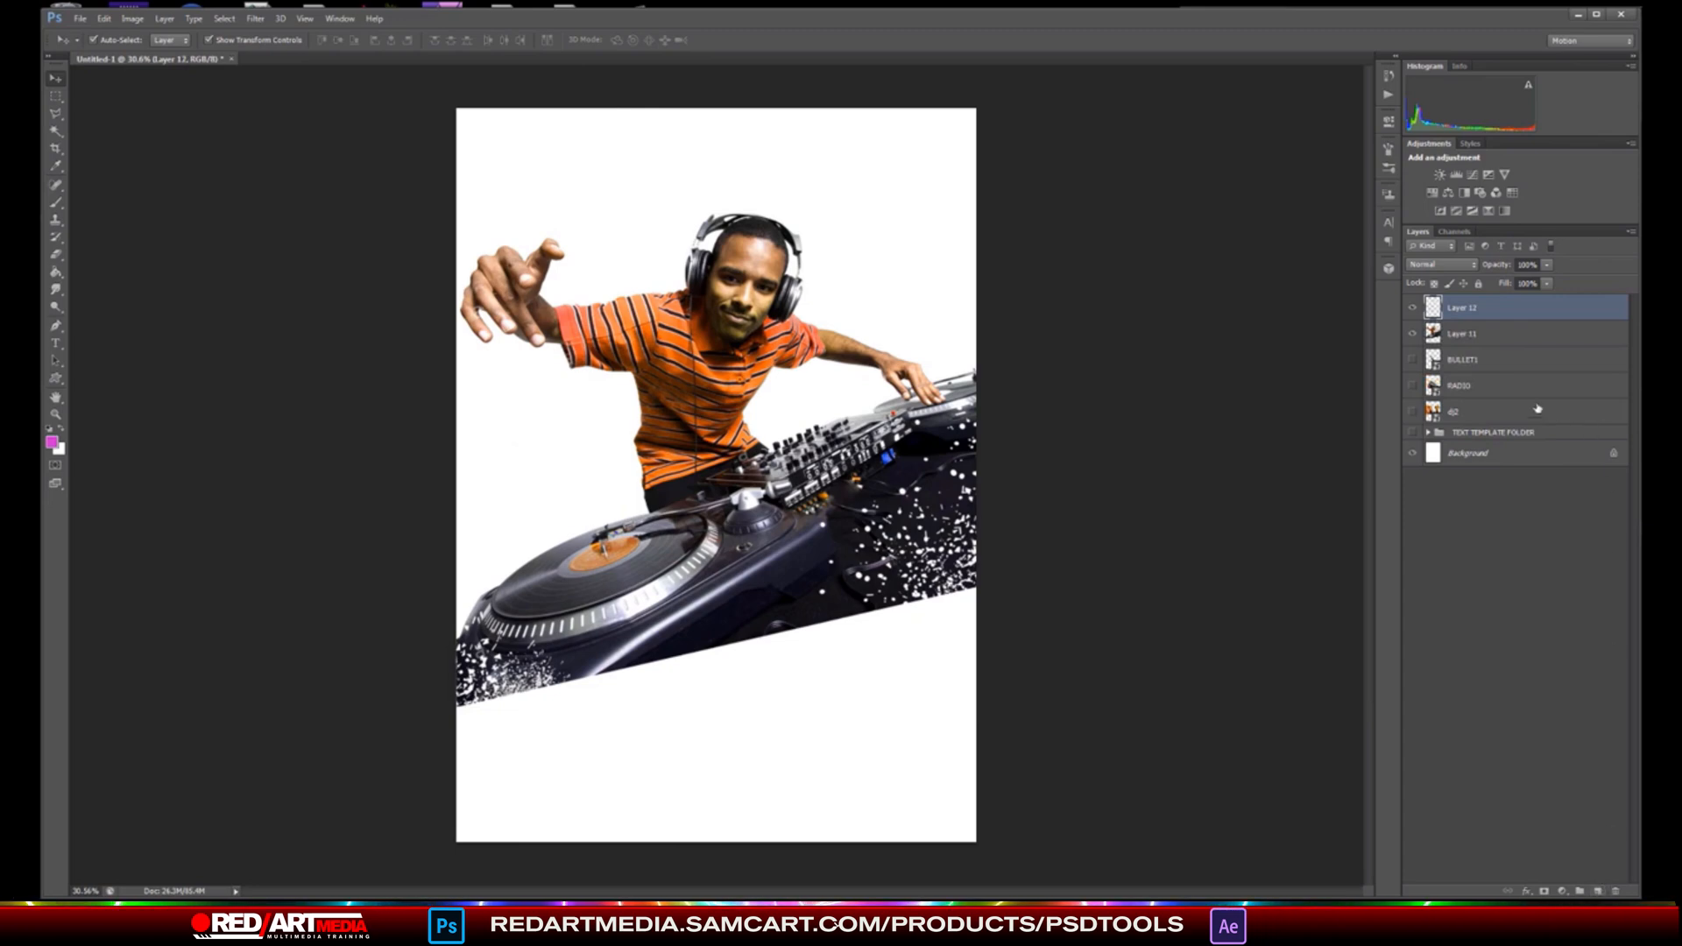
pyautogui.moveTo(1533, 309); pyautogui.dragTo(1530, 434)
# - Sample the palette's teal swatch, darken it, and set the foreground color to dark teal 012b2a
pyautogui.click(52, 442)
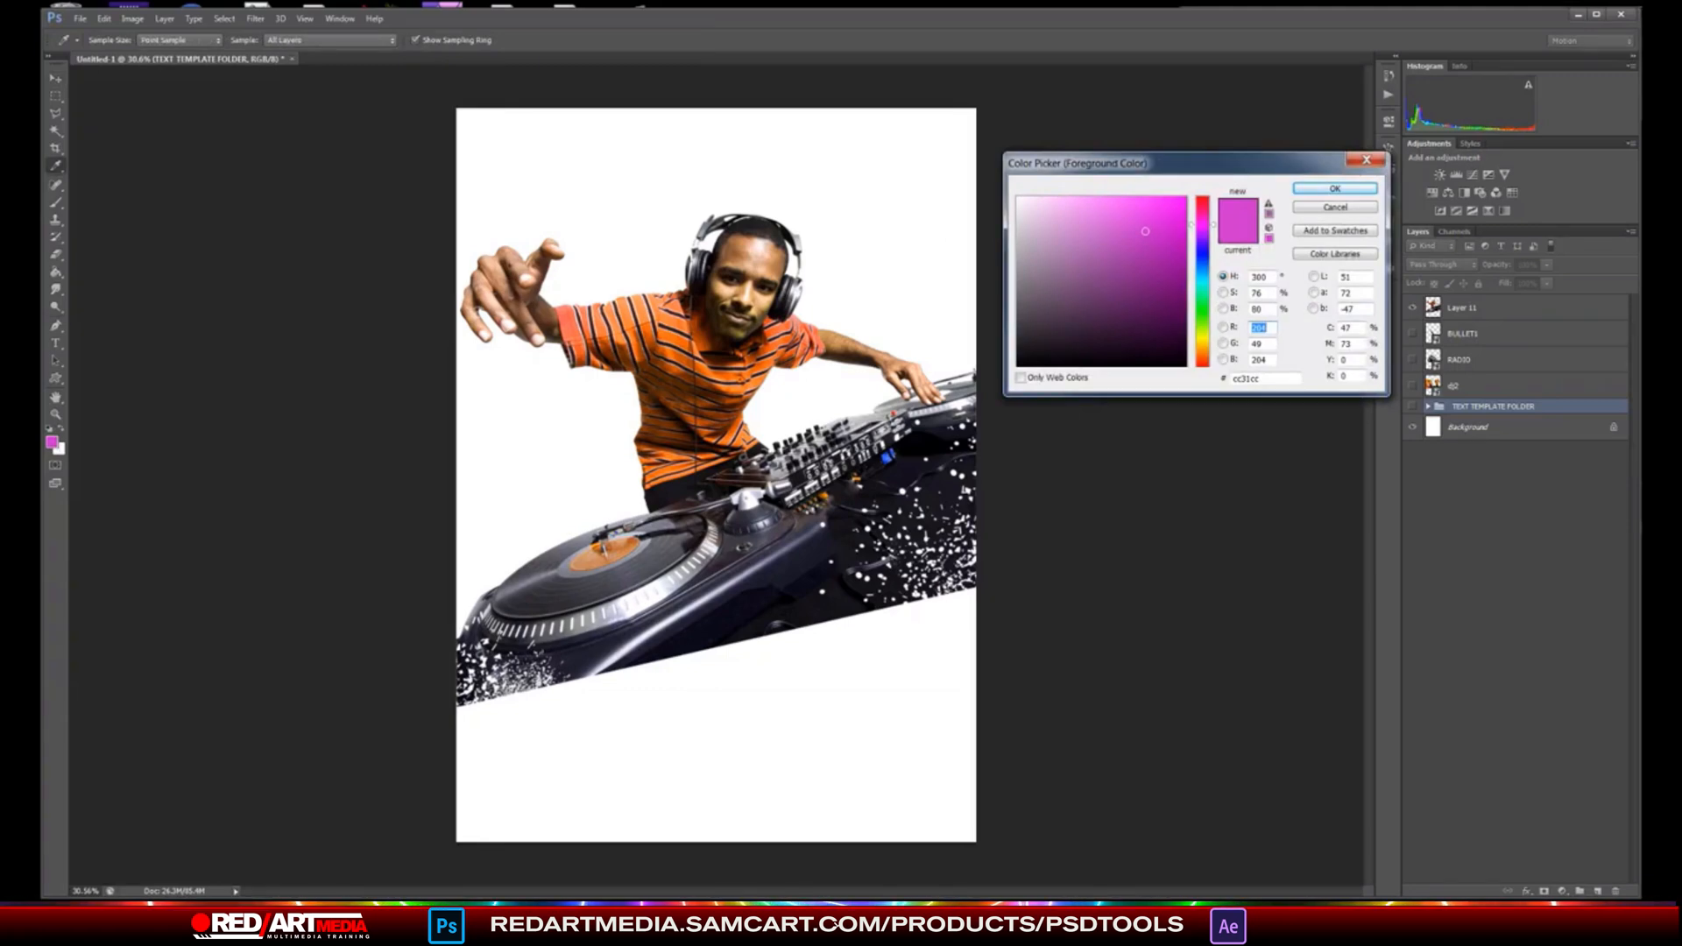
pyautogui.click(850, 198)
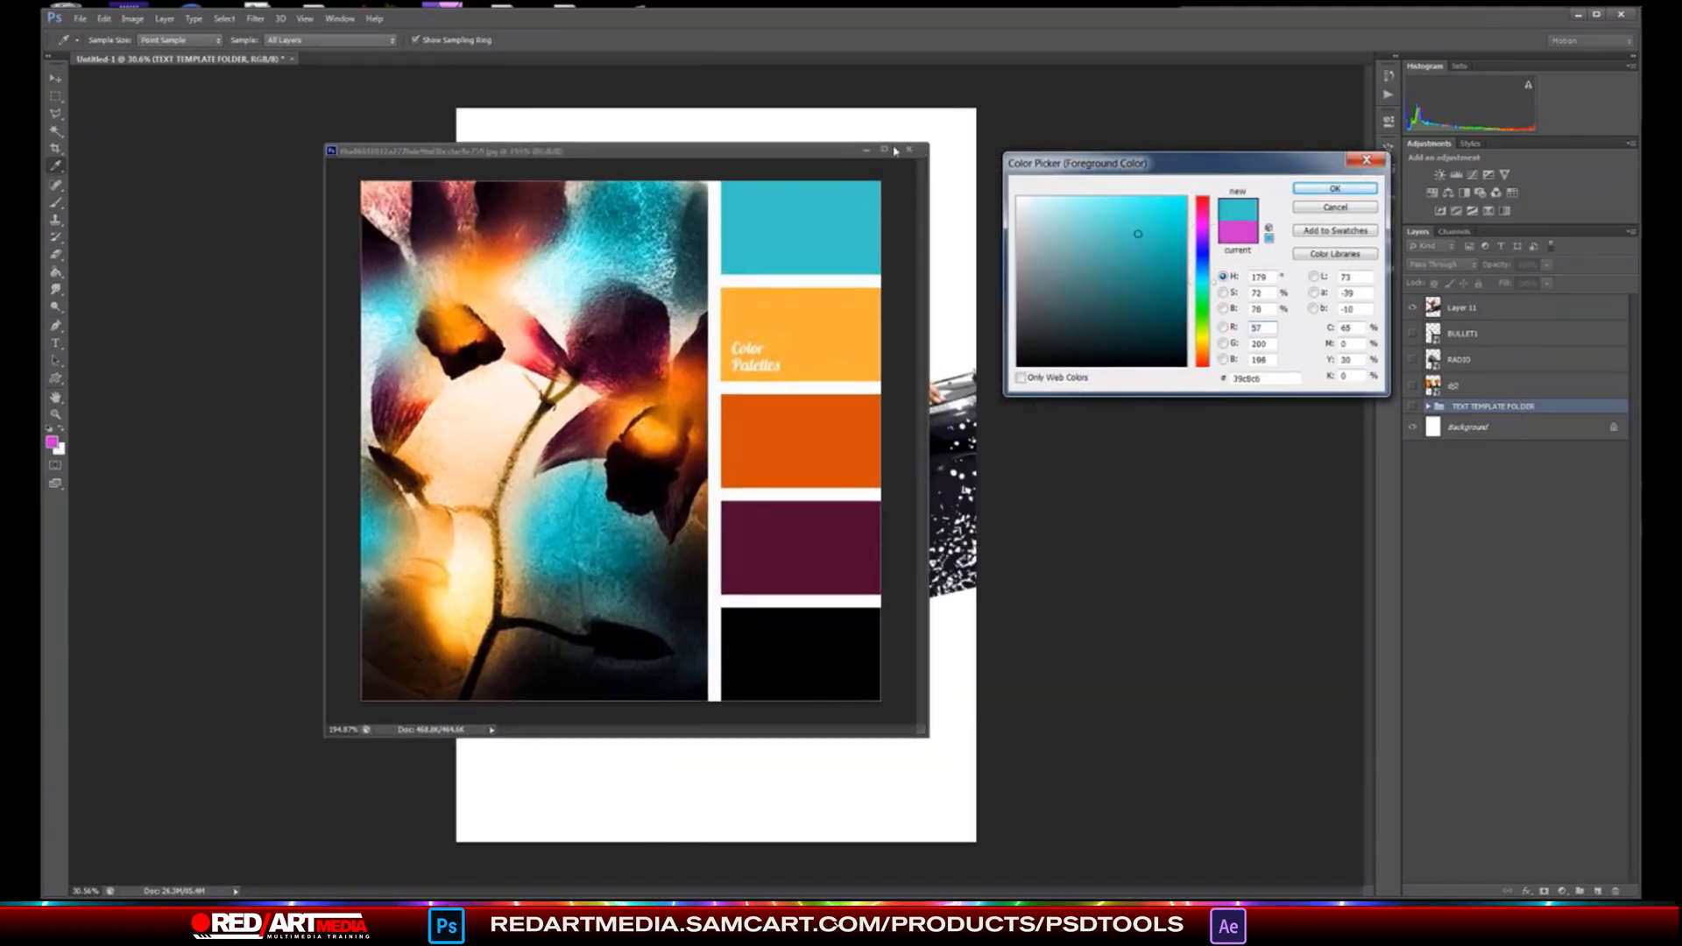
pyautogui.click(866, 151)
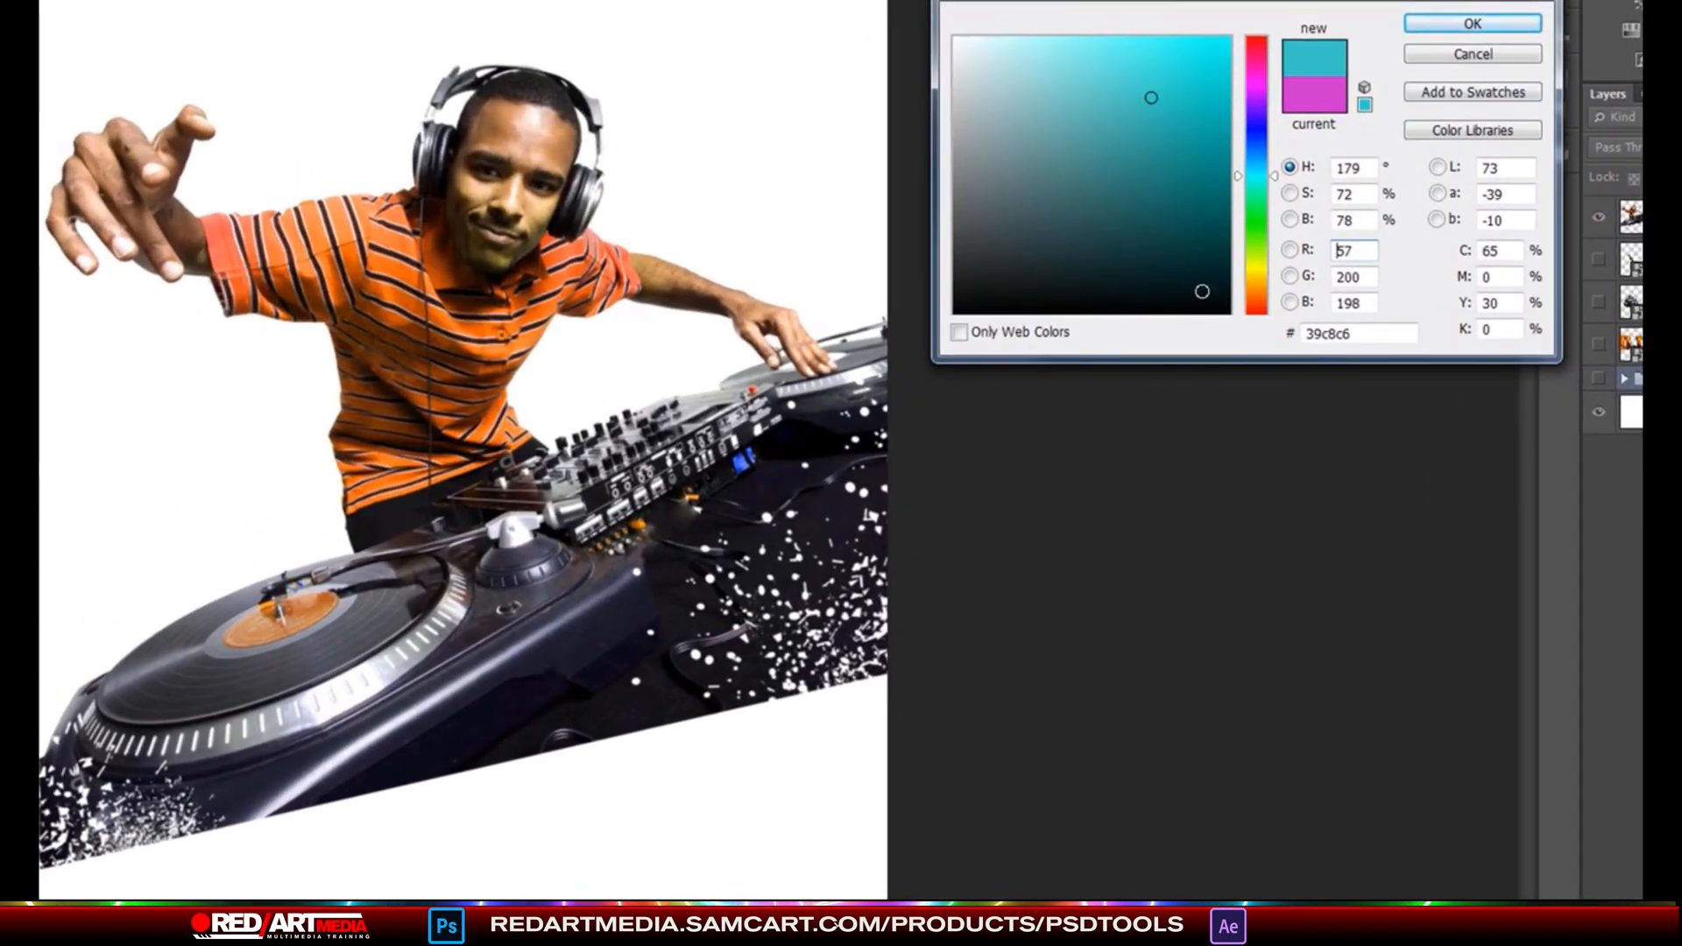
pyautogui.click(1225, 267)
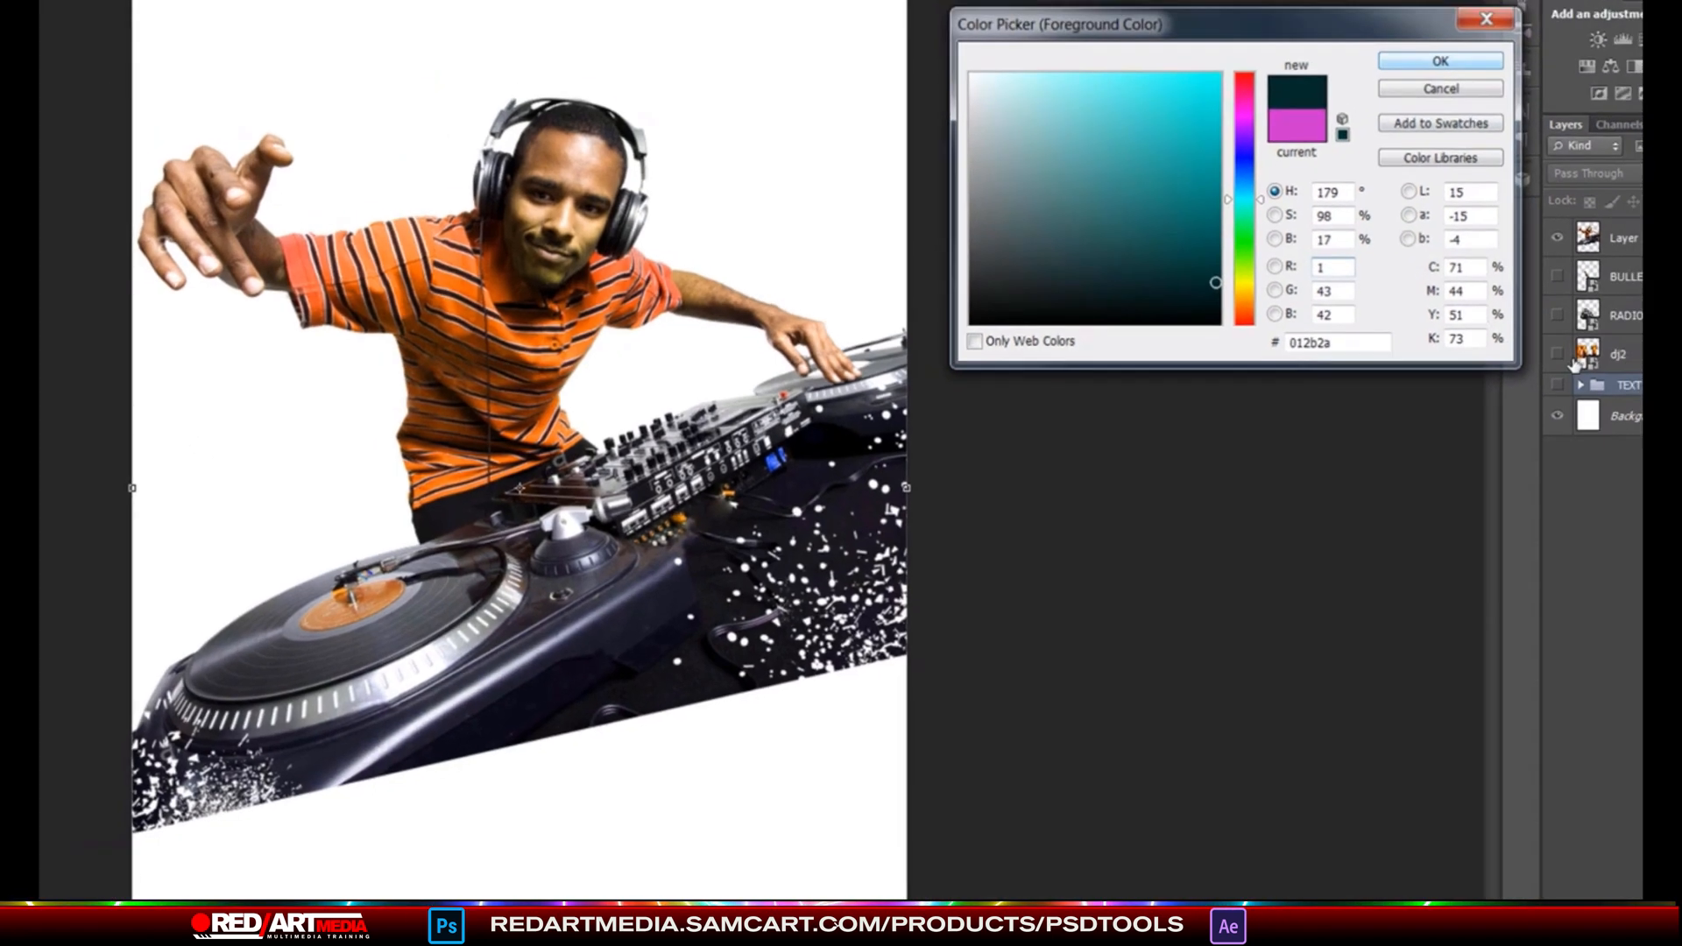
pyautogui.click(1461, 28)
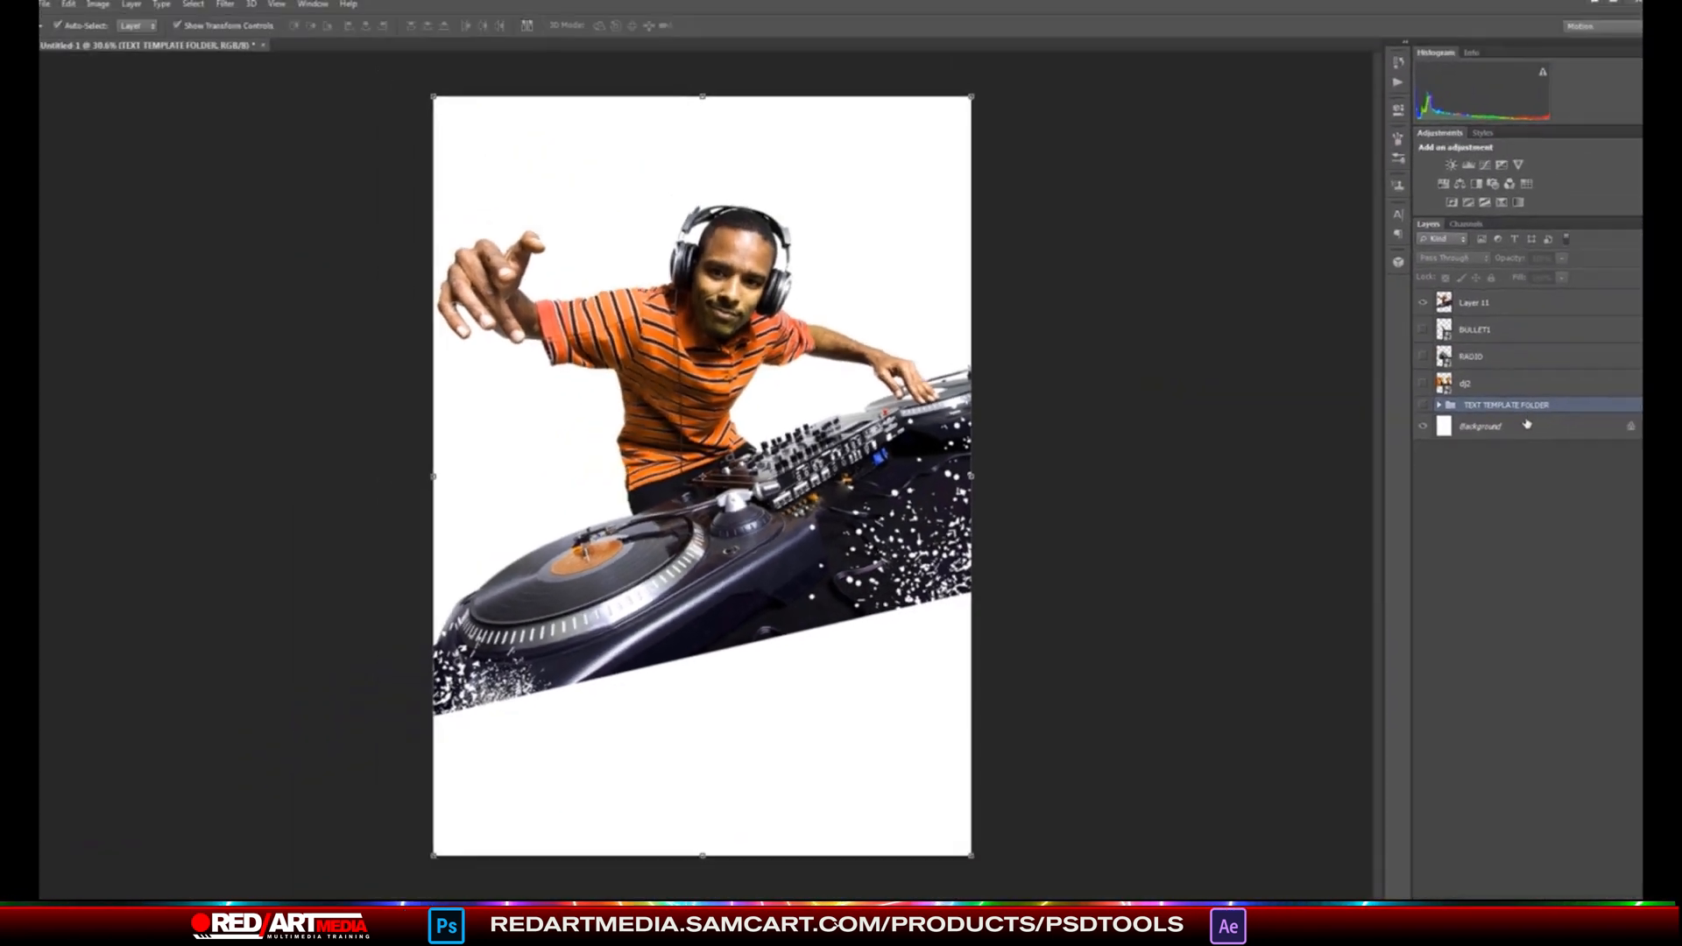
# - Fill the Background layer with the dark teal foreground color using the Paint Bucket tool
pyautogui.click(1507, 428)
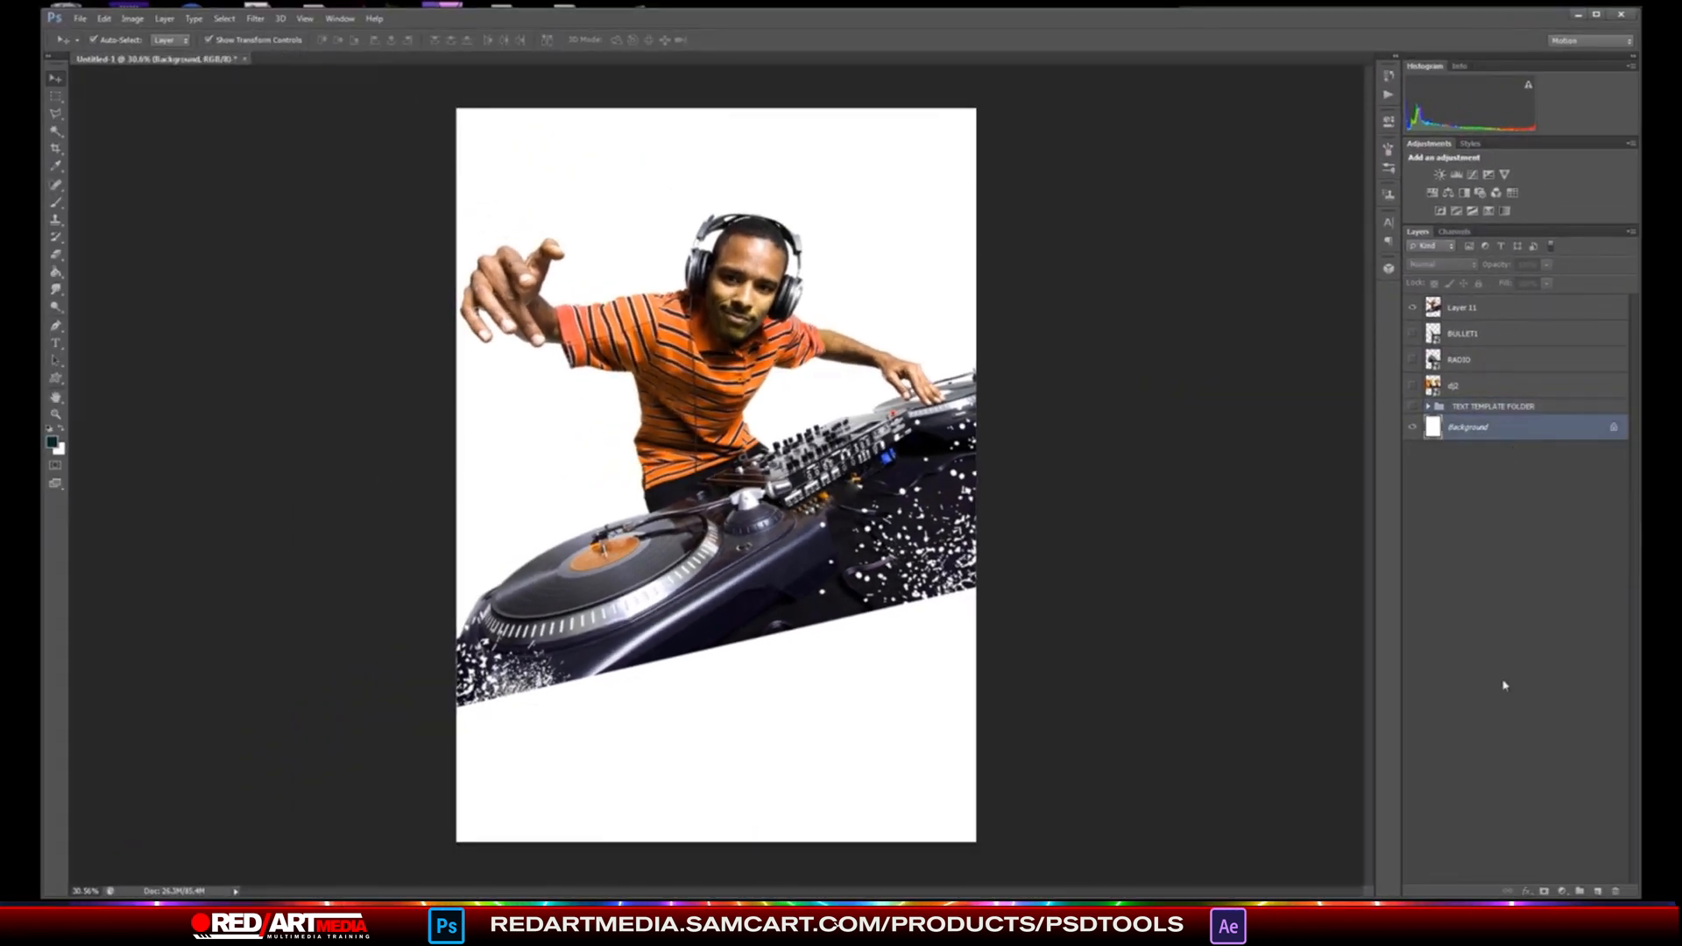
pyautogui.click(1586, 870)
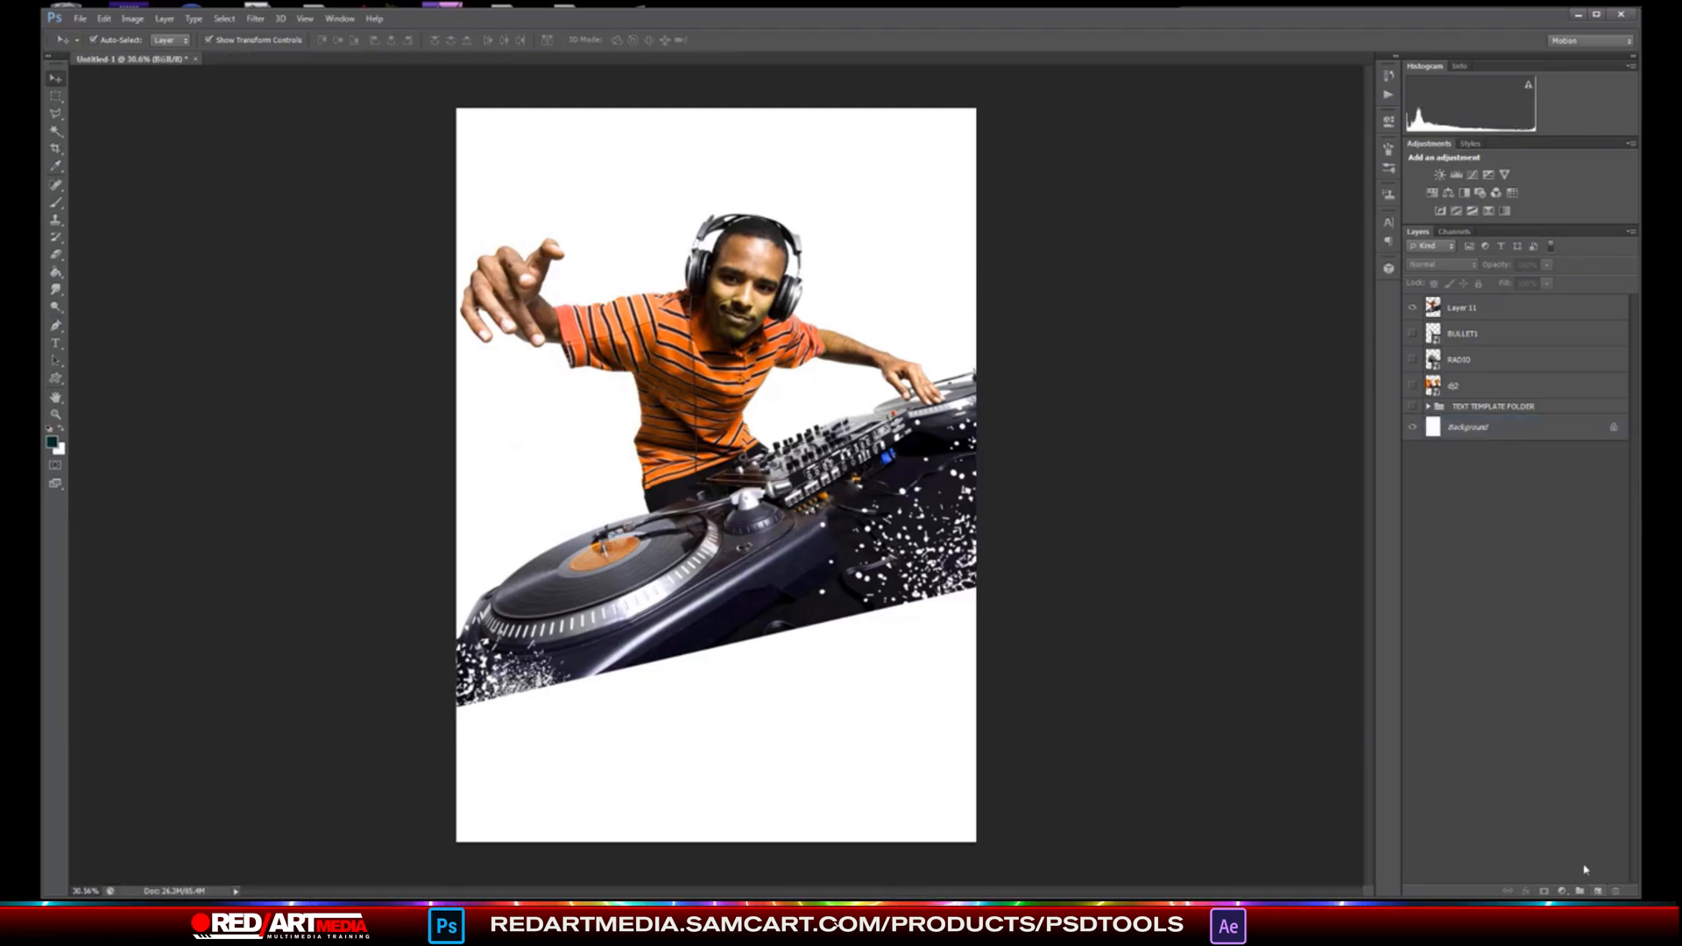
pyautogui.click(1533, 429)
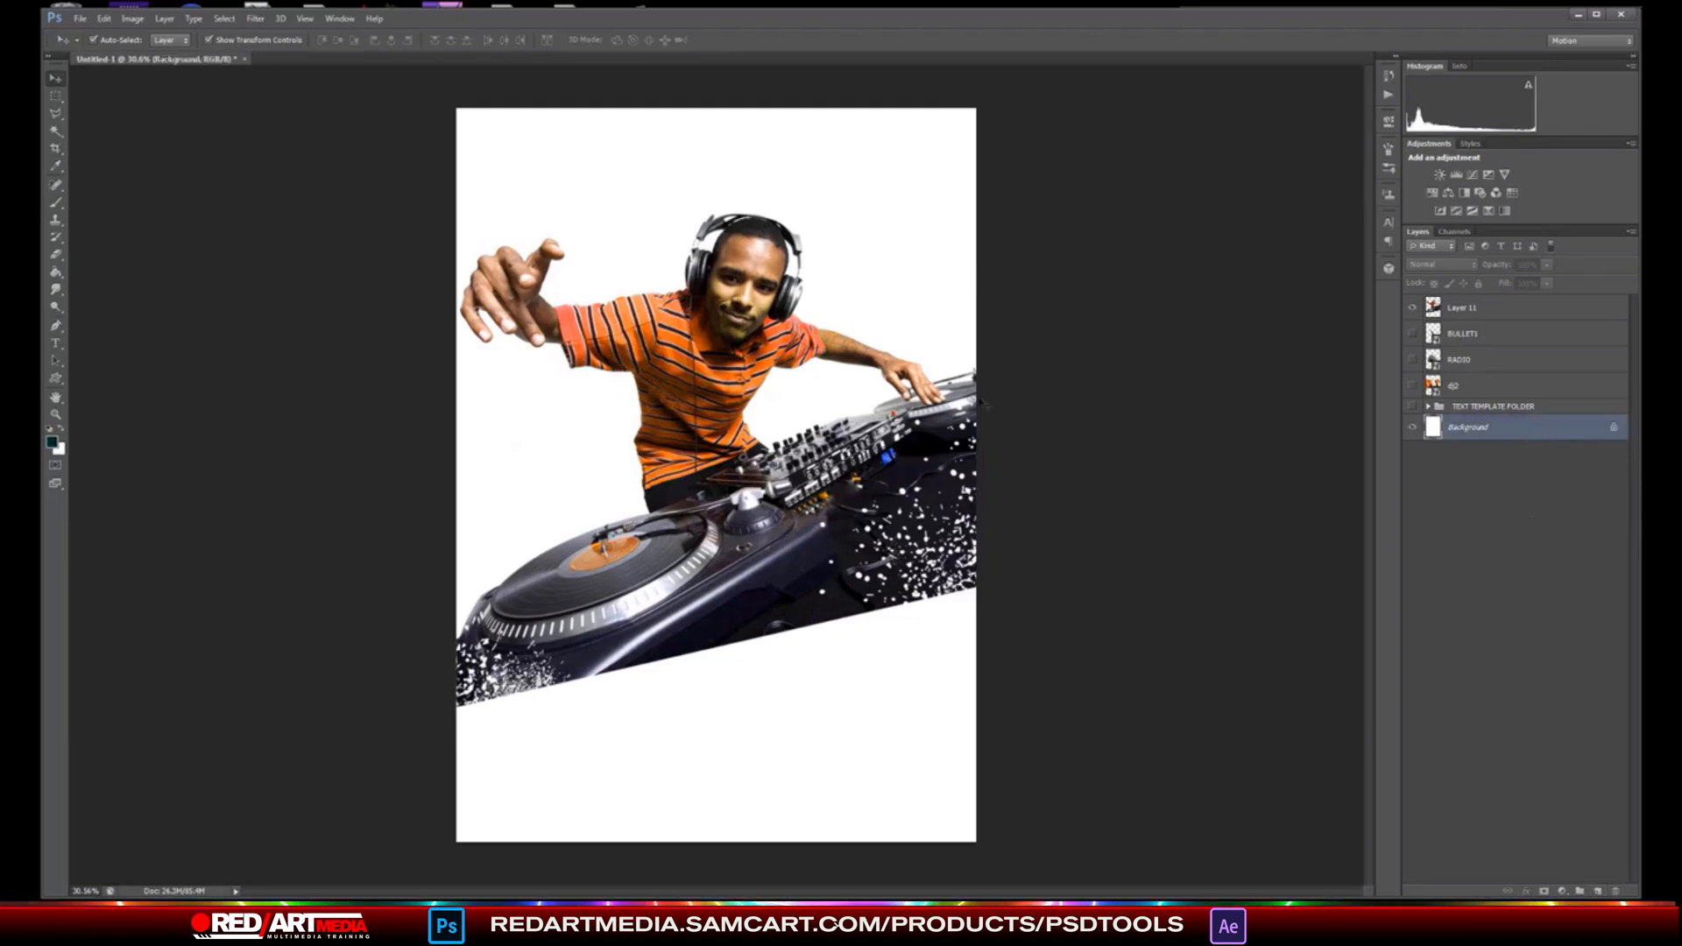
pyautogui.click(55, 272)
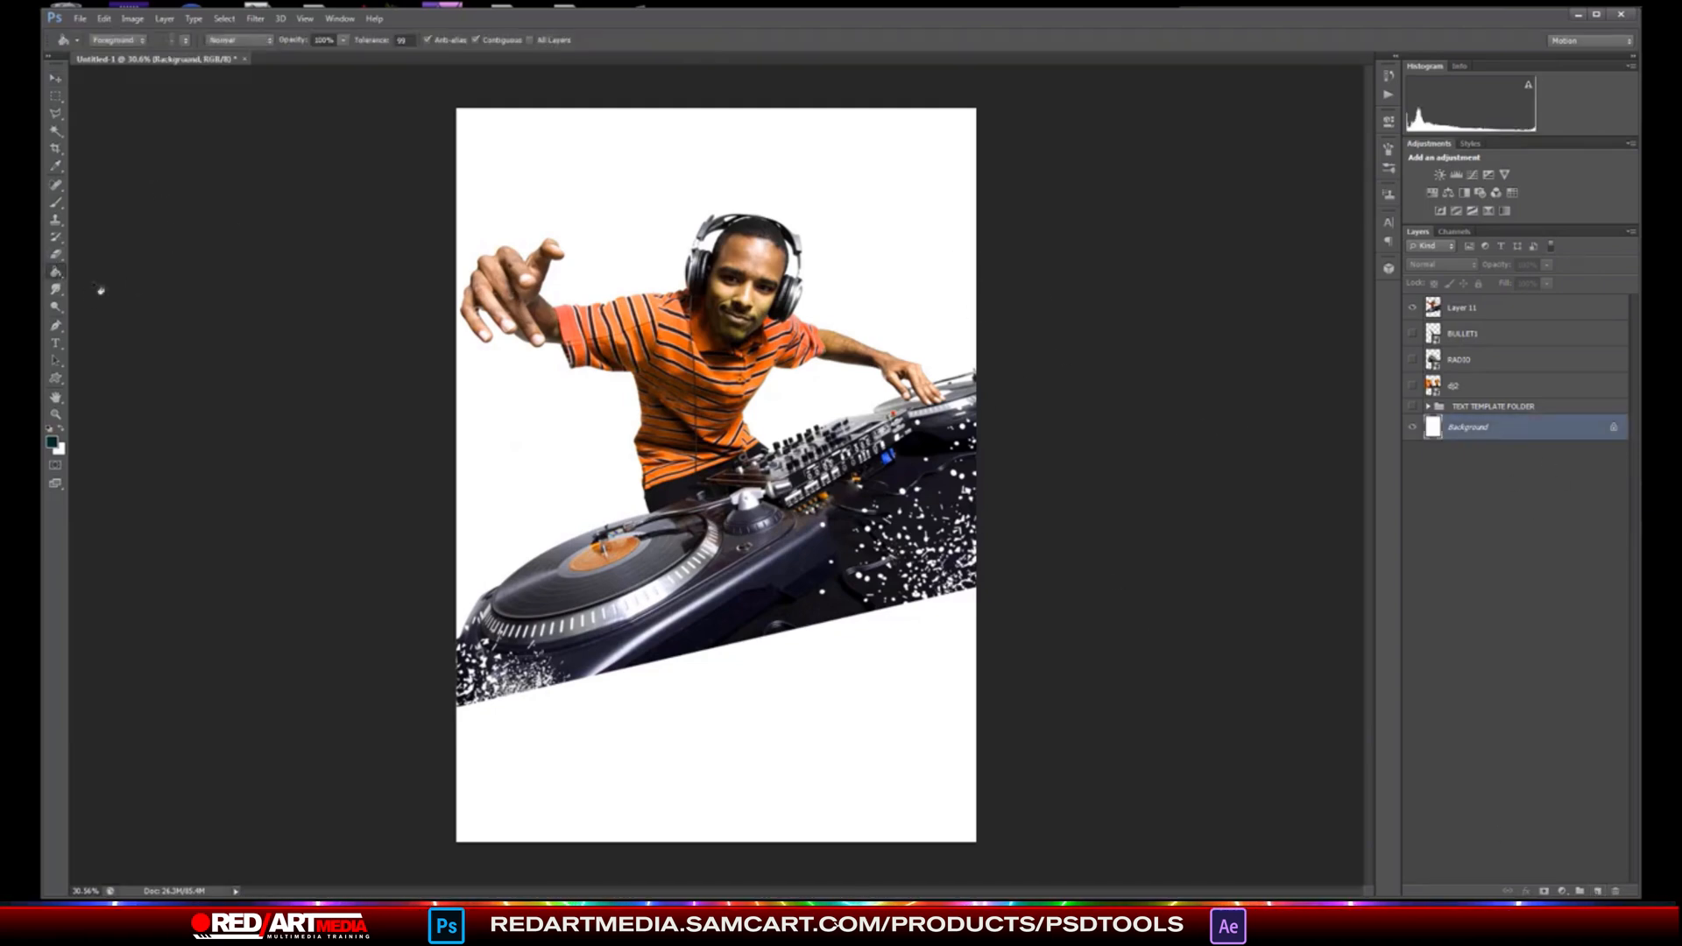
pyautogui.click(871, 663)
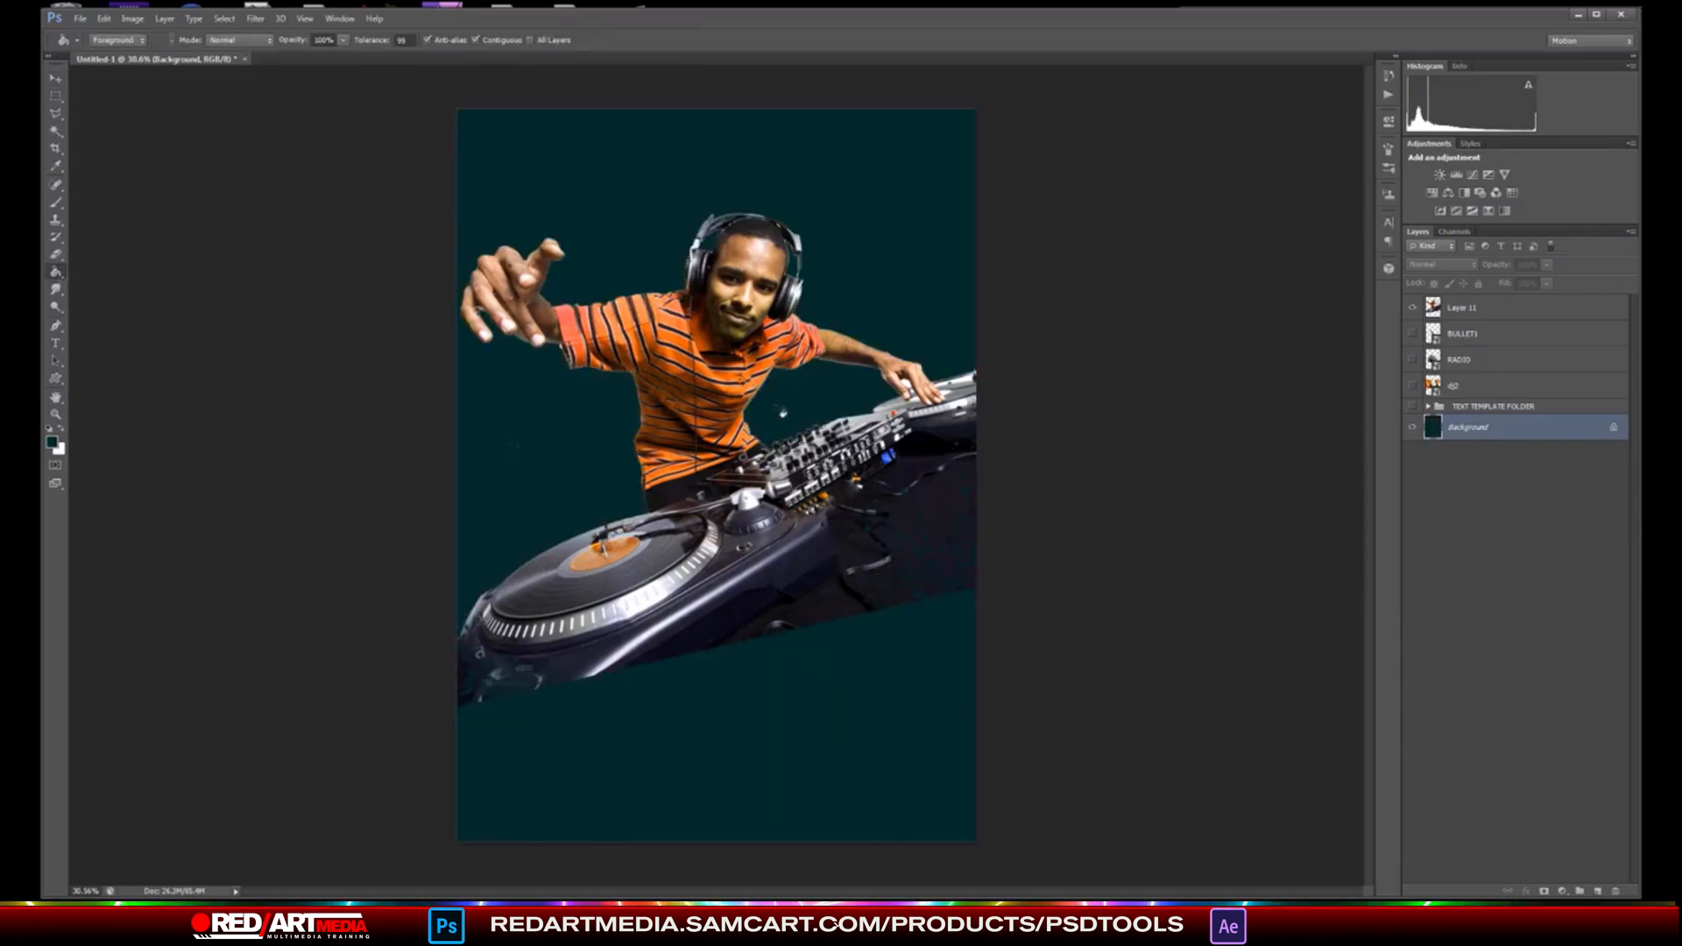
pyautogui.moveTo(1640, 196); pyautogui.dragTo(1681, 263)
pyautogui.click(1113, 373)
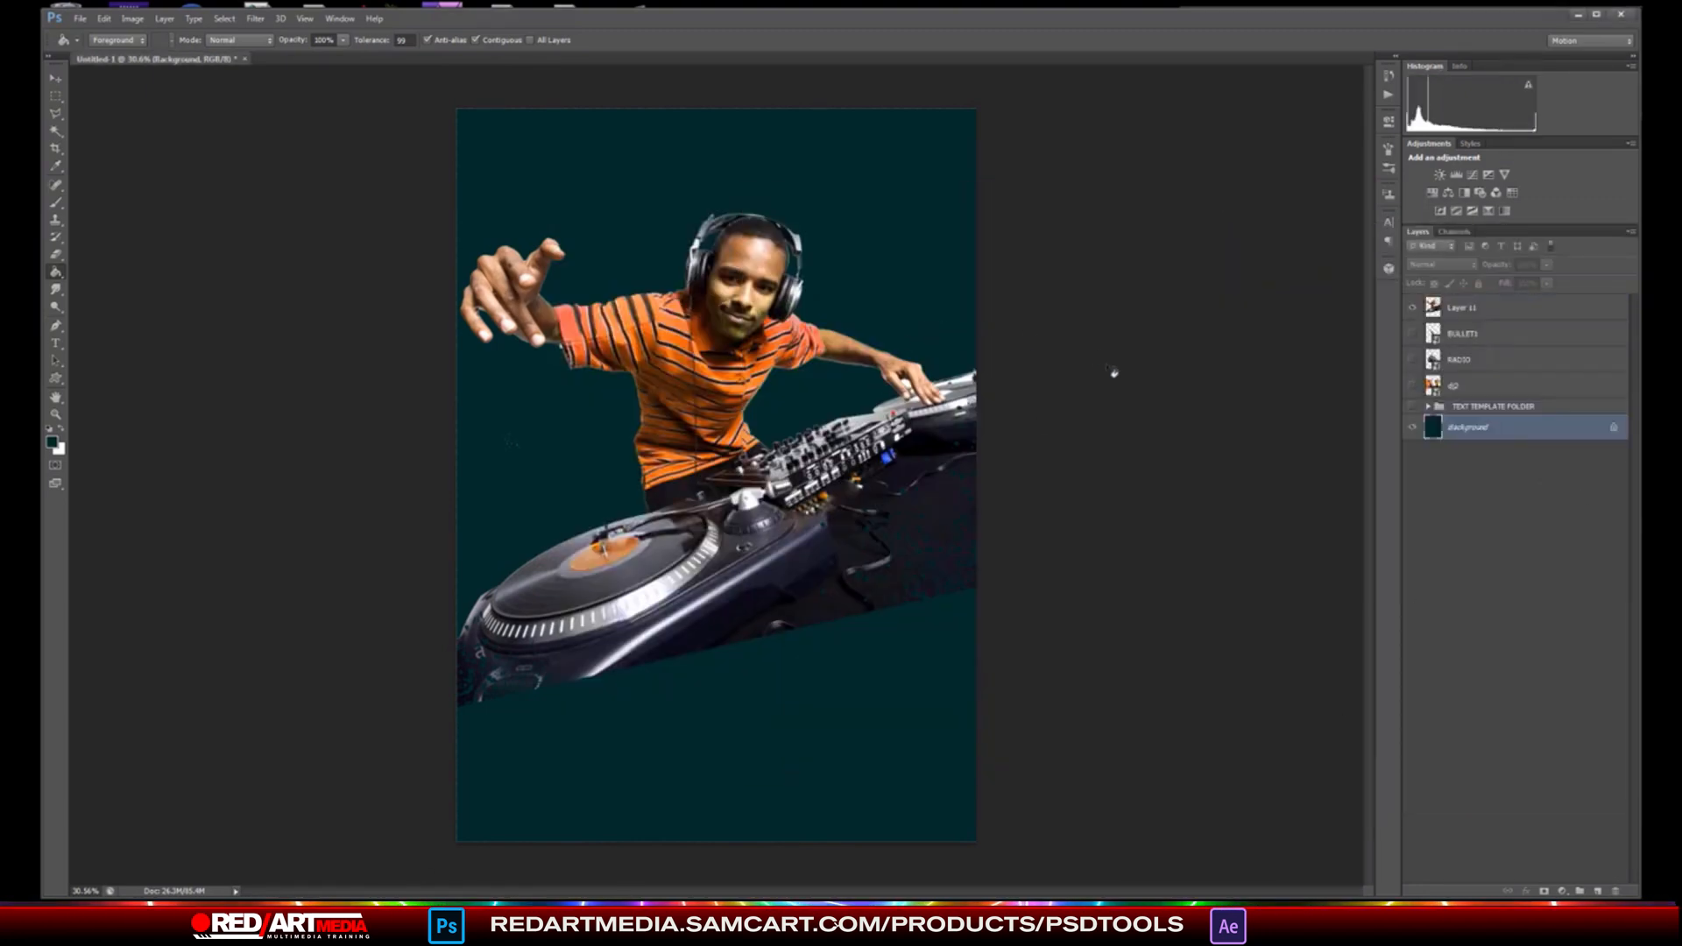
# - Add a new layer directly above the Background and choose a cloudy, smeared 2500 px paint brush tip
pyautogui.click(1599, 892)
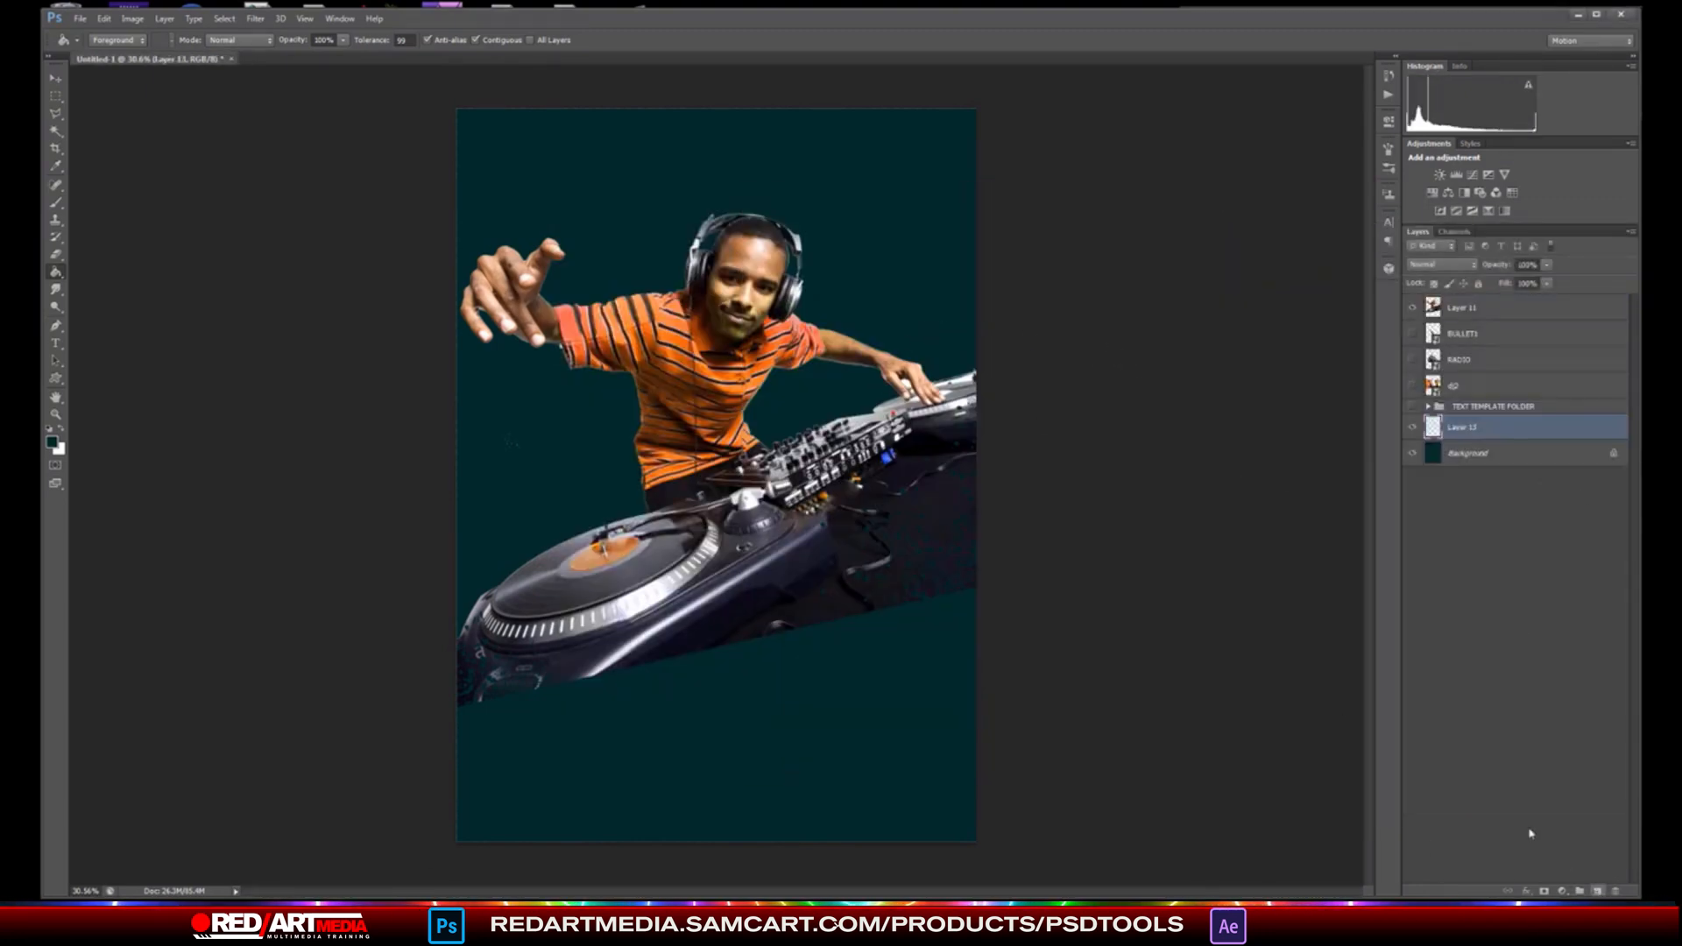
pyautogui.click(55, 205)
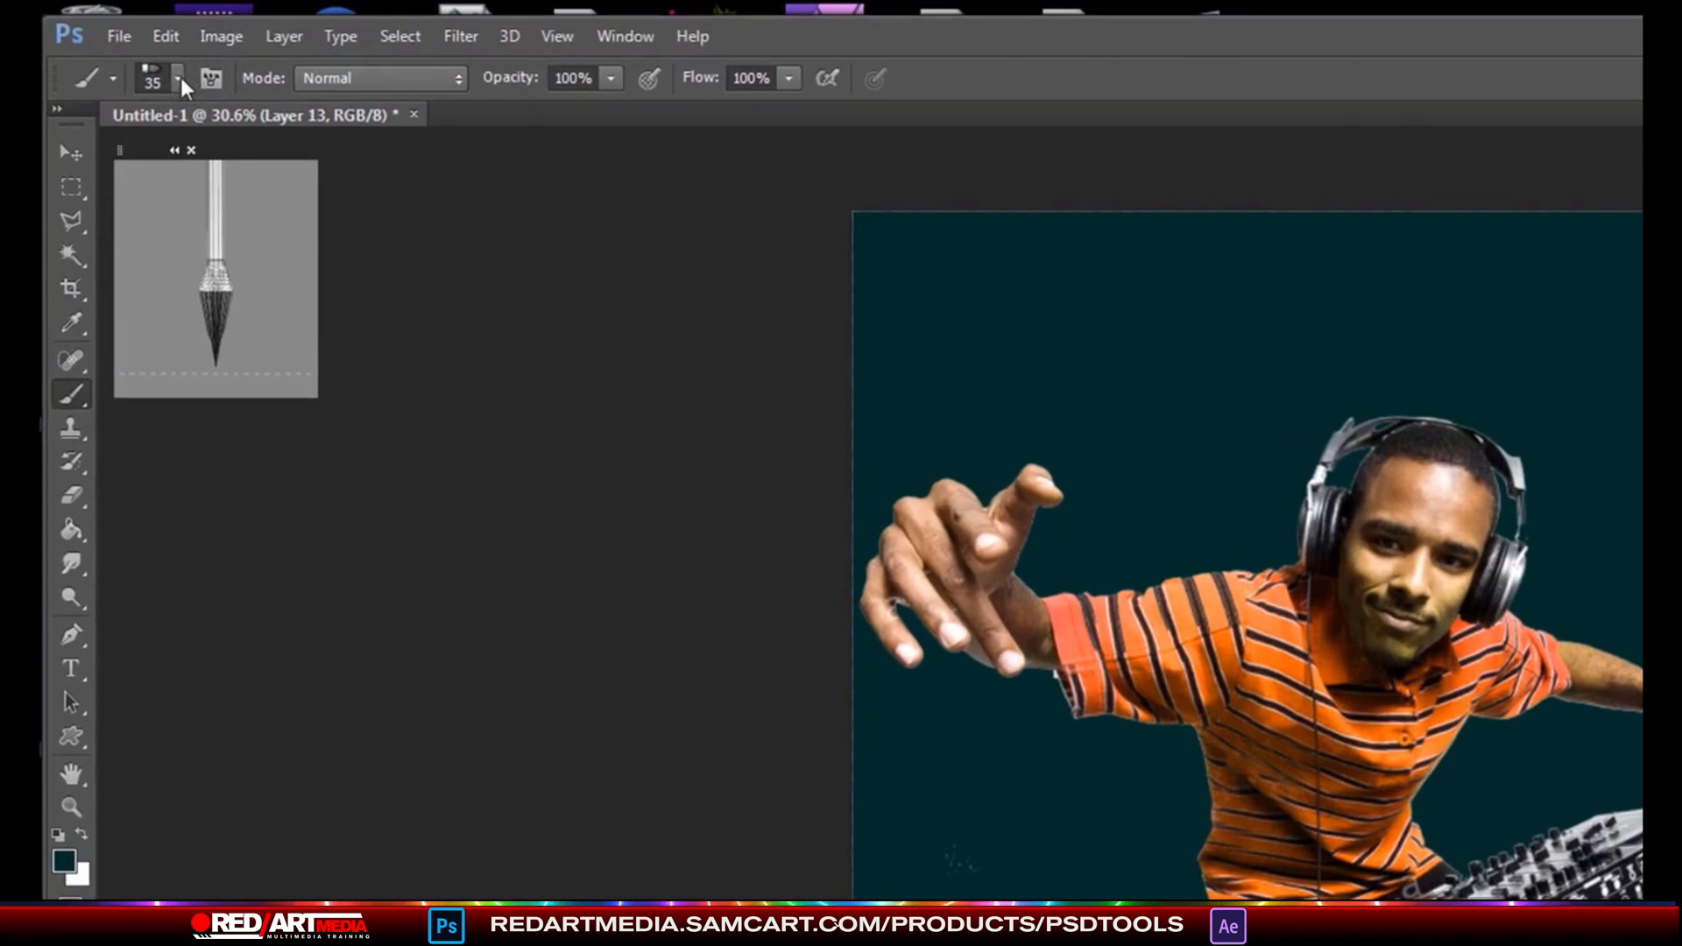
pyautogui.click(181, 78)
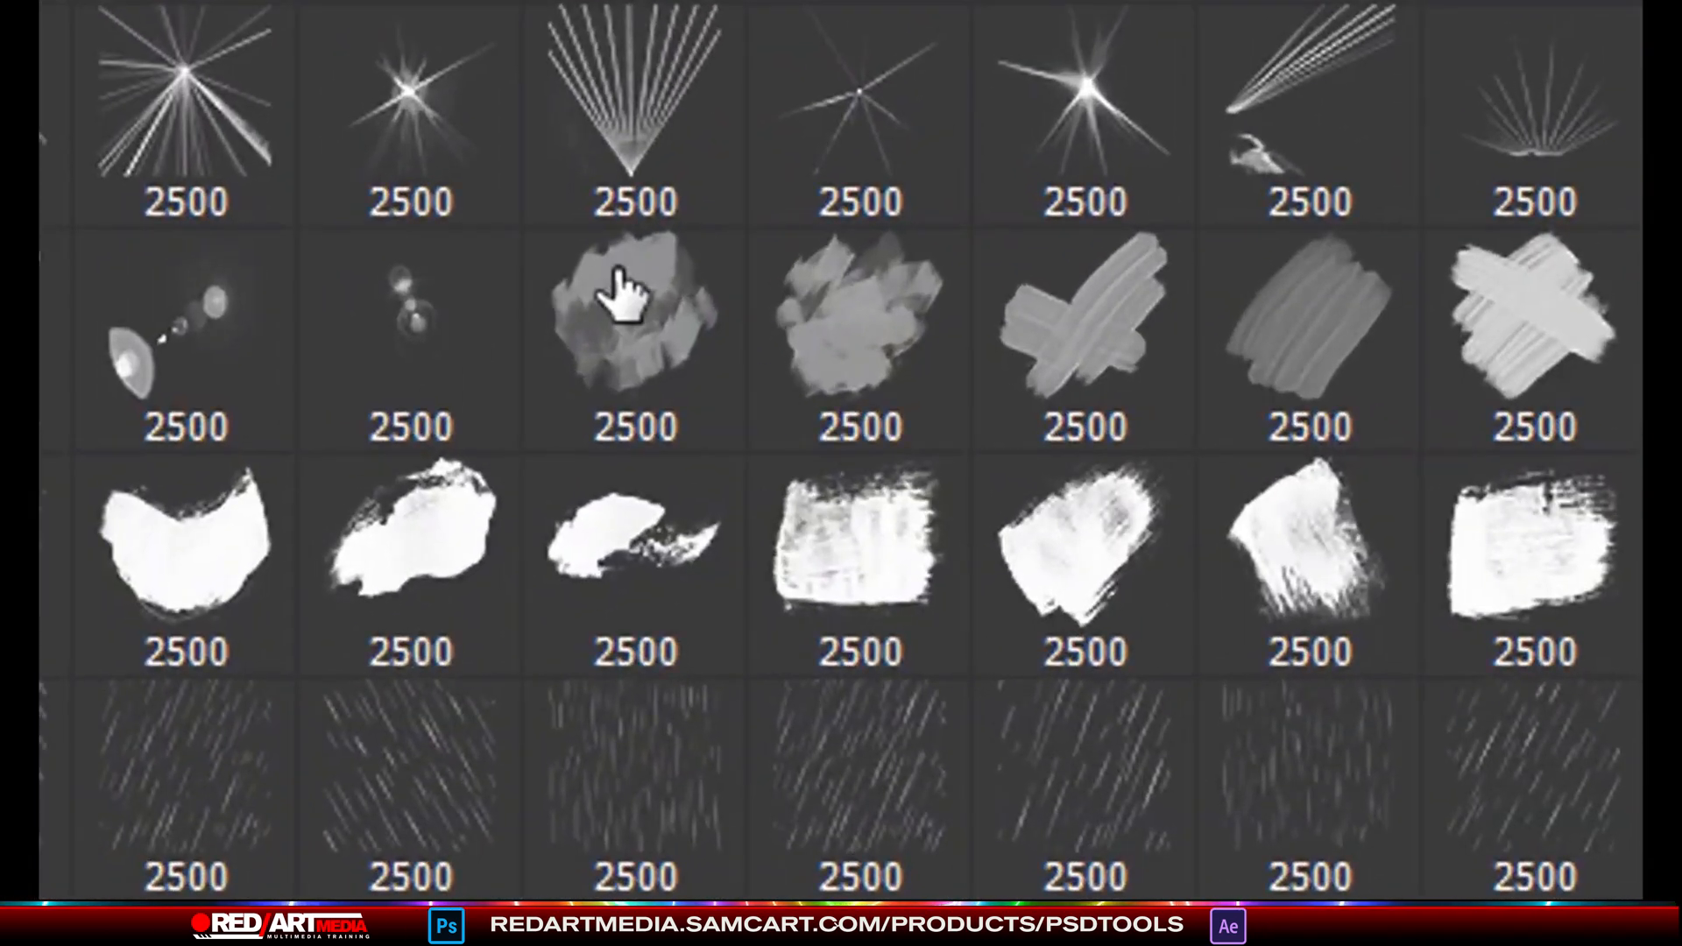
pyautogui.click(619, 289)
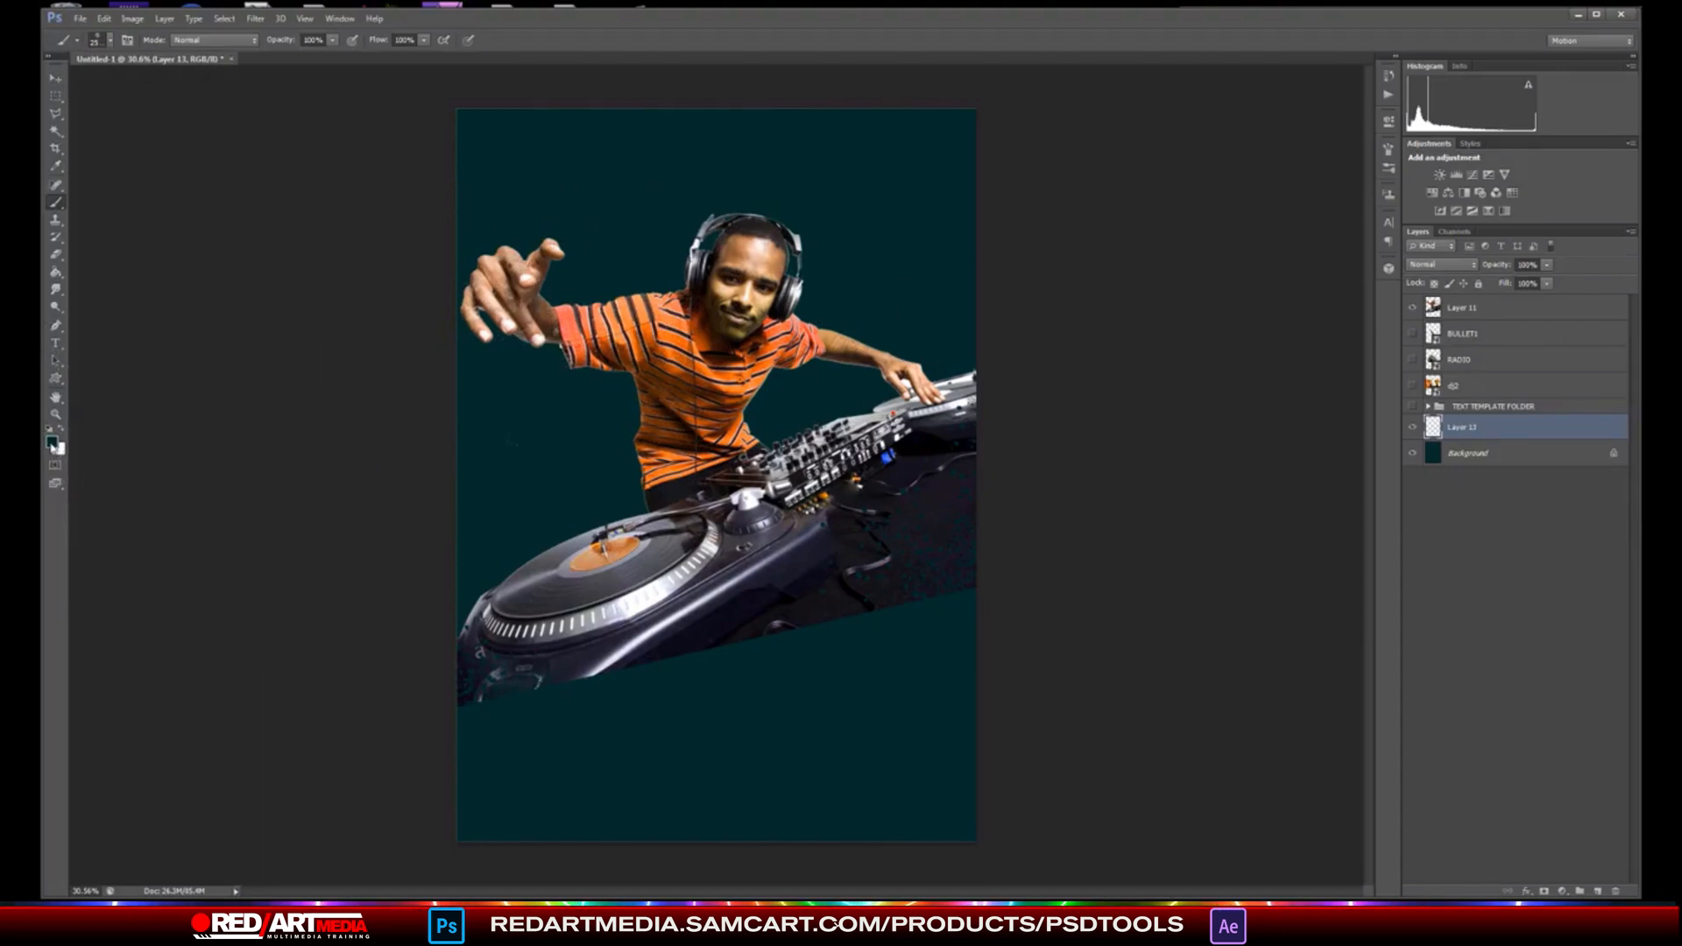
# - Set the foreground color to teal 036665 and stamp cloudy smears across the background behind, above and below the DJ
pyautogui.click(52, 442)
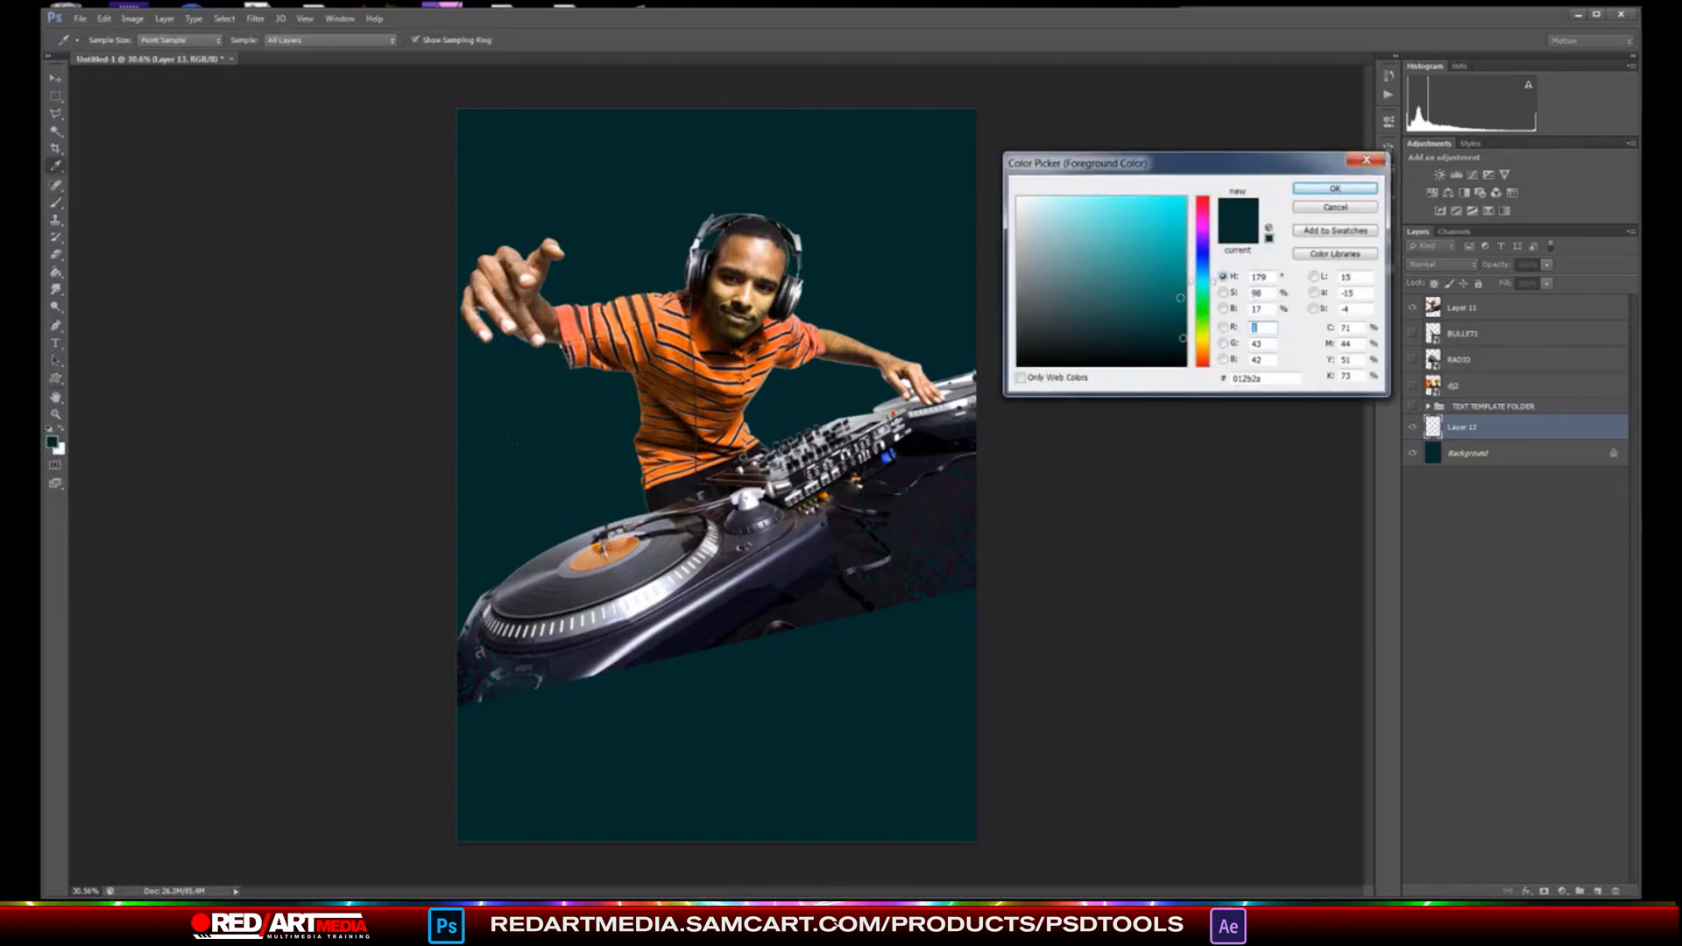
pyautogui.click(1180, 298)
pyautogui.click(1321, 192)
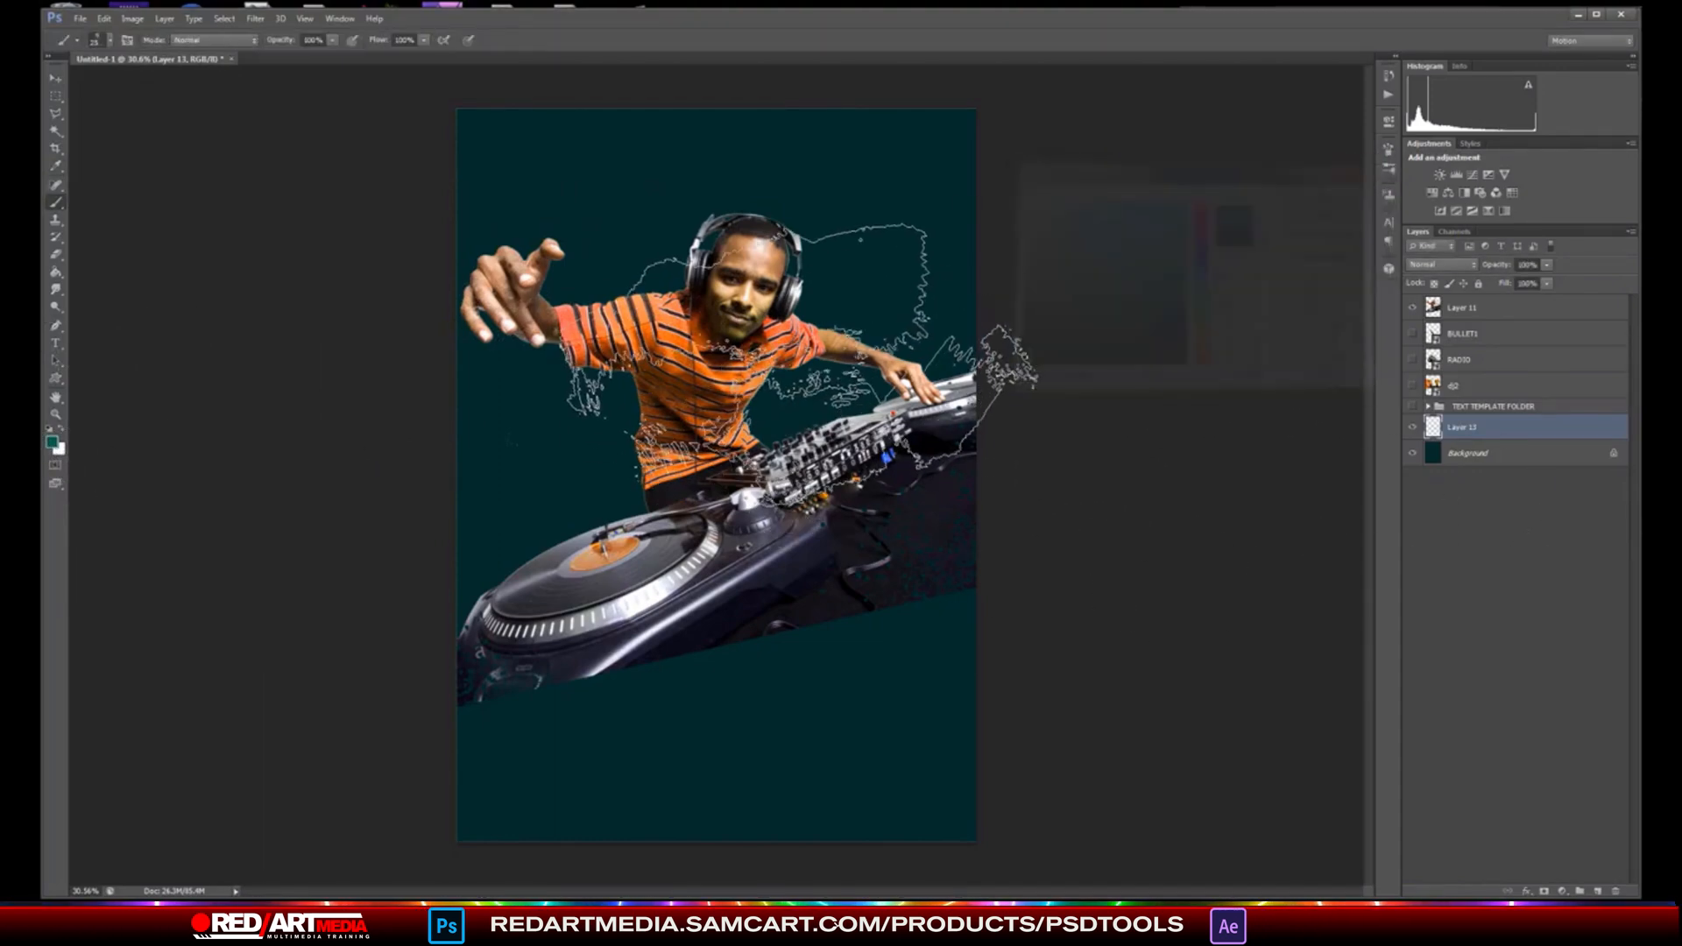
pyautogui.click(712, 312)
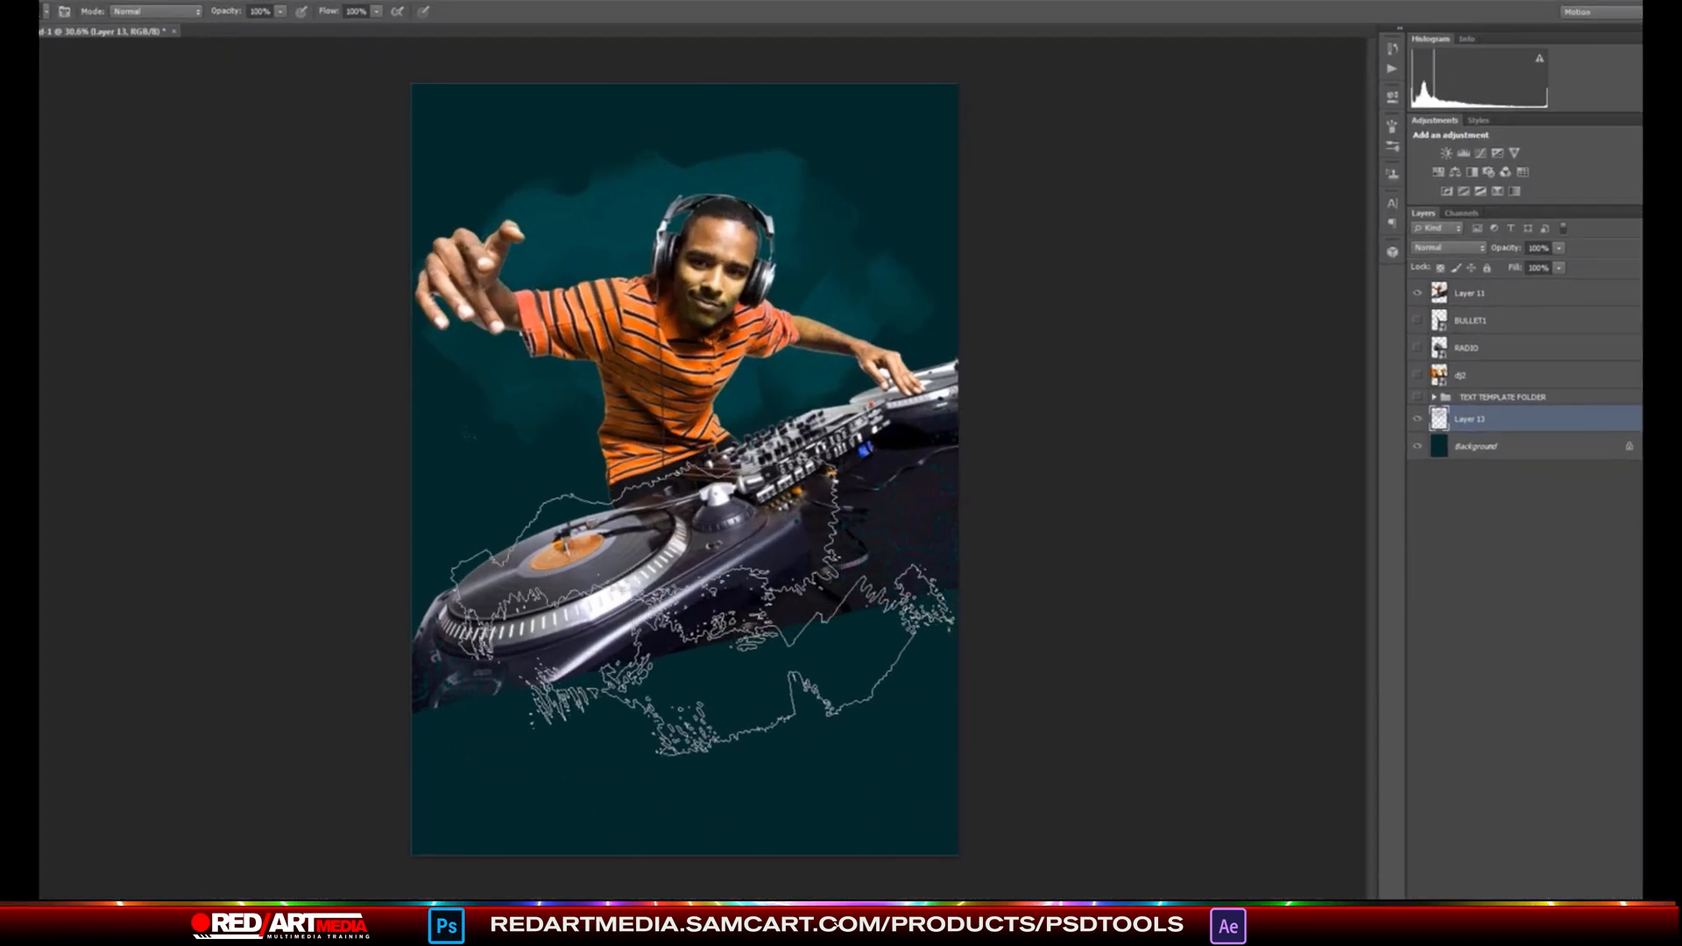
pyautogui.click(689, 628)
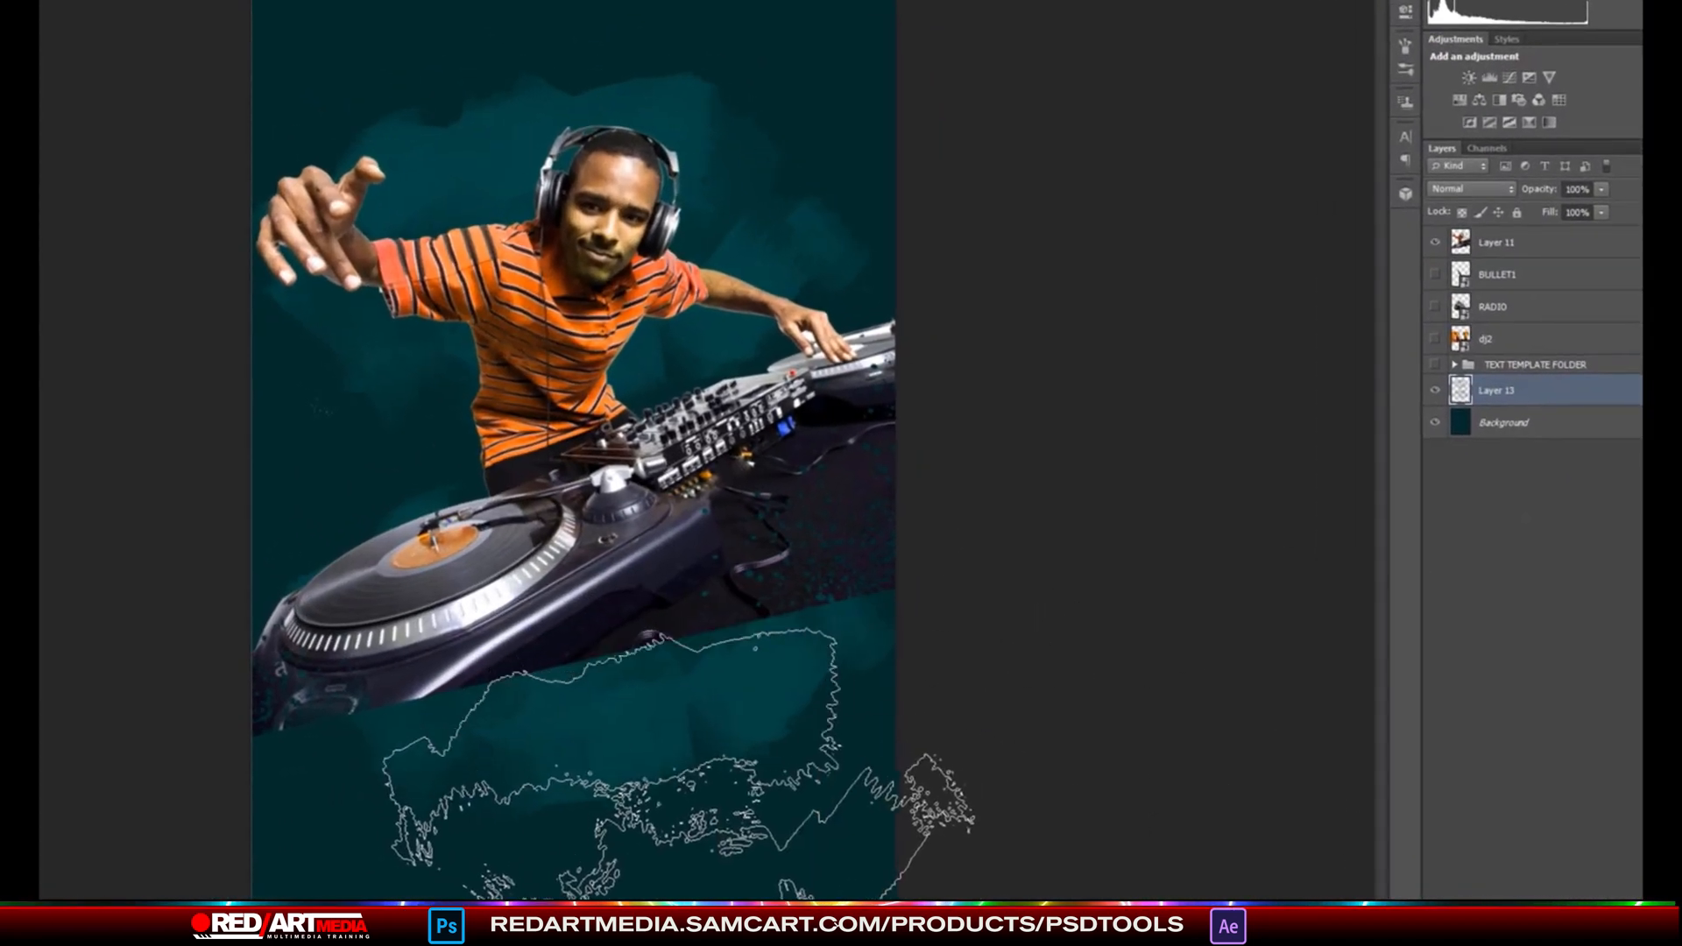
pyautogui.click(682, 591)
pyautogui.click(666, 70)
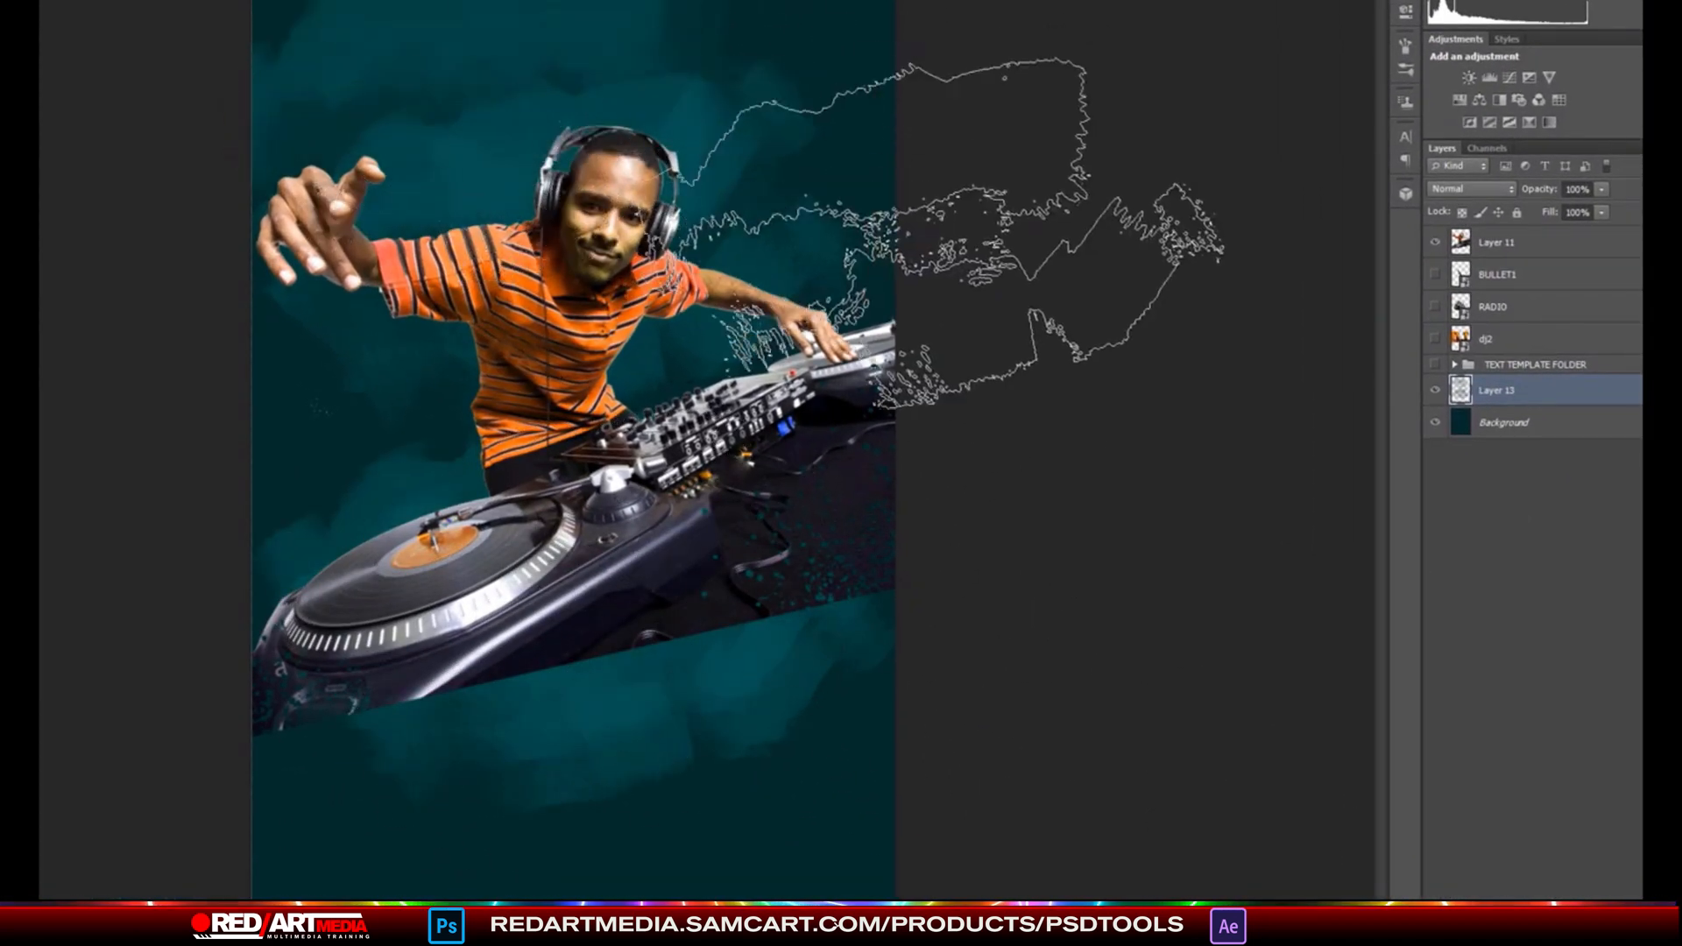
pyautogui.click(648, 789)
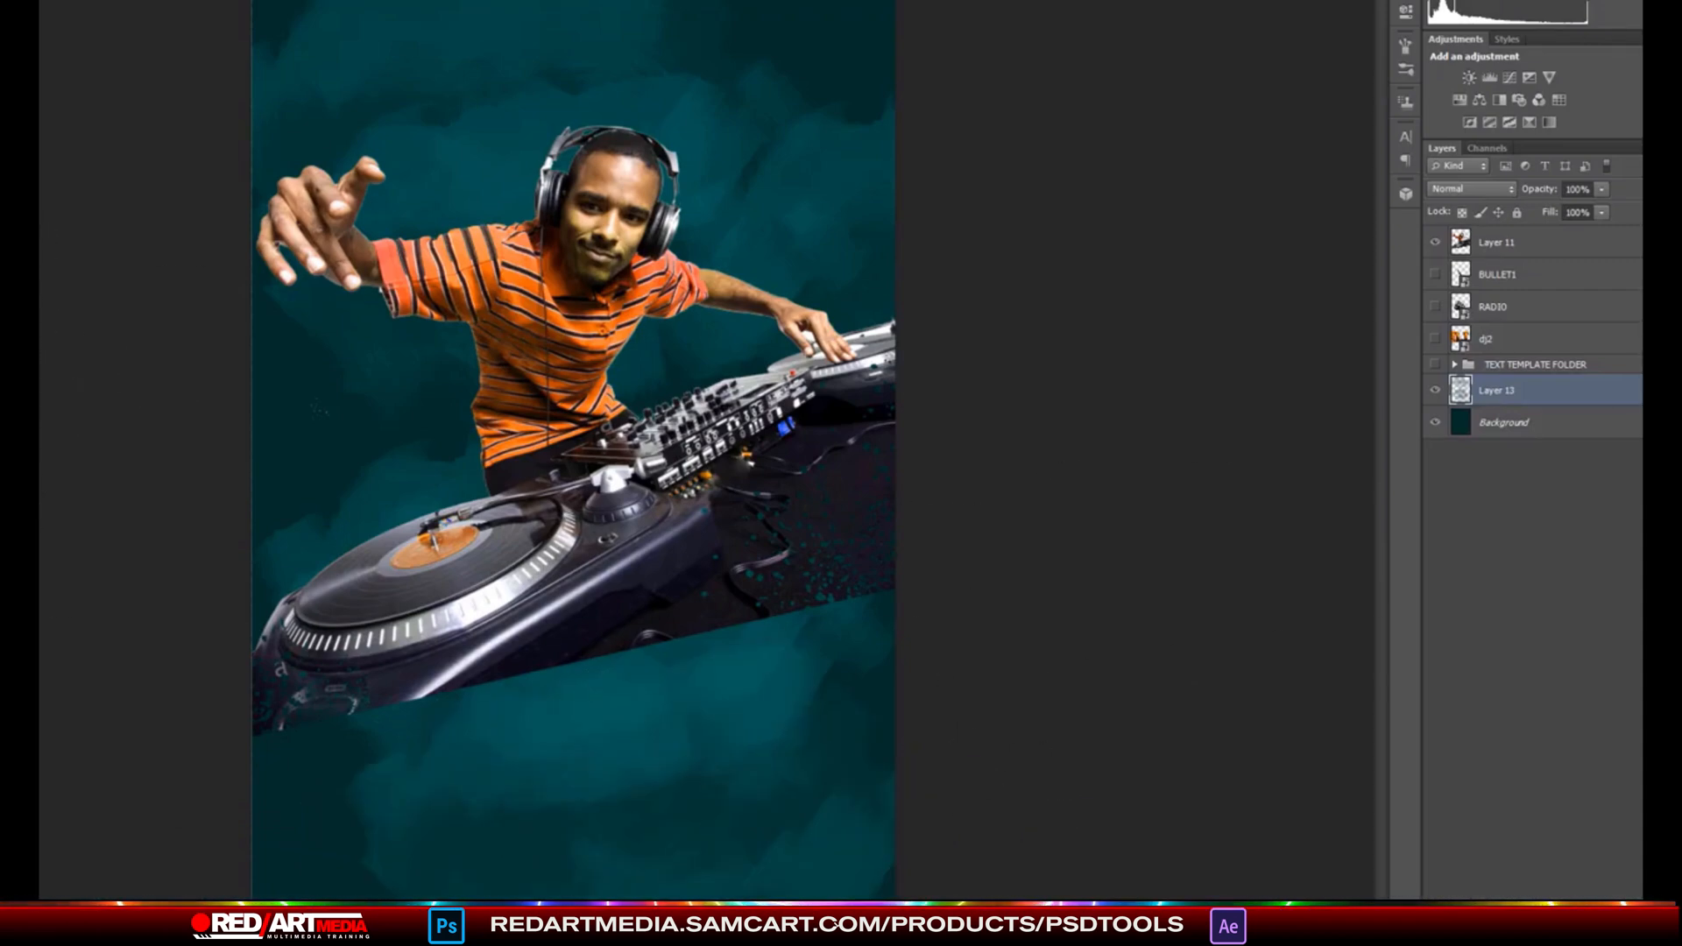
# - Set the foreground color to bright teal 0bc2bf and add another new layer above the painted smears
pyautogui.click(20, 491)
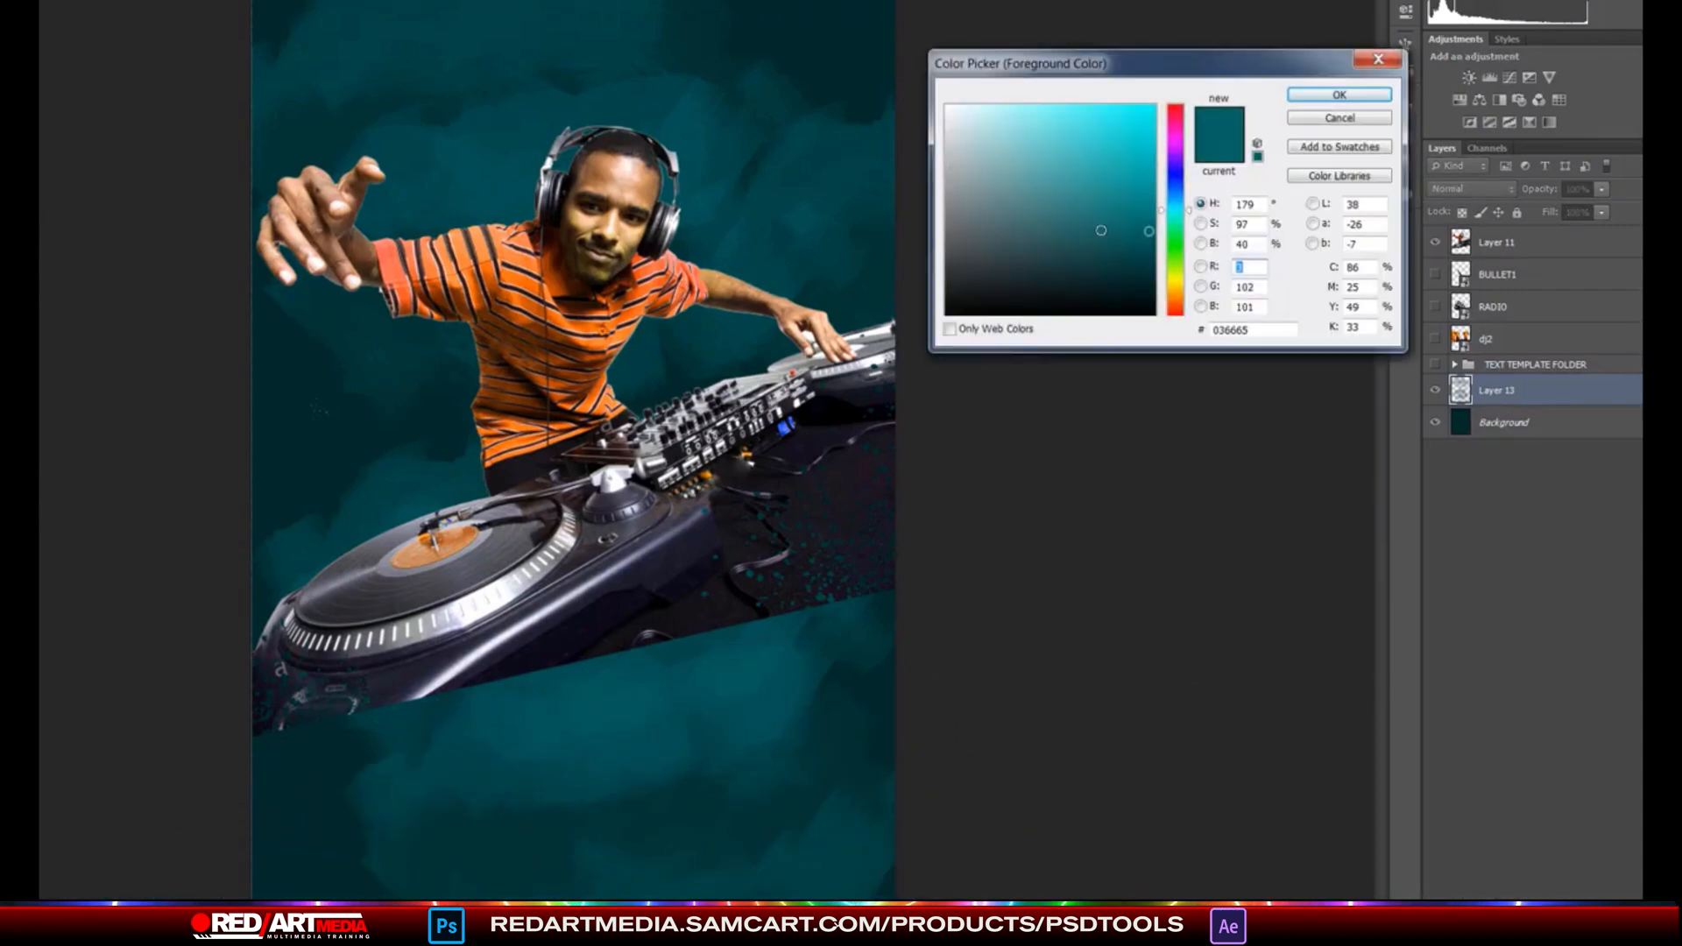
pyautogui.click(1144, 155)
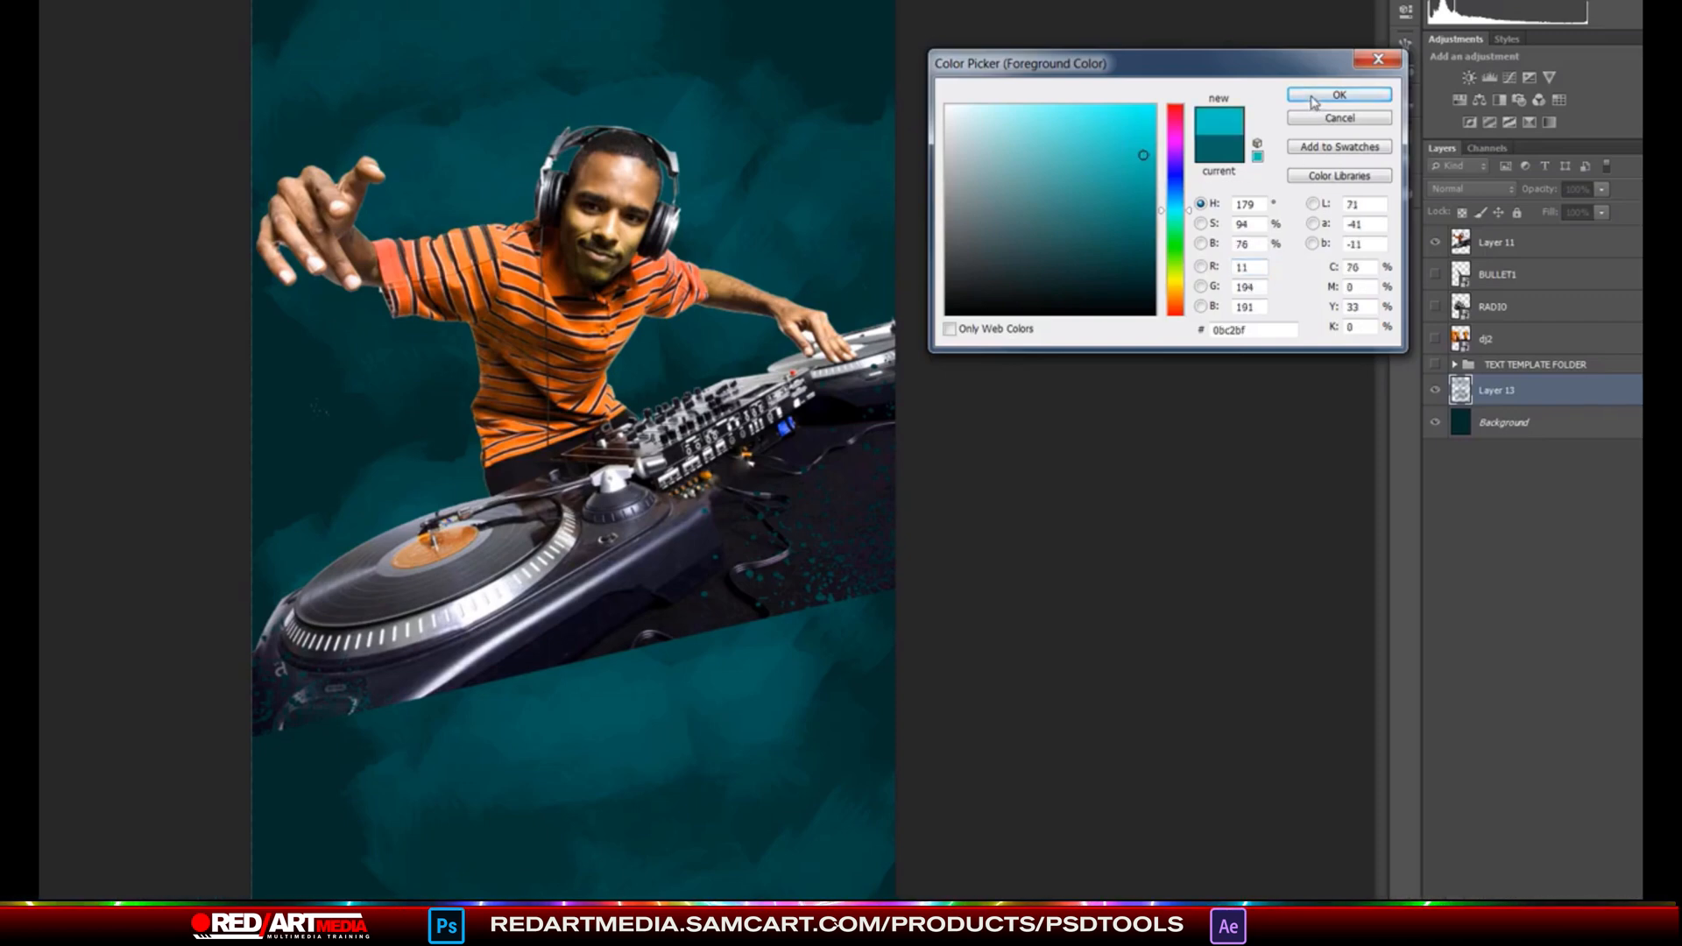
pyautogui.click(1339, 95)
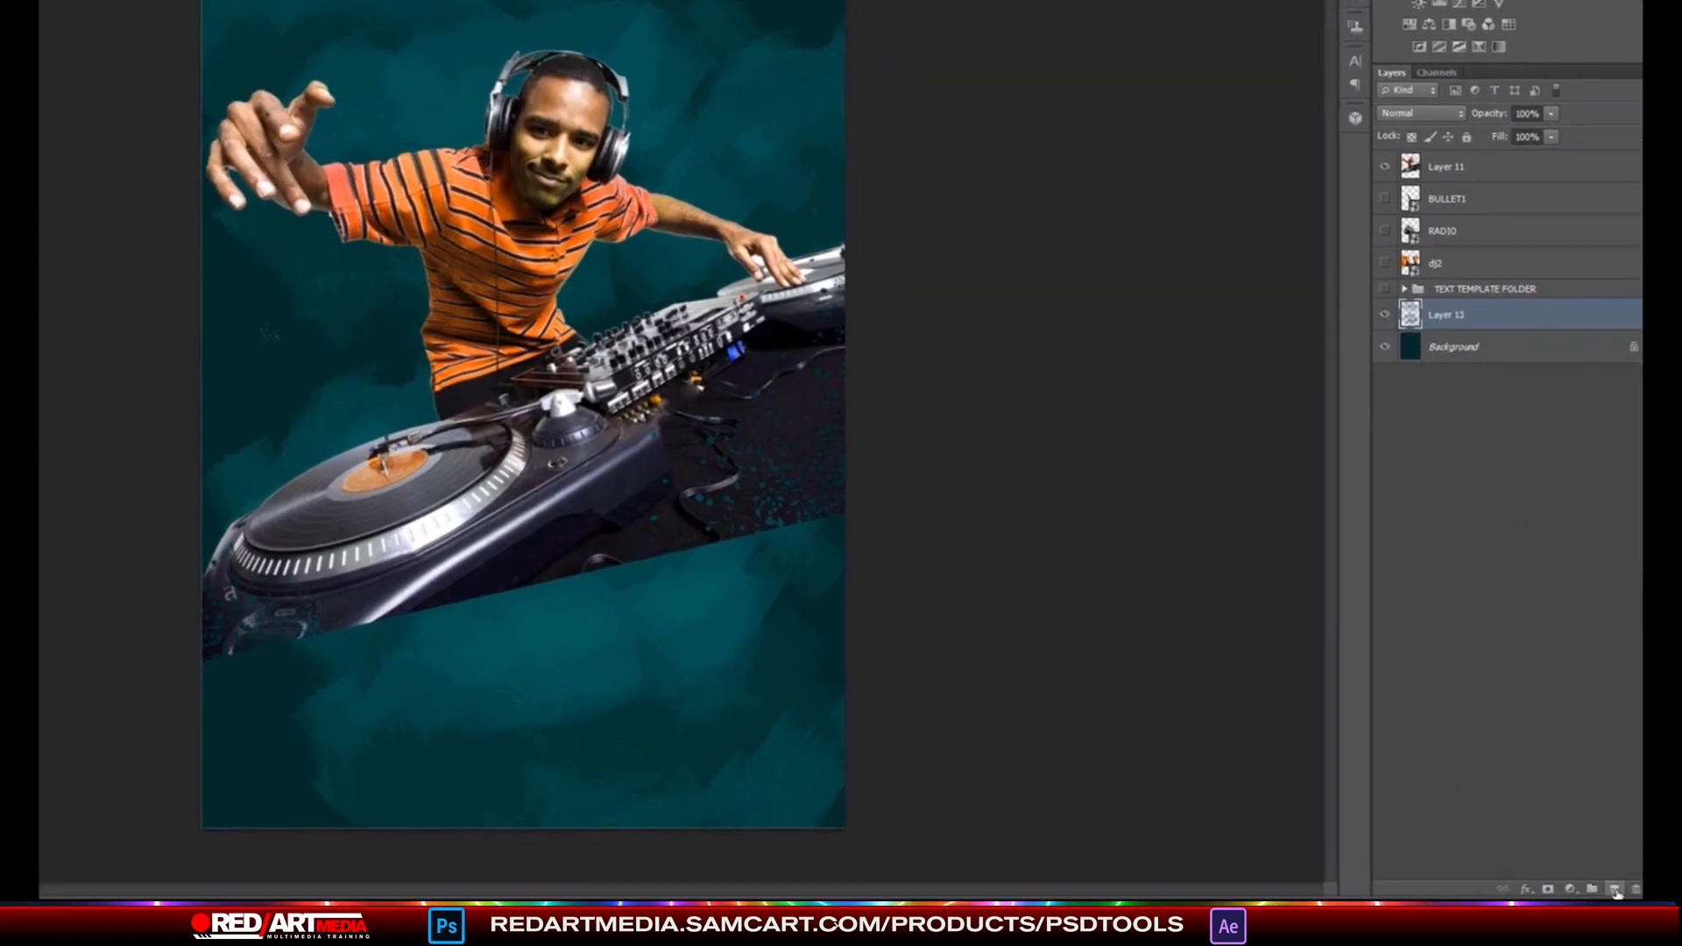
pyautogui.click(1617, 892)
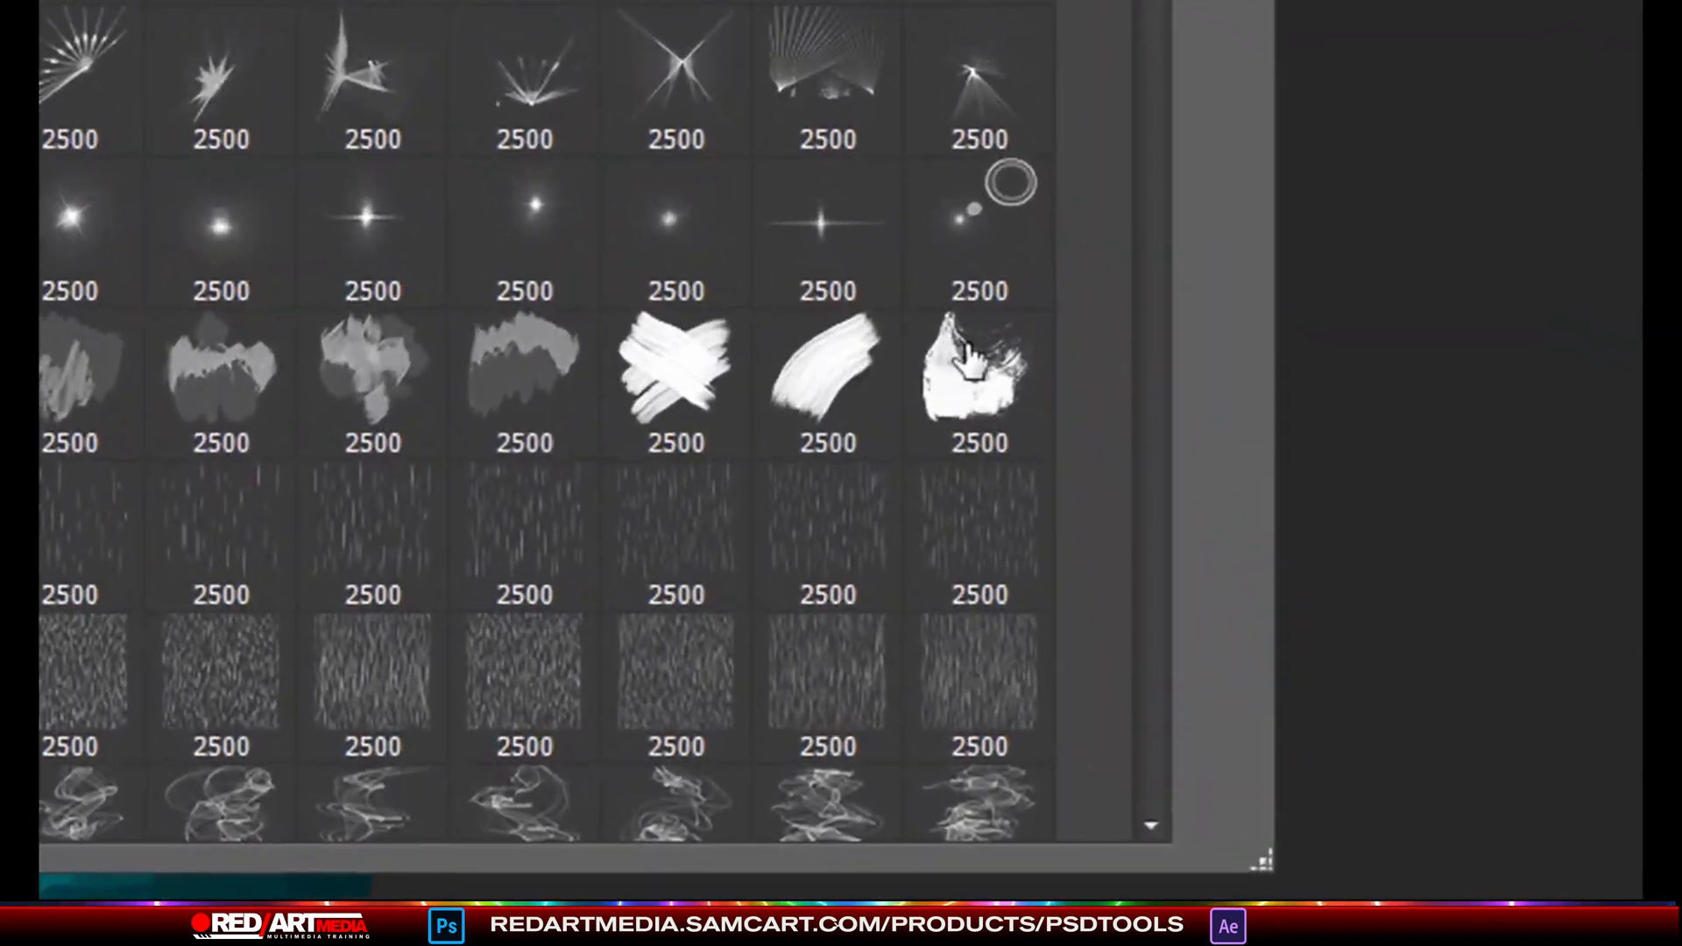
# - Choose a rough splattered paint-stroke brush tip and stamp a bright teal stroke behind the DJ's body
pyautogui.doubleClick(1243, 580)
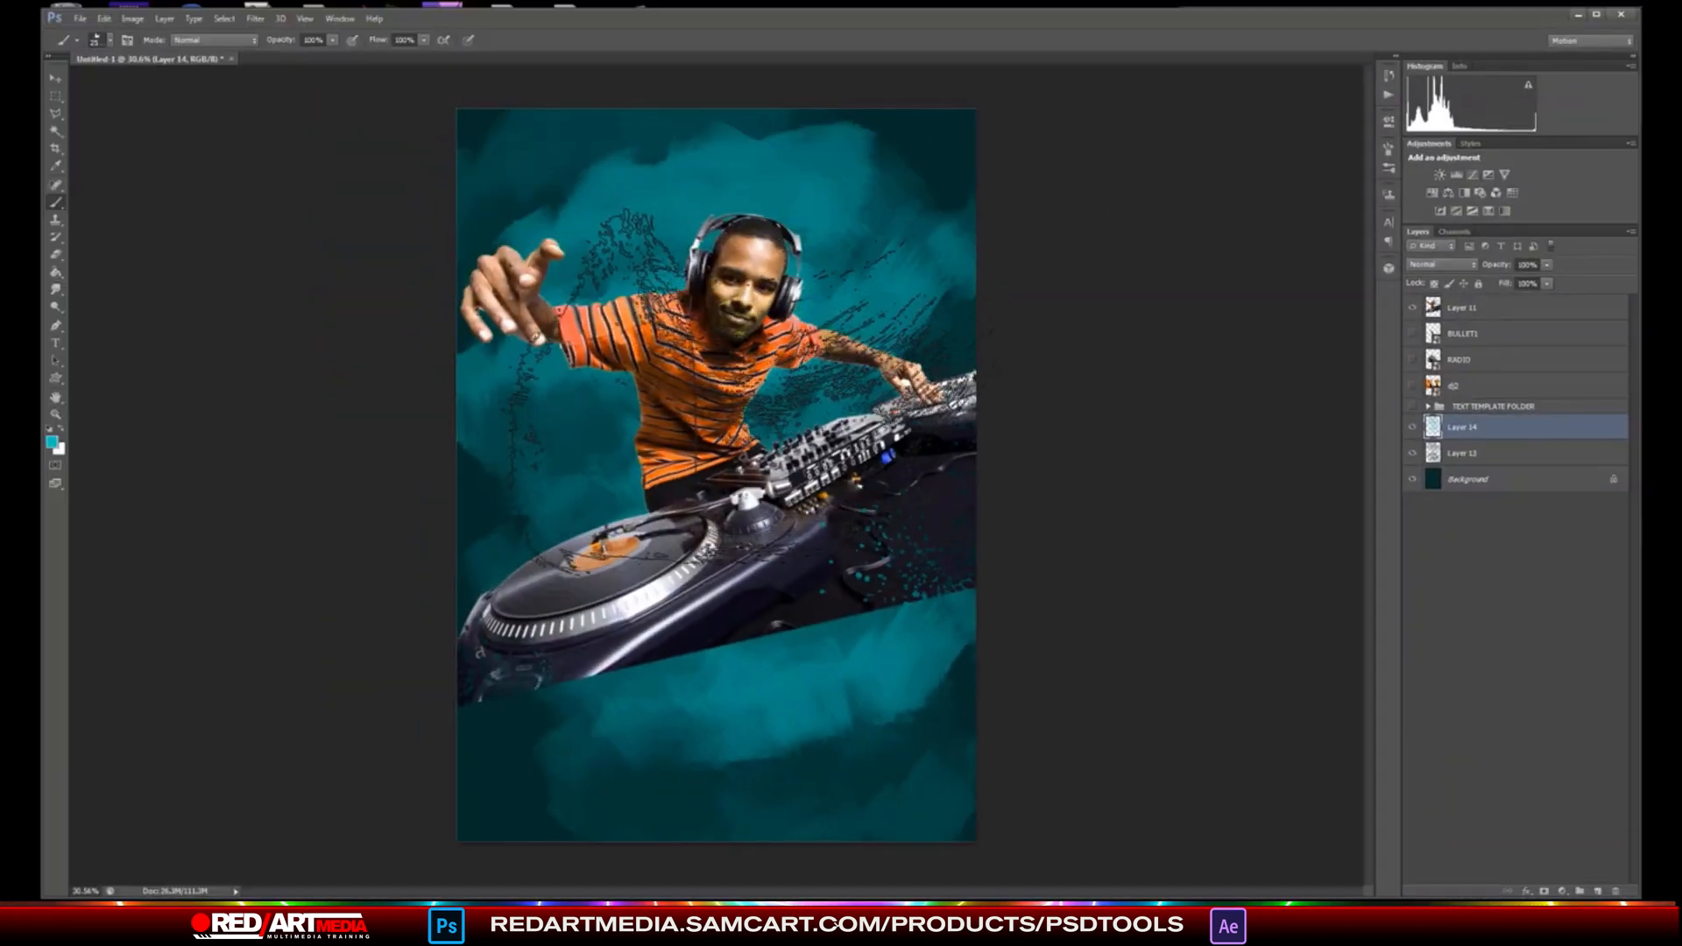
pyautogui.click(745, 320)
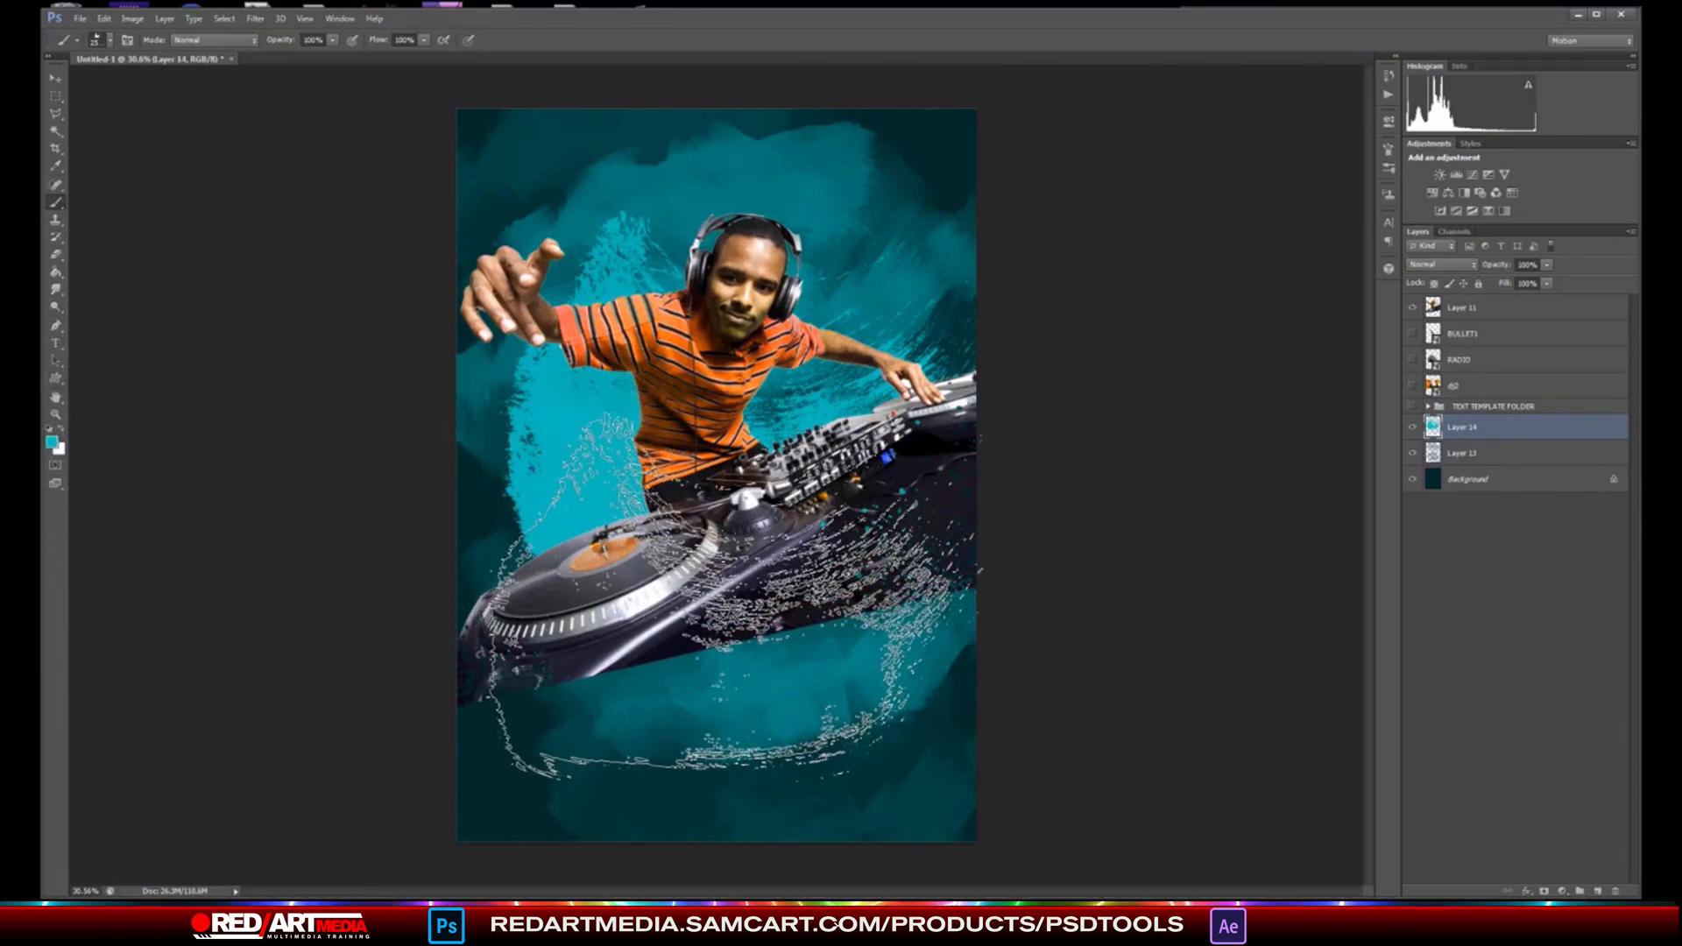
# - Reduce the splatter brush to 1500 px and rotate its tip to an angle of -148°
pyautogui.press('[')
pyautogui.press('[')
pyautogui.press('[')
pyautogui.press('[')
pyautogui.press('[')
pyautogui.press('[')
pyautogui.press('[')
pyautogui.press('[')
pyautogui.press('[')
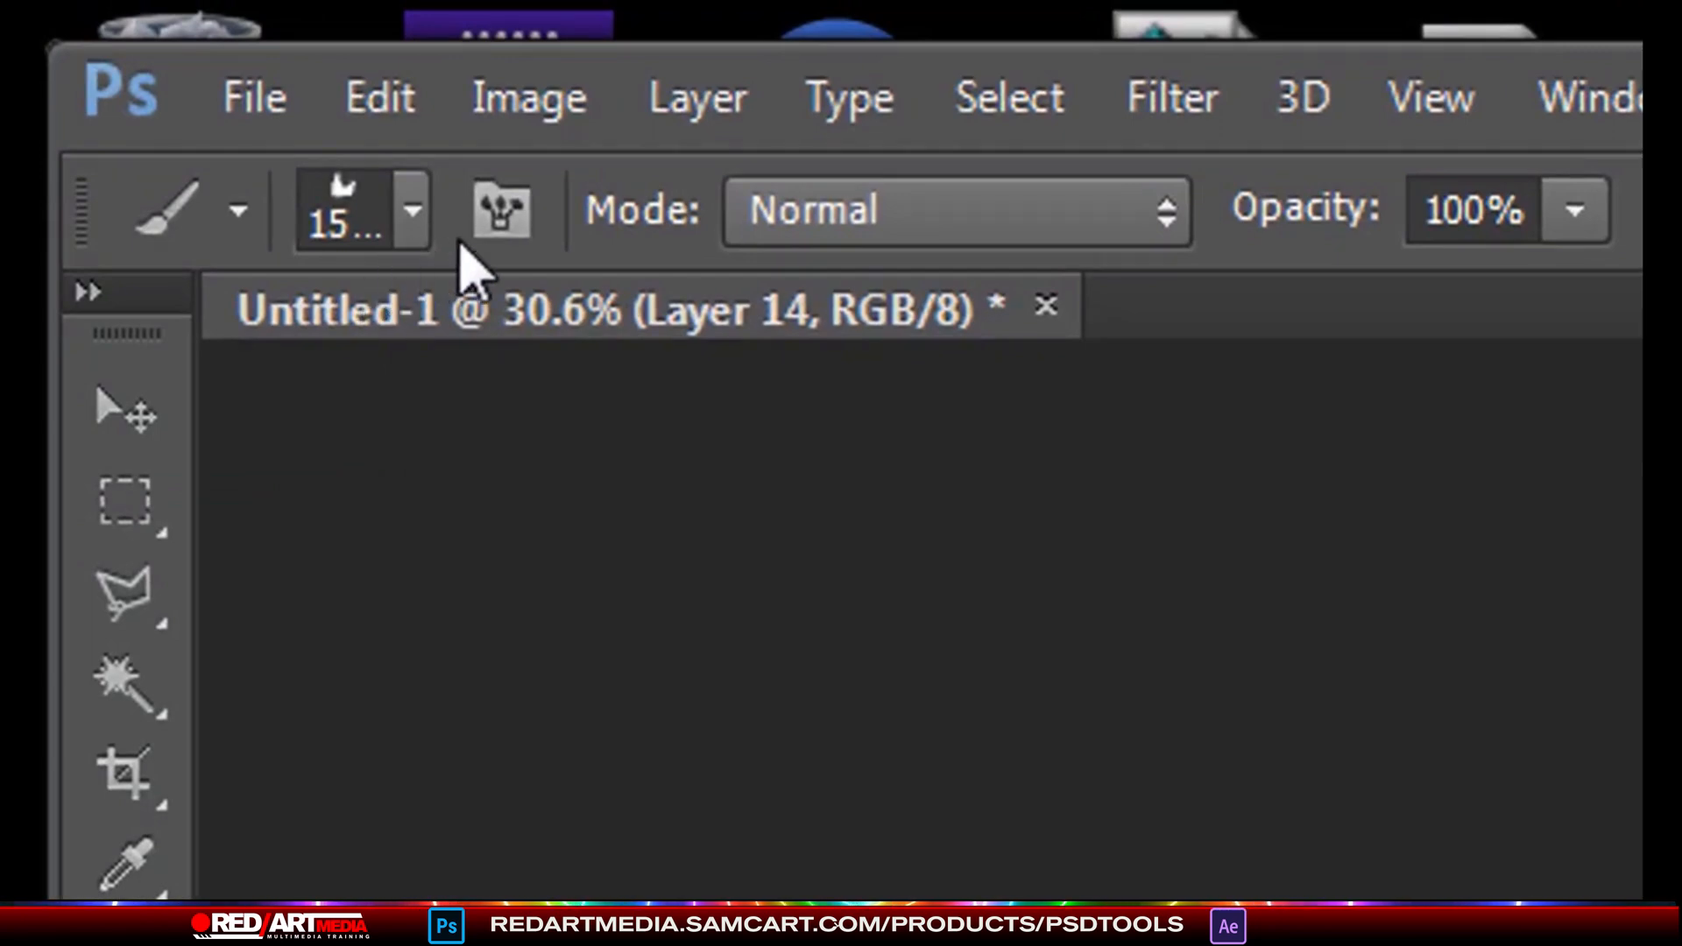
pyautogui.click(487, 230)
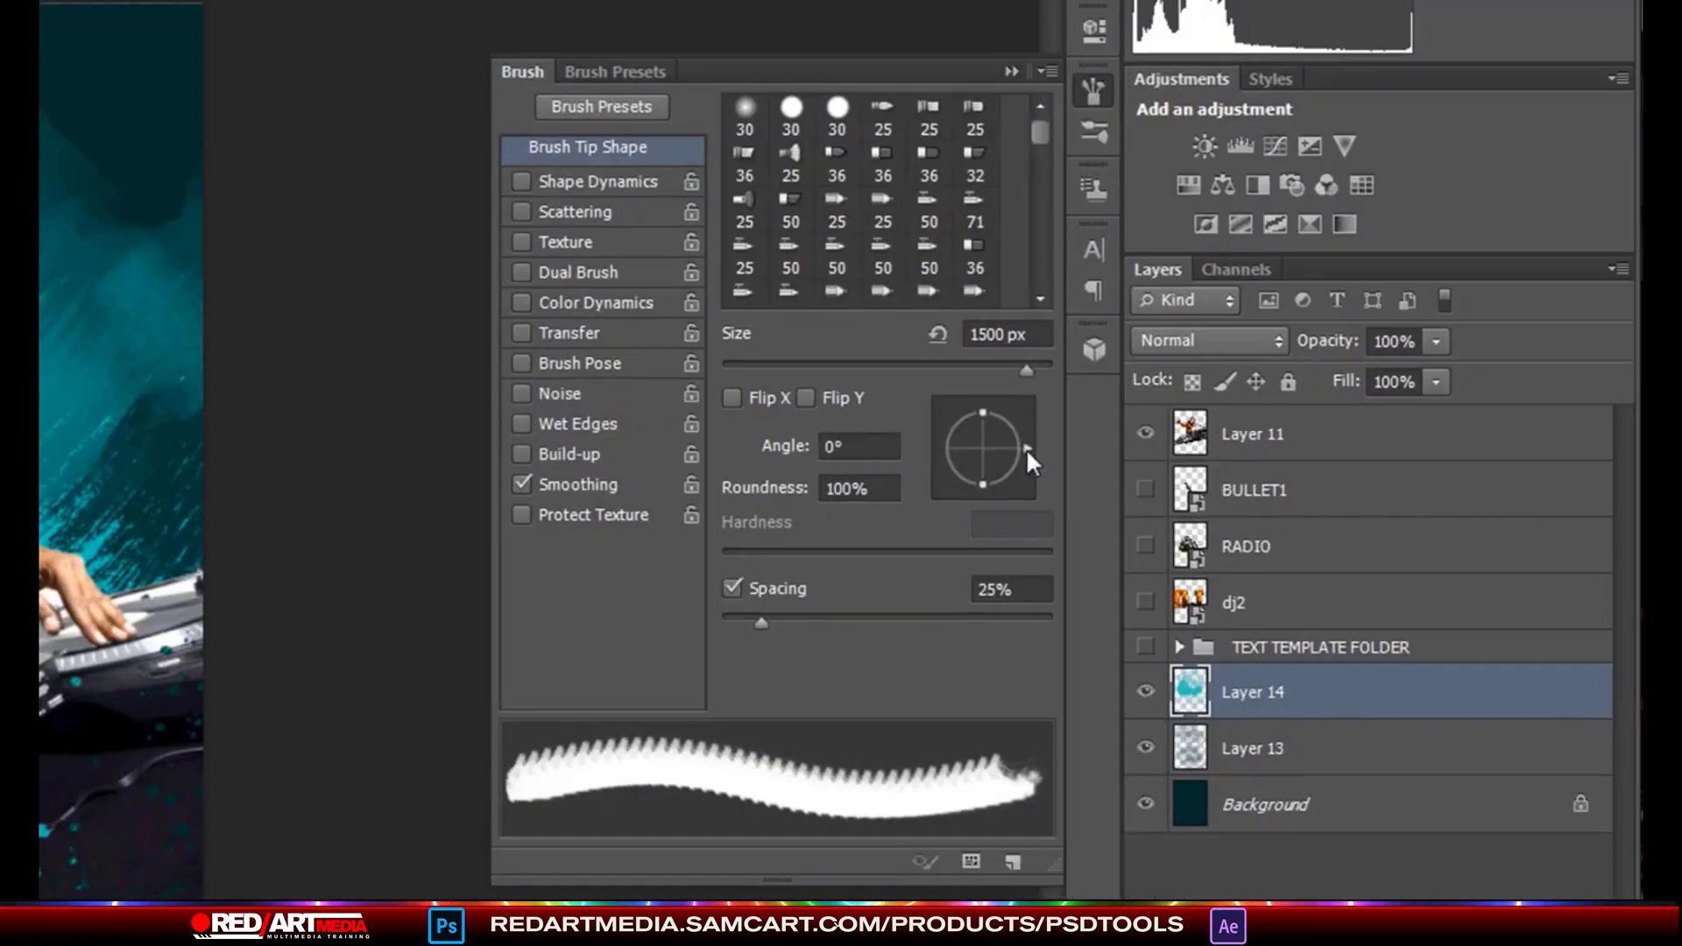
pyautogui.moveTo(1027, 449)
pyautogui.mouseDown()
pyautogui.moveTo(973, 480)
pyautogui.moveTo(942, 473)
pyautogui.mouseUp()
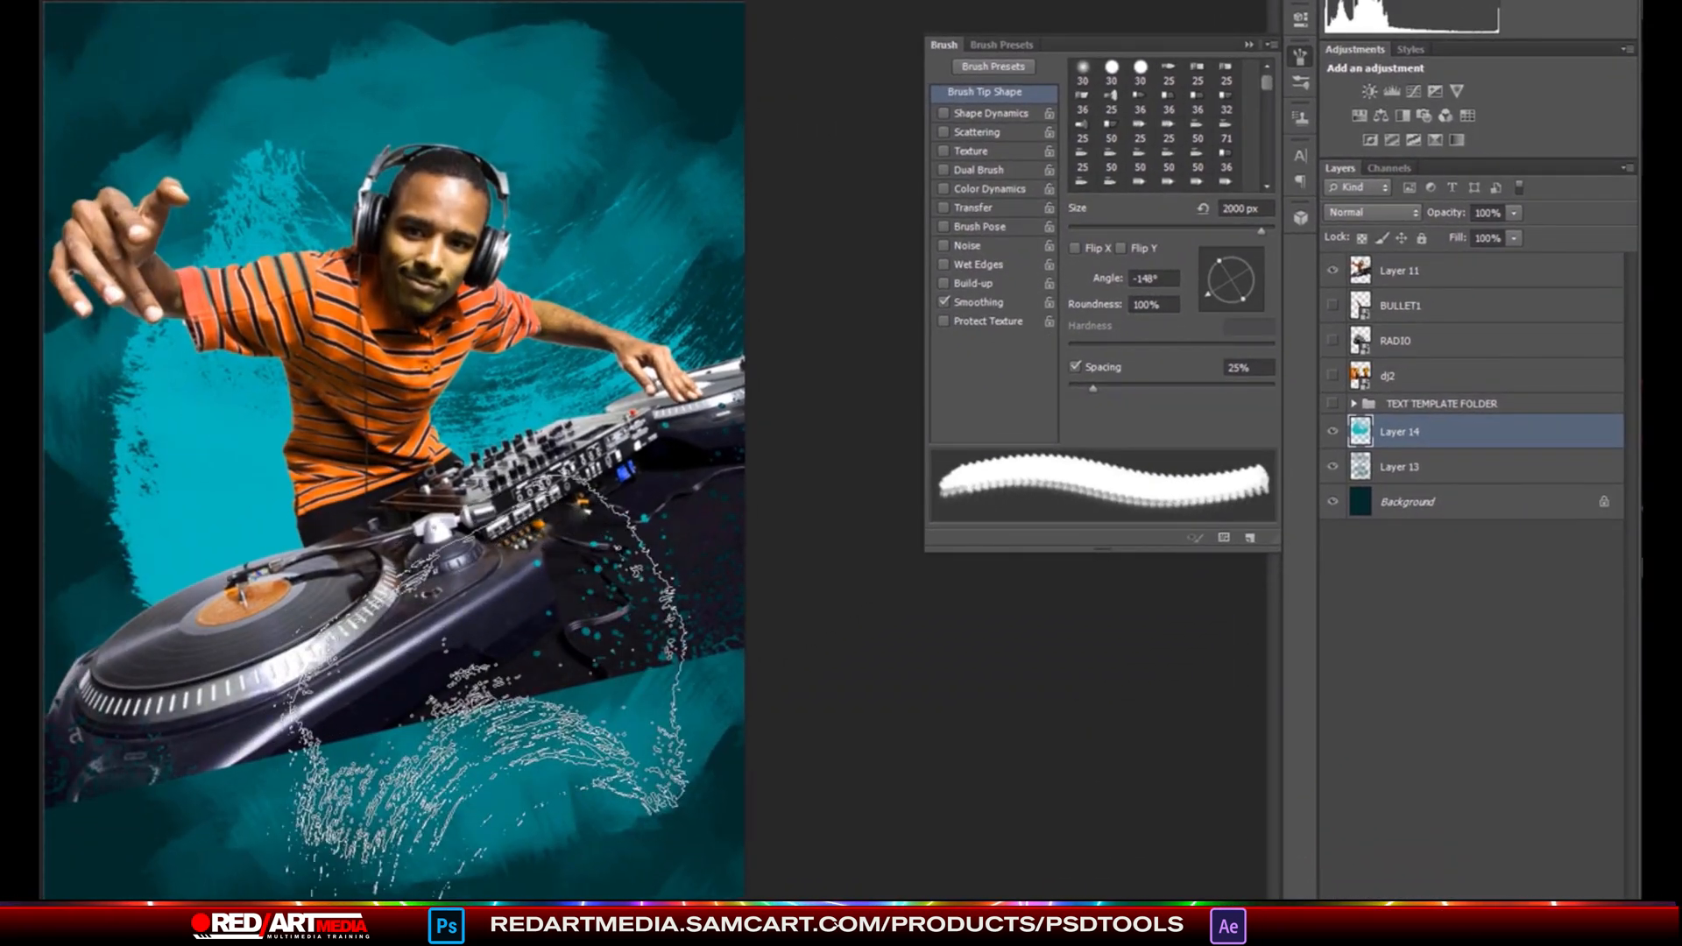
# - Stamp bright teal splatter strokes along the lower edge of the turntables, with the brush at 2100 px and 1600 px
pyautogui.press(']')
pyautogui.click(478, 688)
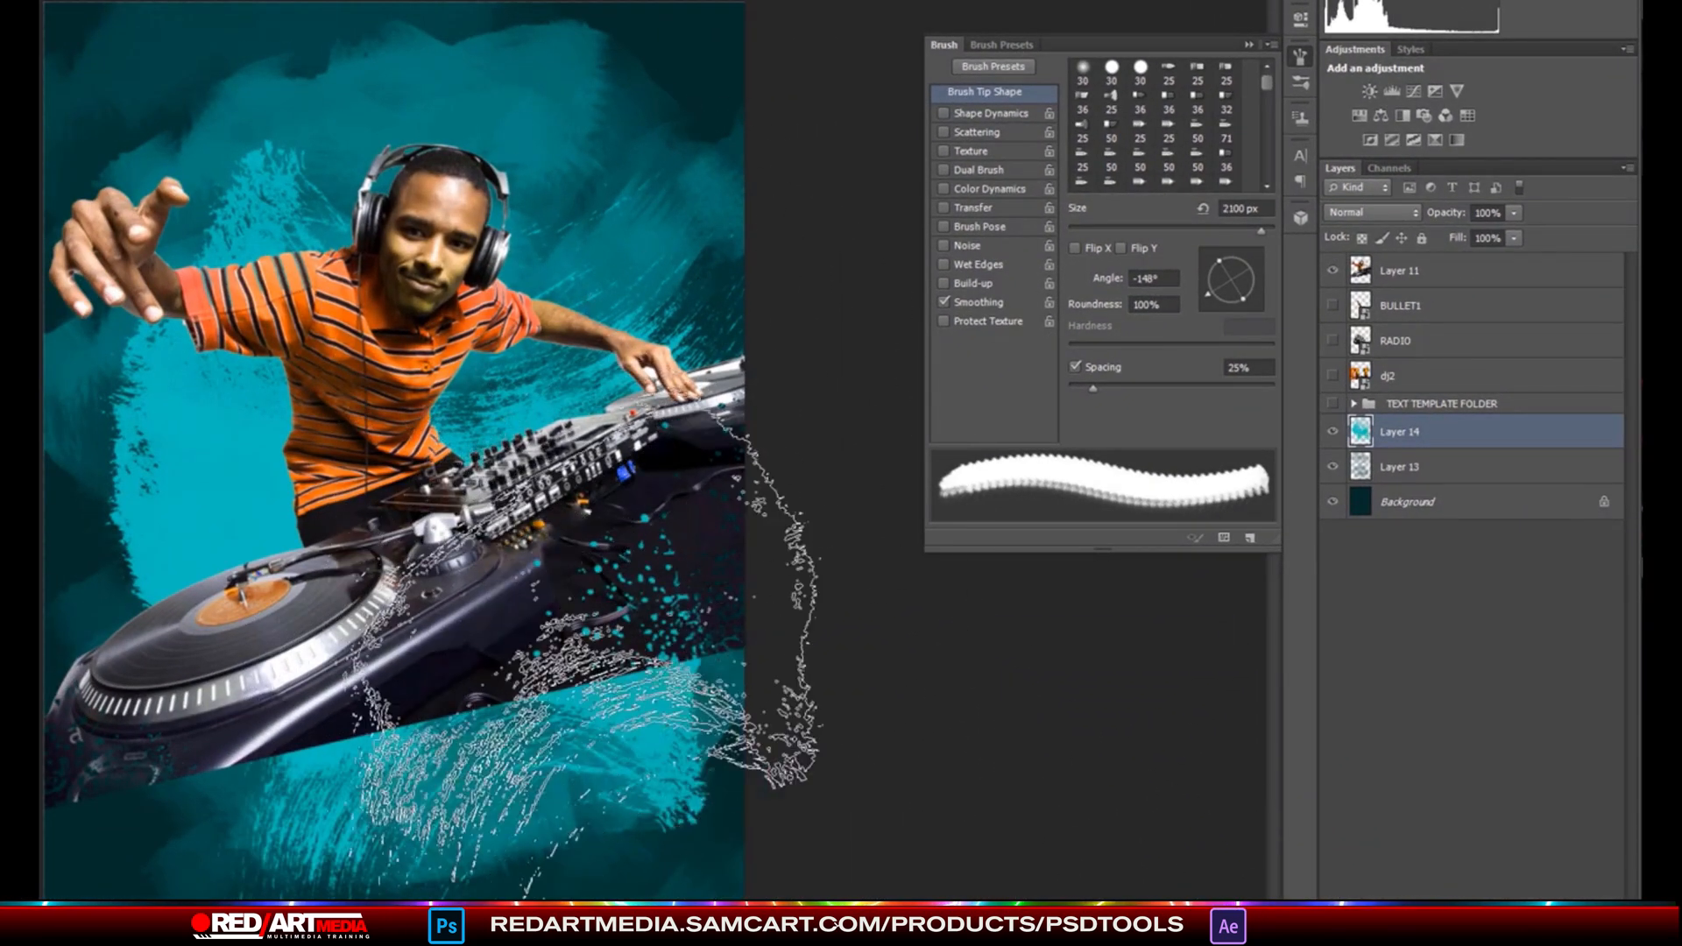
pyautogui.press('[')
pyautogui.press('[')
pyautogui.press('[')
pyautogui.press('[')
pyautogui.press('[')
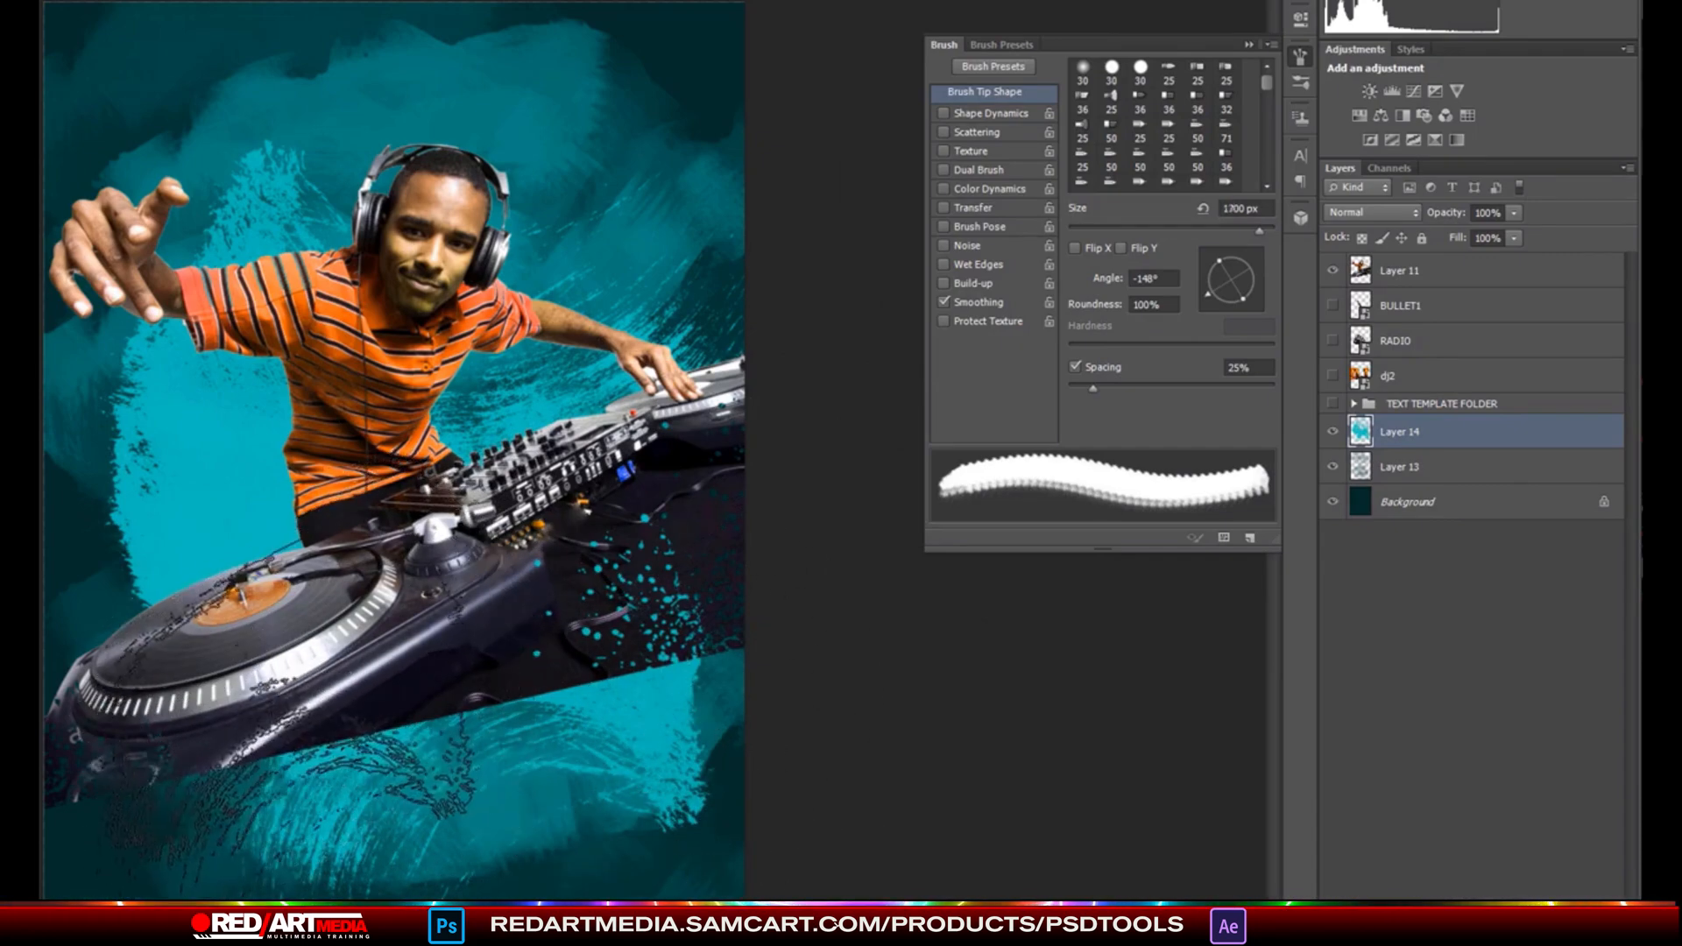
pyautogui.click(288, 688)
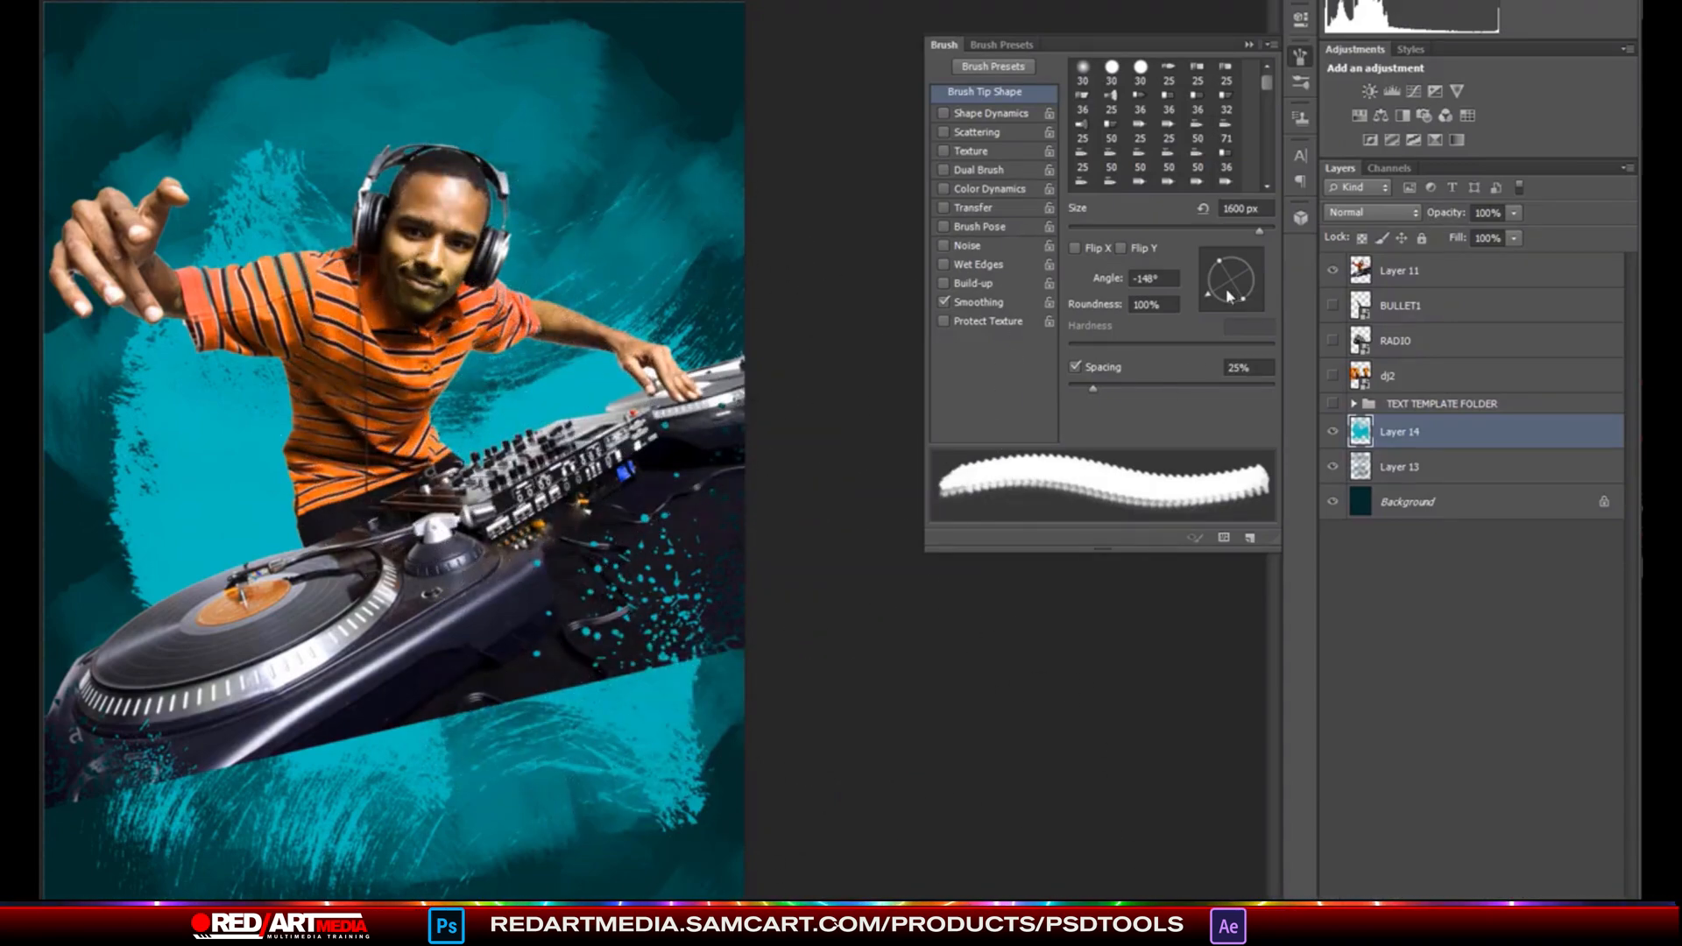
# - Rotate the brush tip to 63°, reduce it to 900 px and add bright teal splatter beside the DJ's head
pyautogui.moveTo(1228, 296)
pyautogui.mouseDown()
pyautogui.moveTo(1212, 273)
pyautogui.moveTo(1231, 257)
pyautogui.moveTo(1257, 274)
pyautogui.moveTo(1245, 258)
pyautogui.mouseUp()
pyautogui.press('[')
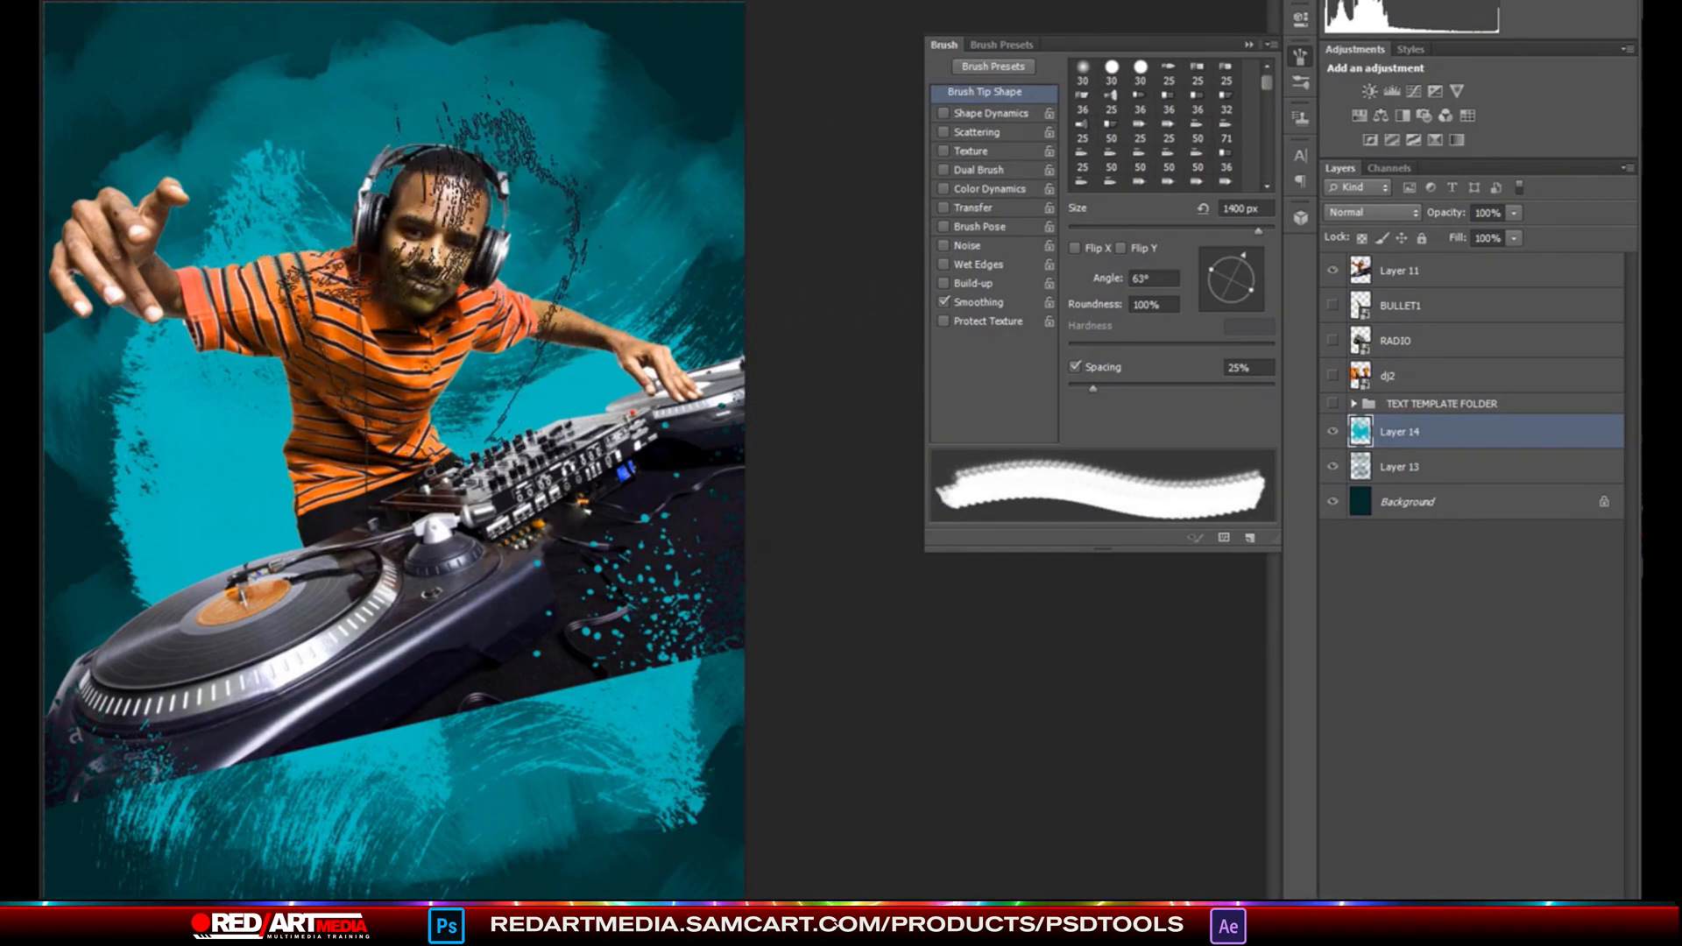
pyautogui.press('[')
pyautogui.press('[')
pyautogui.press('[')
pyautogui.hotkey('ctrl', '+')
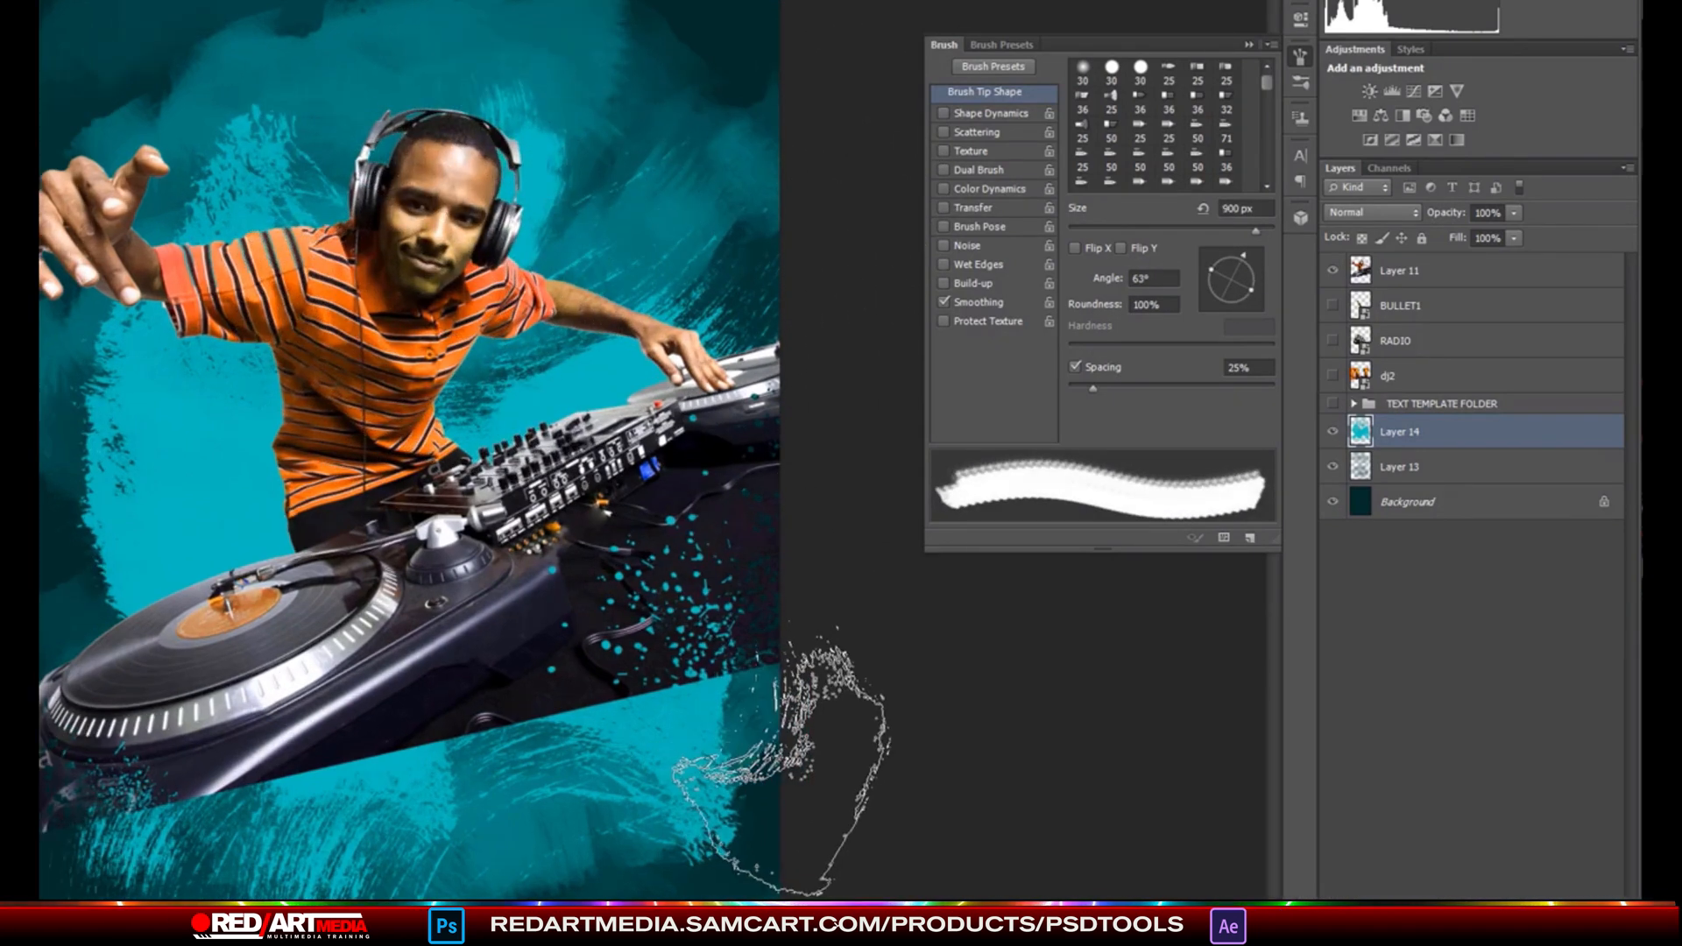
pyautogui.hotkey('ctrl', '-')
pyautogui.hotkey('ctrl', '-')
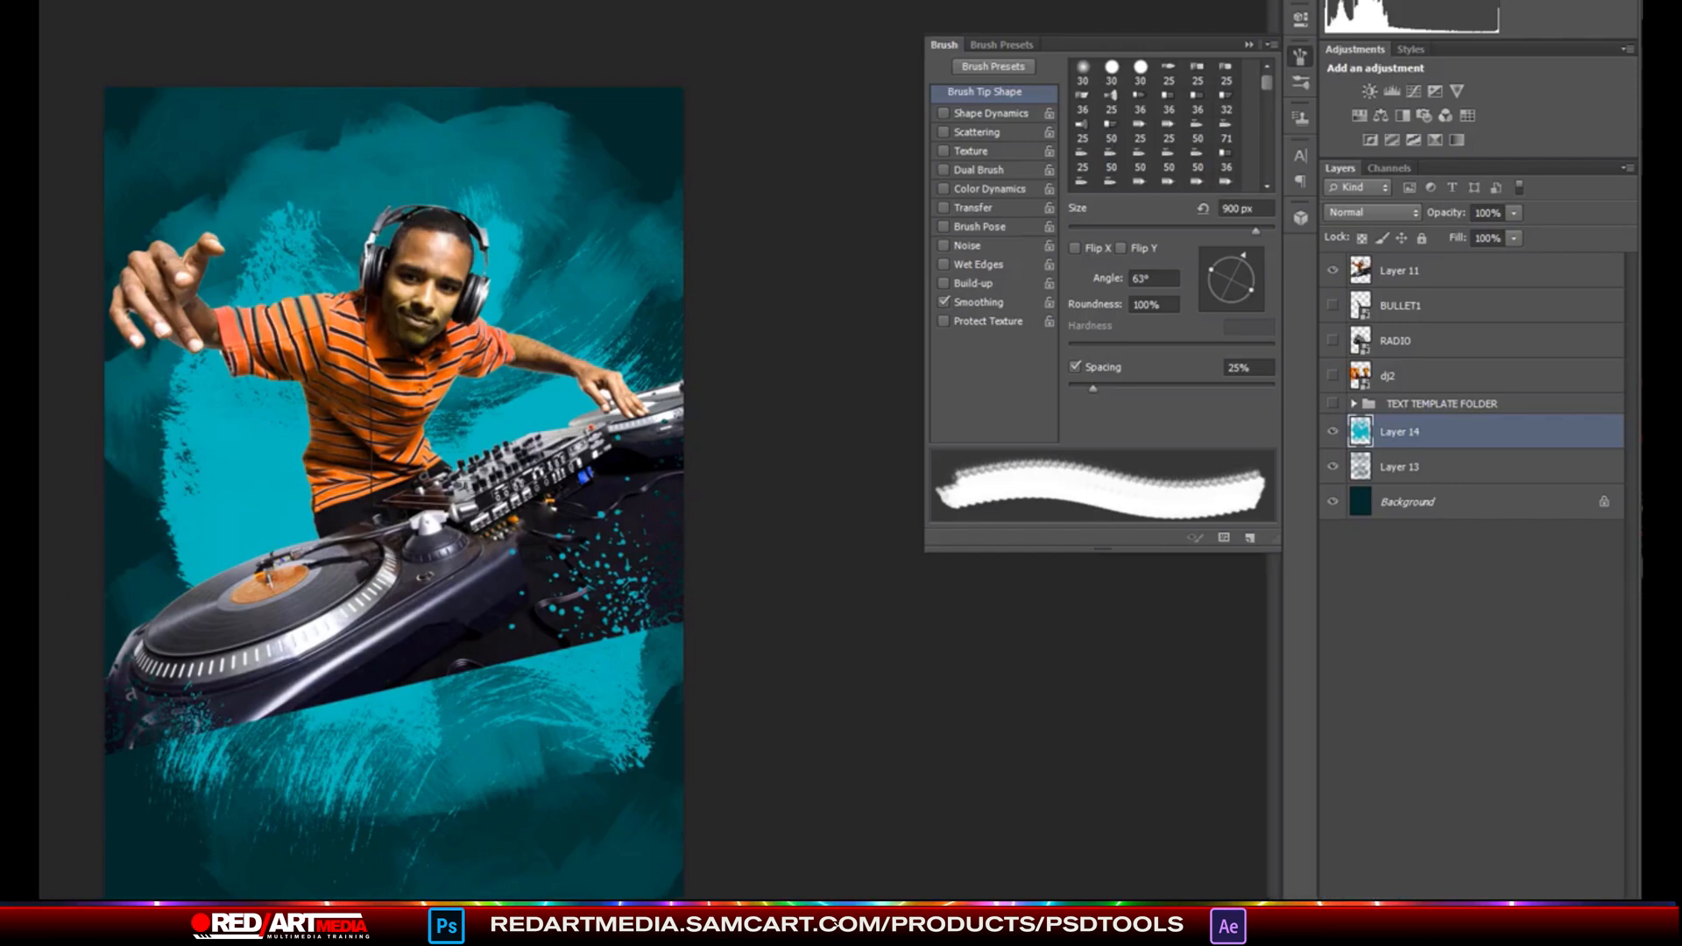
# - Set the foreground color to dark teal 024645 and choose a 2500 px smeared paint brush tip
pyautogui.click(244, 115)
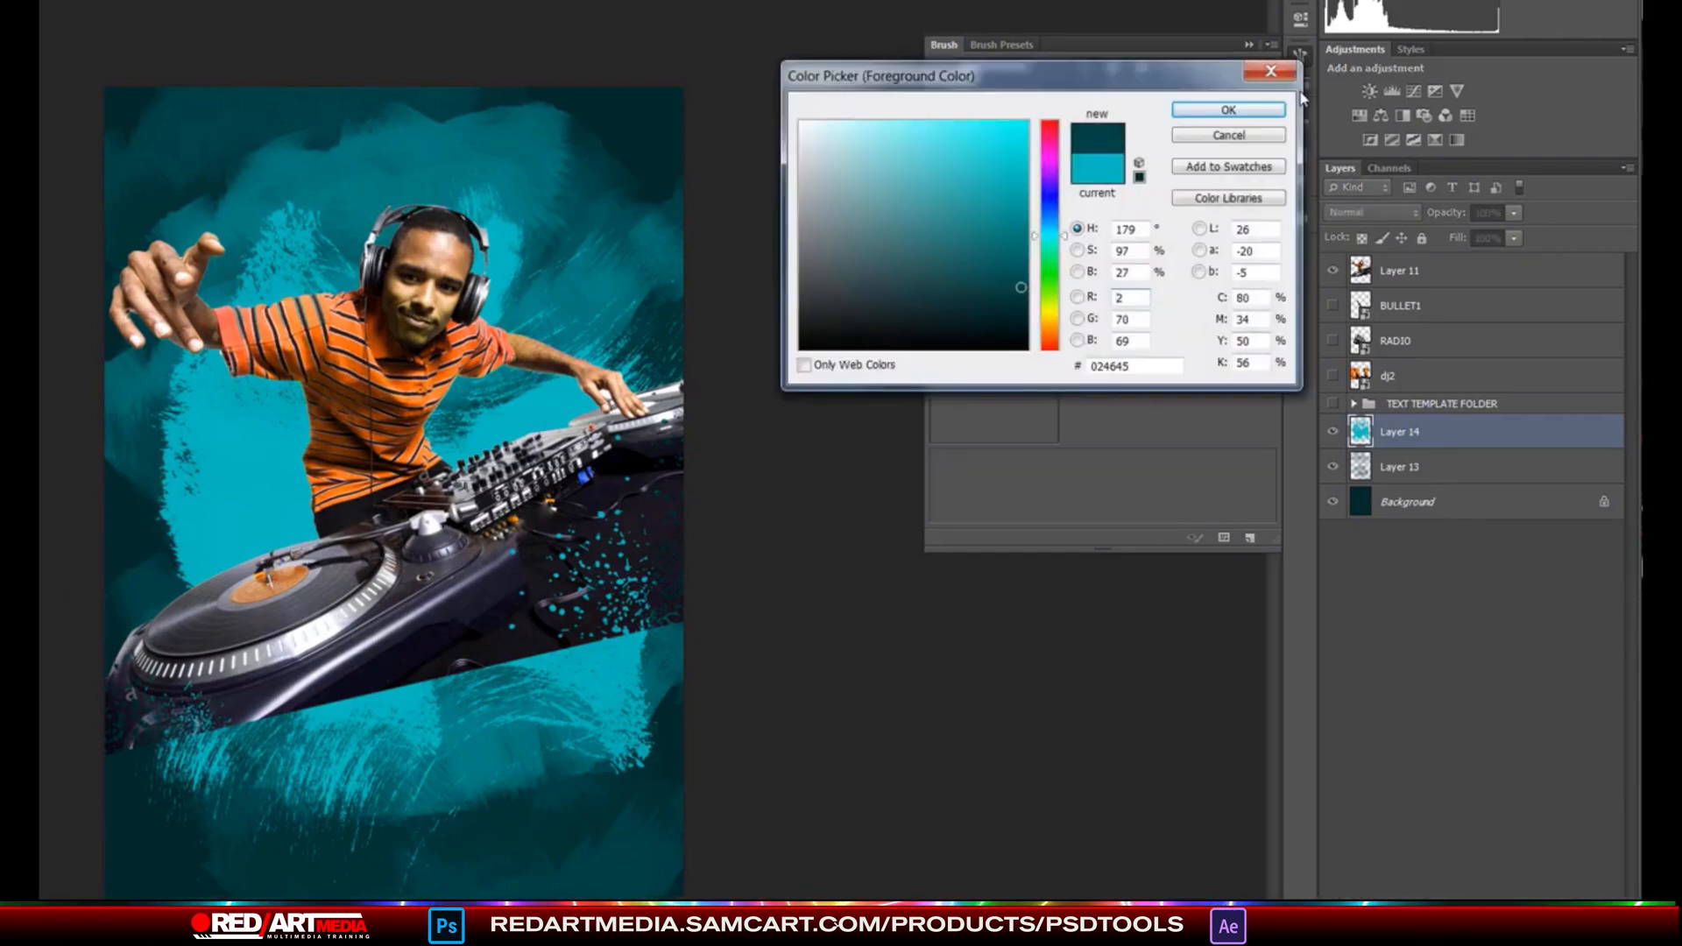
pyautogui.click(1249, 112)
pyautogui.scroll(3, 384, 499)
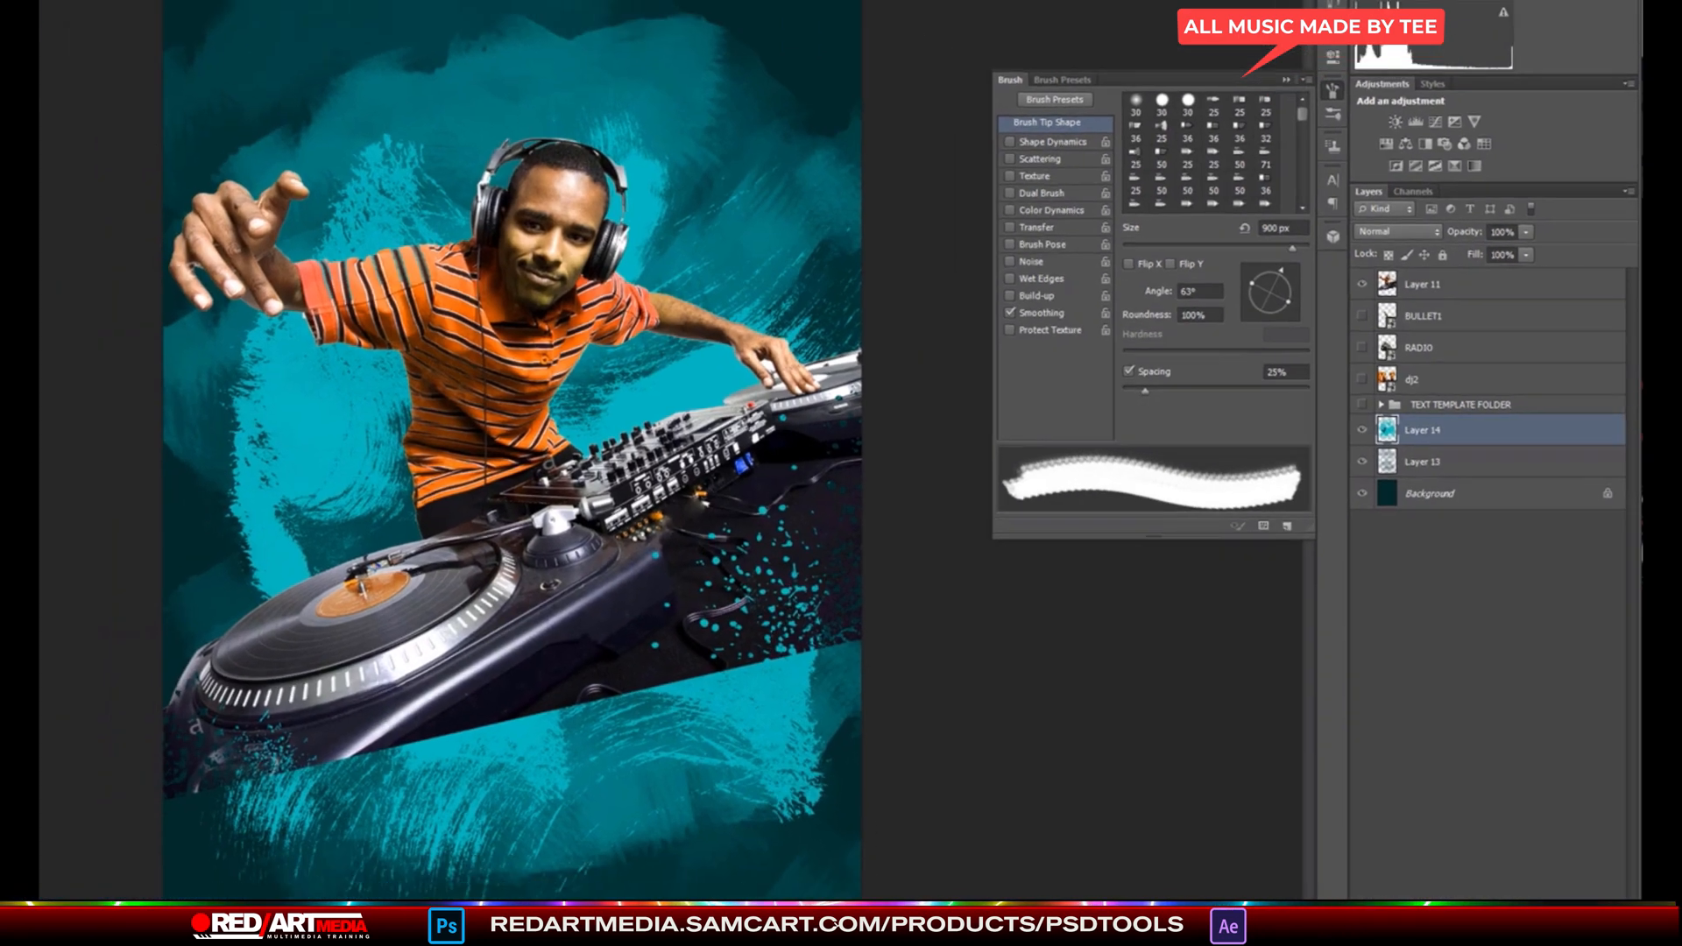
pyautogui.click(109, 40)
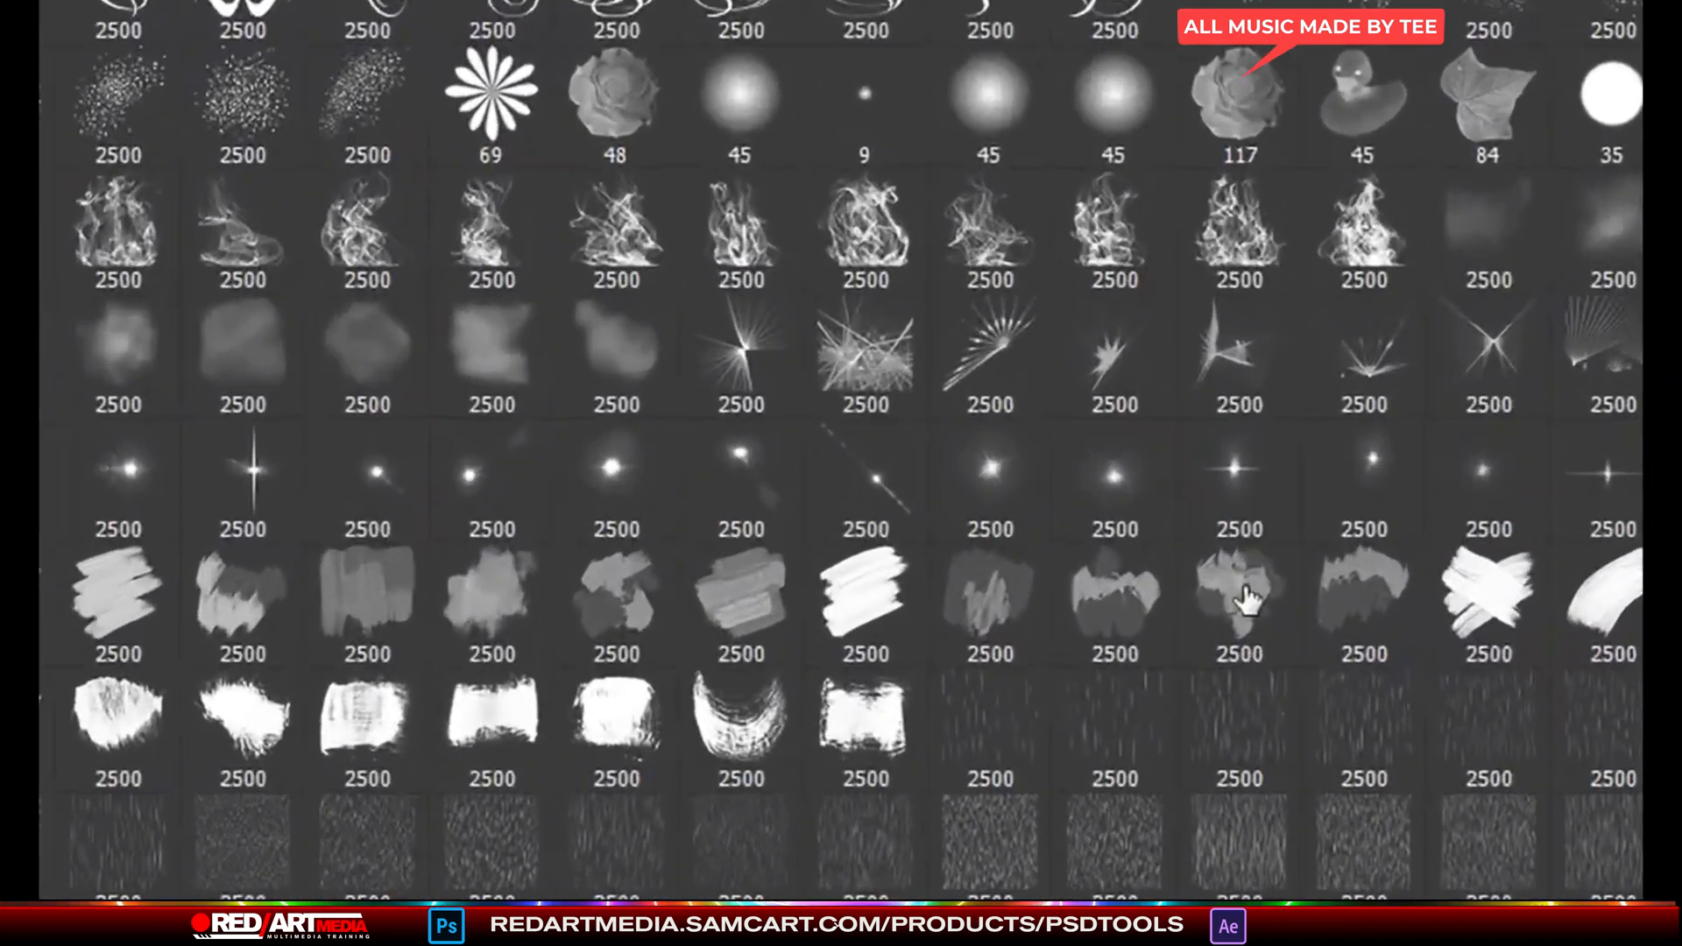
pyautogui.doubleClick(983, 582)
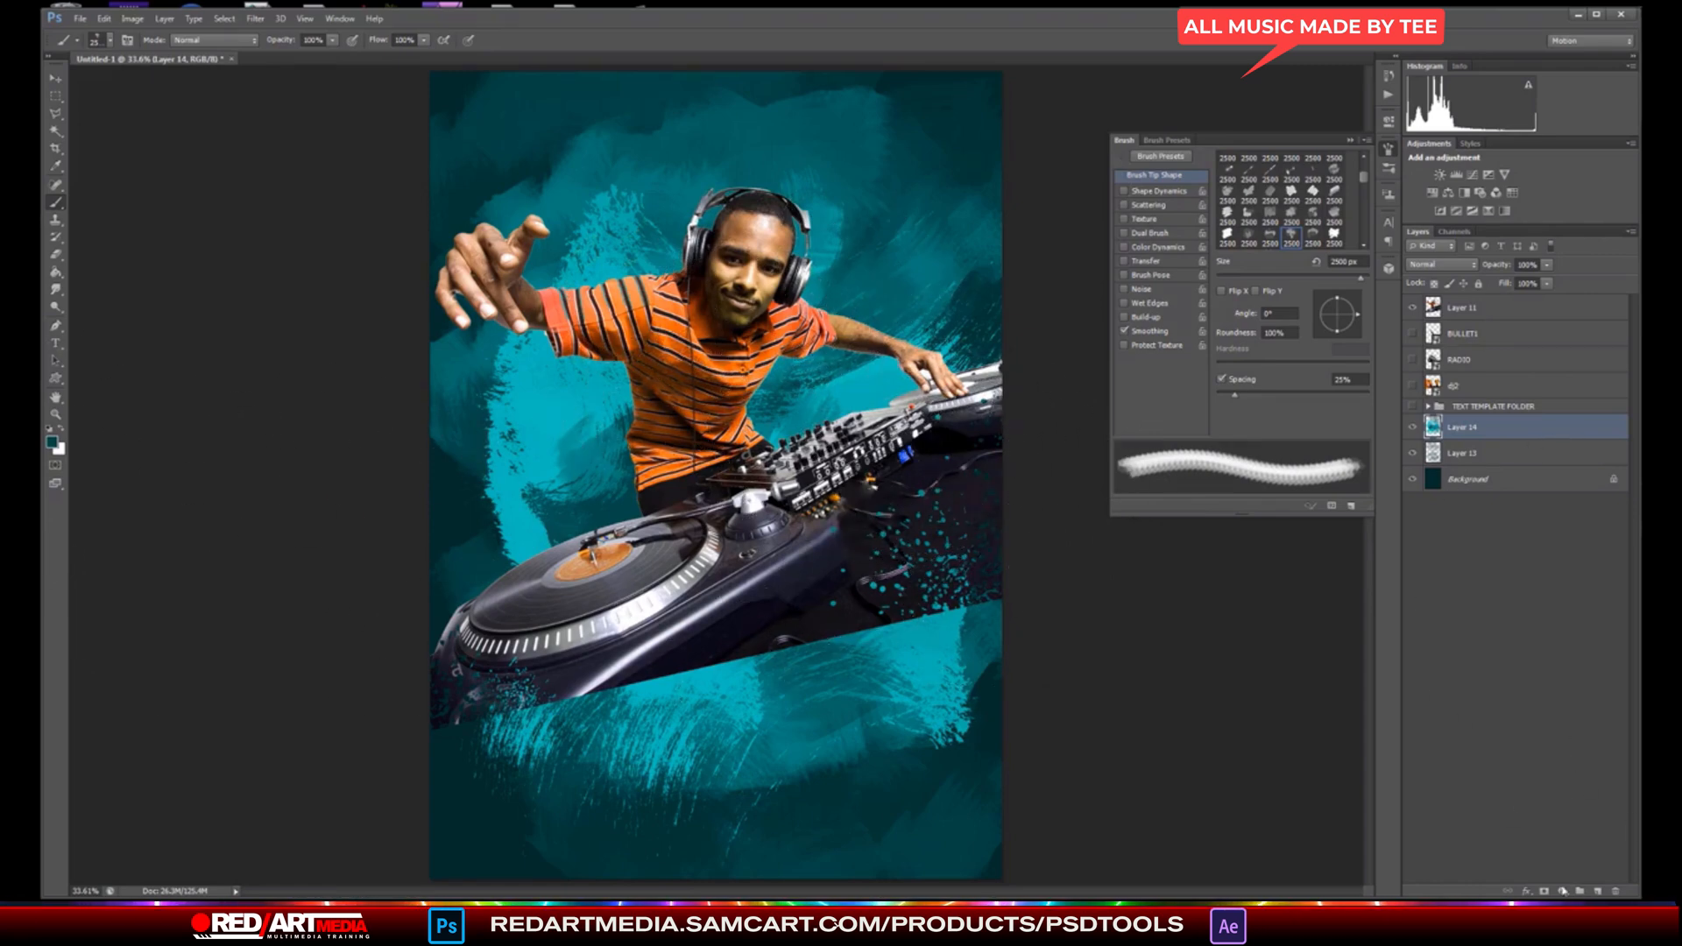
# - Add a new layer above Layer 14 and draw a tall elliptical selection spanning most of the flyer's height around the DJ
pyautogui.click(1598, 890)
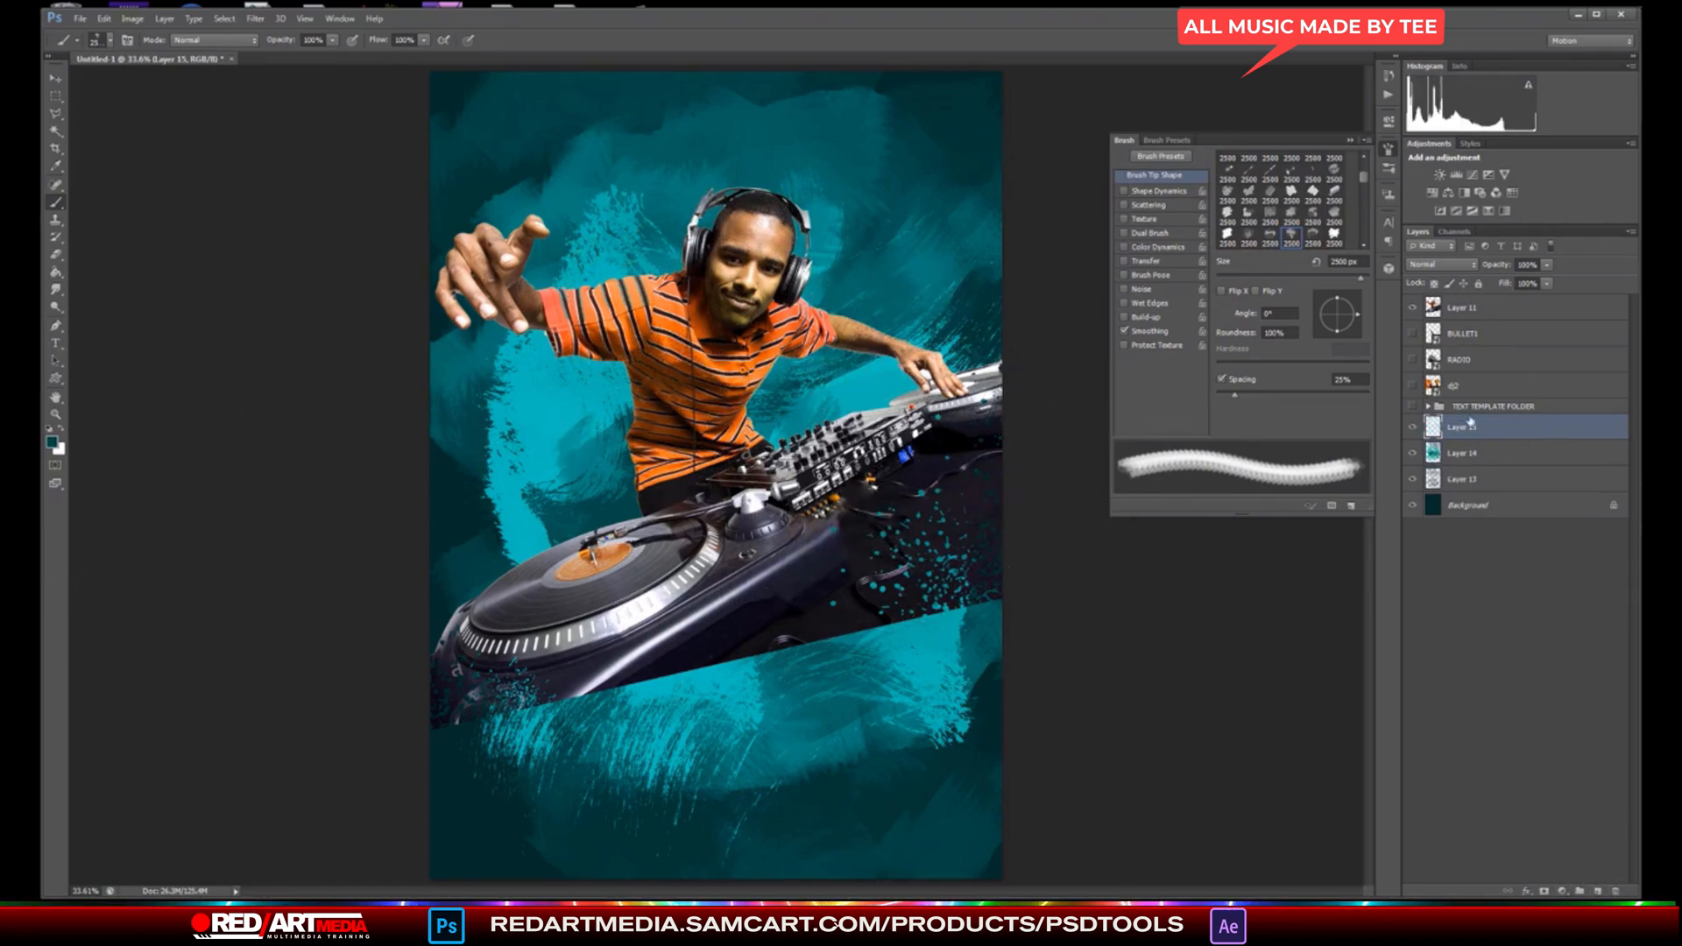
pyautogui.click(70, 95)
pyautogui.click(108, 107)
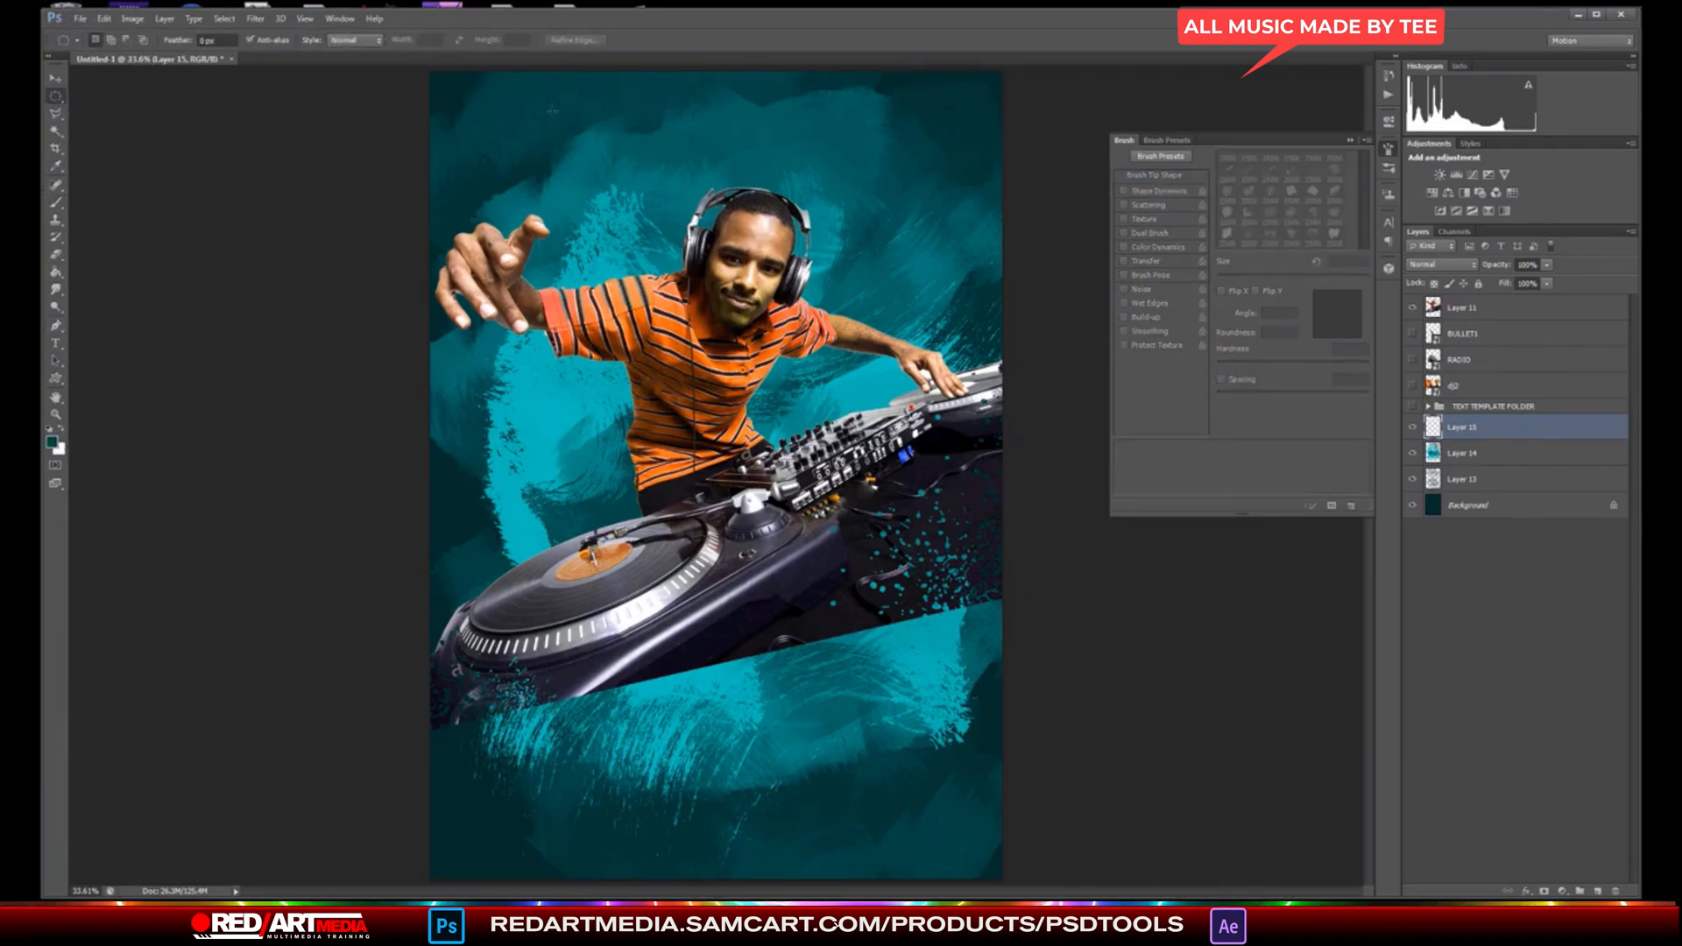
pyautogui.moveTo(570, 142); pyautogui.dragTo(917, 831)
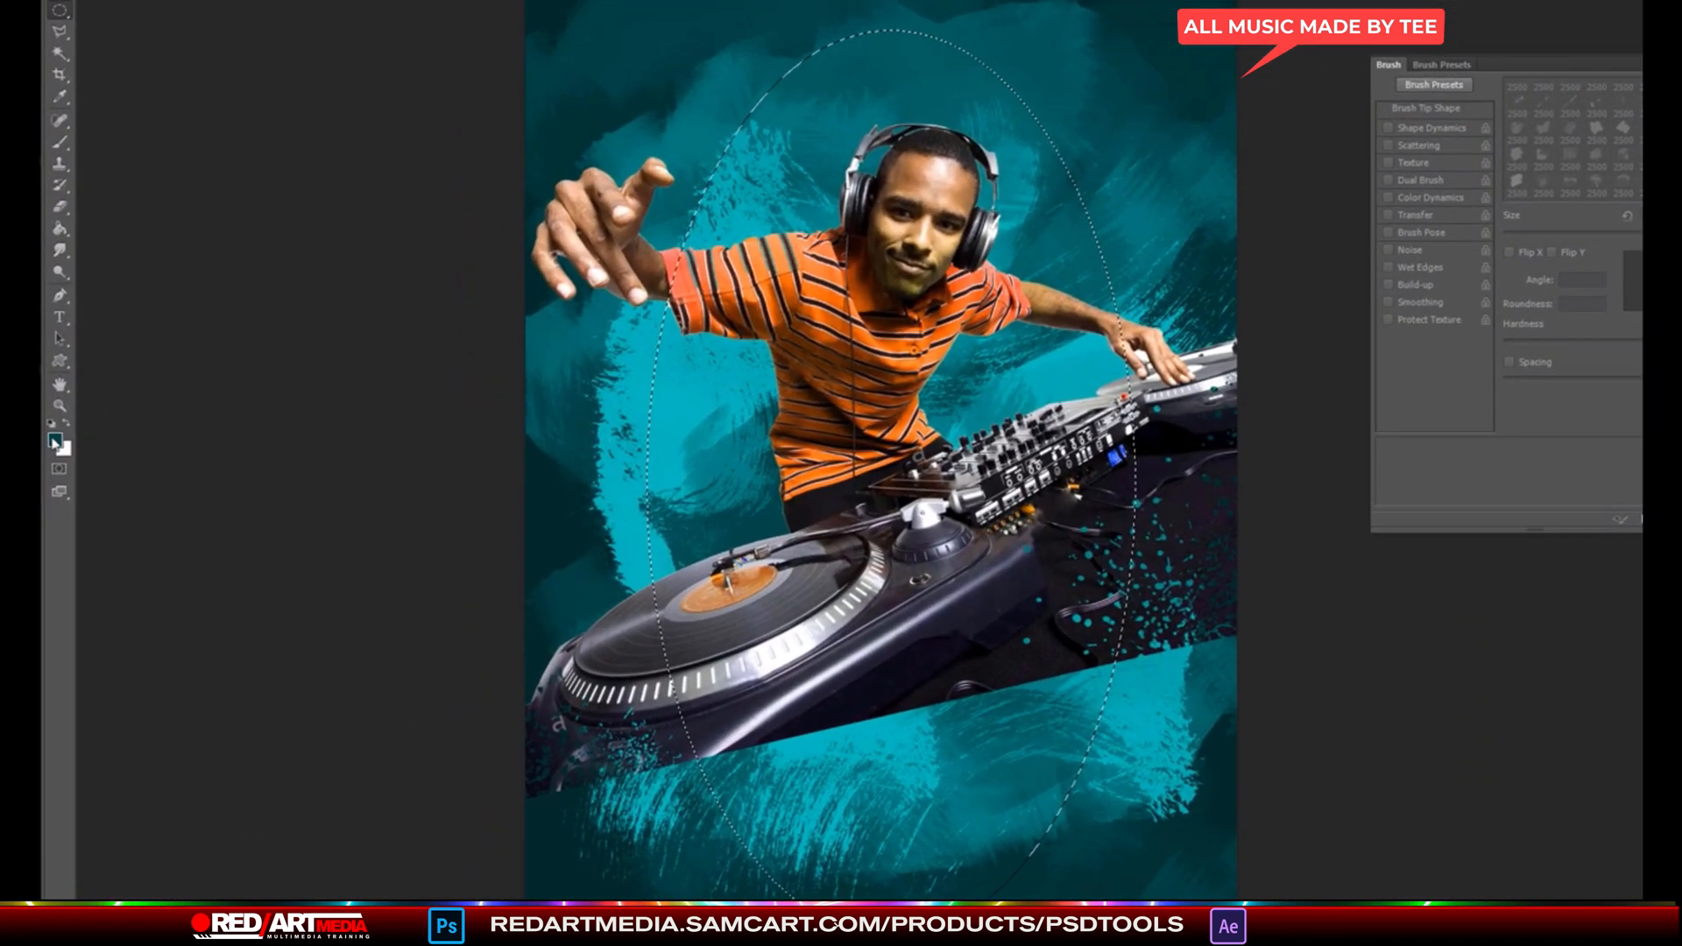
# - Set the foreground color to bright cyan 00fffb and fill the elliptical selection with it
pyautogui.click(55, 439)
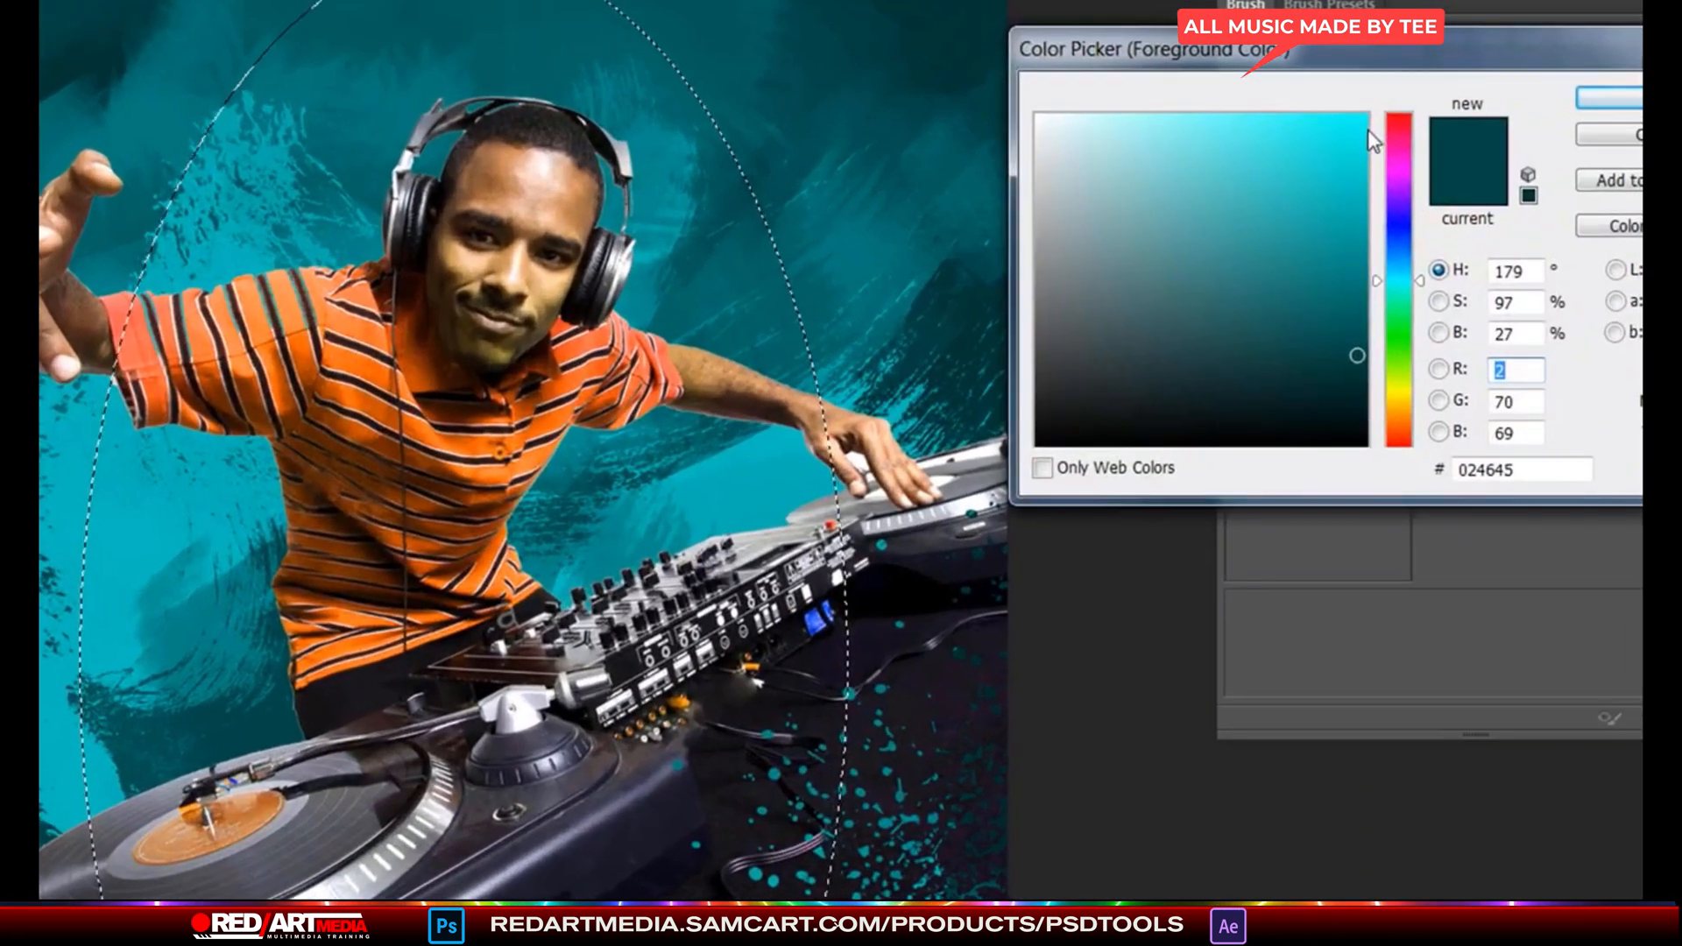
pyautogui.click(1365, 116)
pyautogui.click(1595, 98)
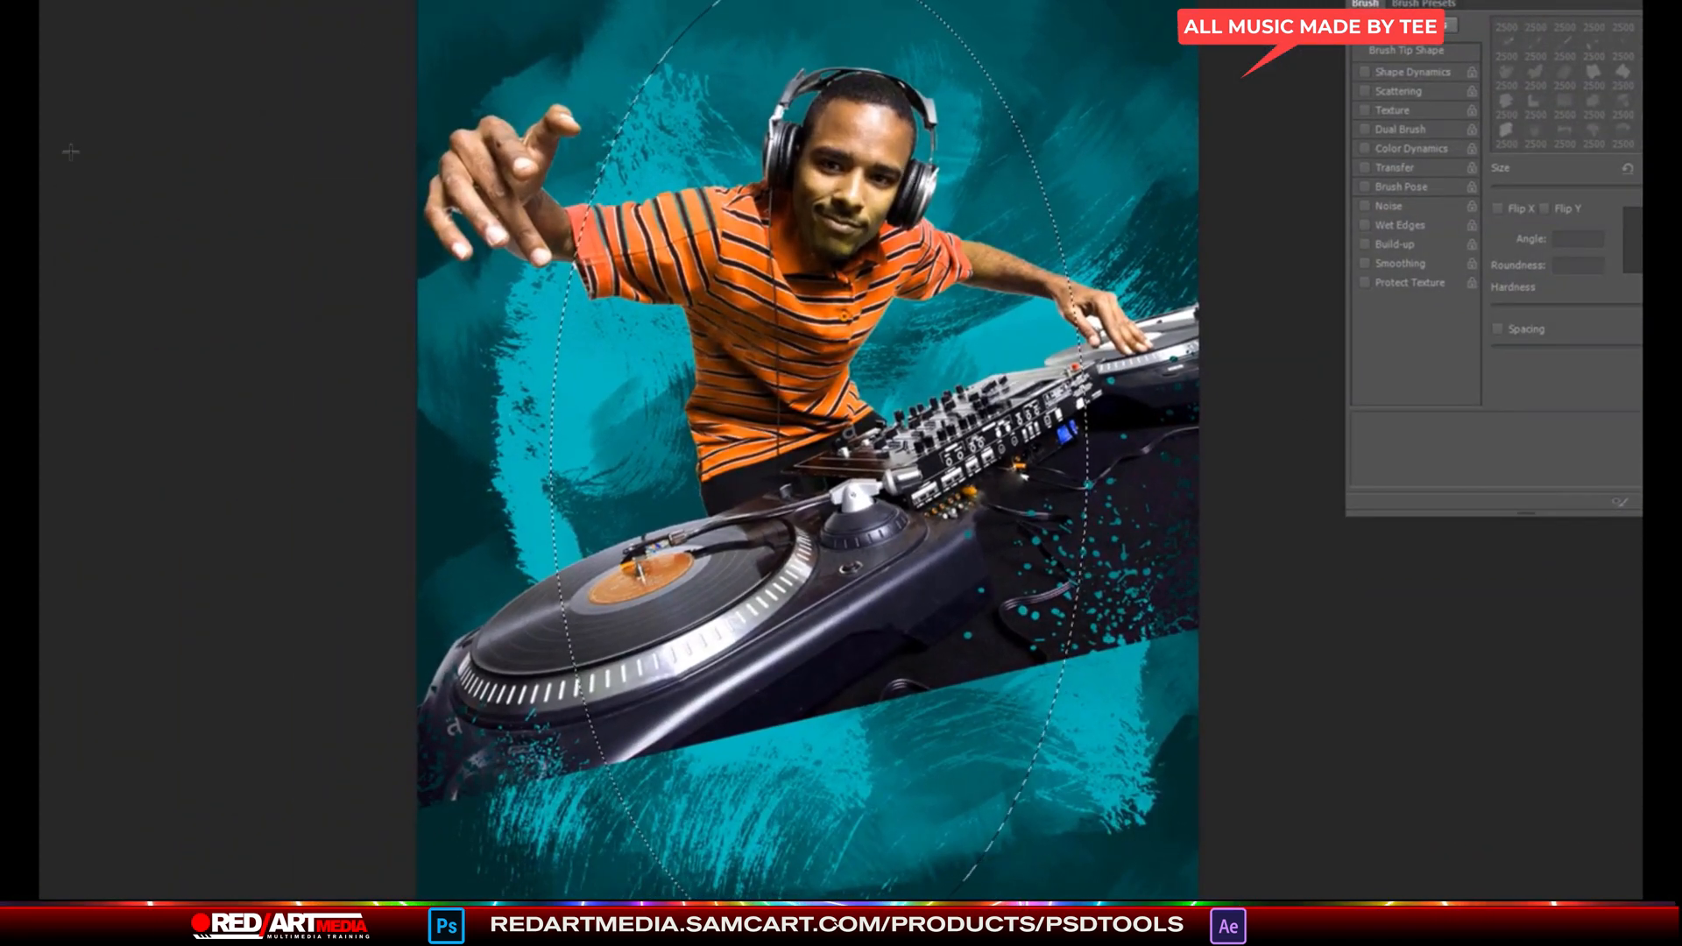
pyautogui.click(727, 99)
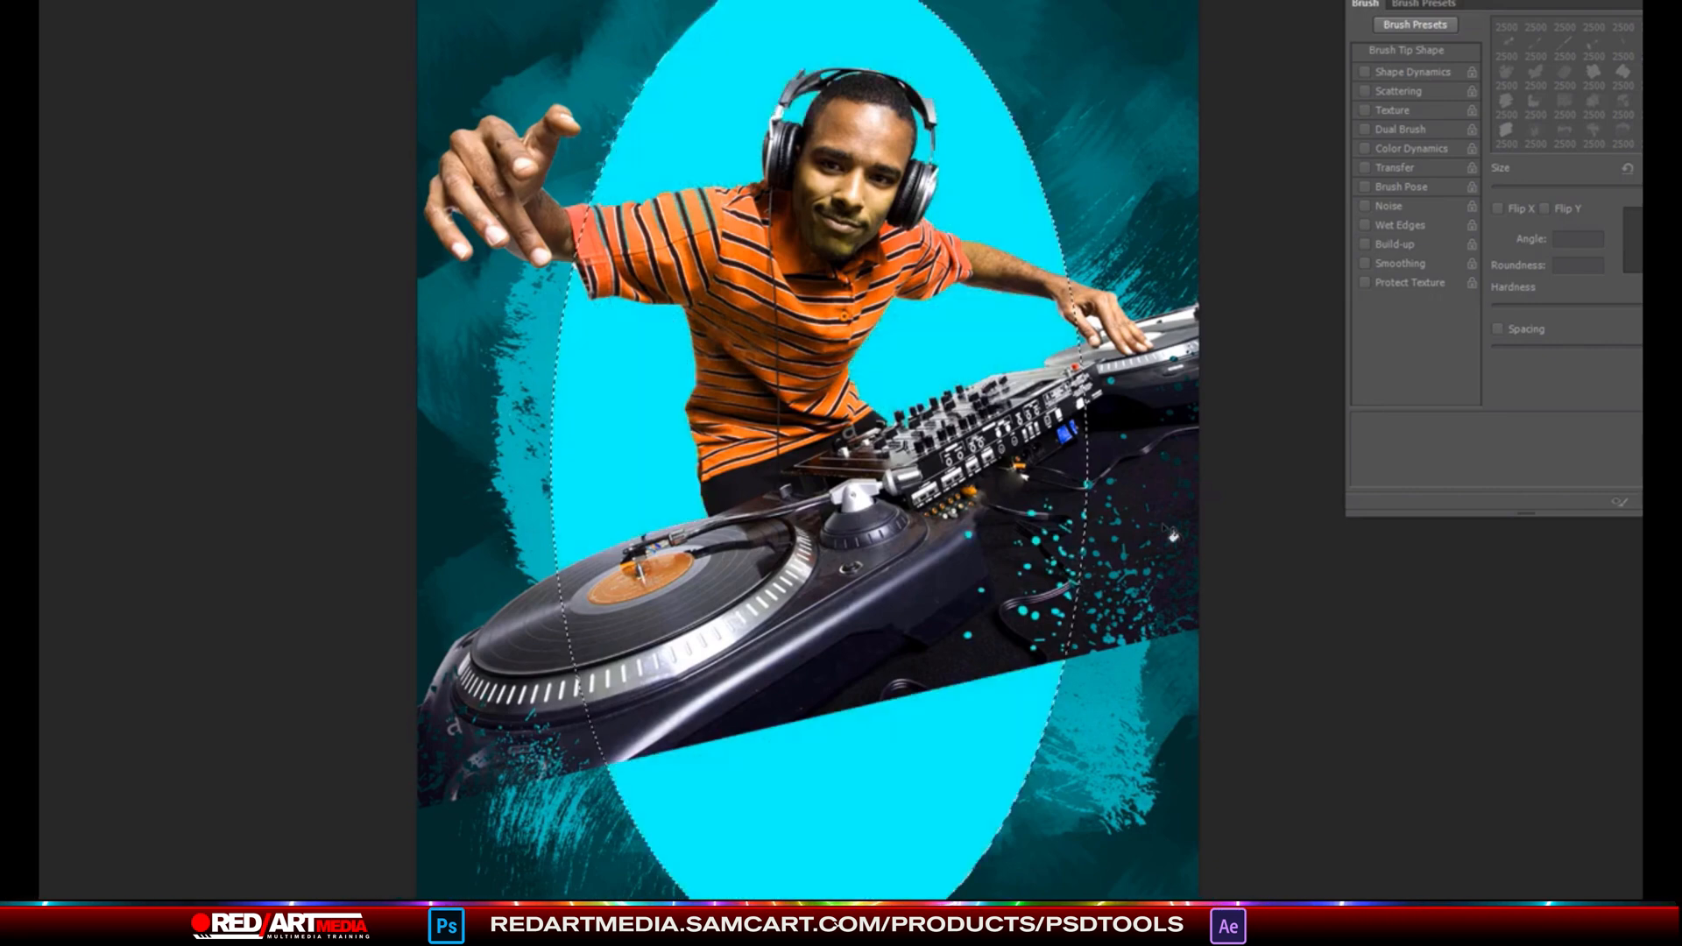
# - Deselect the ellipse and apply a strong Gaussian Blur so the cyan fill becomes a soft glow behind the DJ
pyautogui.click(227, 18)
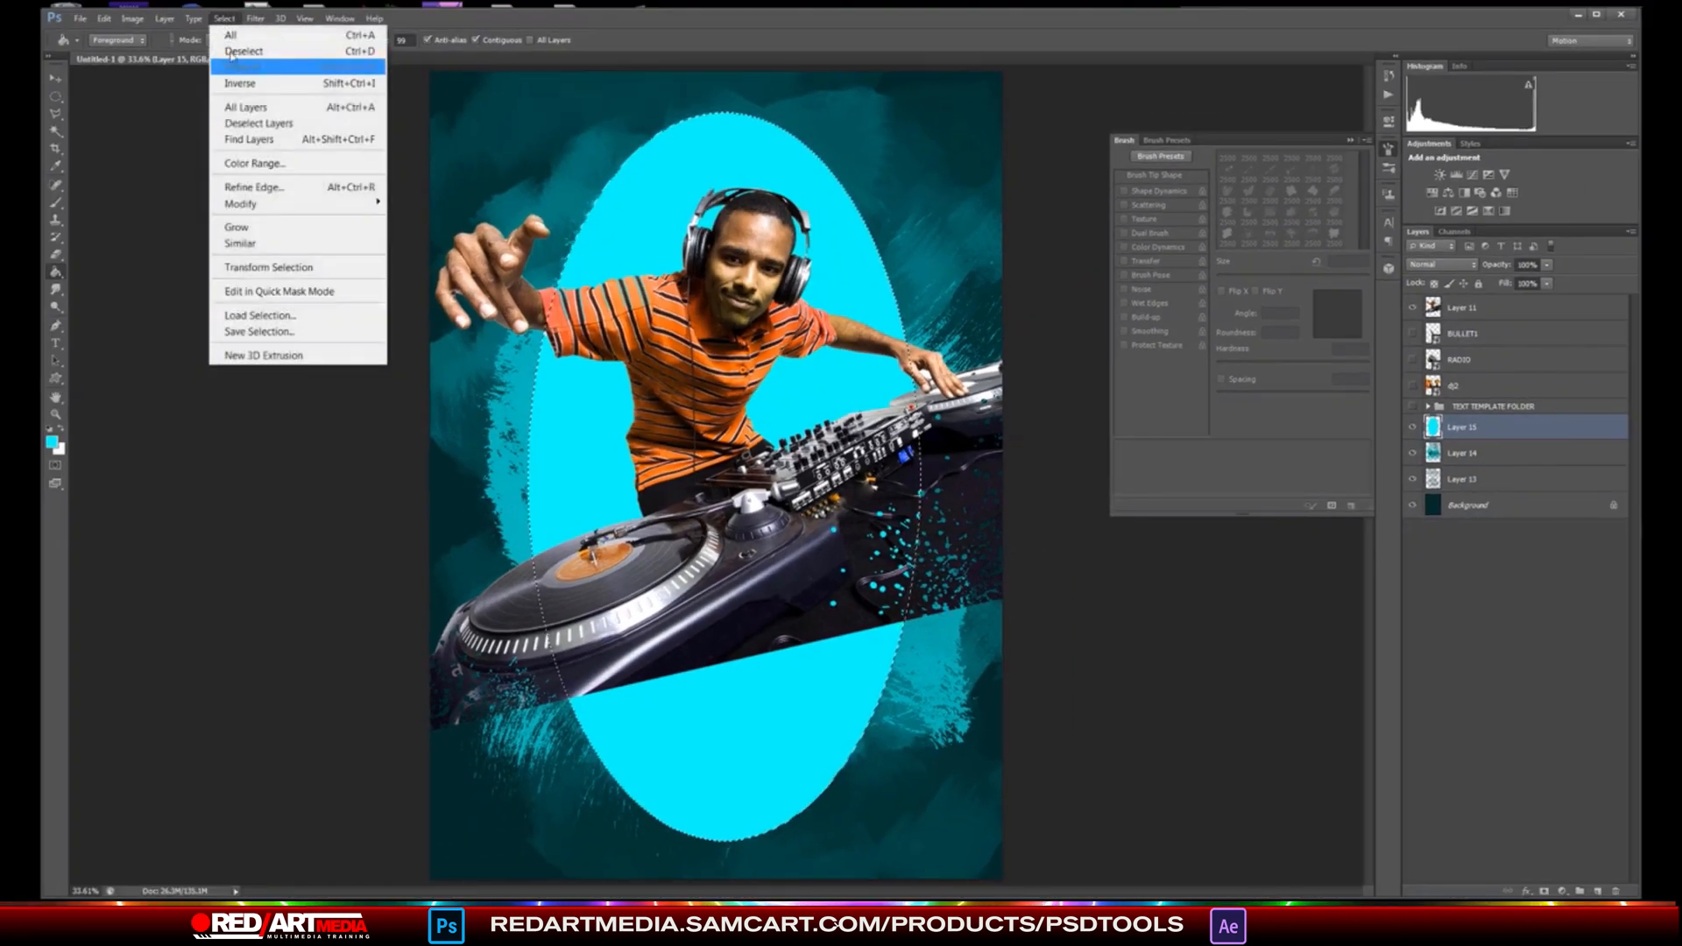
pyautogui.click(231, 35)
pyautogui.click(226, 19)
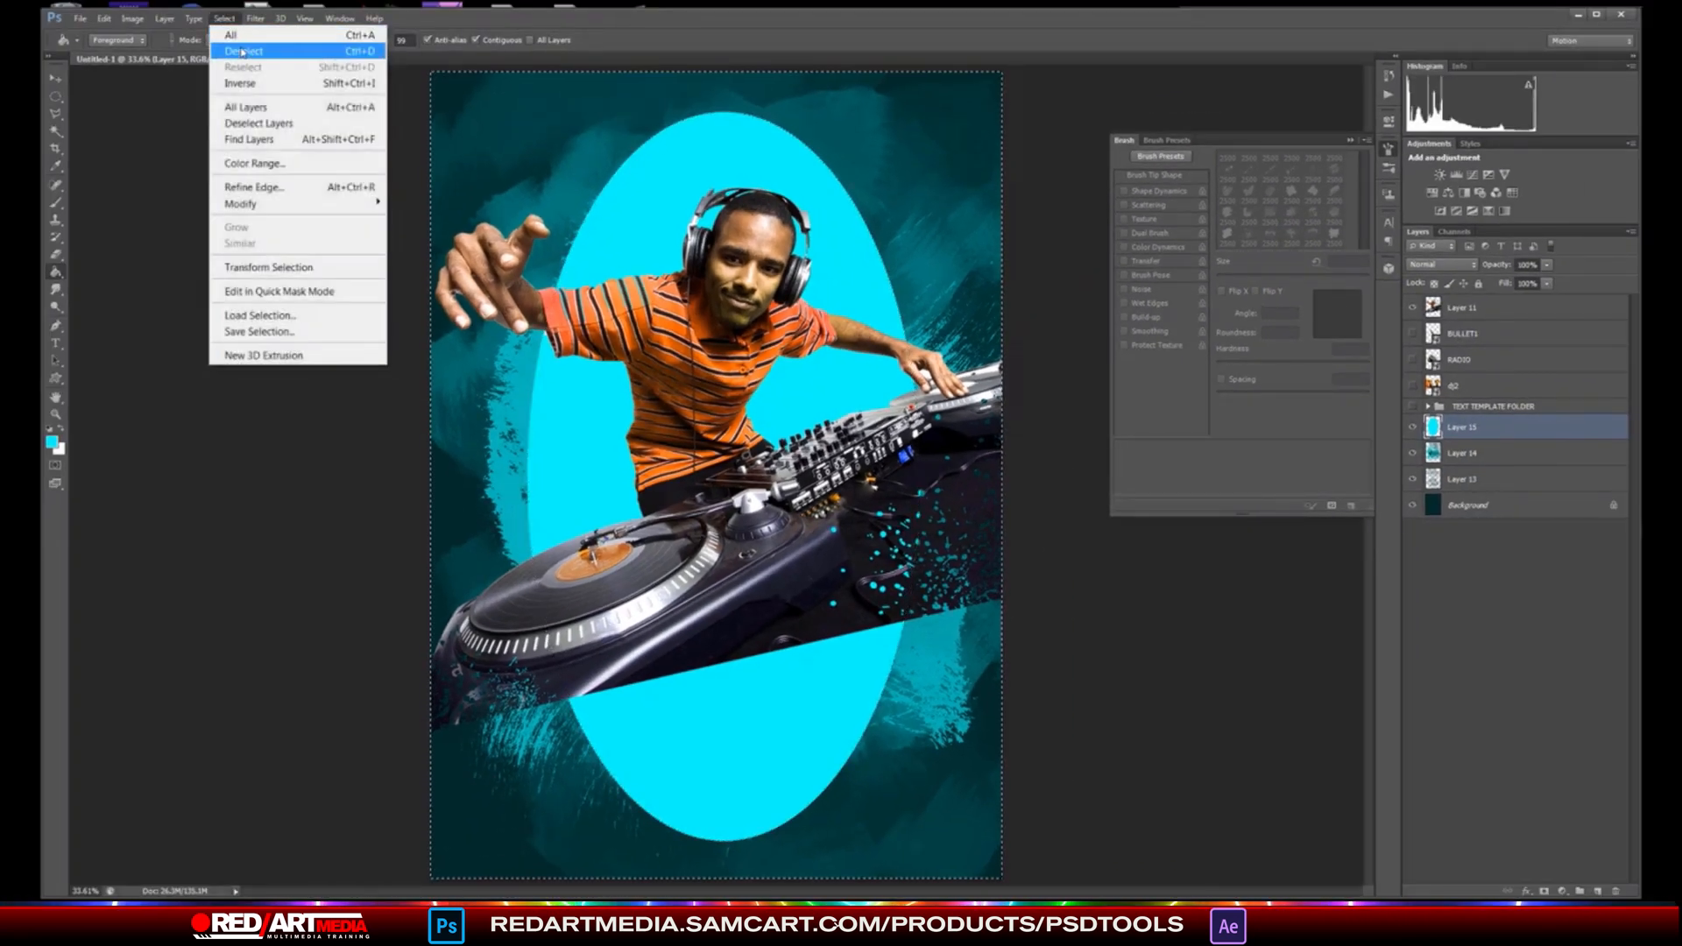
pyautogui.click(229, 50)
pyautogui.click(255, 19)
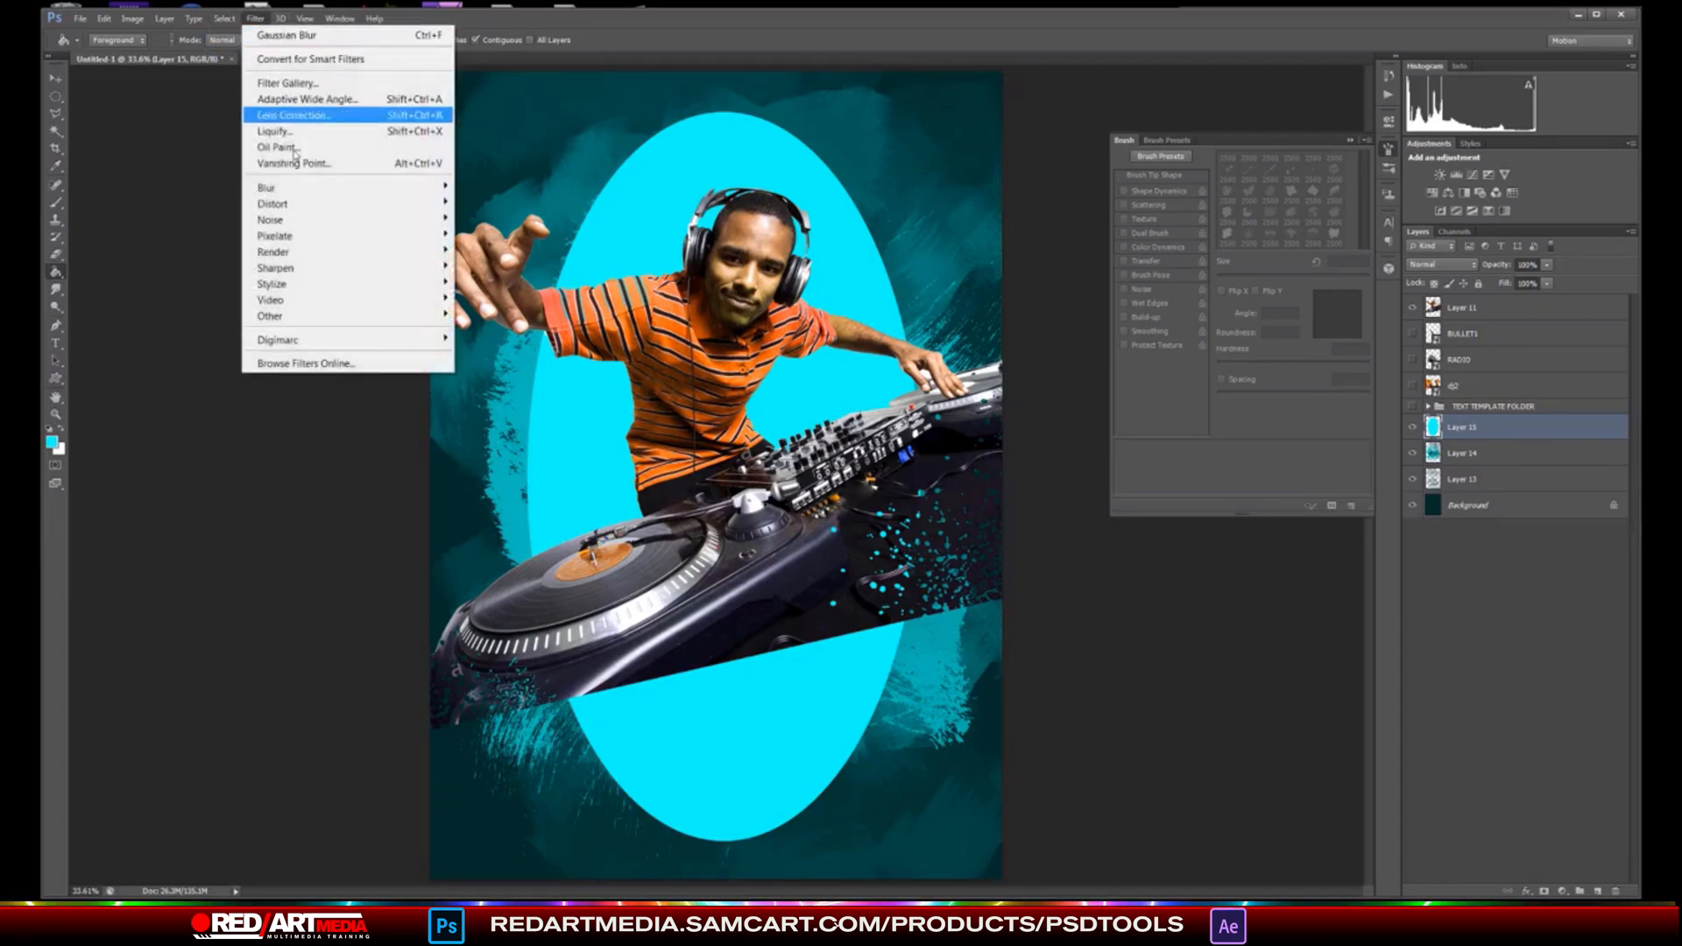
pyautogui.moveTo(282, 191)
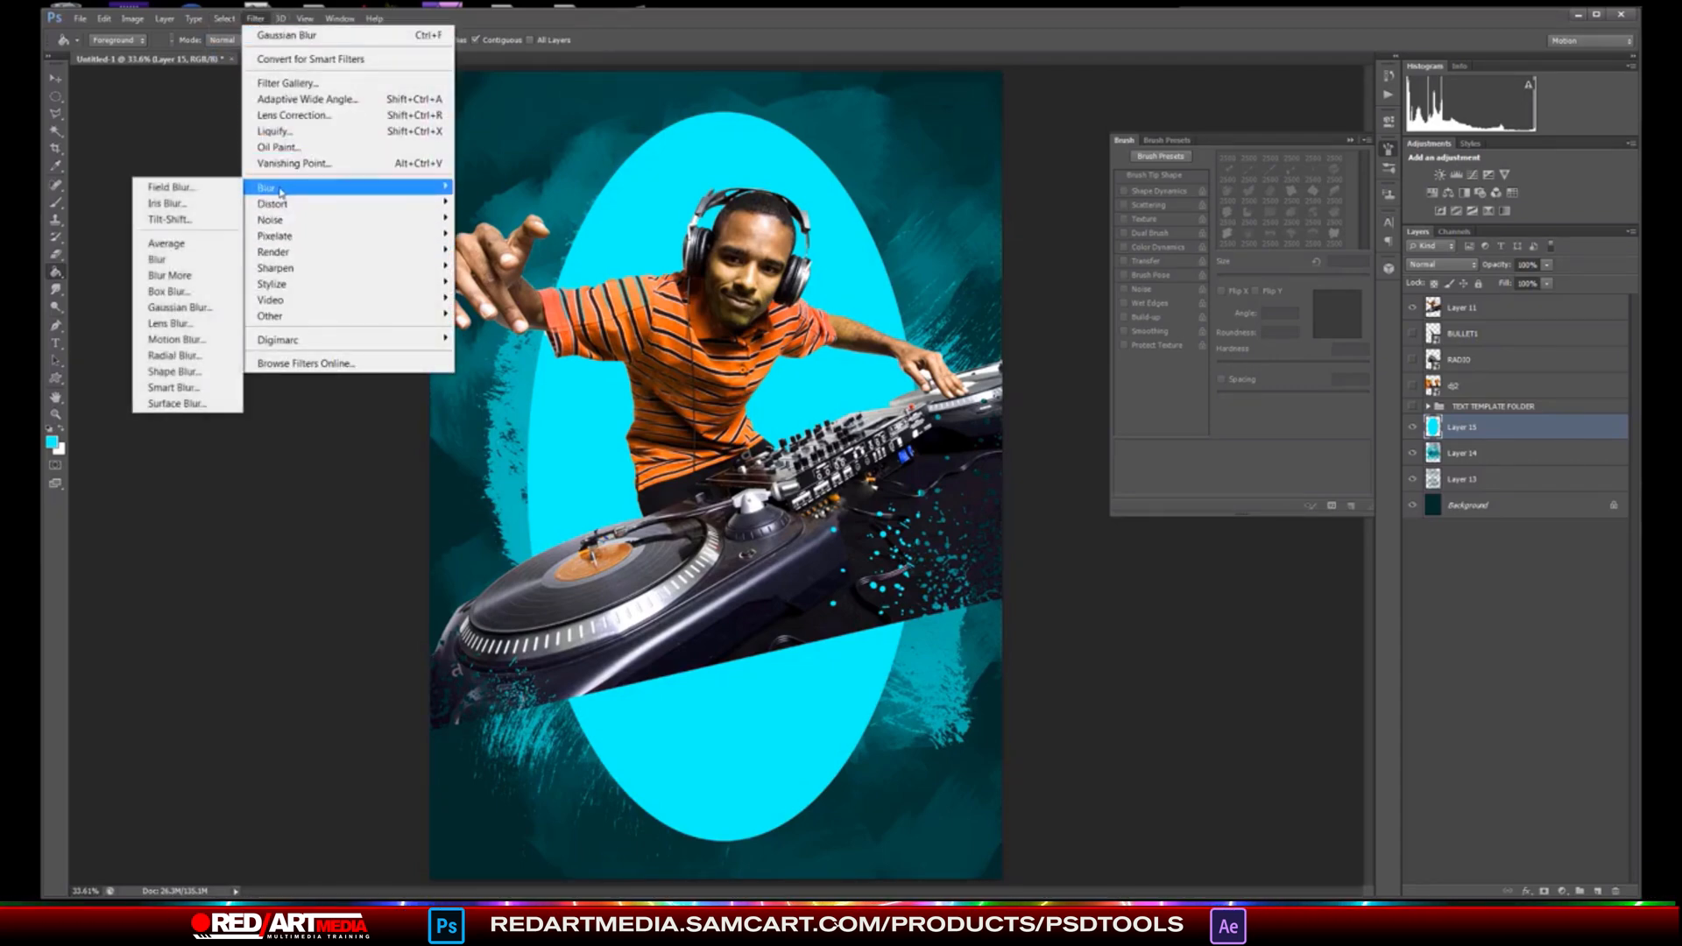
pyautogui.click(208, 307)
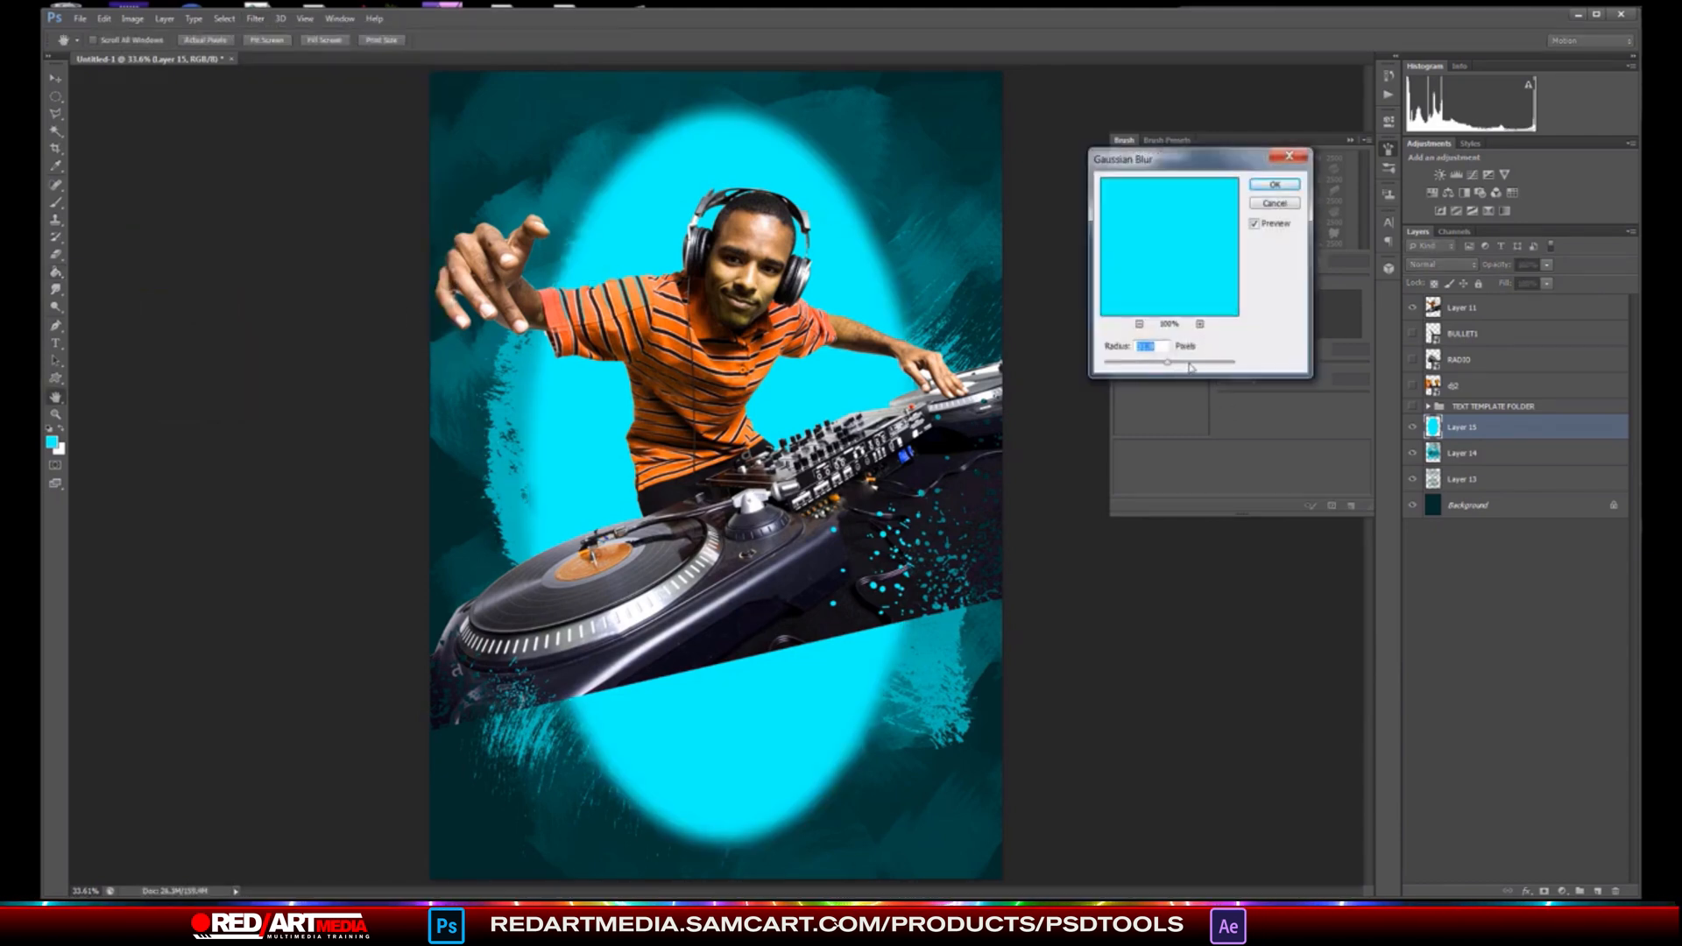
pyautogui.moveTo(1191, 366); pyautogui.dragTo(1217, 368)
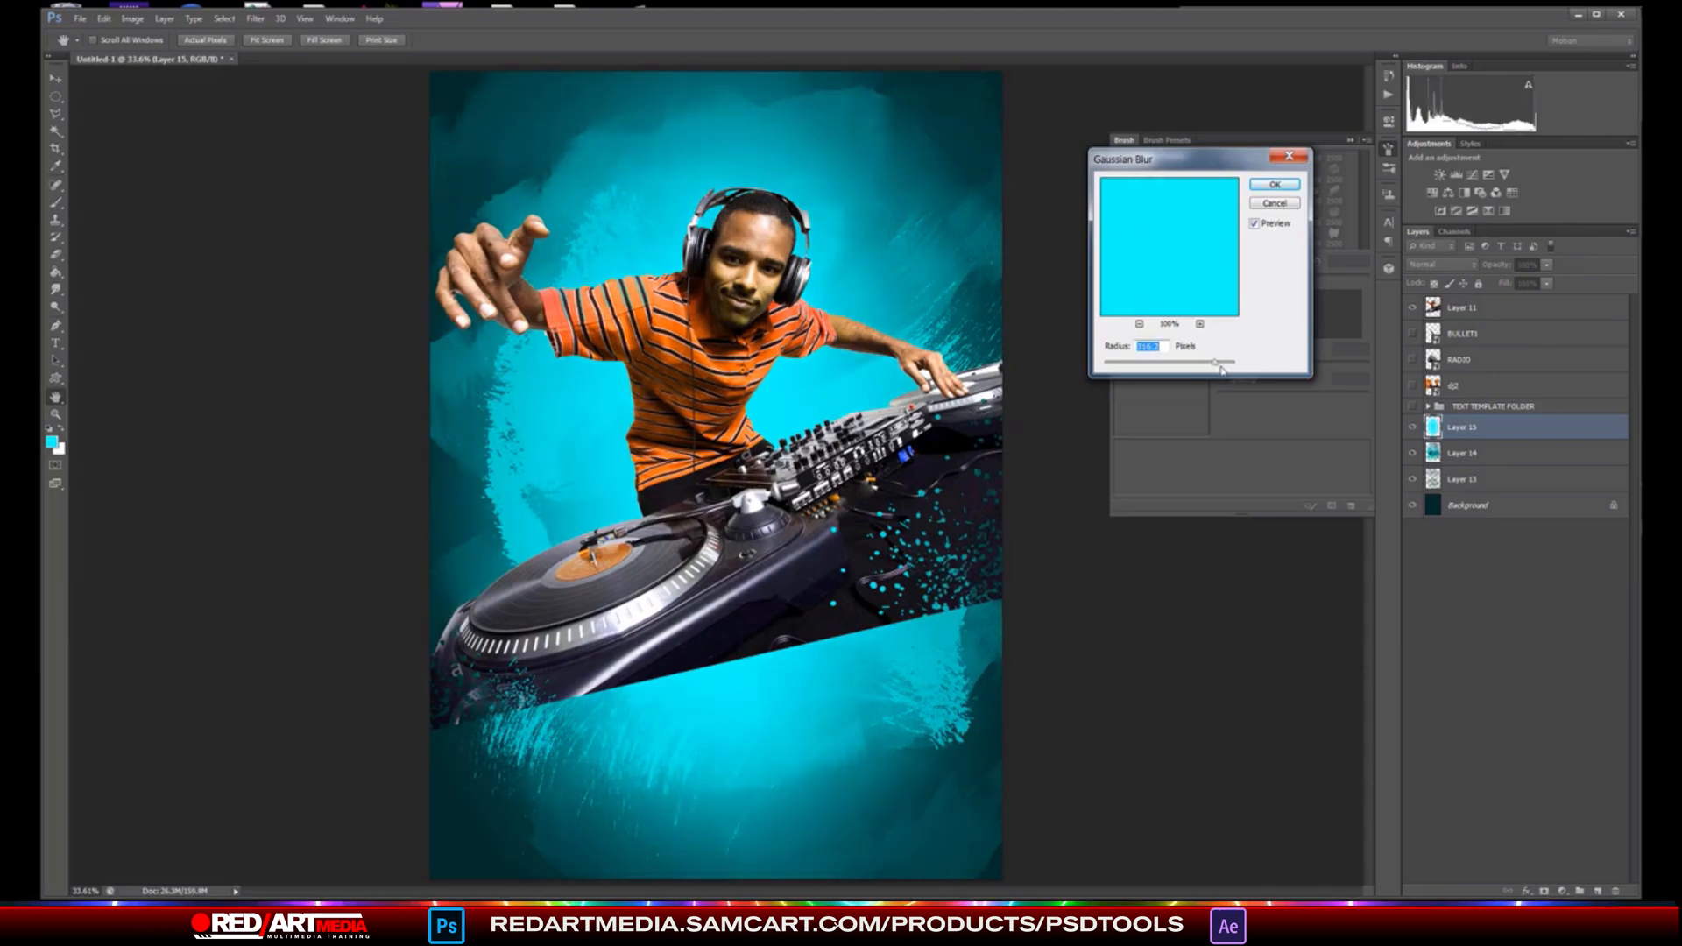
pyautogui.click(1277, 185)
pyautogui.press('g')
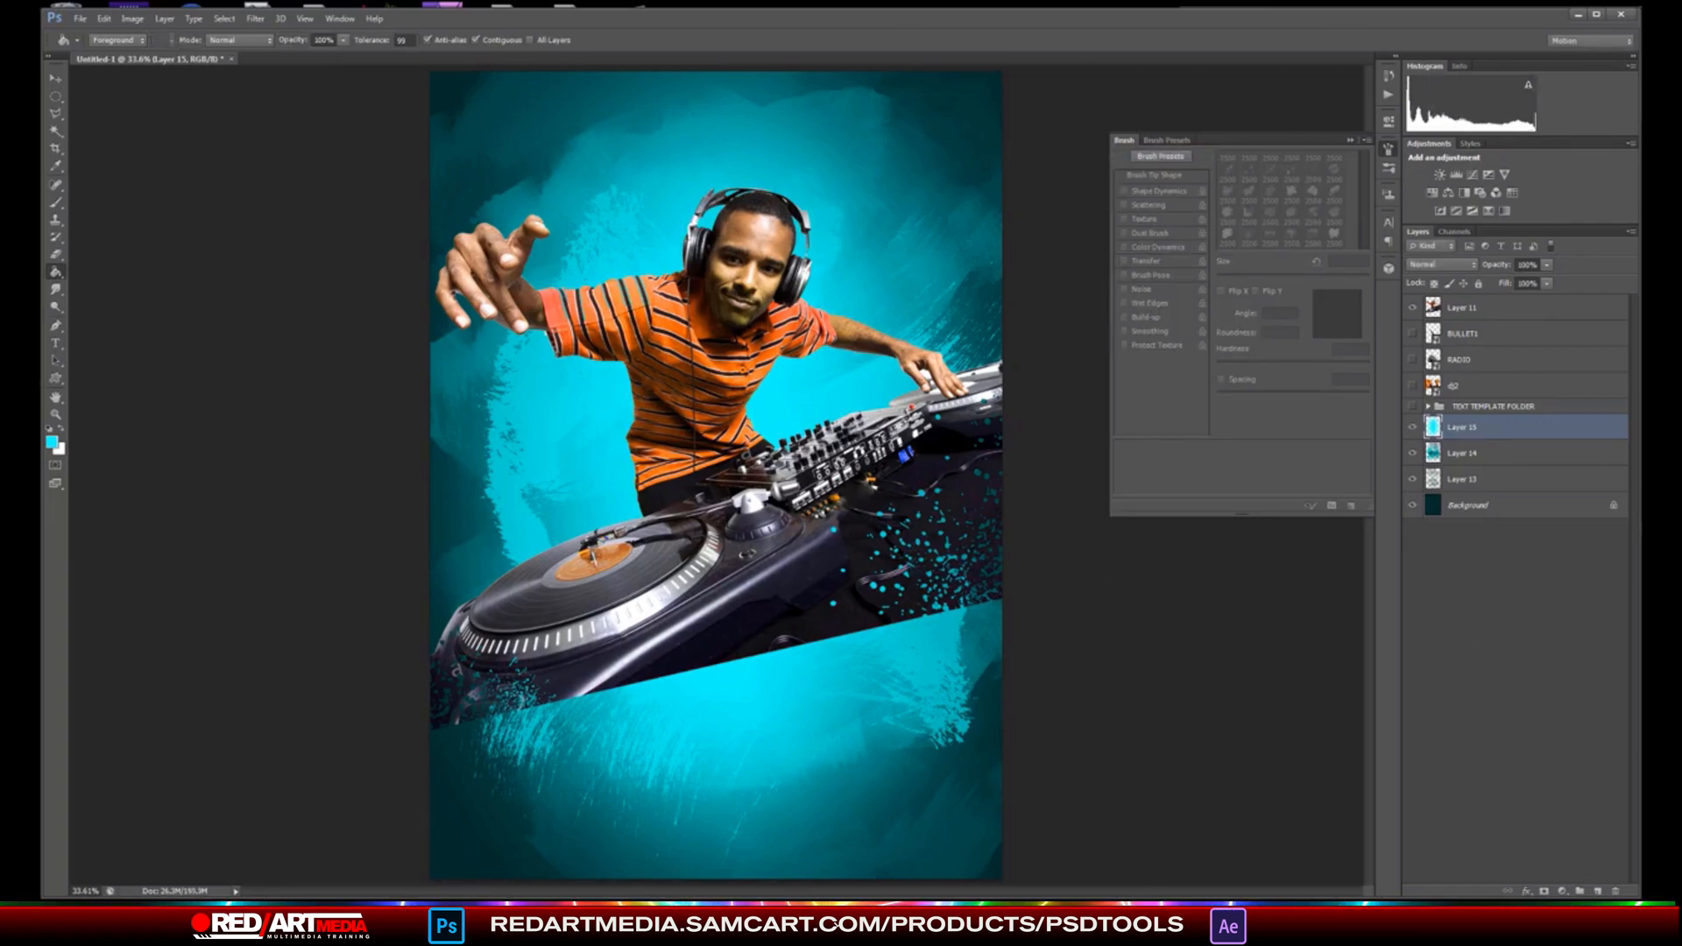
# - Bring up the color palette reference image beside the flyer, compare its teal and orange swatches, and put it away
pyautogui.moveTo(1331, 206); pyautogui.dragTo(409, 221)
pyautogui.scroll(-3, 375, 364)
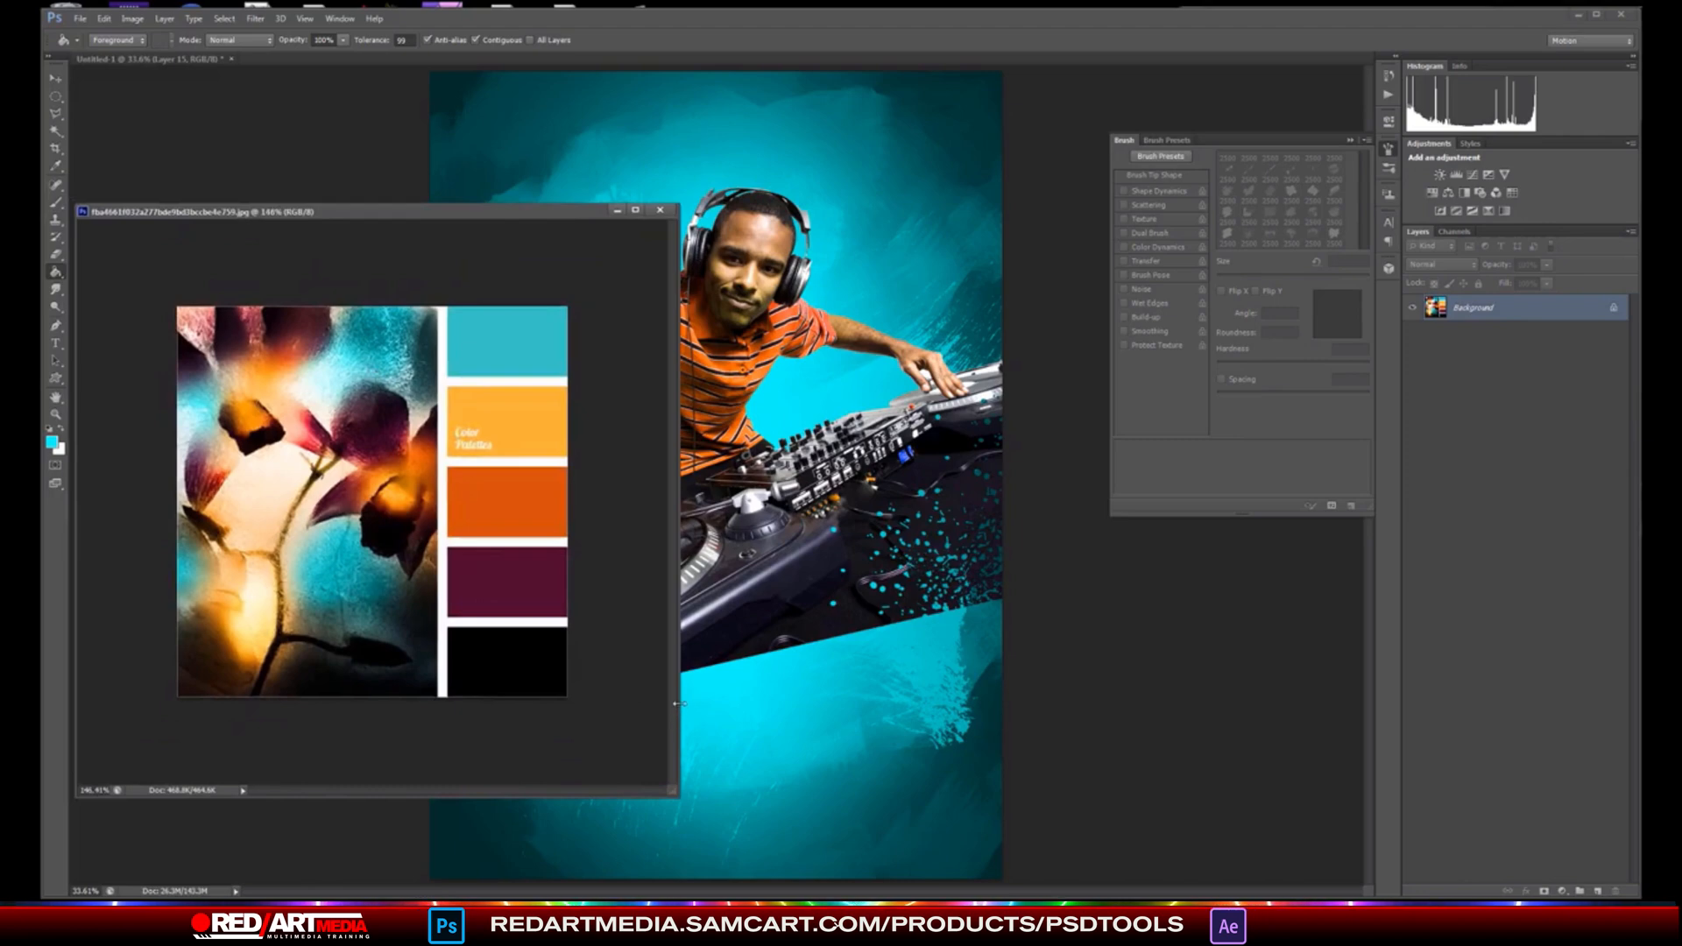
pyautogui.moveTo(679, 702); pyautogui.dragTo(497, 703)
pyautogui.scroll(-2, 395, 349)
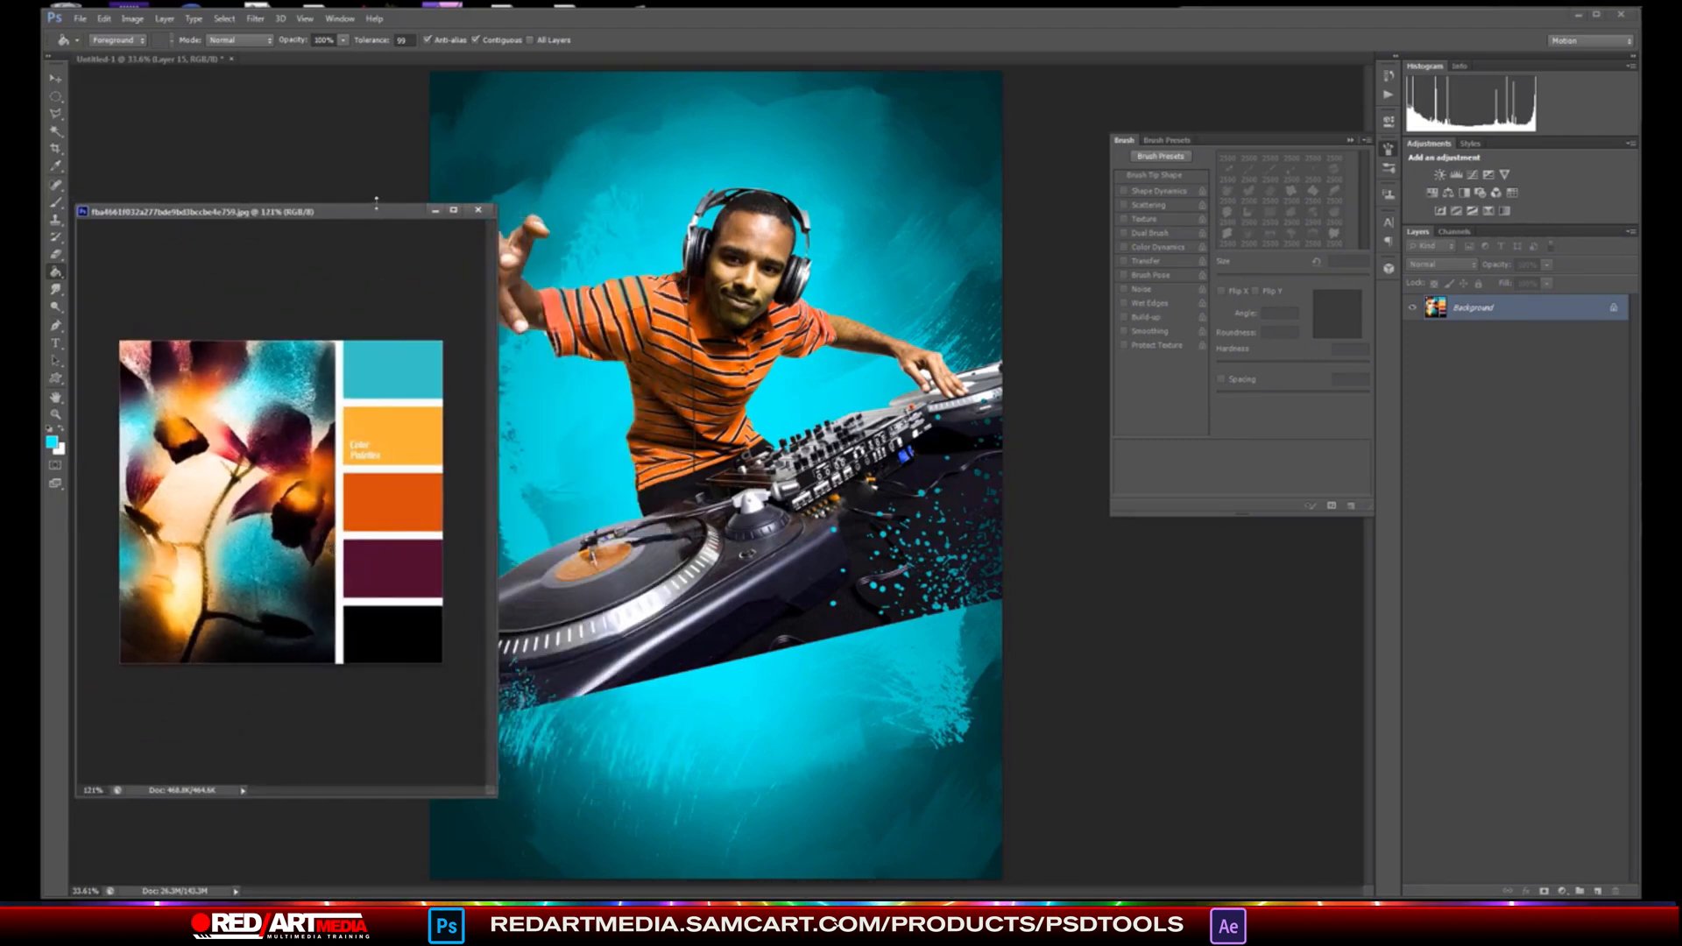
pyautogui.moveTo(360, 275); pyautogui.dragTo(1678, 202)
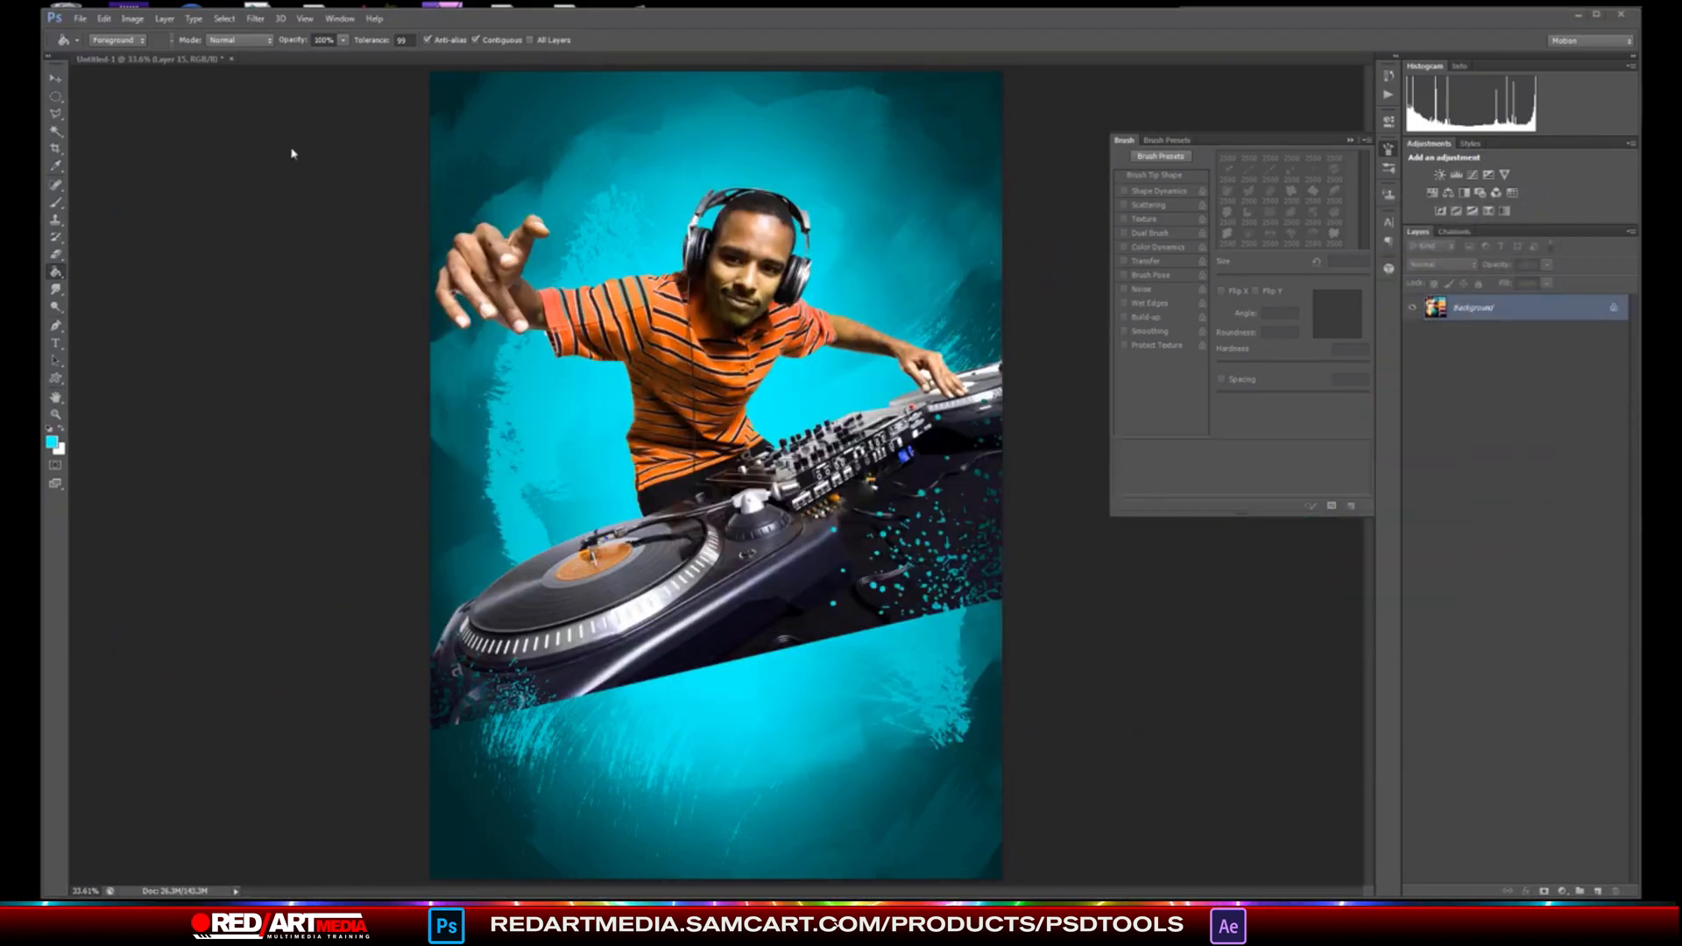
# - Select the cyan glow layer, Layer 15, and set the Eraser to a 2500 px smeared paint brush tip
pyautogui.click(56, 79)
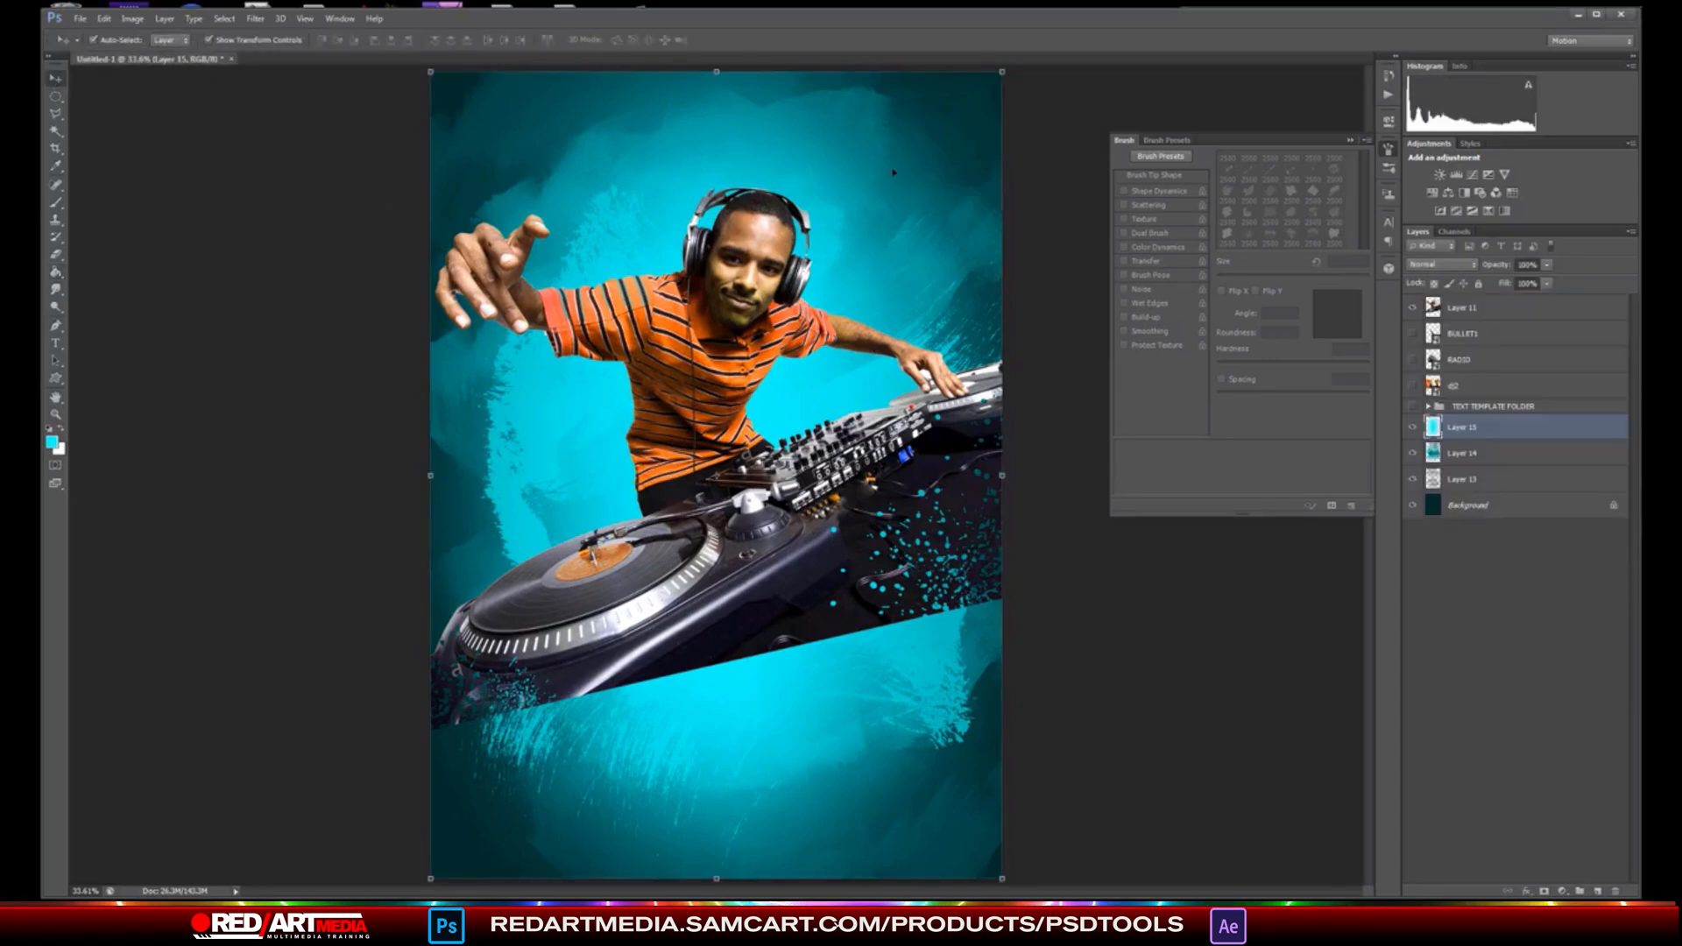
pyautogui.click(1032, 171)
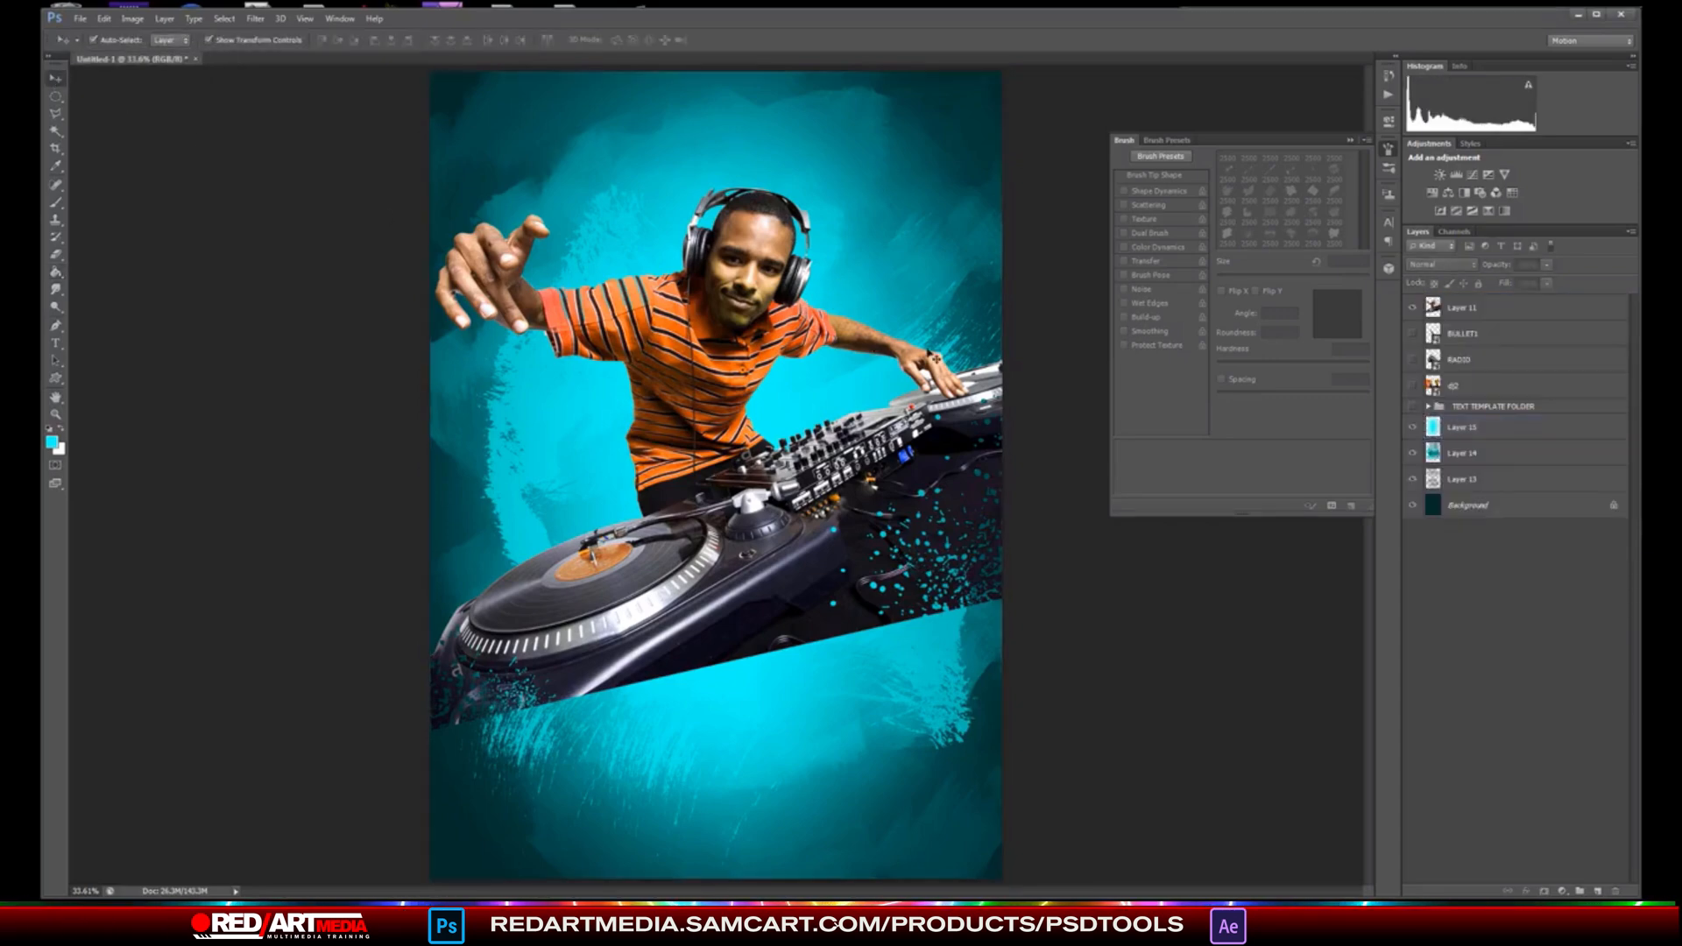
pyautogui.click(1466, 429)
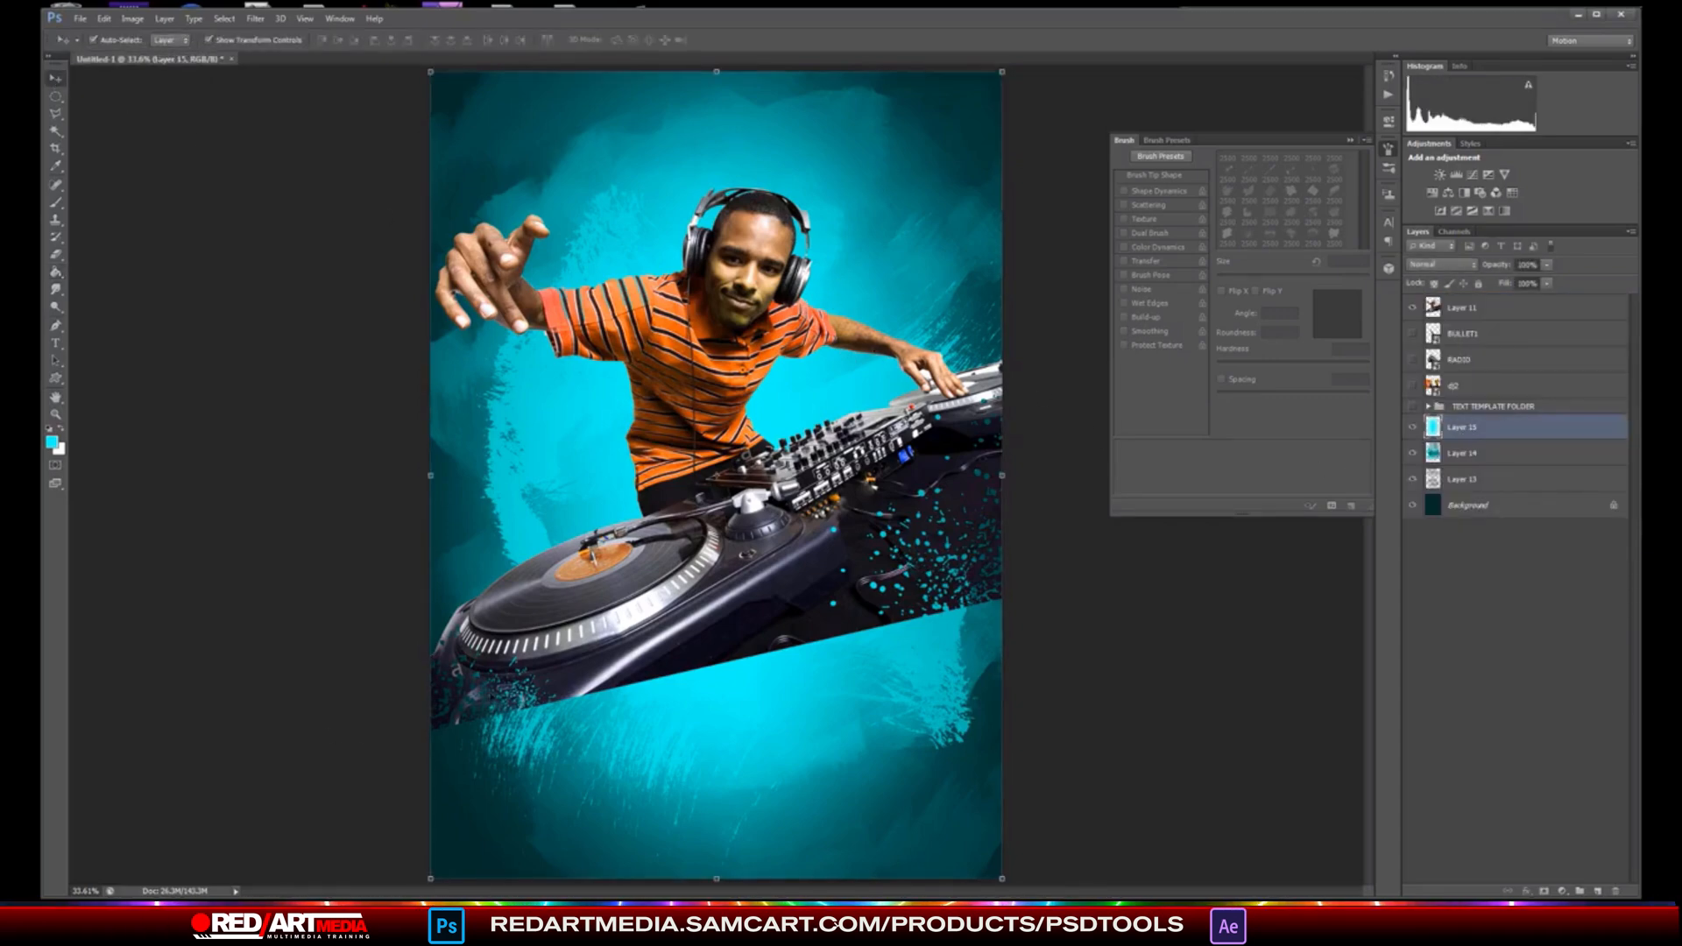
pyautogui.click(58, 256)
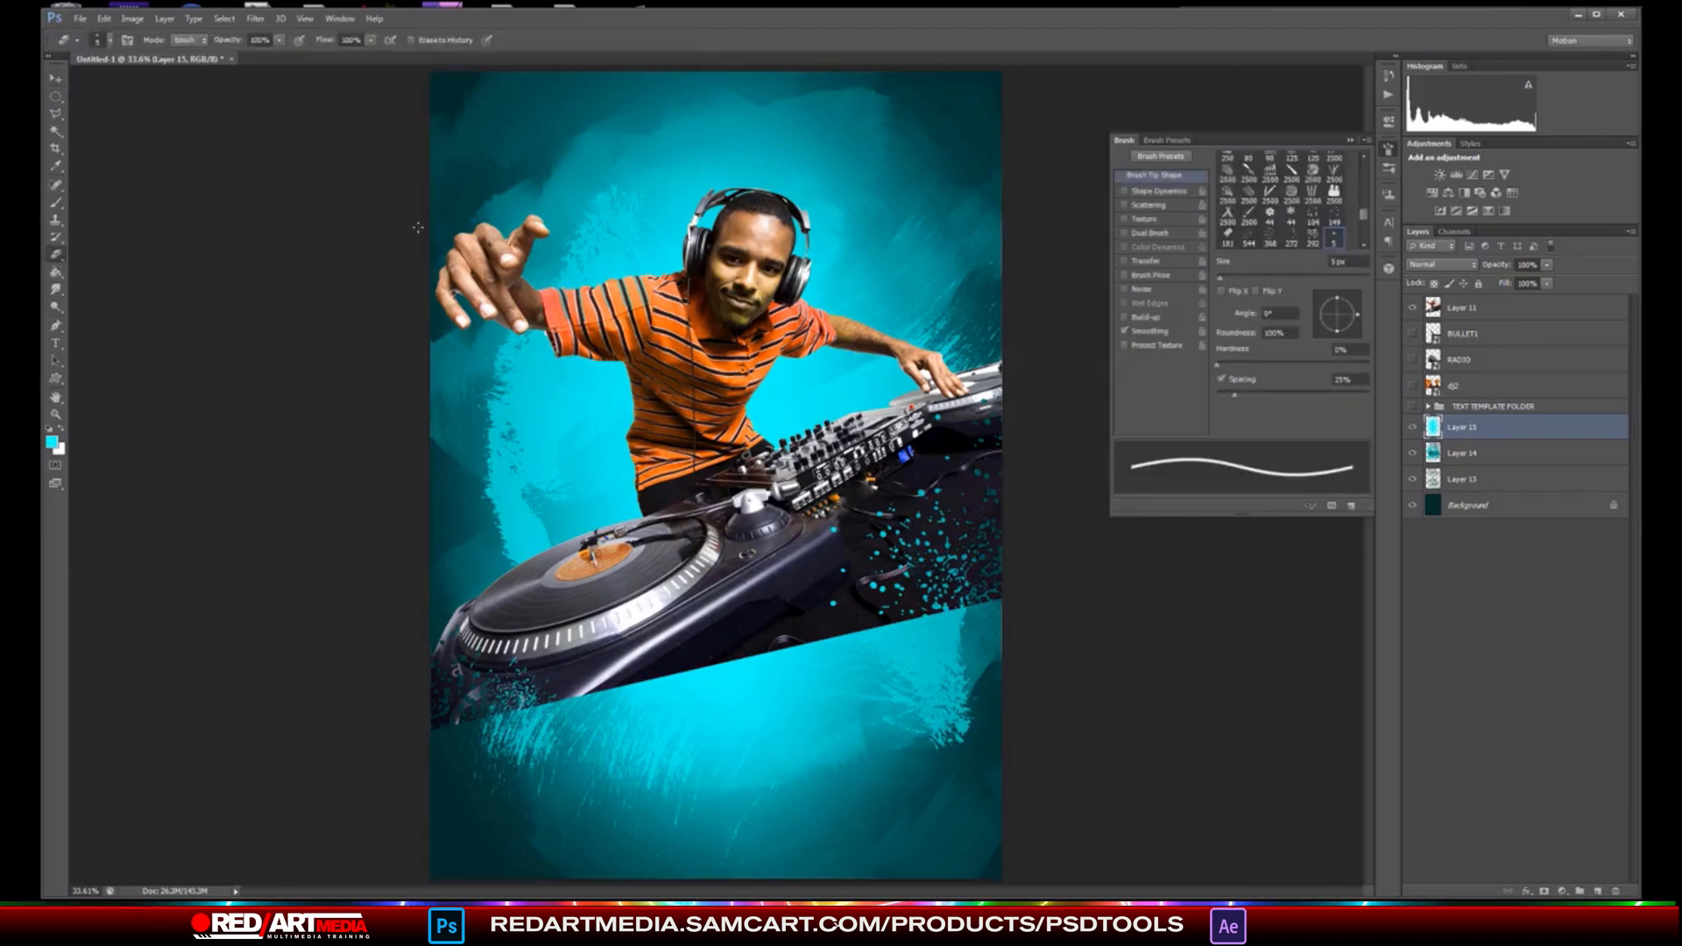
pyautogui.click(104, 41)
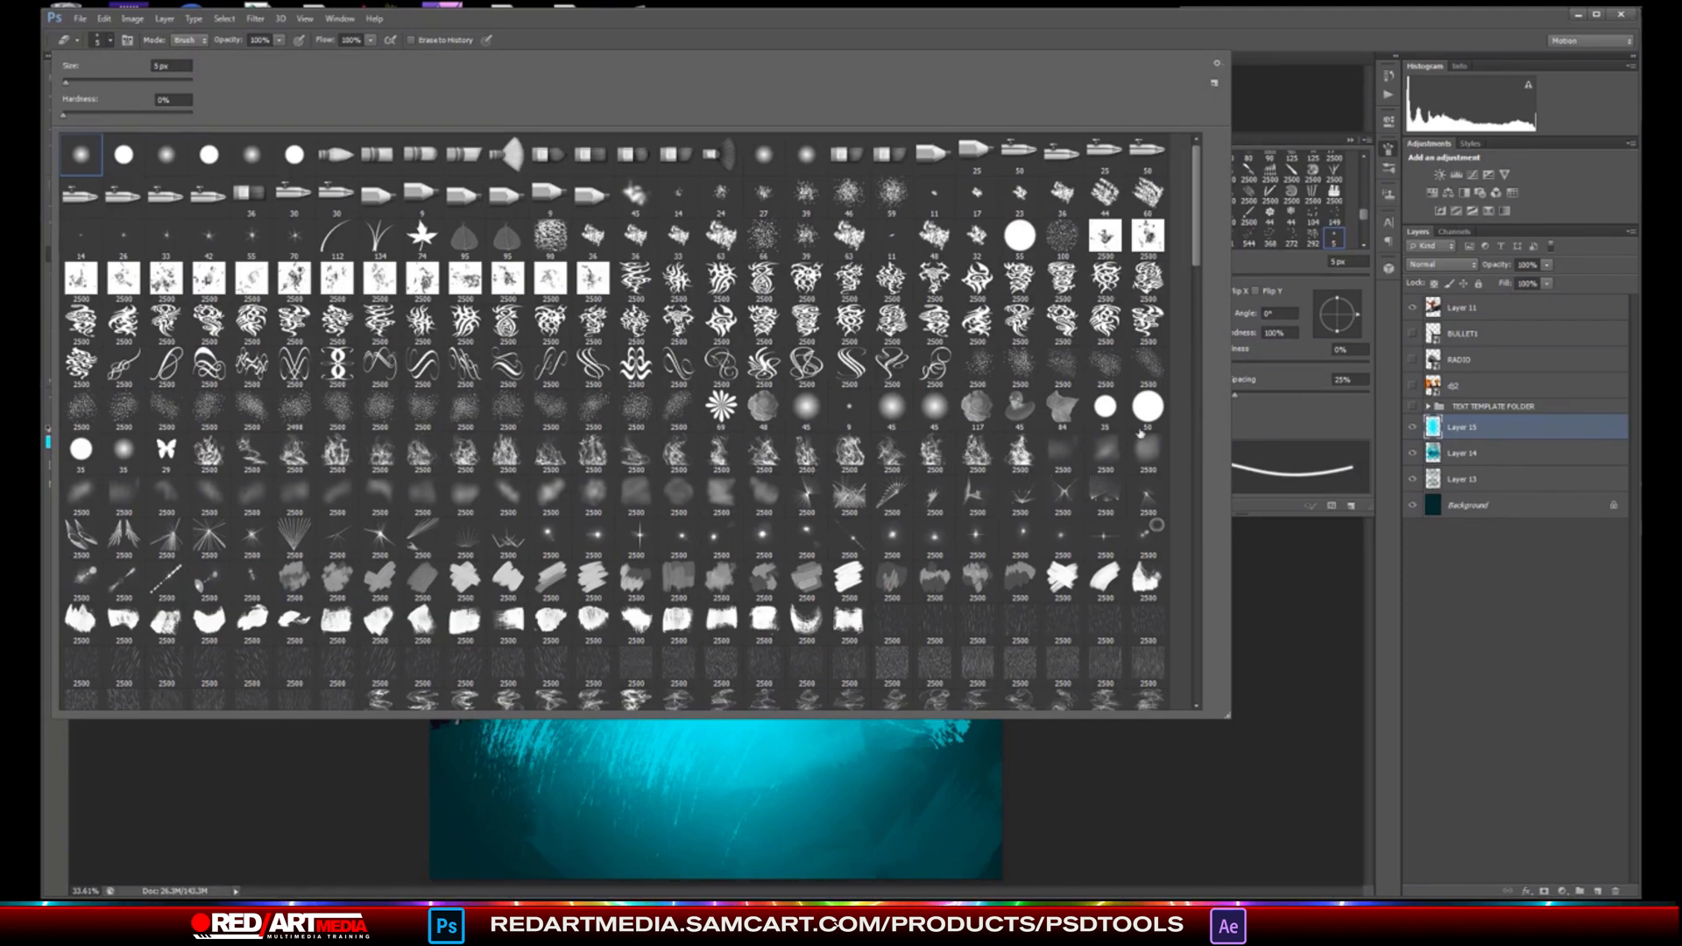
pyautogui.doubleClick(1014, 578)
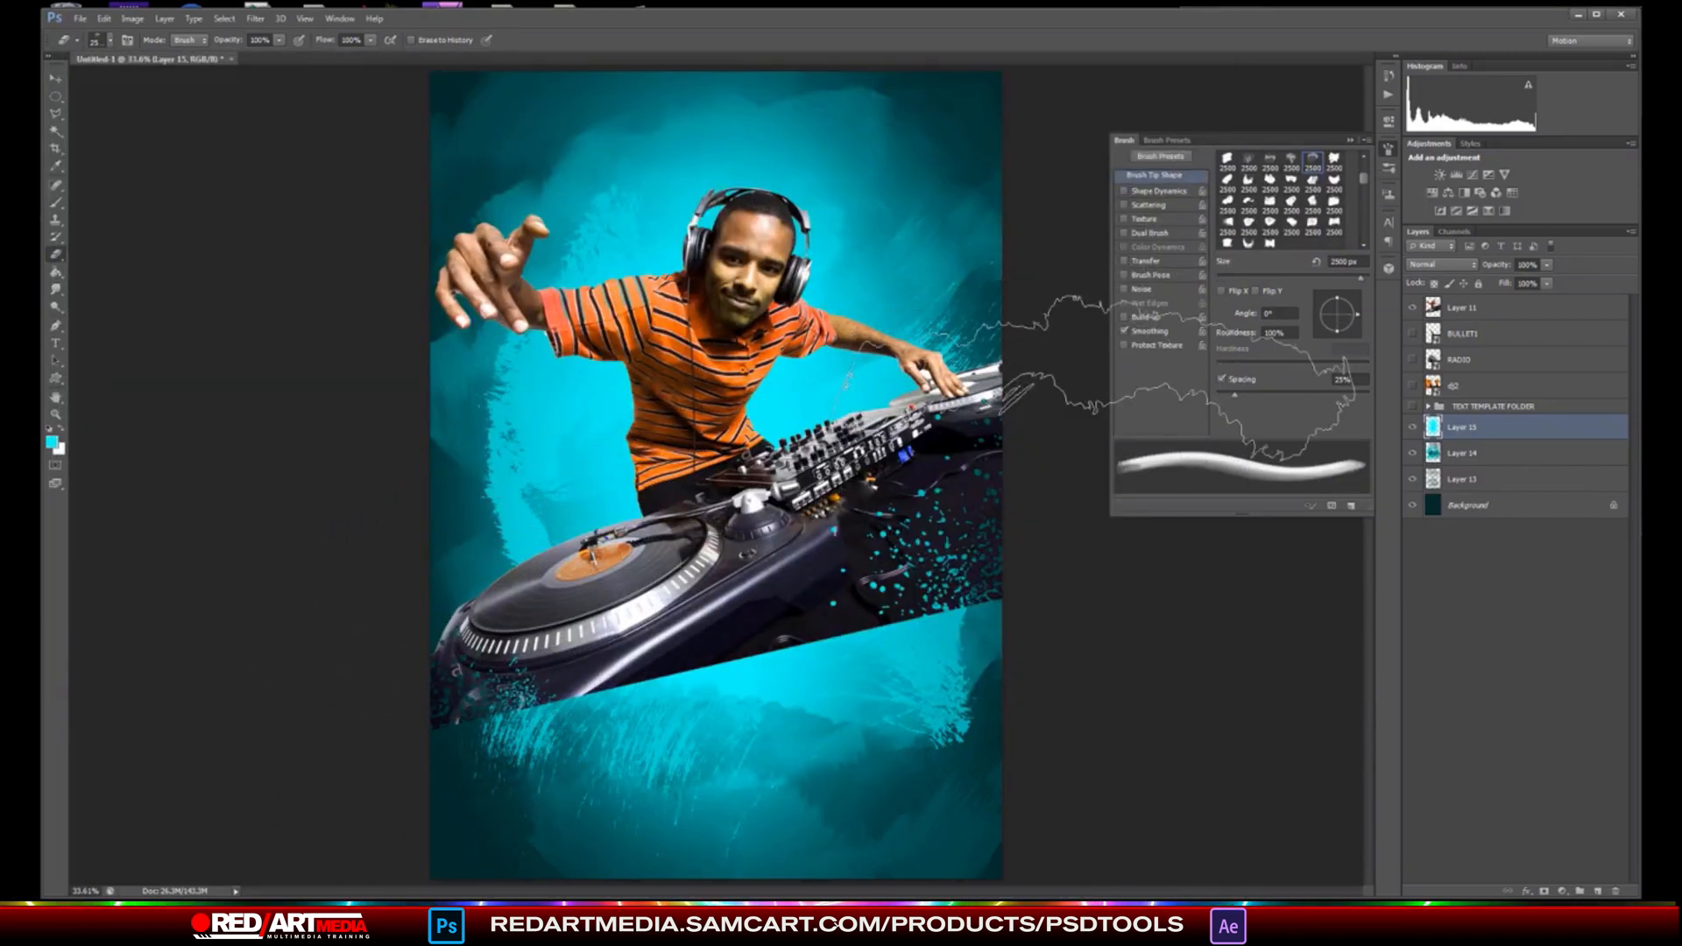
# - Erase patches of the cyan glow in the lower part of the flyer with the 2500 px paint tip
pyautogui.click(367, 468)
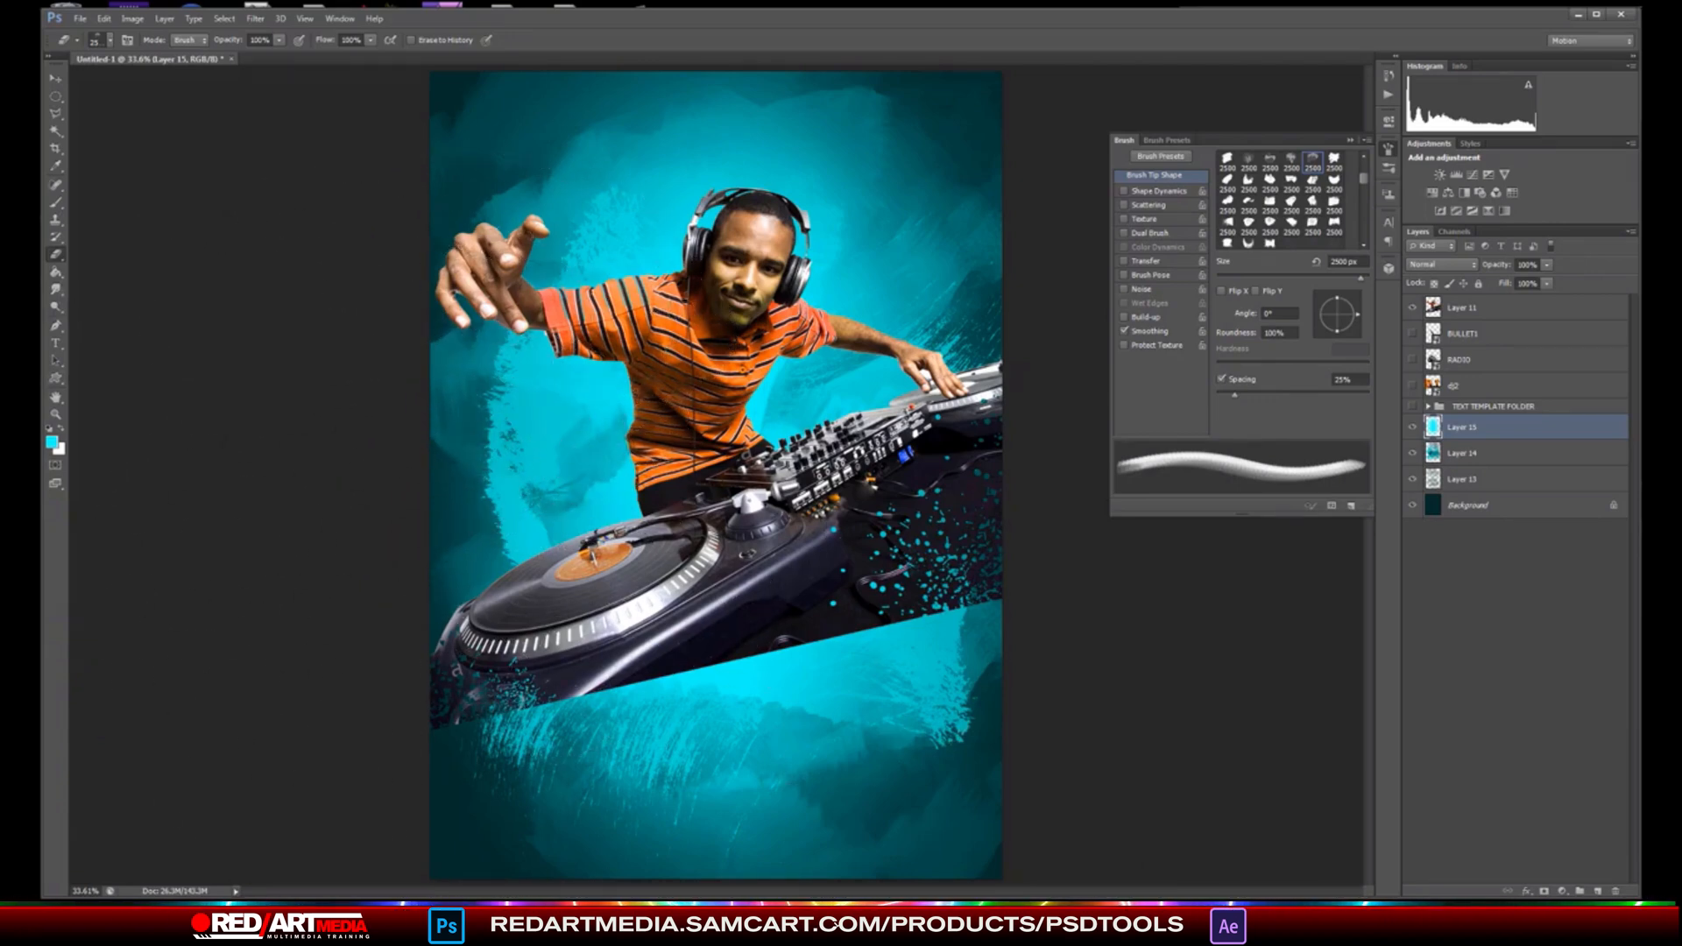
pyautogui.click(724, 771)
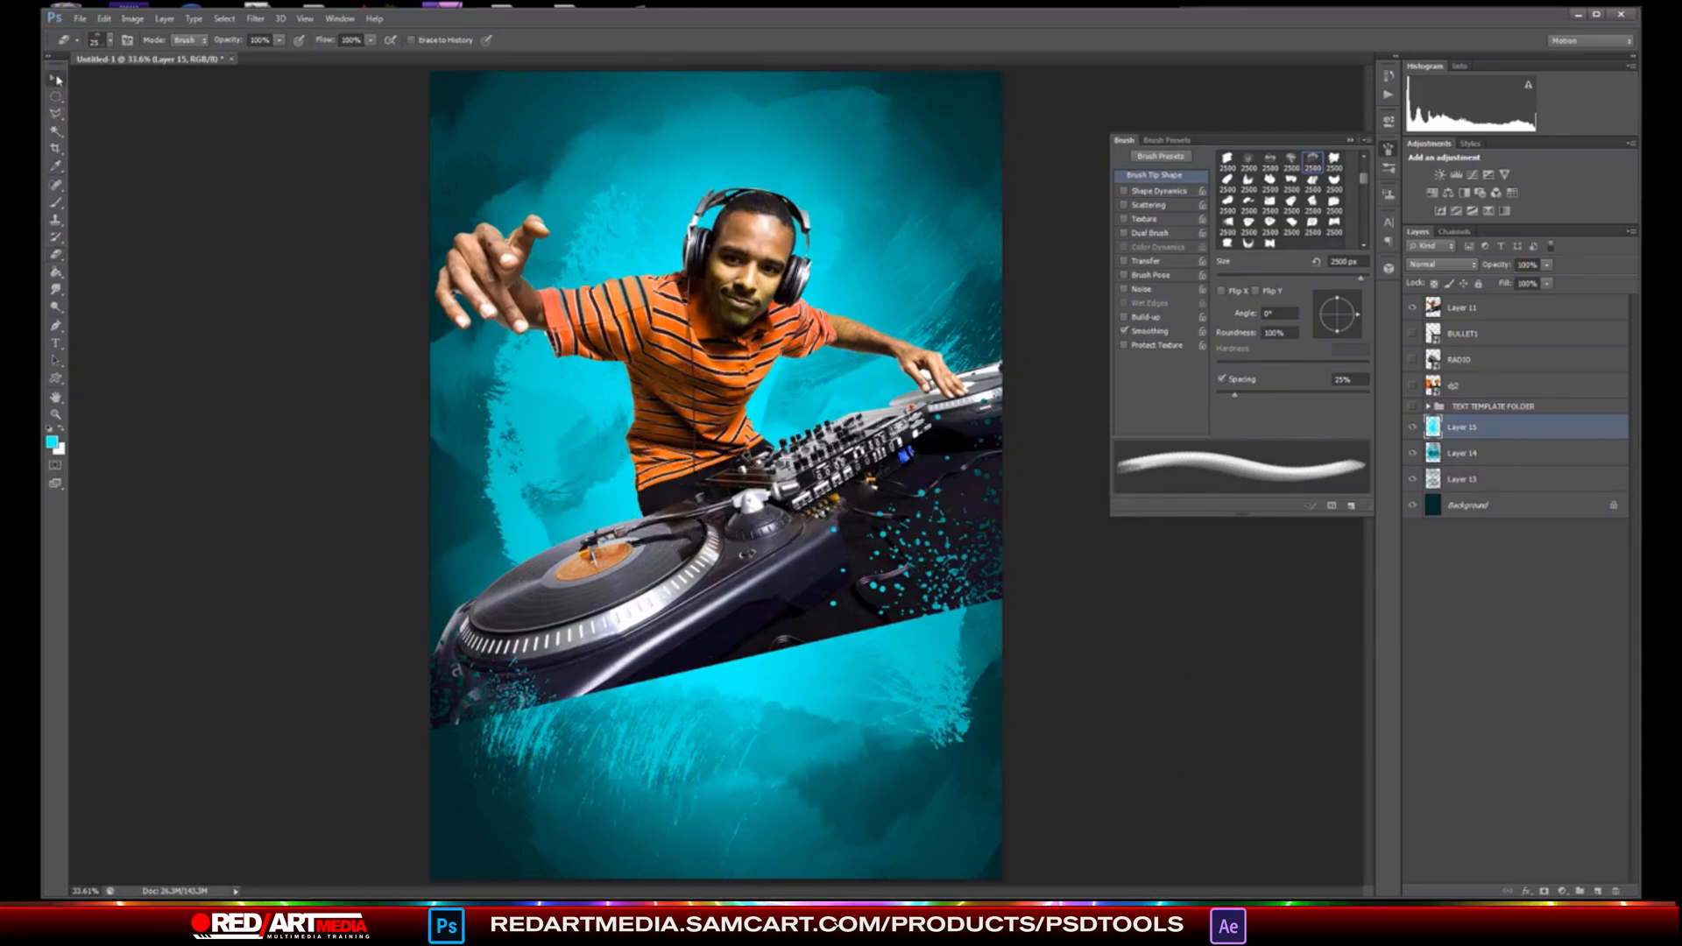
pyautogui.press('v')
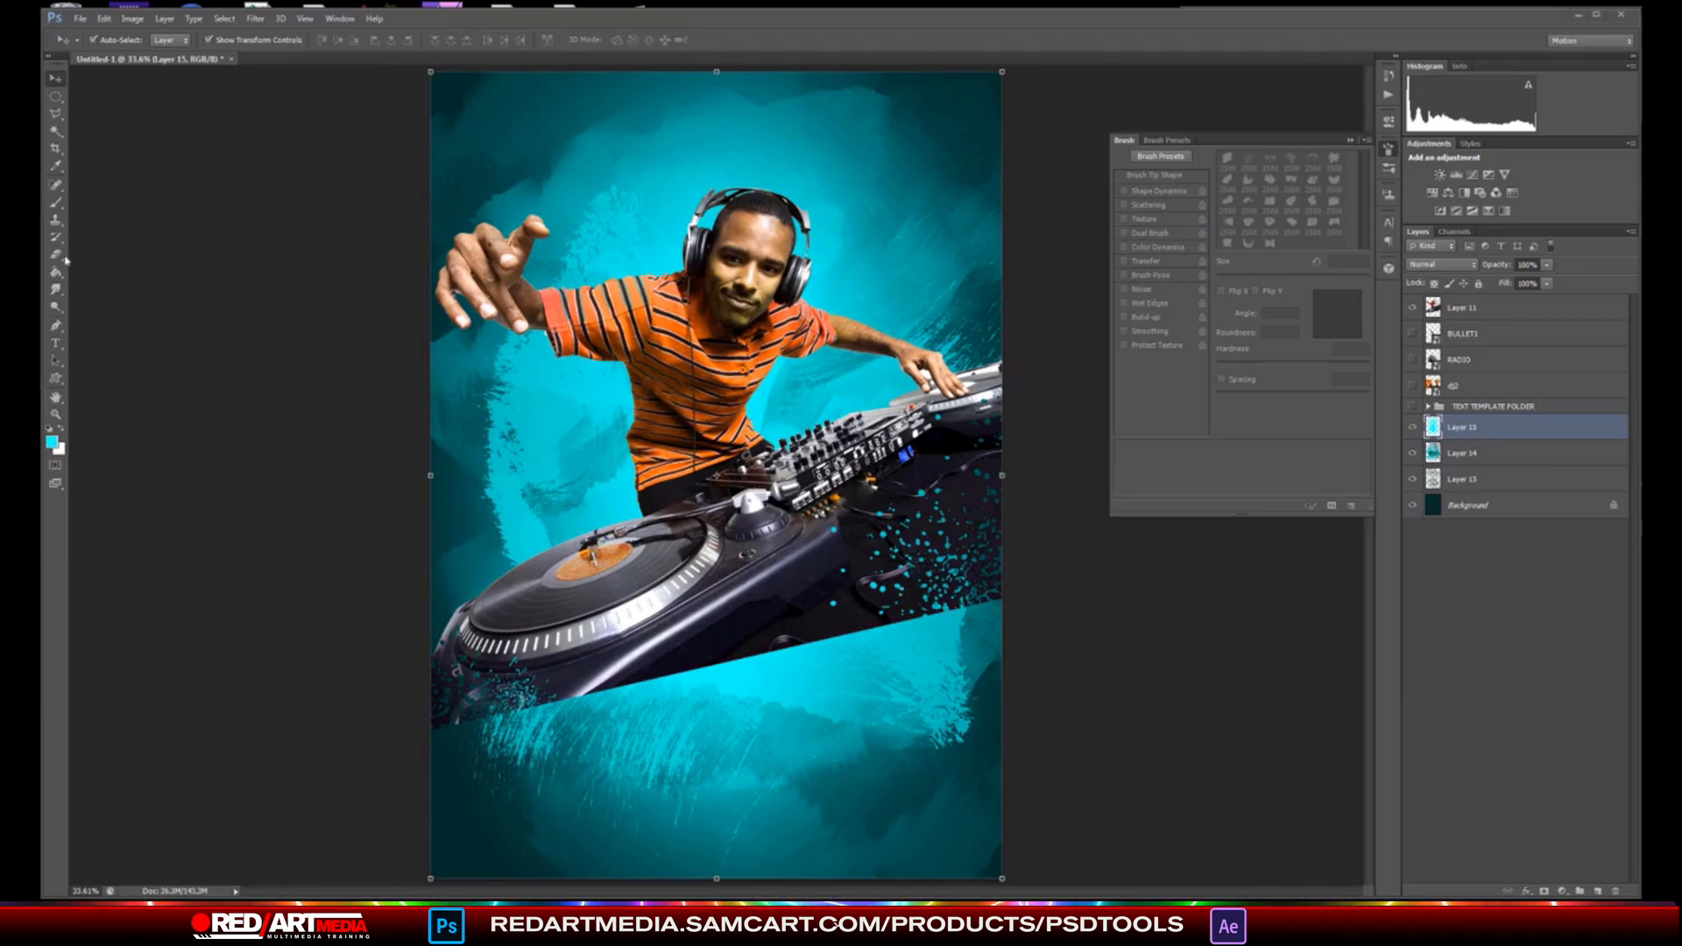
# - Switch to the Brush and set the foreground color to black 000000
pyautogui.click(56, 207)
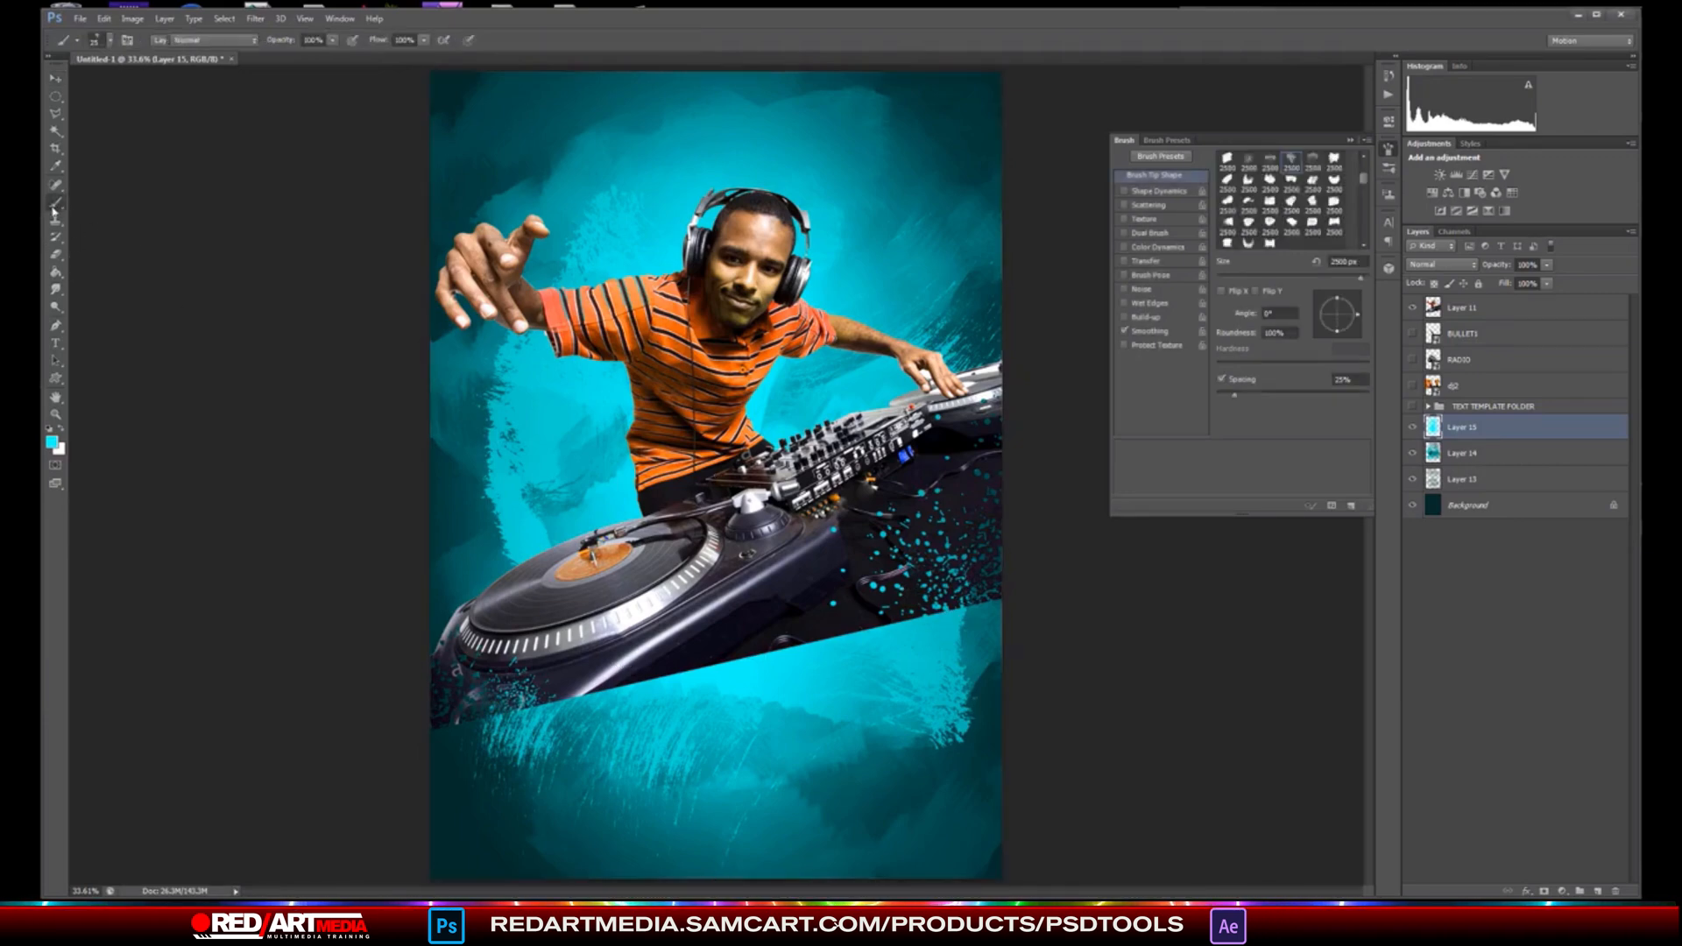
pyautogui.click(54, 445)
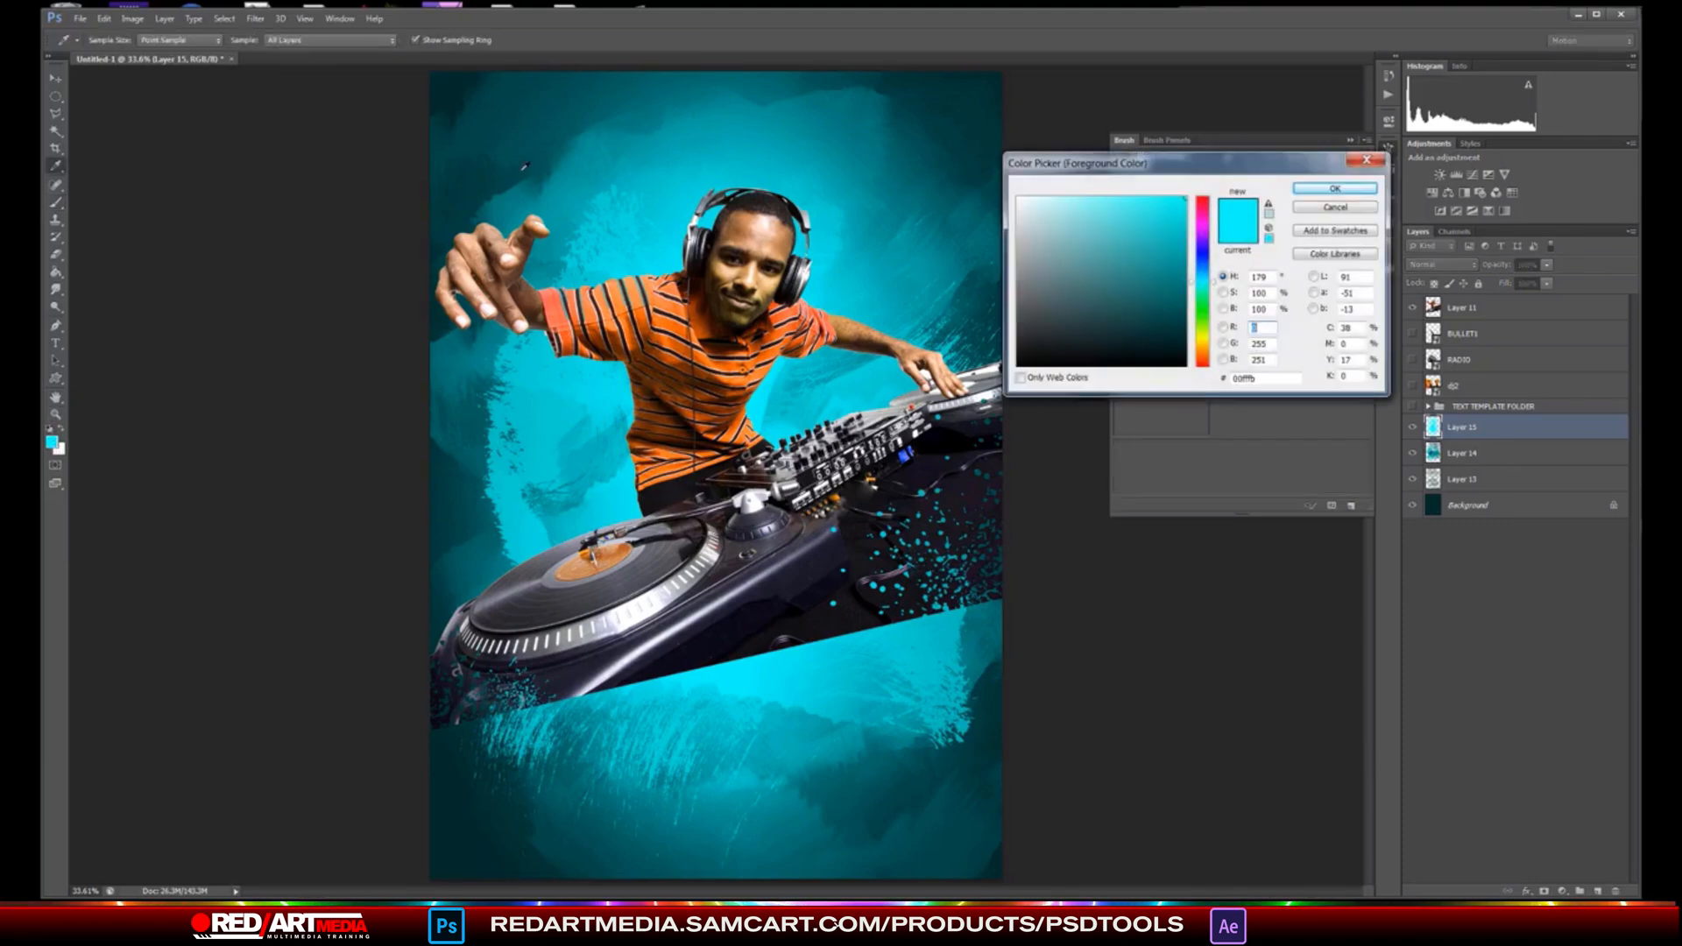
pyautogui.moveTo(1175, 351); pyautogui.dragTo(1190, 369)
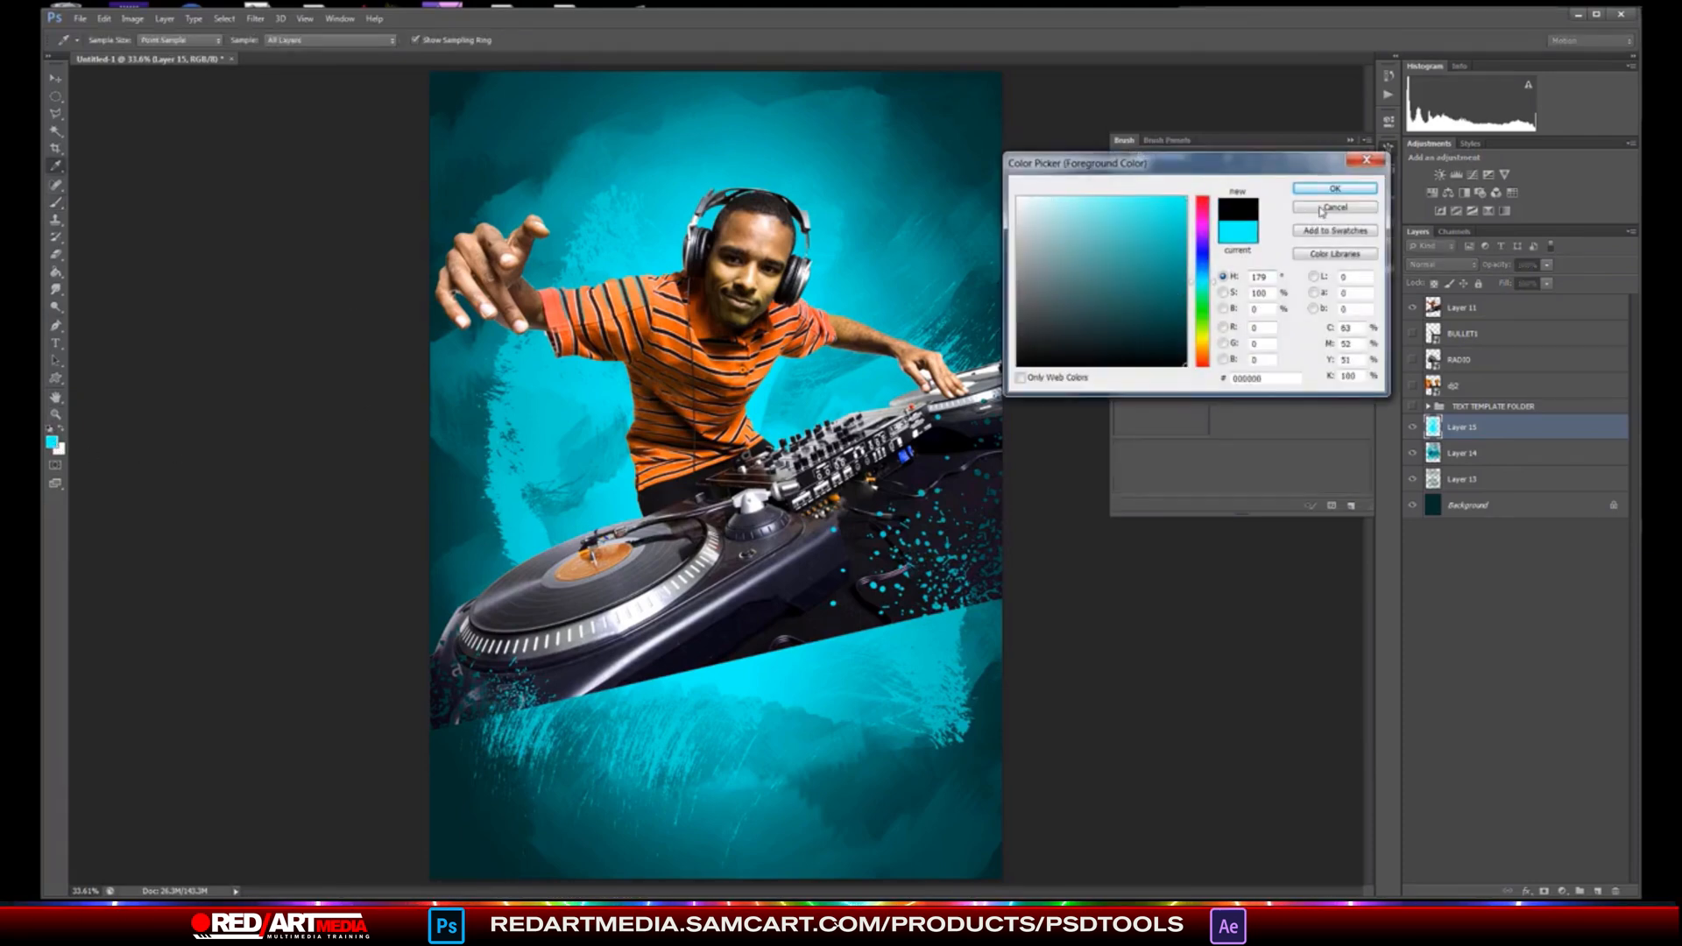
pyautogui.press('Return')
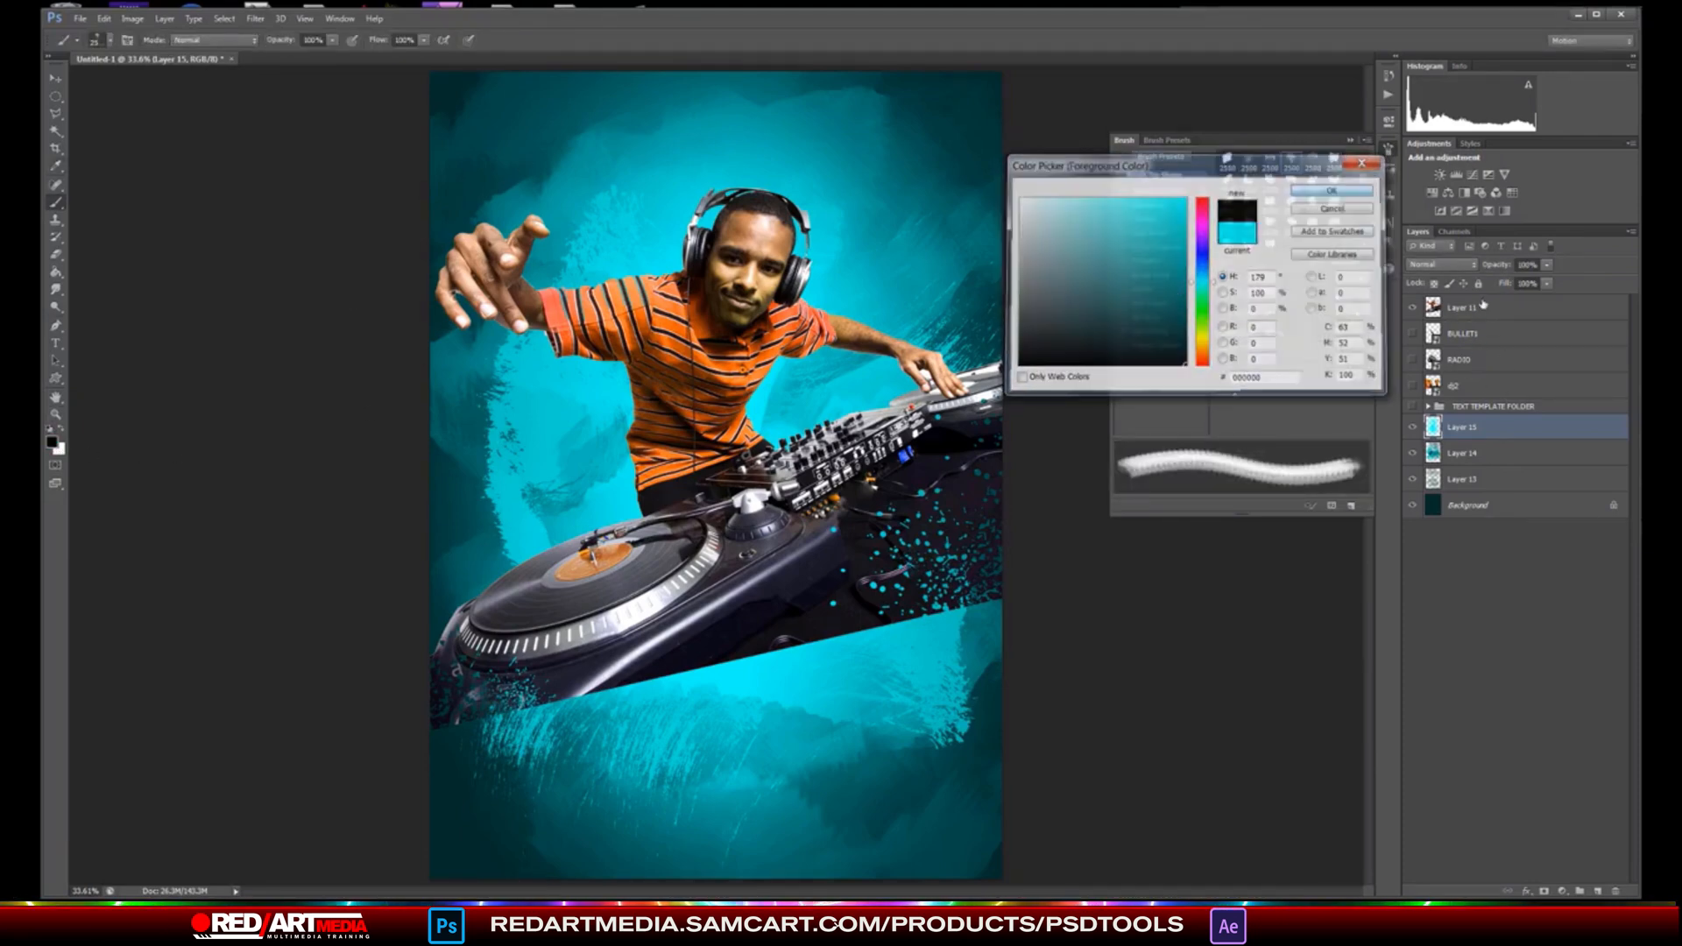
# - Check which layer holds the DJ photo by toggling Layer 11, and add a new layer between it and BULLET1
pyautogui.click(1460, 312)
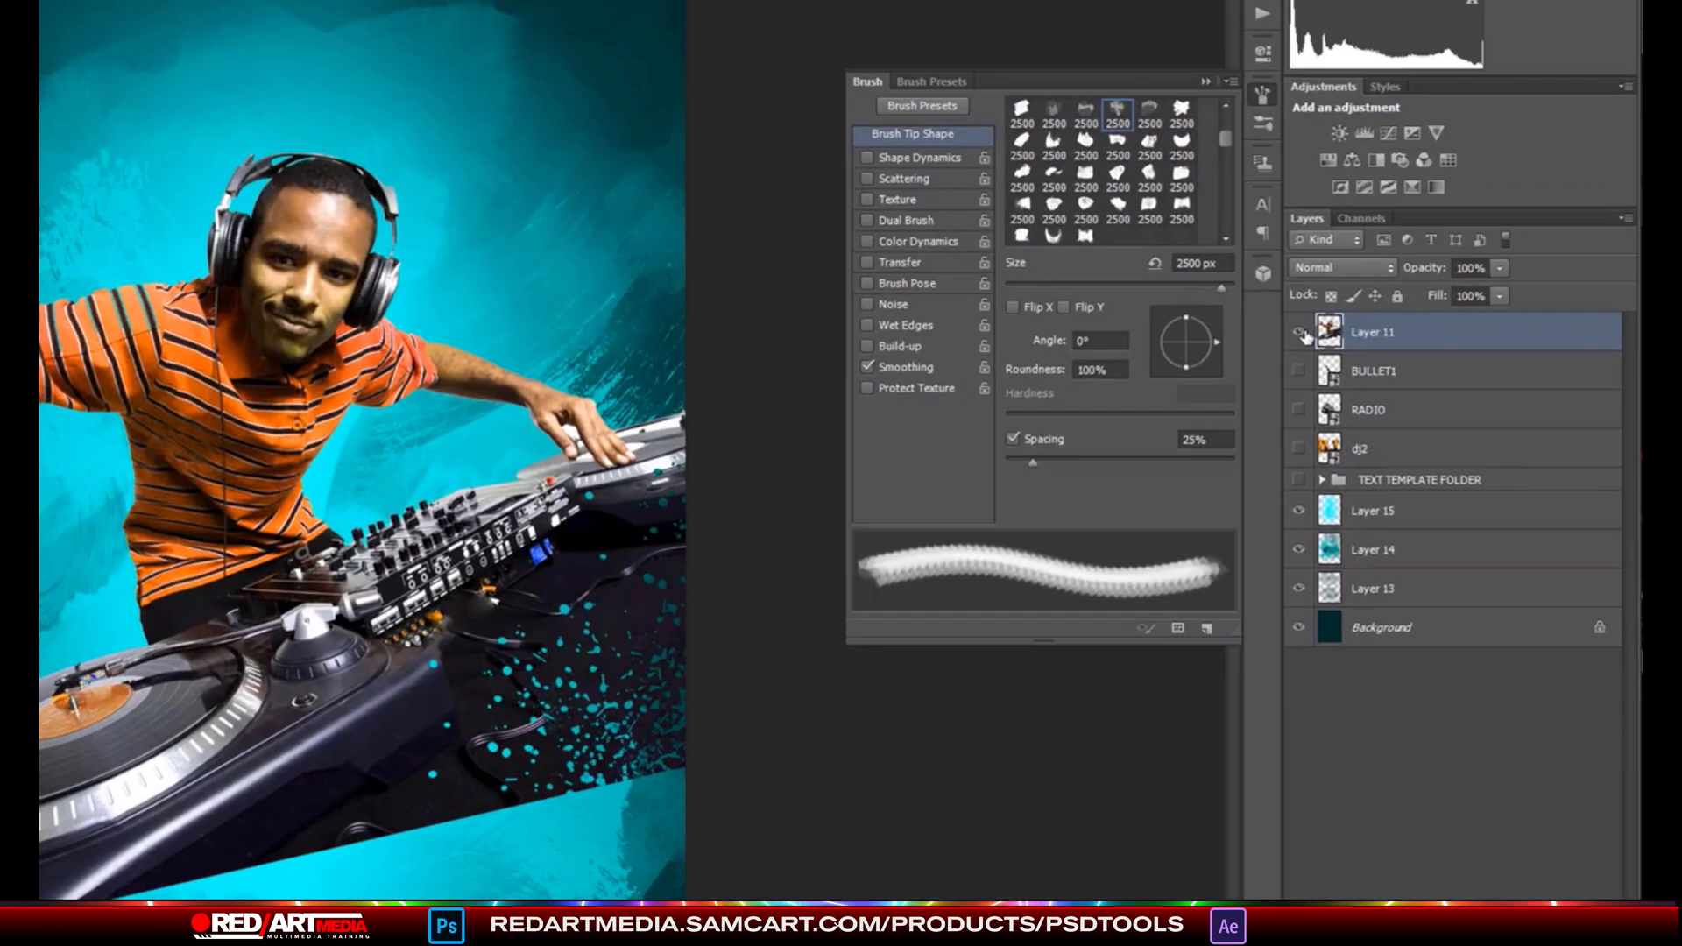
pyautogui.click(1413, 308)
pyautogui.click(1412, 307)
pyautogui.click(1479, 338)
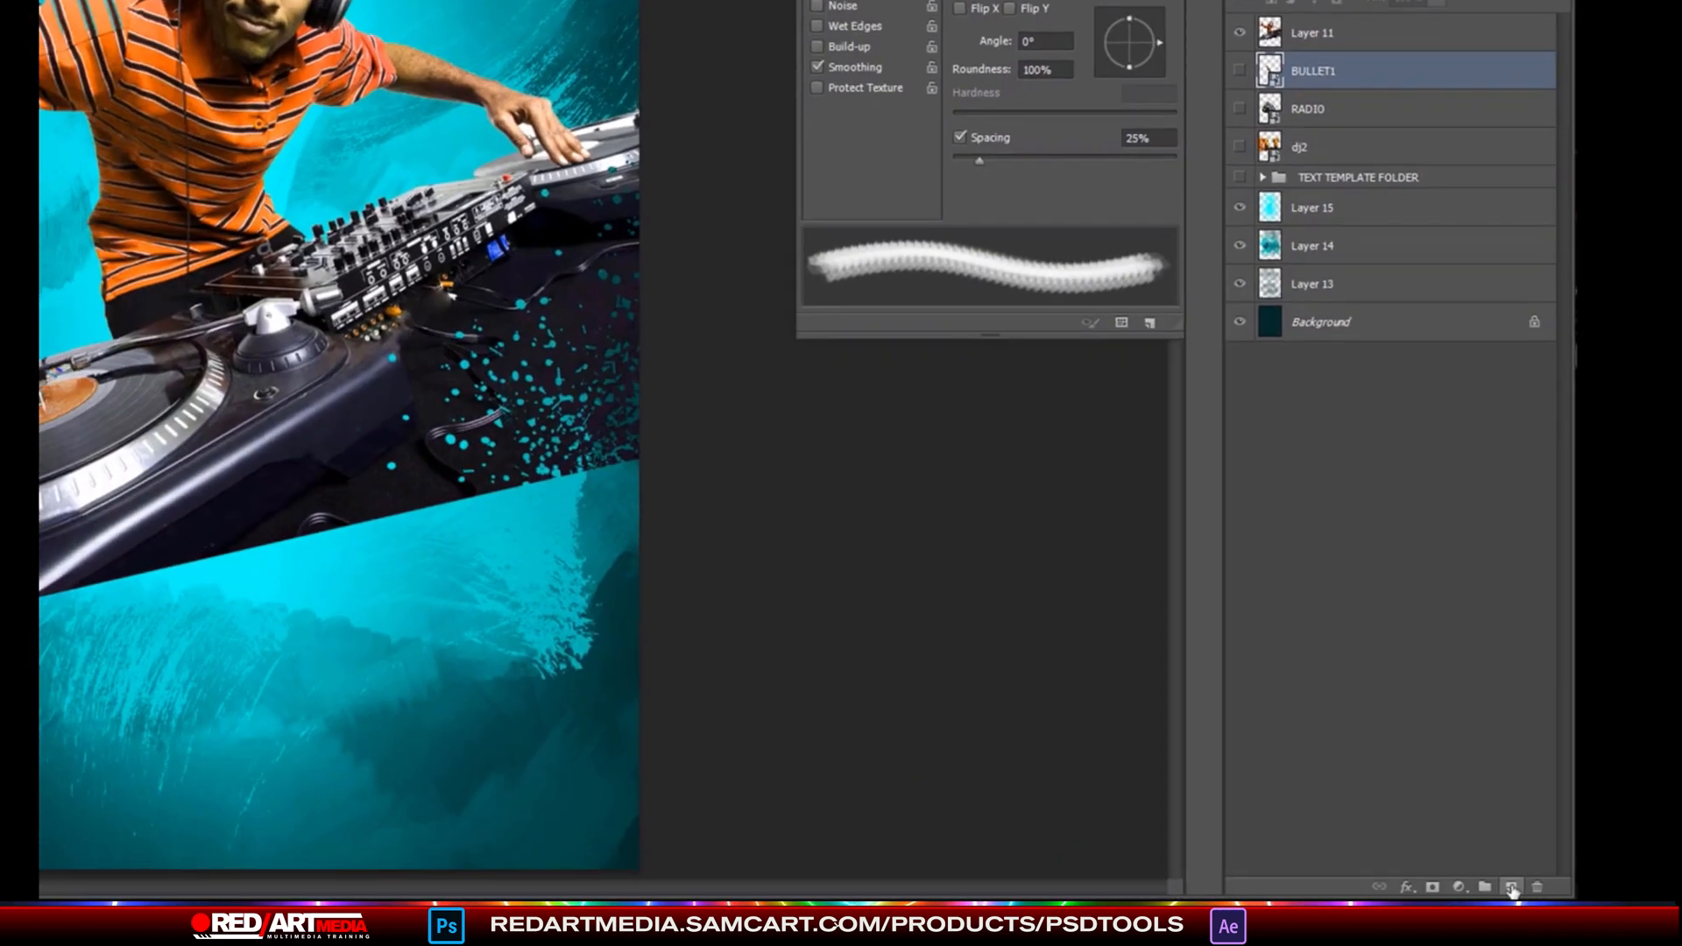
pyautogui.click(1510, 886)
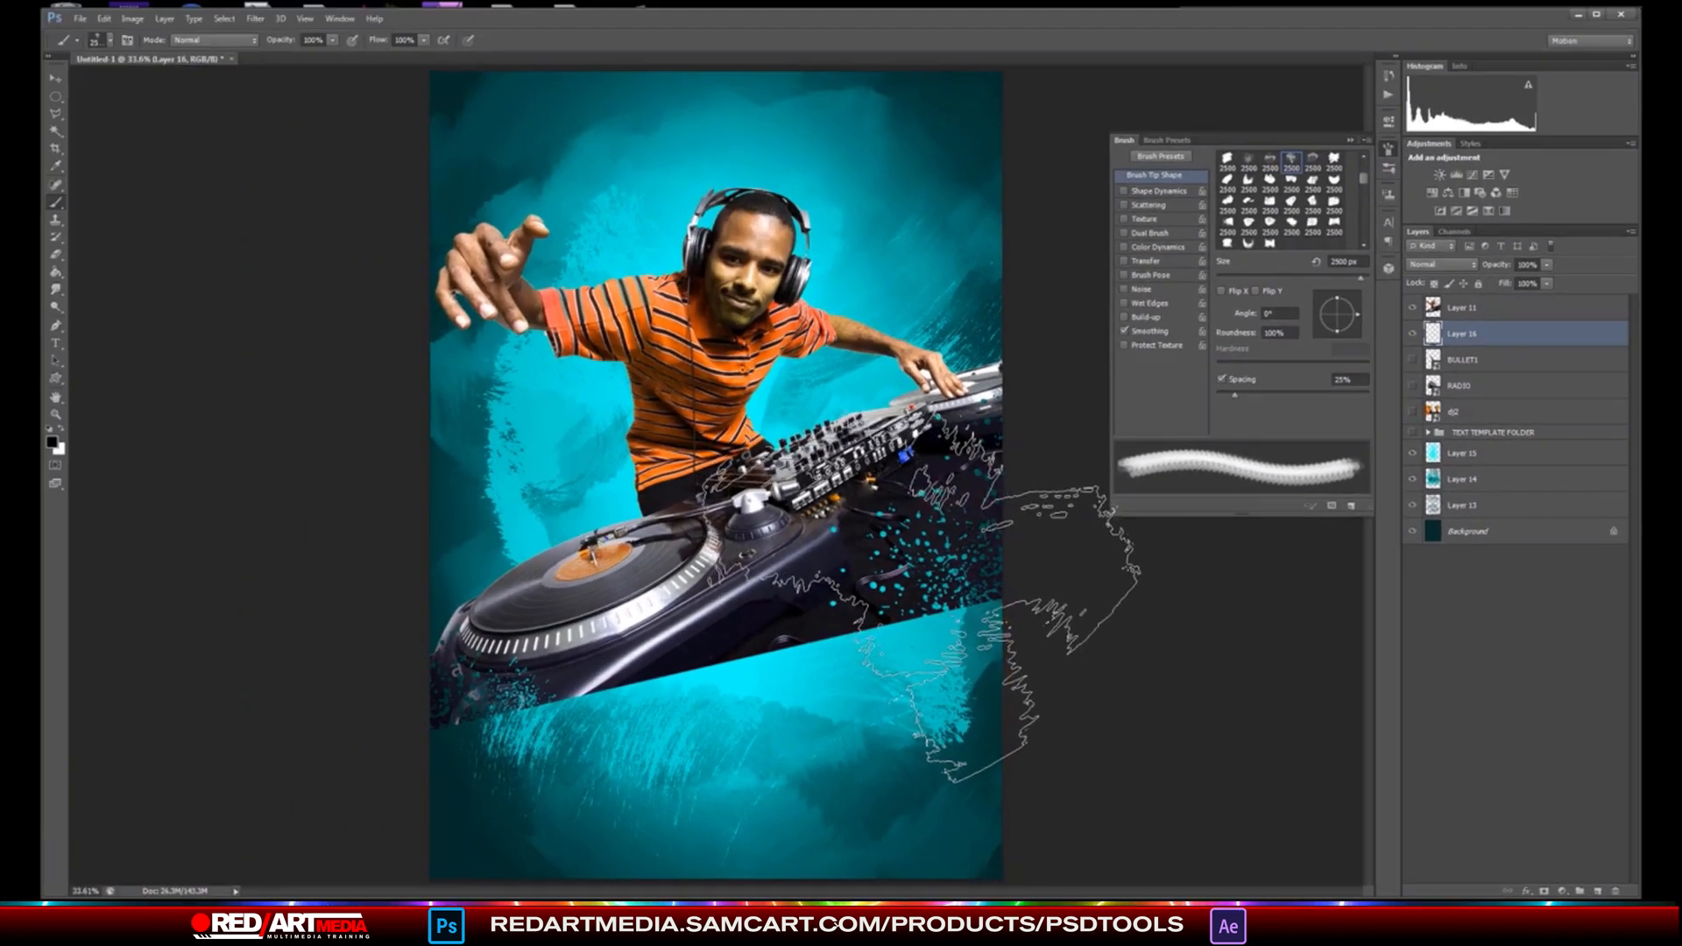
# - Reduce the brush to 800 px and stamp a dark smudge just below the turntables' lower edge
pyautogui.press('[')
pyautogui.press('[')
pyautogui.press('[')
pyautogui.press('[')
pyautogui.press('[')
pyautogui.press('[')
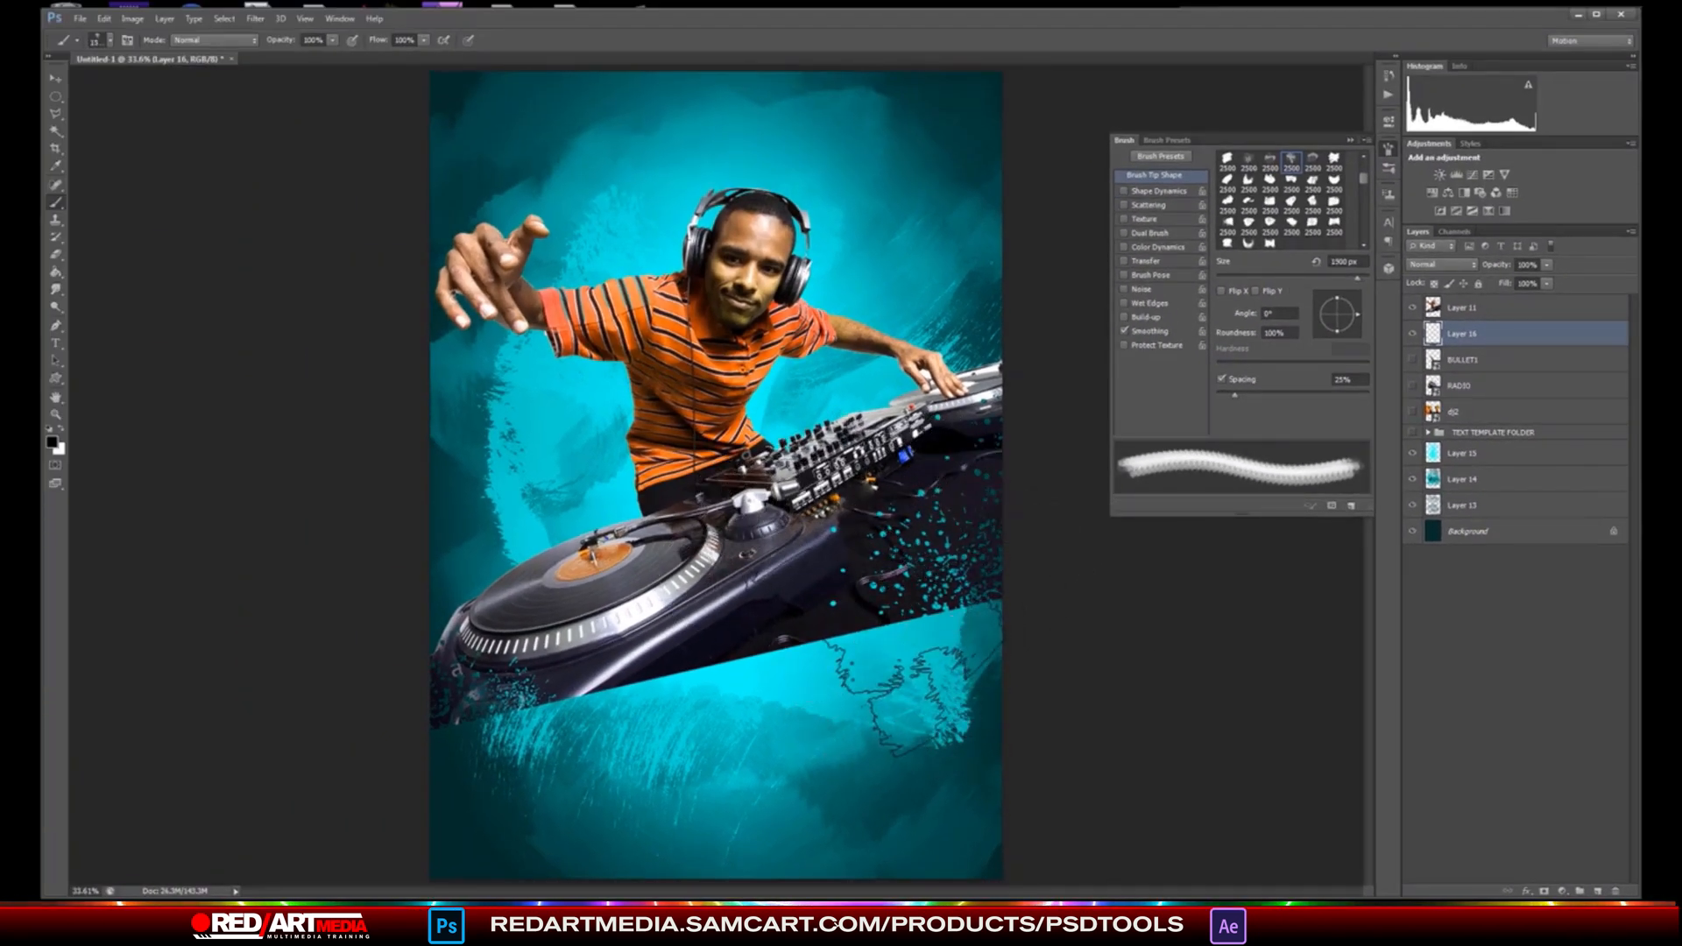
pyautogui.press('[')
pyautogui.press('[')
pyautogui.press('[')
pyautogui.press('[')
pyautogui.press('[')
pyautogui.press('[')
pyautogui.press('[')
pyautogui.press('[')
pyautogui.press('[')
pyautogui.press('[')
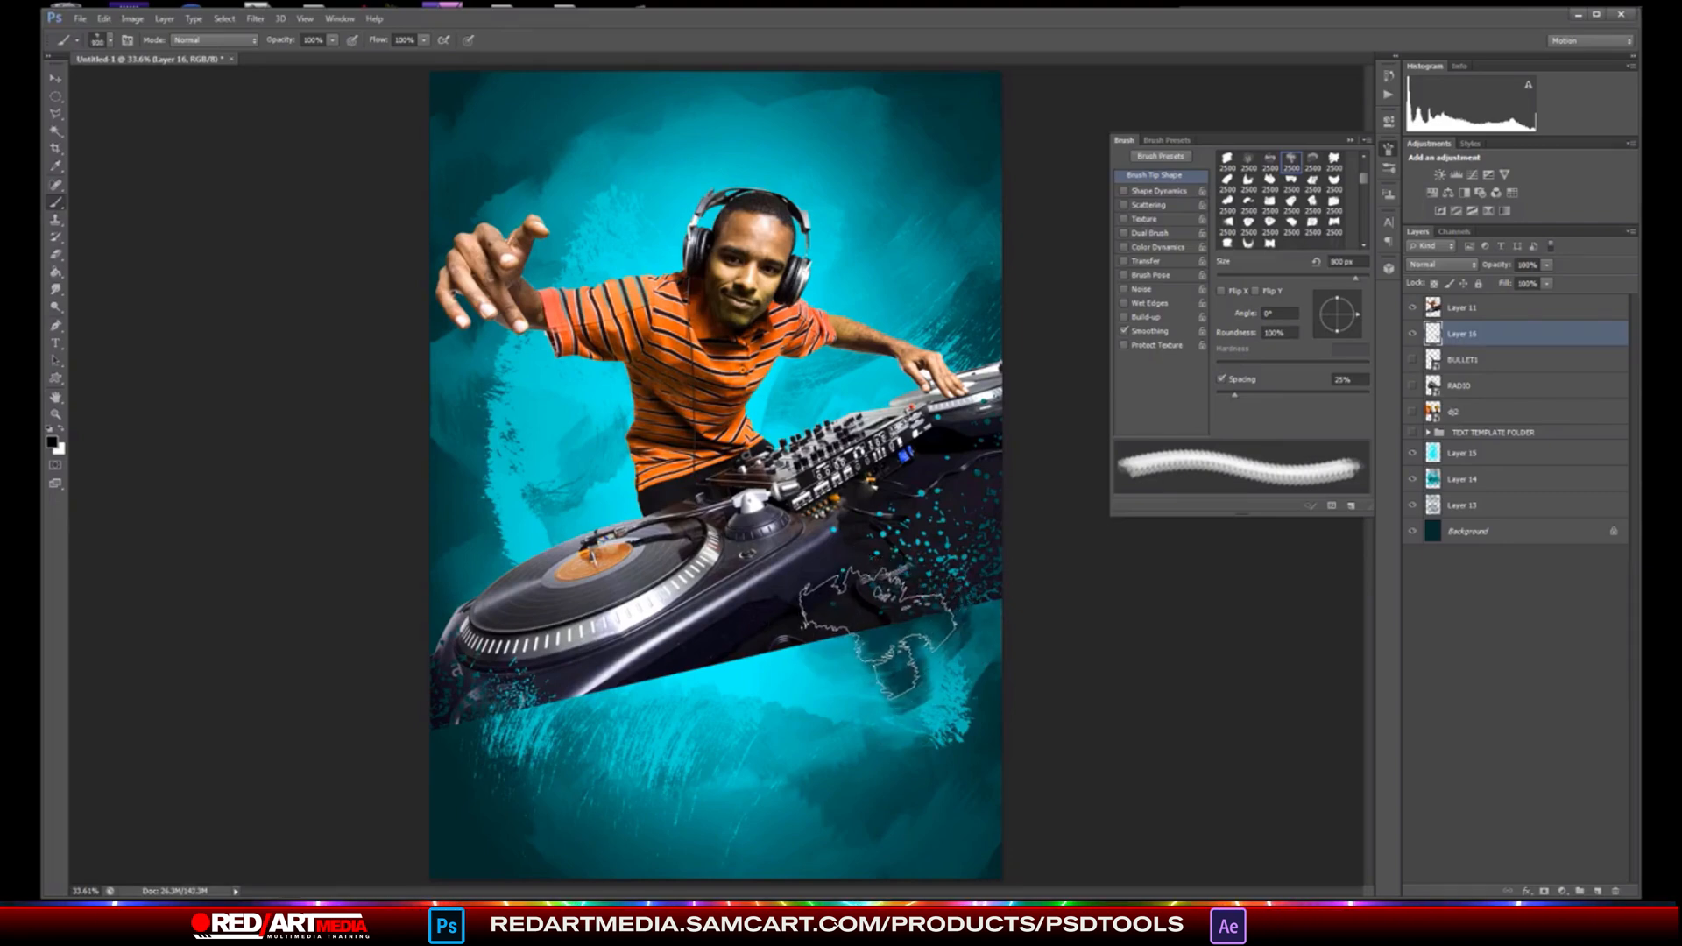
# - Reduce the brush to 600 px and paint black smudges along the turntables' lower edge
pyautogui.press('[')
pyautogui.press('[')
pyautogui.press('[')
pyautogui.click(836, 635)
pyautogui.click(857, 638)
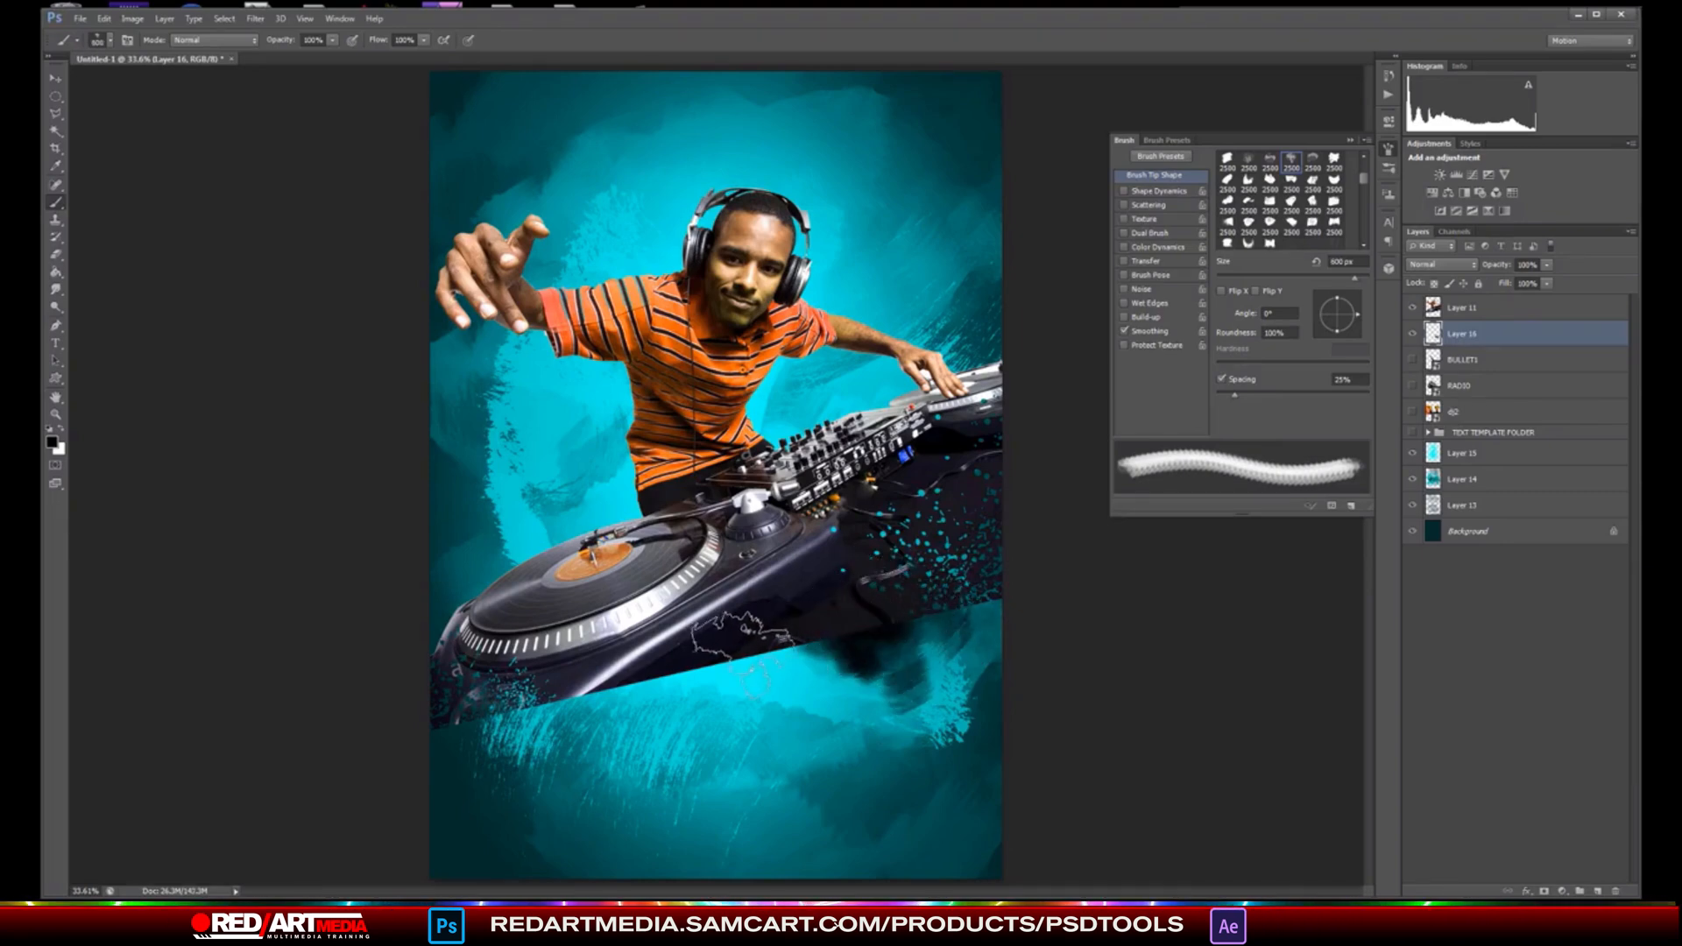
pyautogui.moveTo(744, 645)
pyautogui.mouseDown()
pyautogui.moveTo(903, 643)
pyautogui.moveTo(737, 648)
pyautogui.moveTo(723, 688)
pyautogui.mouseUp()
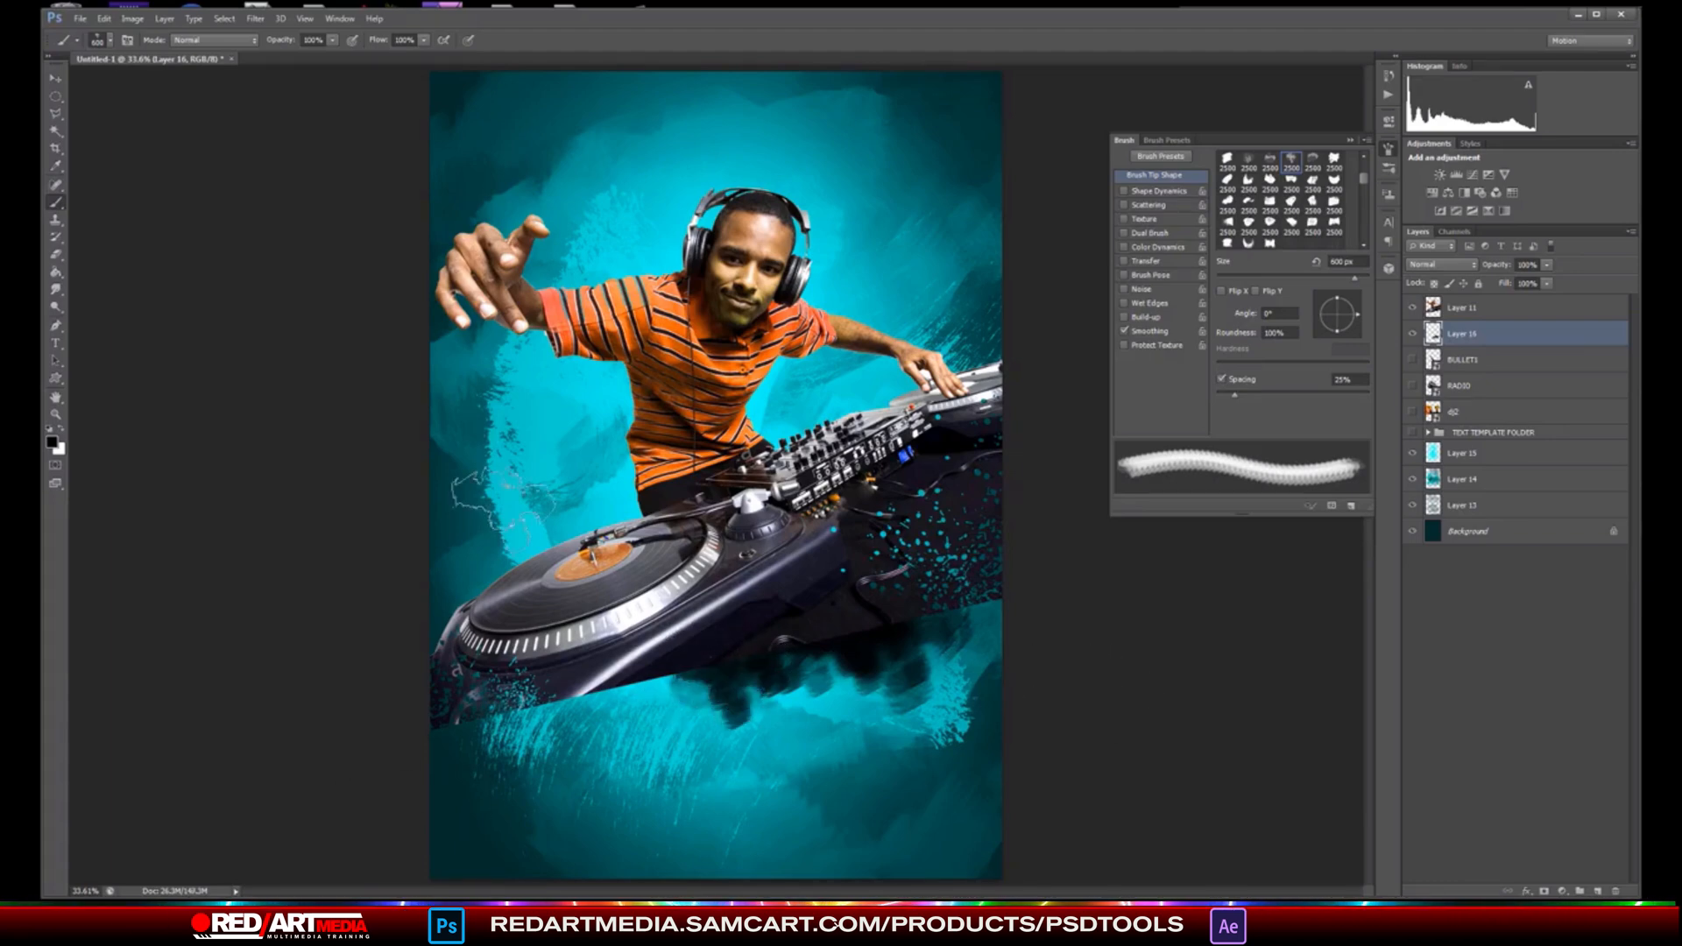
# - Pick a rough curved 2500 px paint tip, reduce it to 1400 px and fill black below the near turntable
pyautogui.click(111, 42)
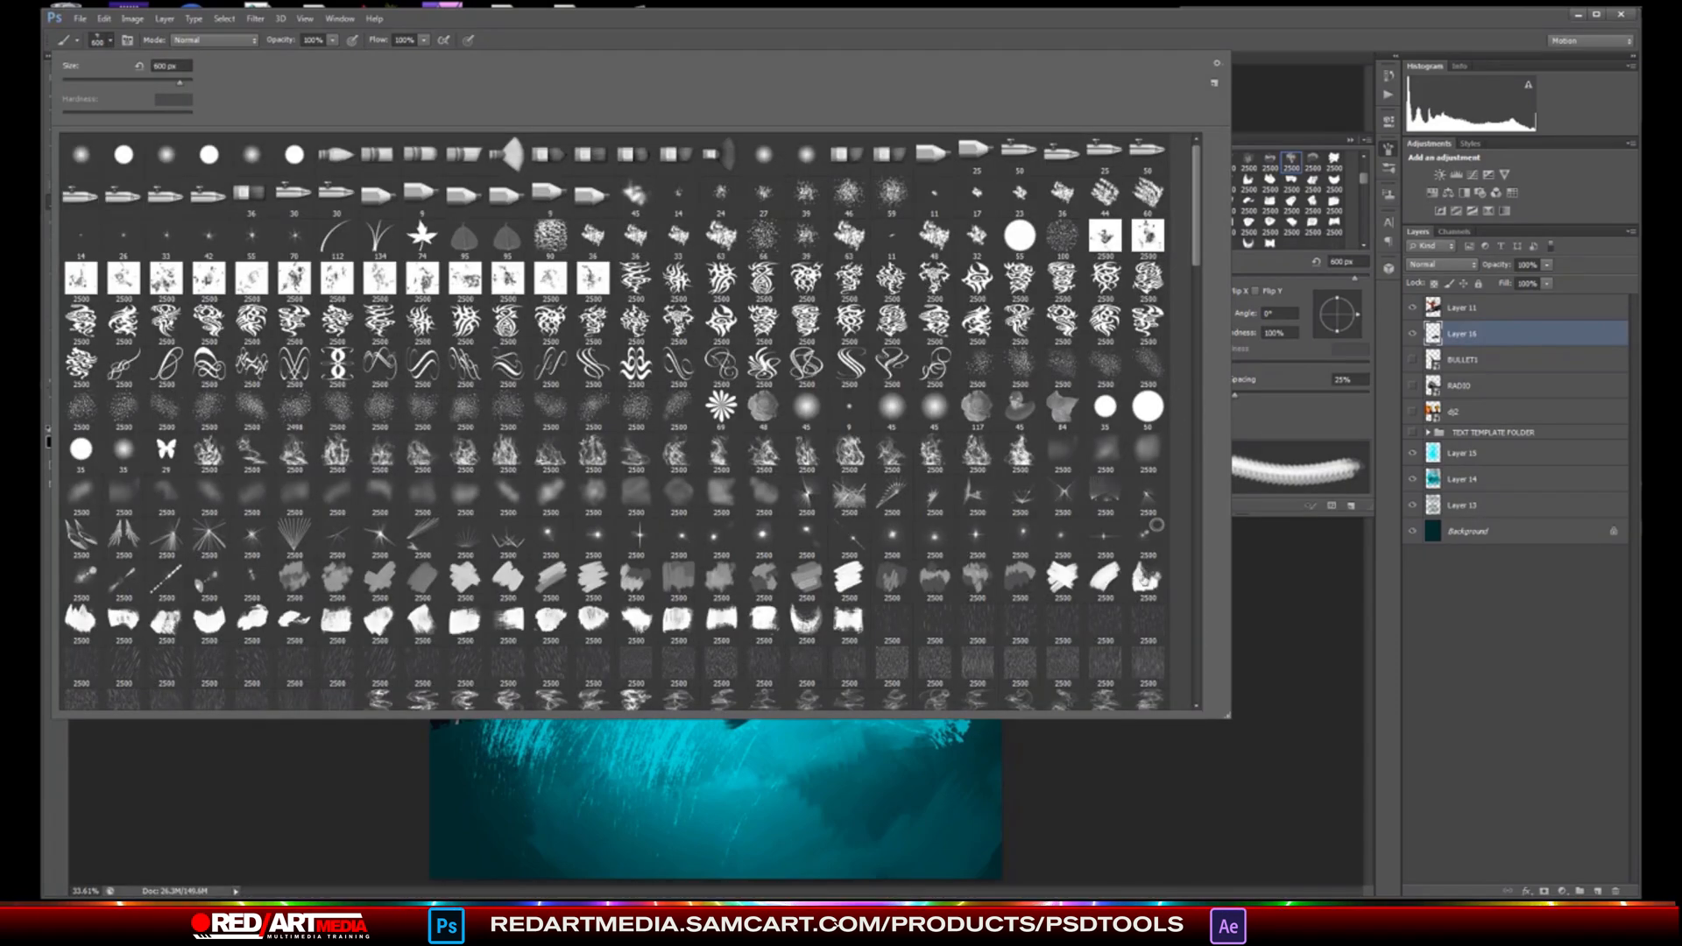
pyautogui.doubleClick(1148, 578)
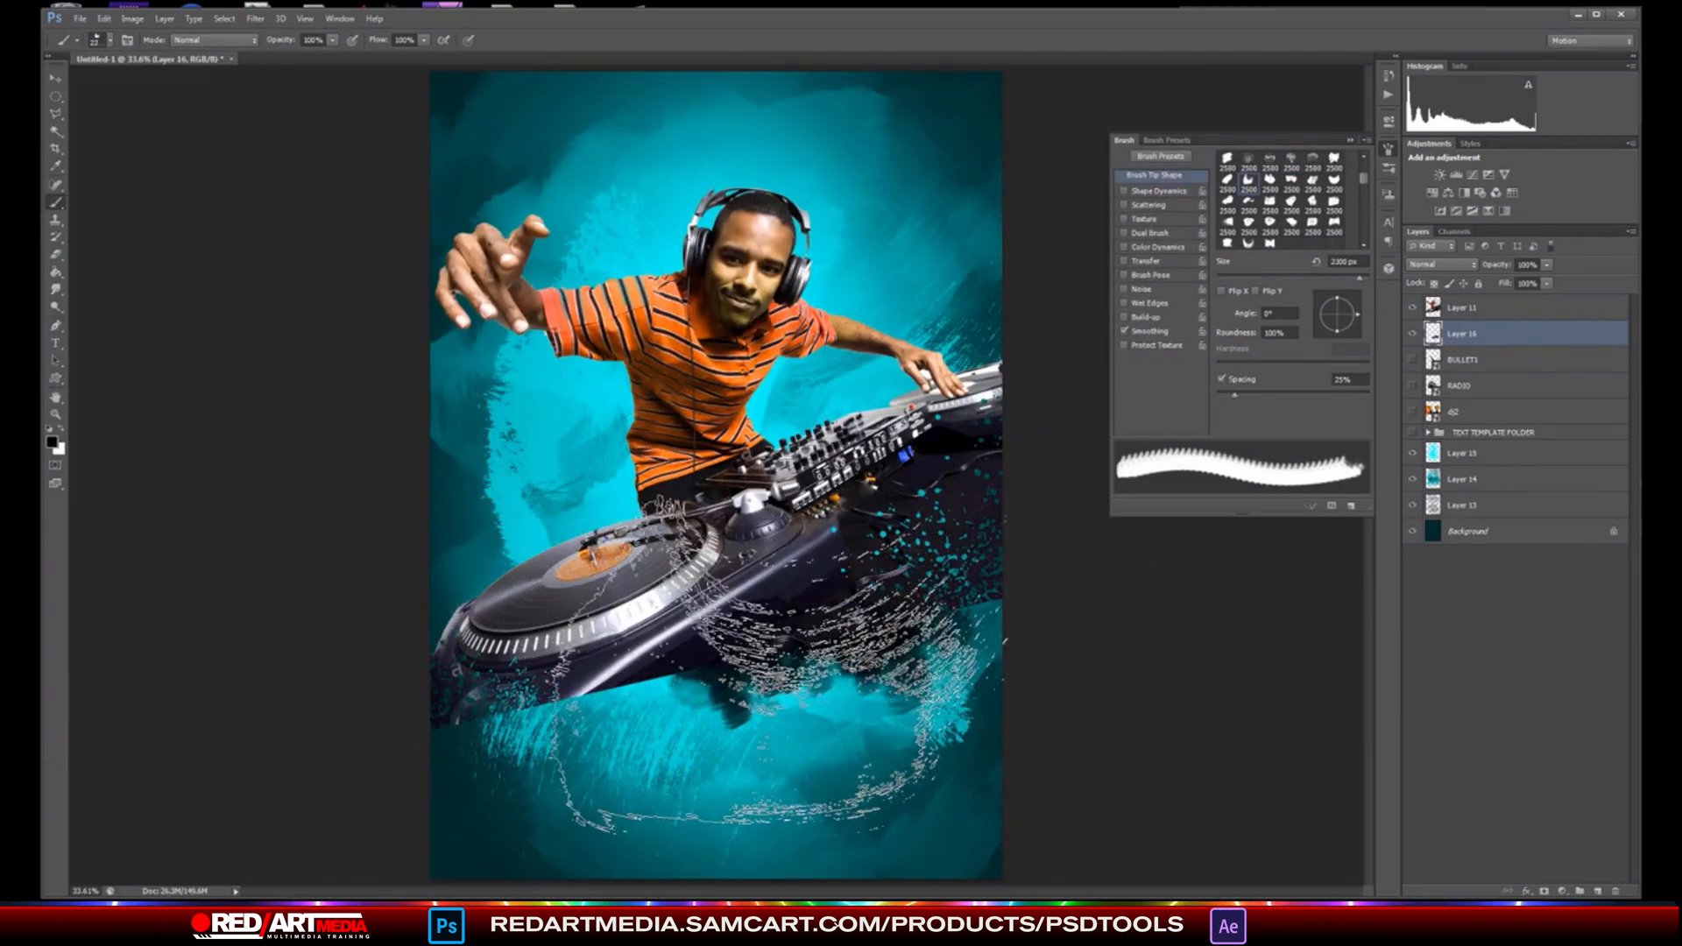
pyautogui.click(625, 663)
pyautogui.press('[')
pyautogui.press('[')
pyautogui.press('[')
pyautogui.press('[')
pyautogui.press('[')
pyautogui.press('[')
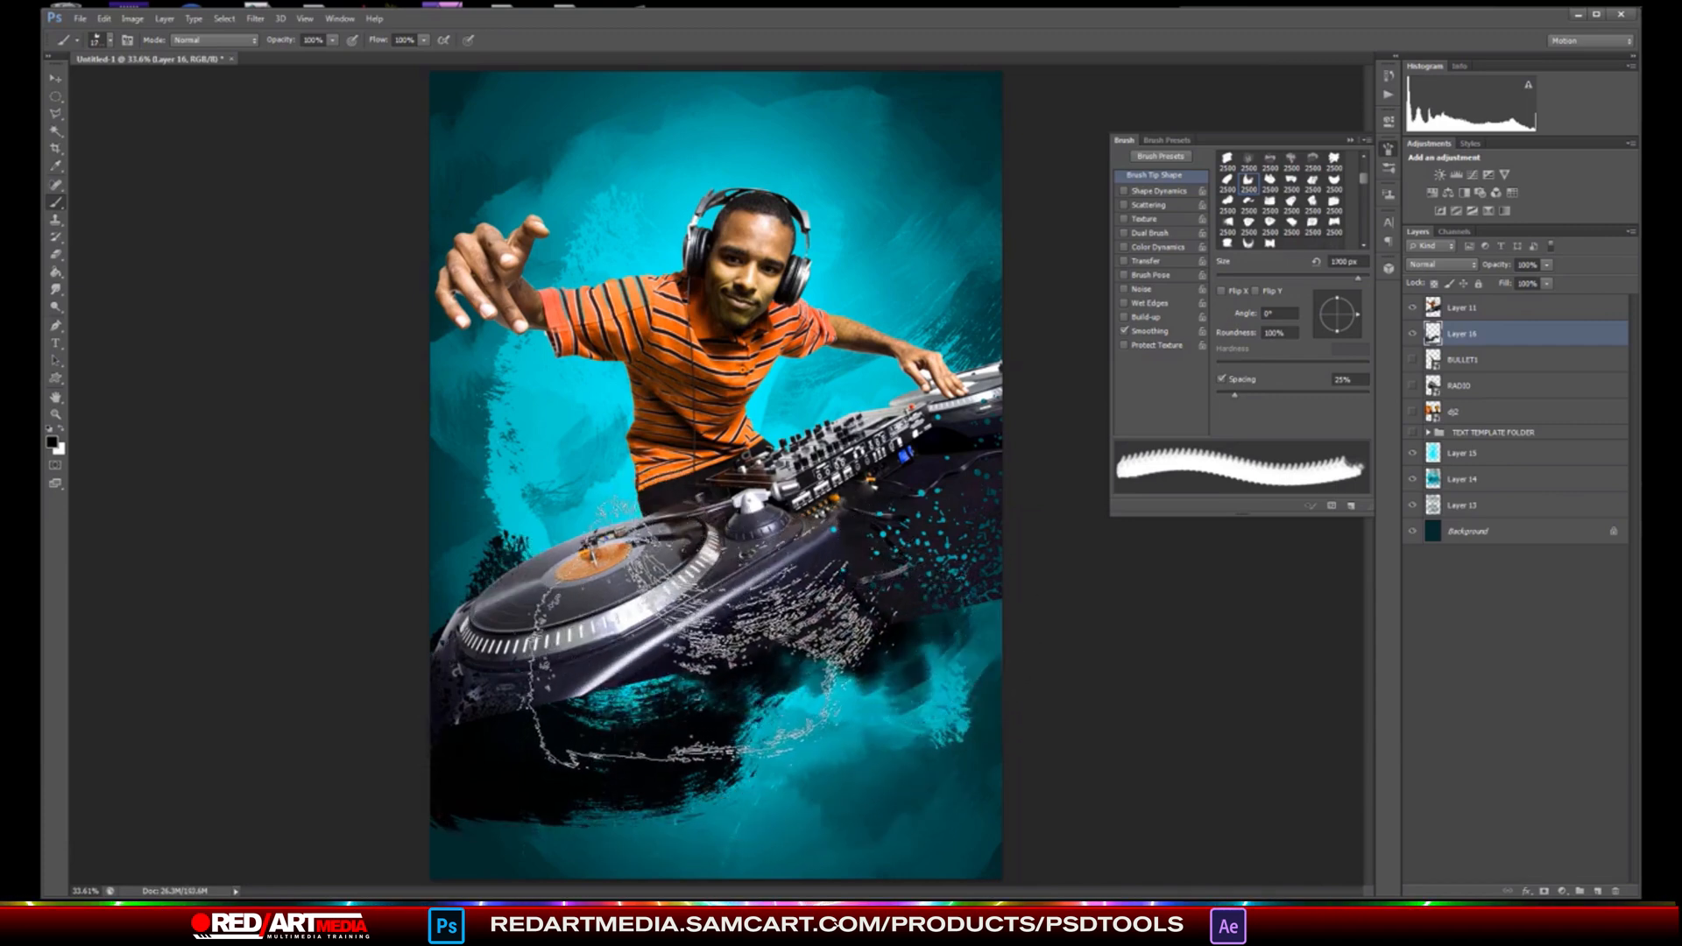
pyautogui.press('[')
pyautogui.press('[')
pyautogui.press('[')
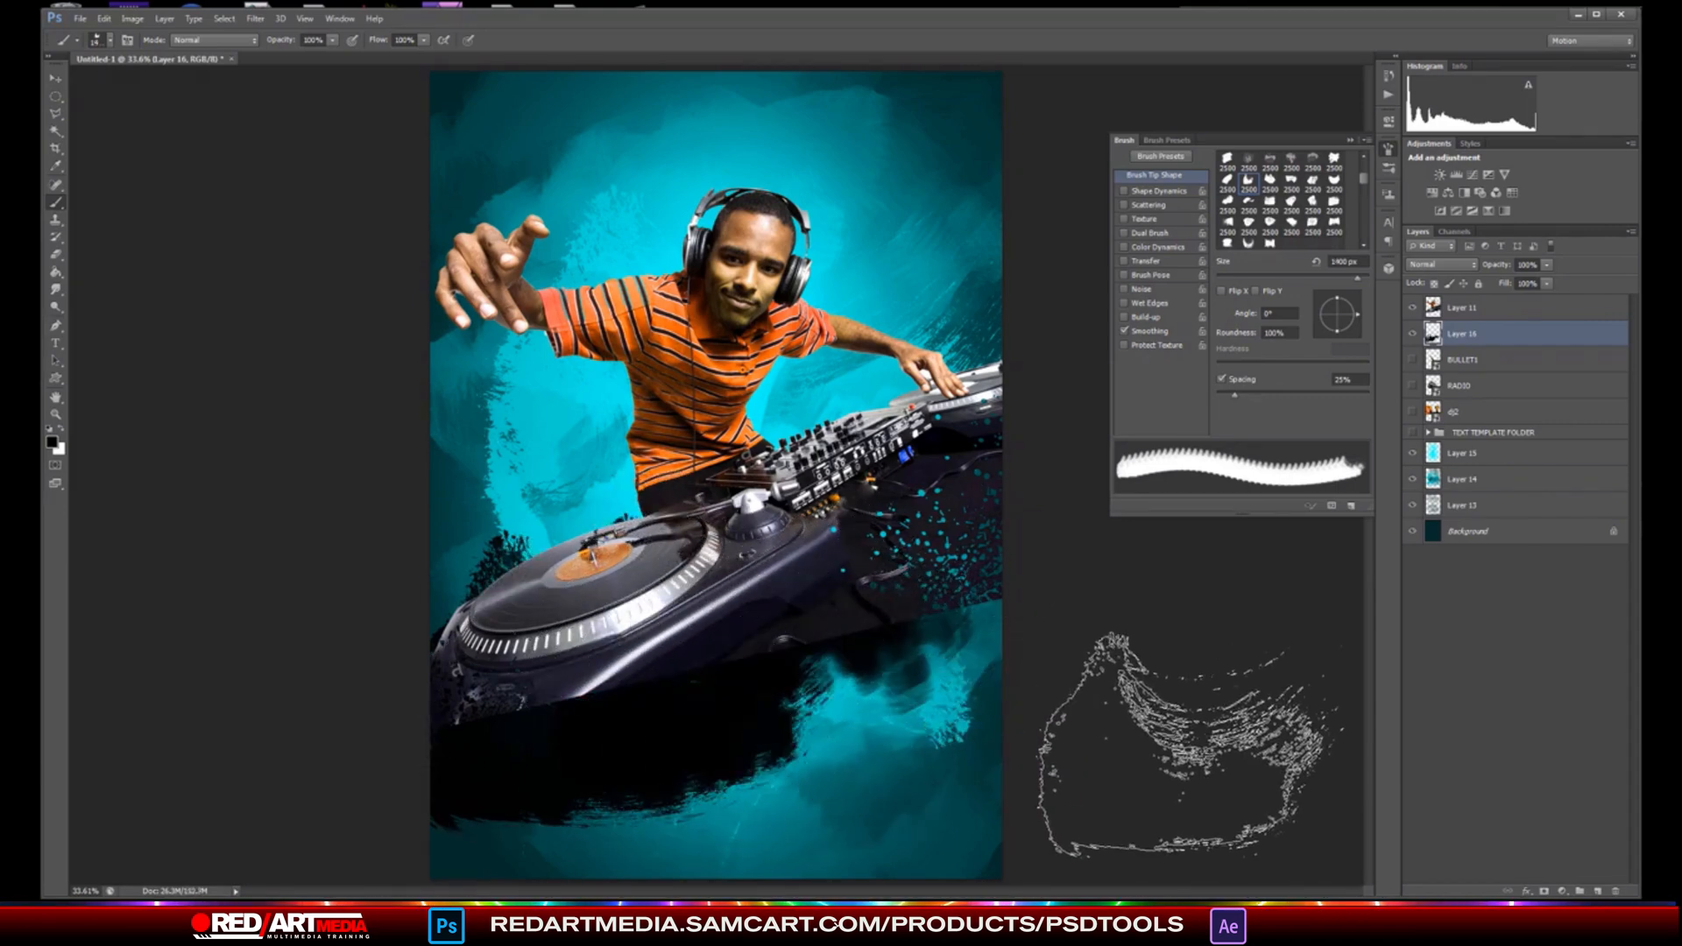
# - Choose a rough dry-stroke tip, reduce it to 900 px and extend the black paint under the turntables' far end
pyautogui.click(112, 40)
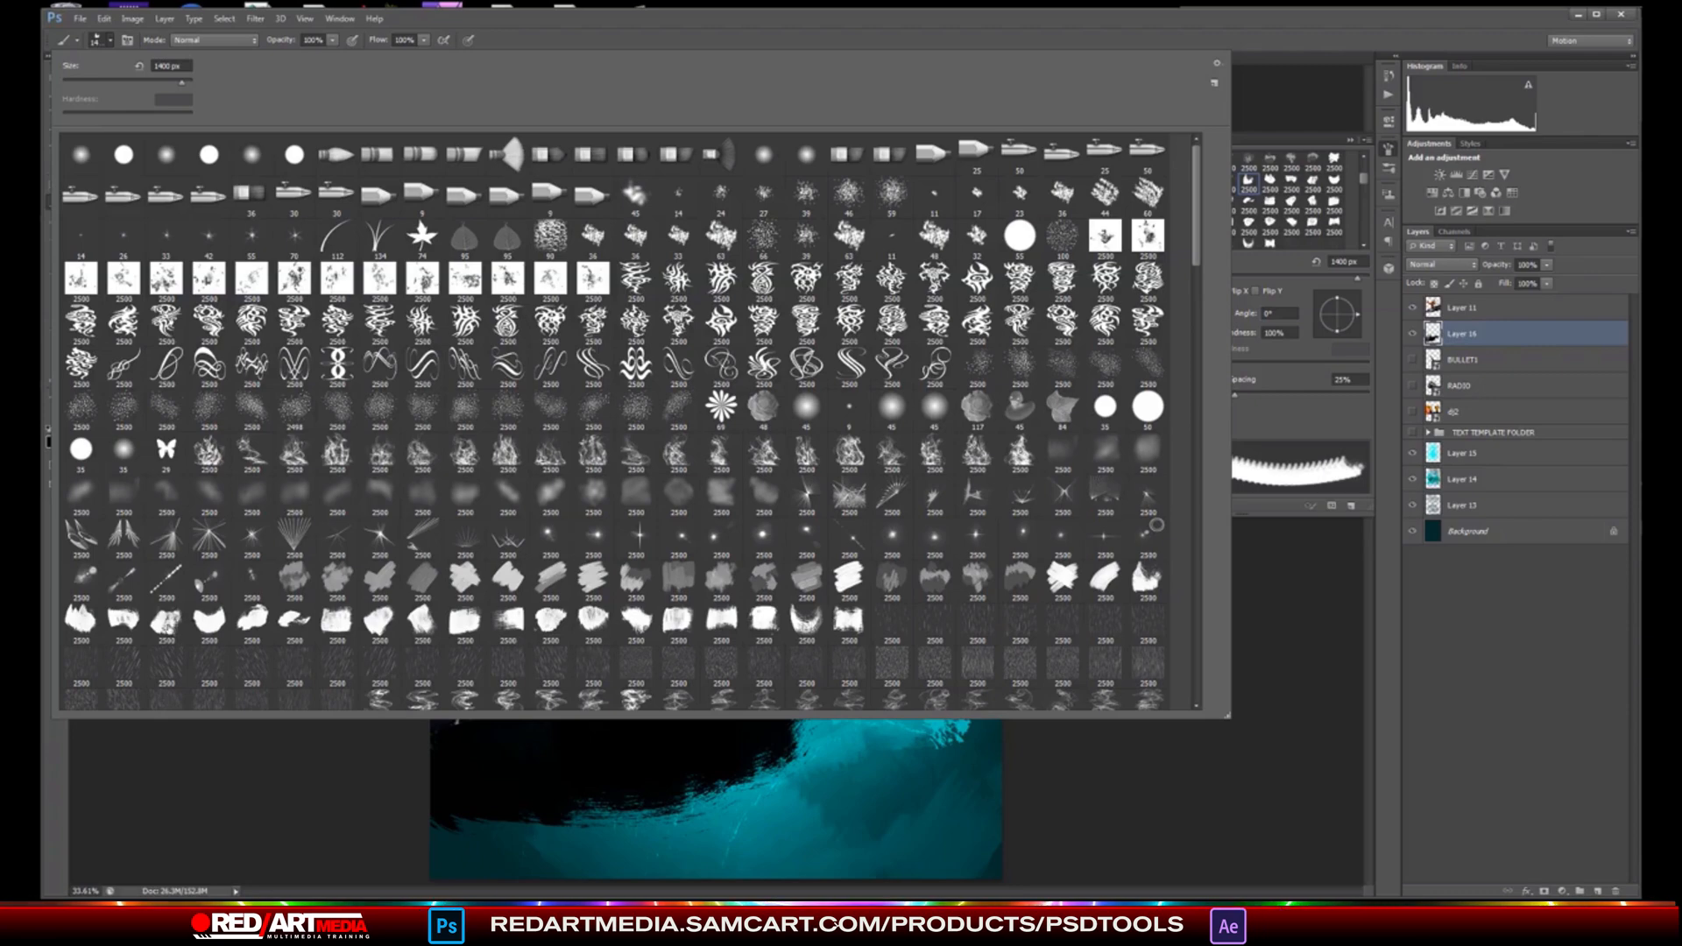
pyautogui.click(166, 622)
pyautogui.press('Return')
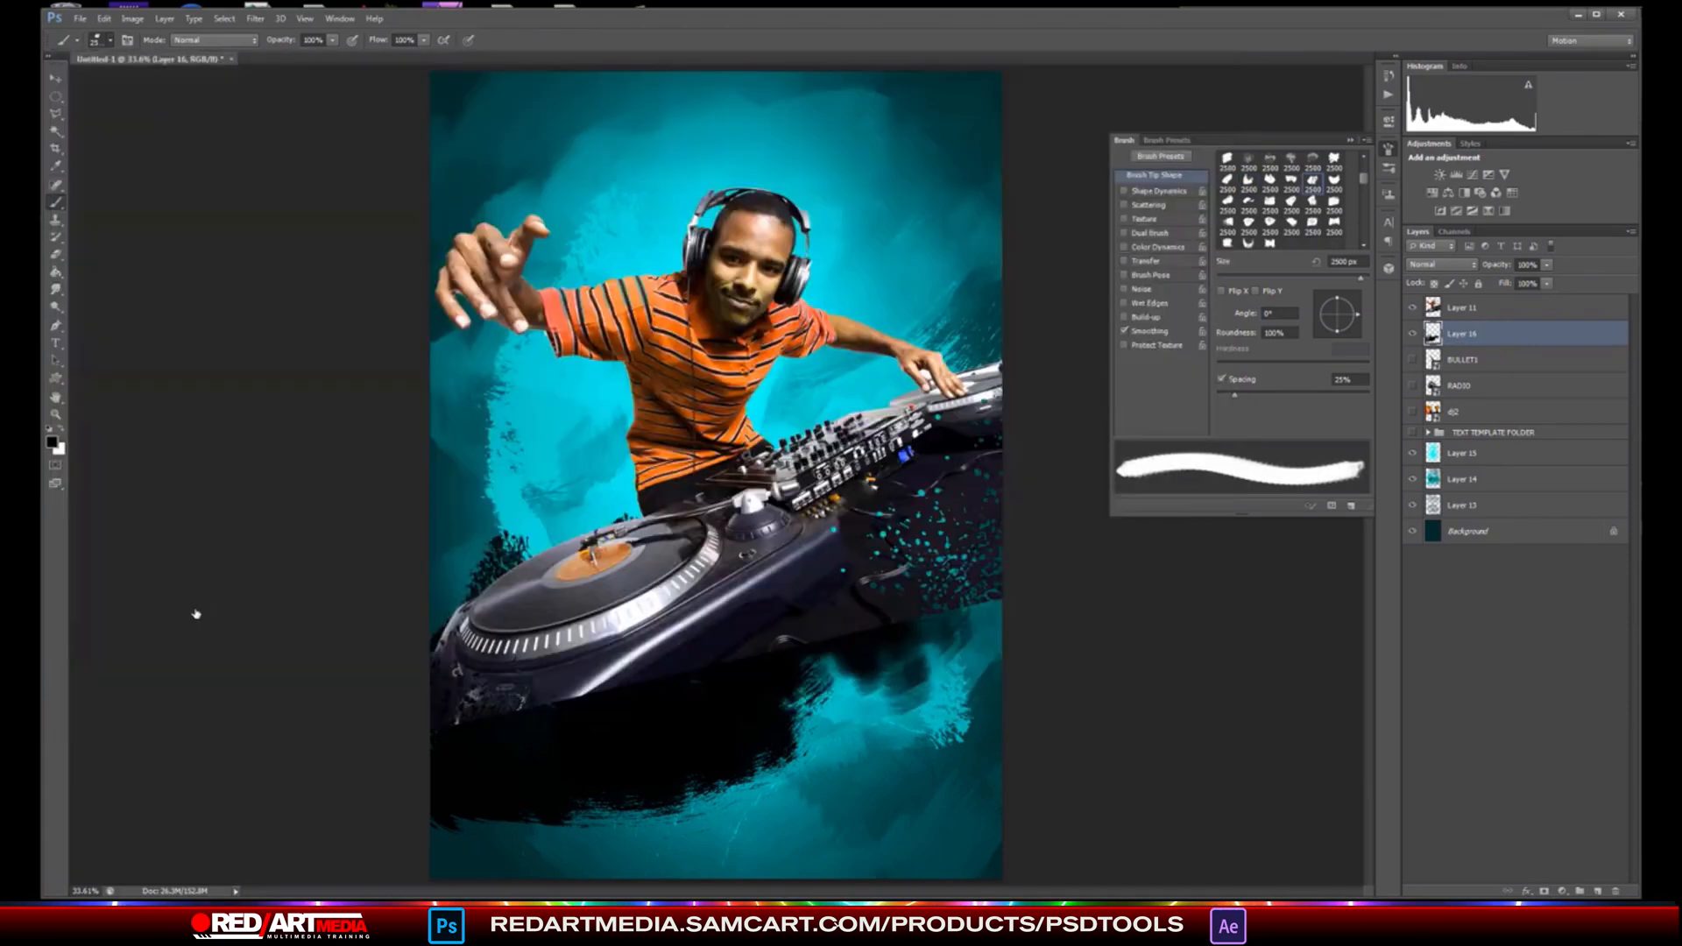
pyautogui.press('[')
pyautogui.press('[')
pyautogui.press('[')
pyautogui.press('[')
pyautogui.press('[')
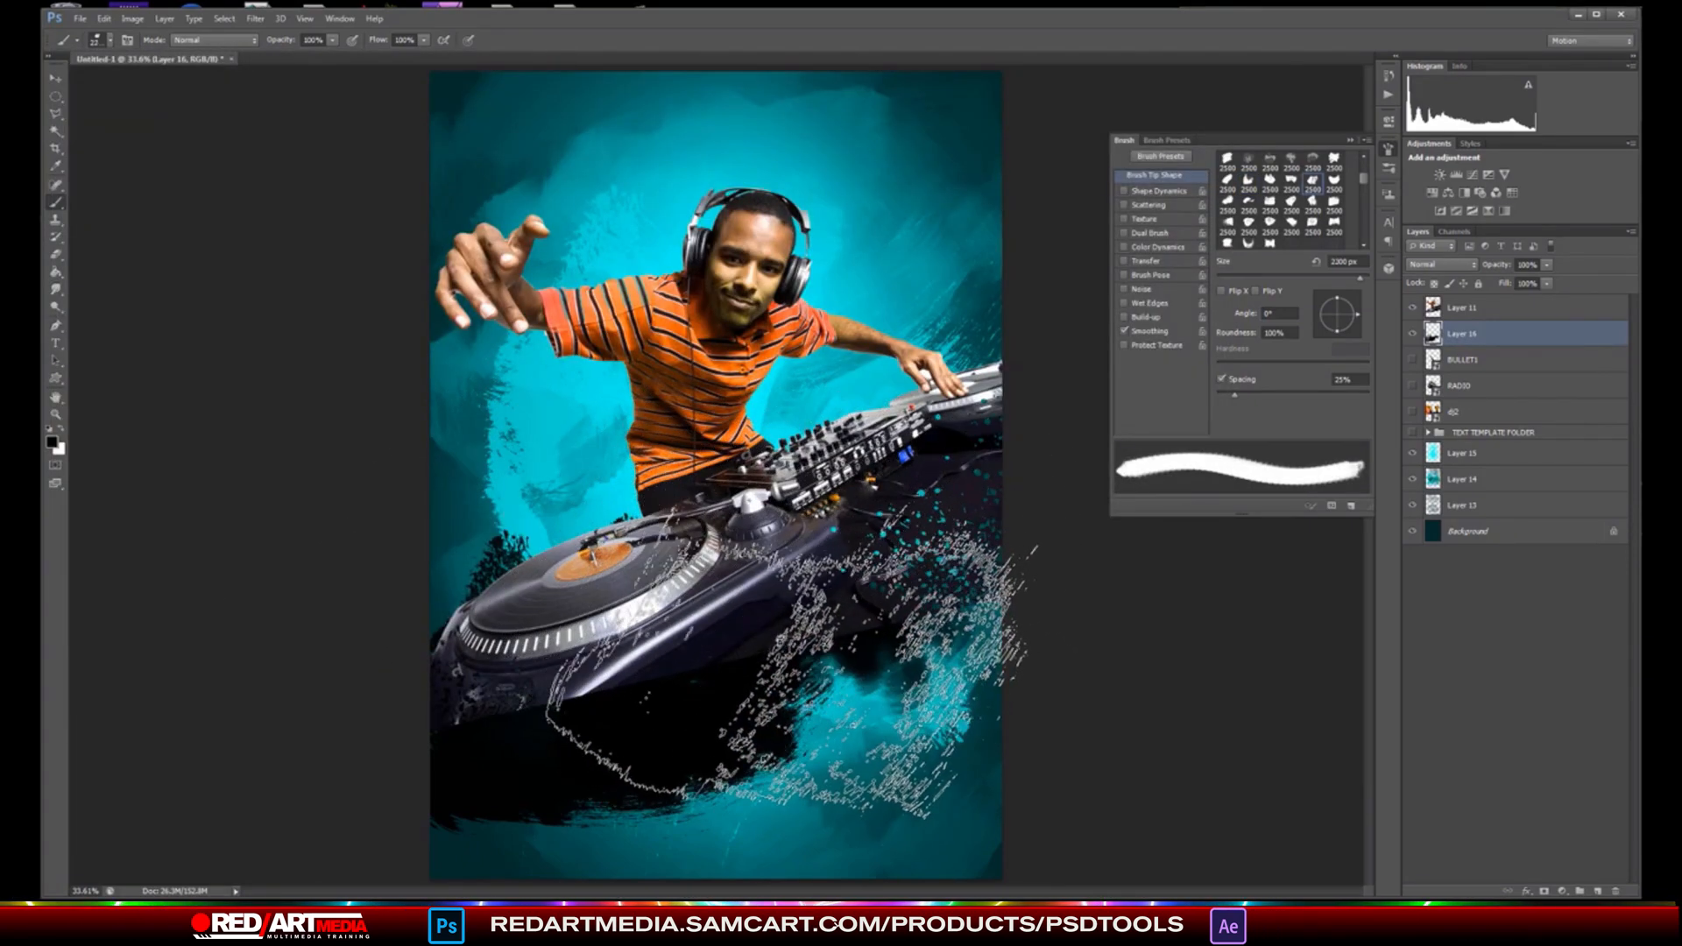
pyautogui.press('[')
pyautogui.press('[')
pyautogui.press('[')
pyautogui.press('[')
pyautogui.press('[')
pyautogui.press('[')
pyautogui.press('[')
pyautogui.press('[')
pyautogui.press('[')
pyautogui.press('[')
pyautogui.press('[')
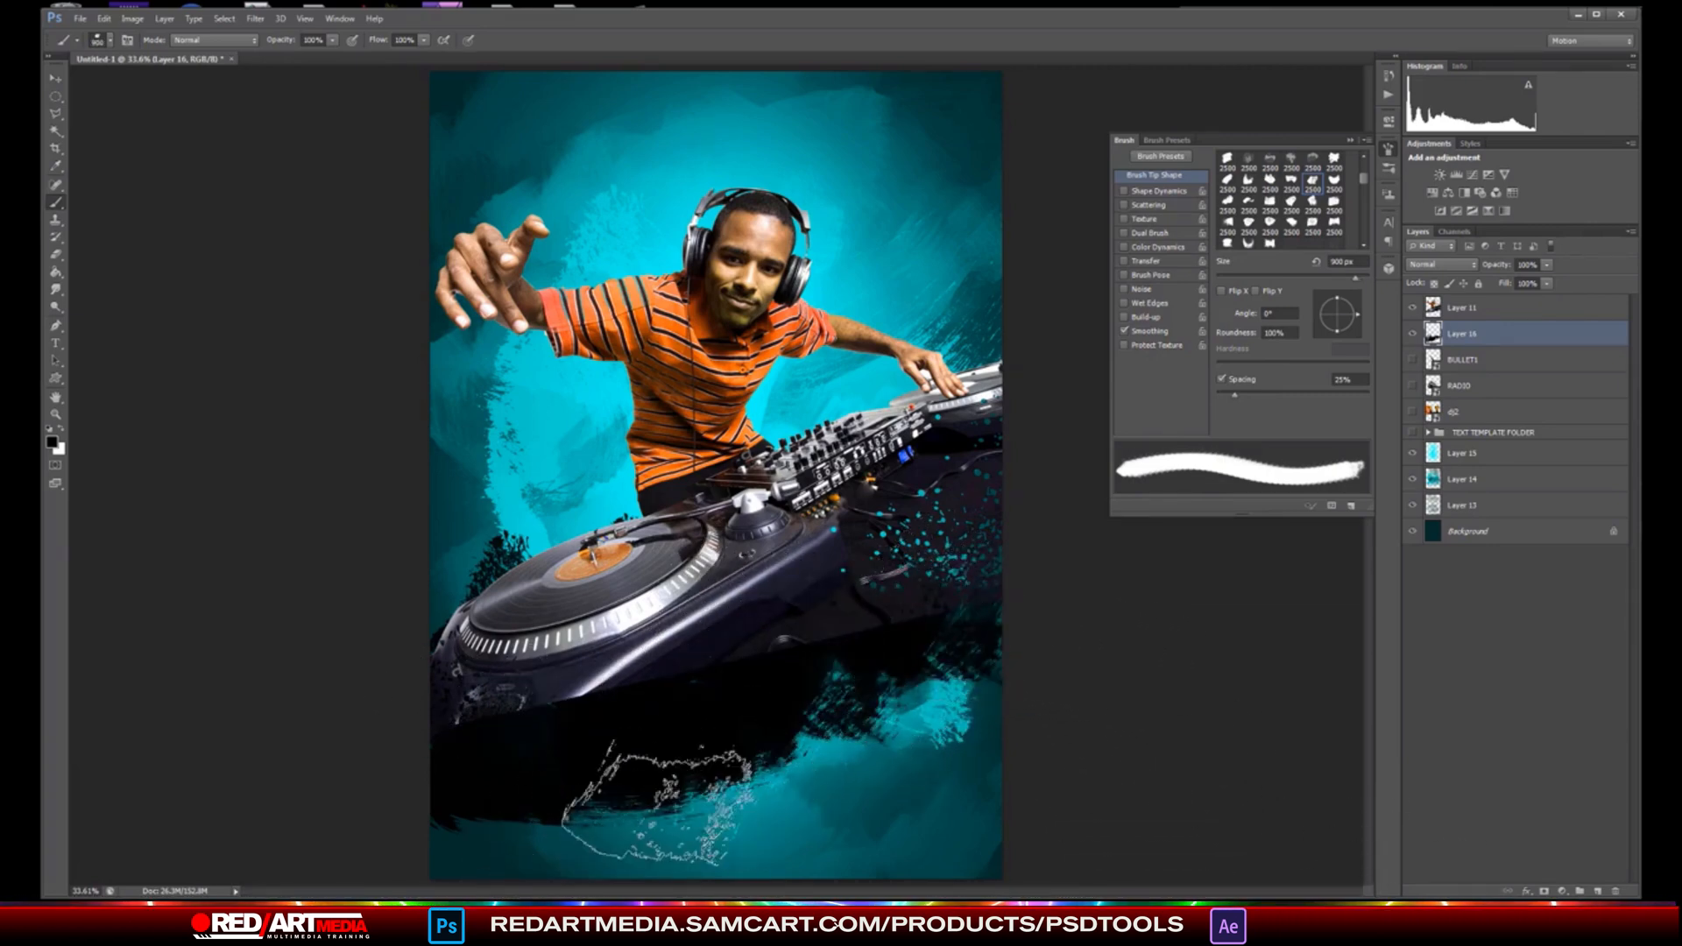
# - Erase the lower part of the black paint beneath the near turntable with the 2500 px eraser tip
pyautogui.click(56, 256)
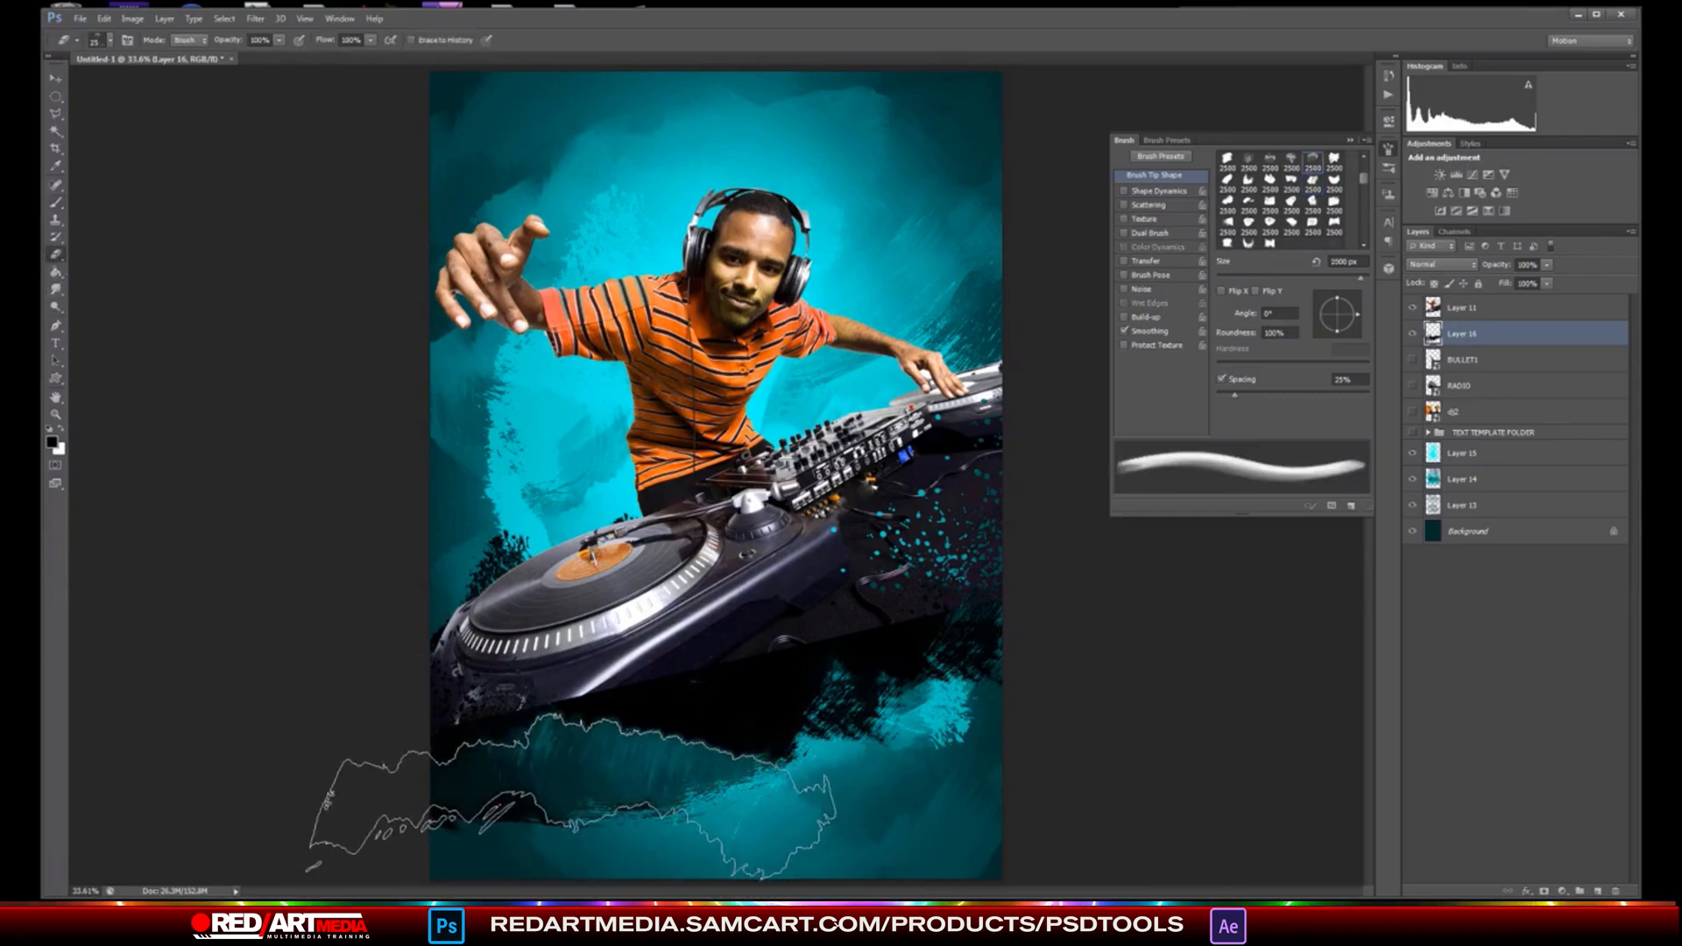
pyautogui.click(572, 795)
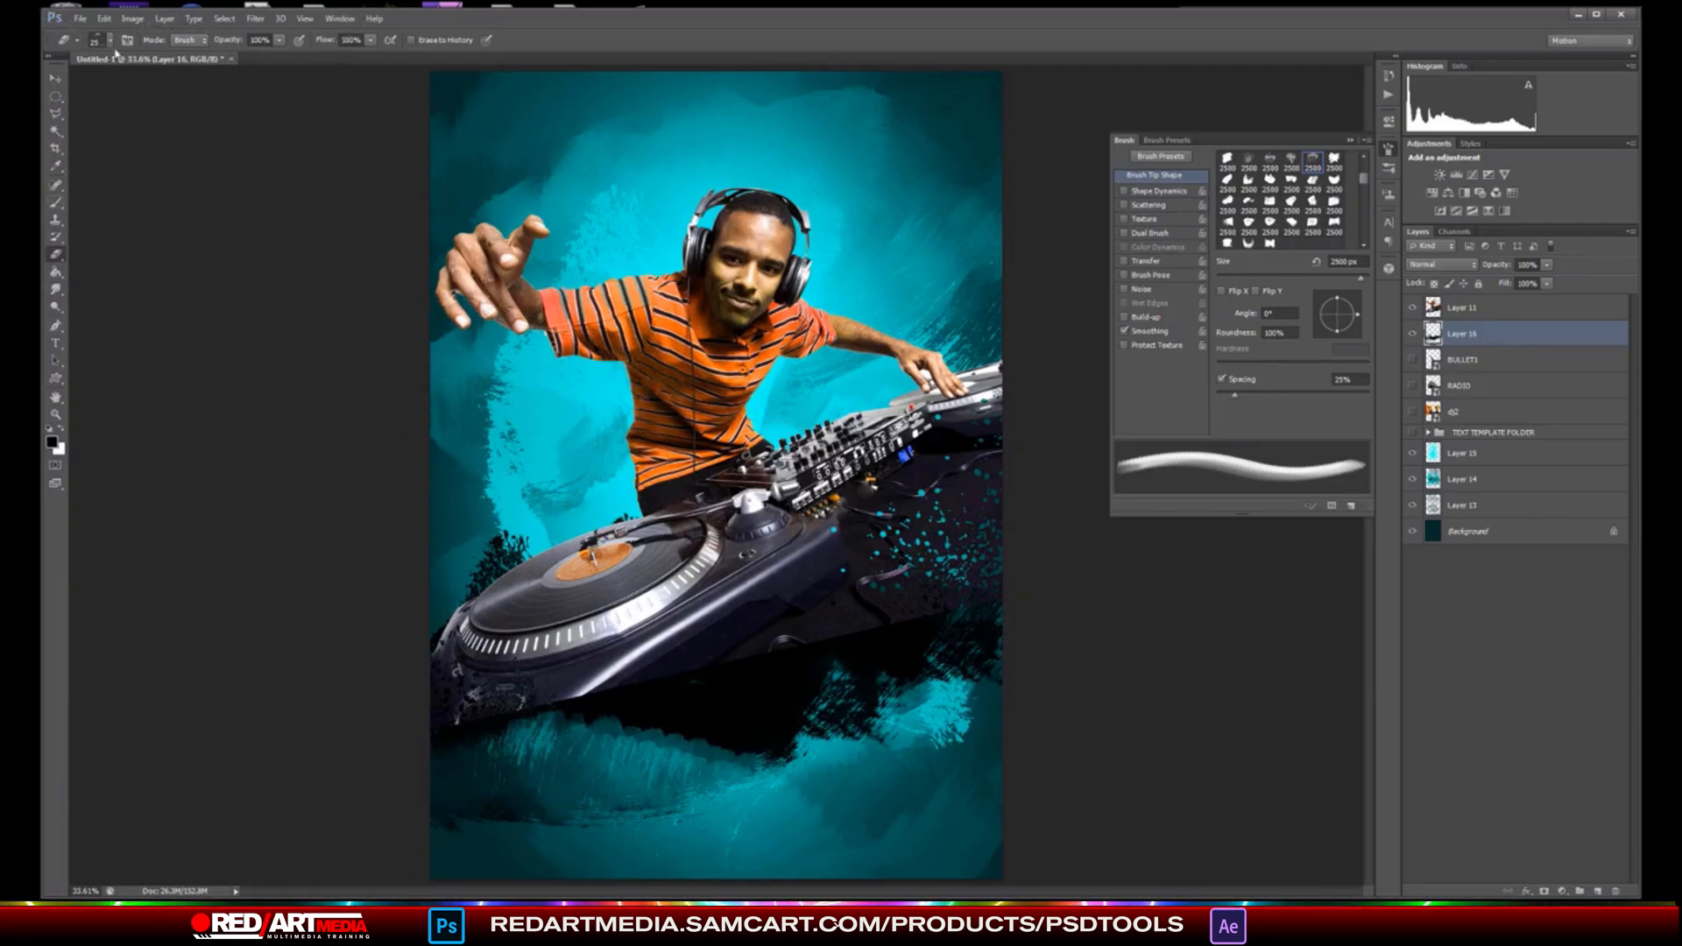
# - Switch to the Brush with a squarish rough tip, reduce it to 1100 px and repaint black below and behind the near turntable
pyautogui.click(56, 205)
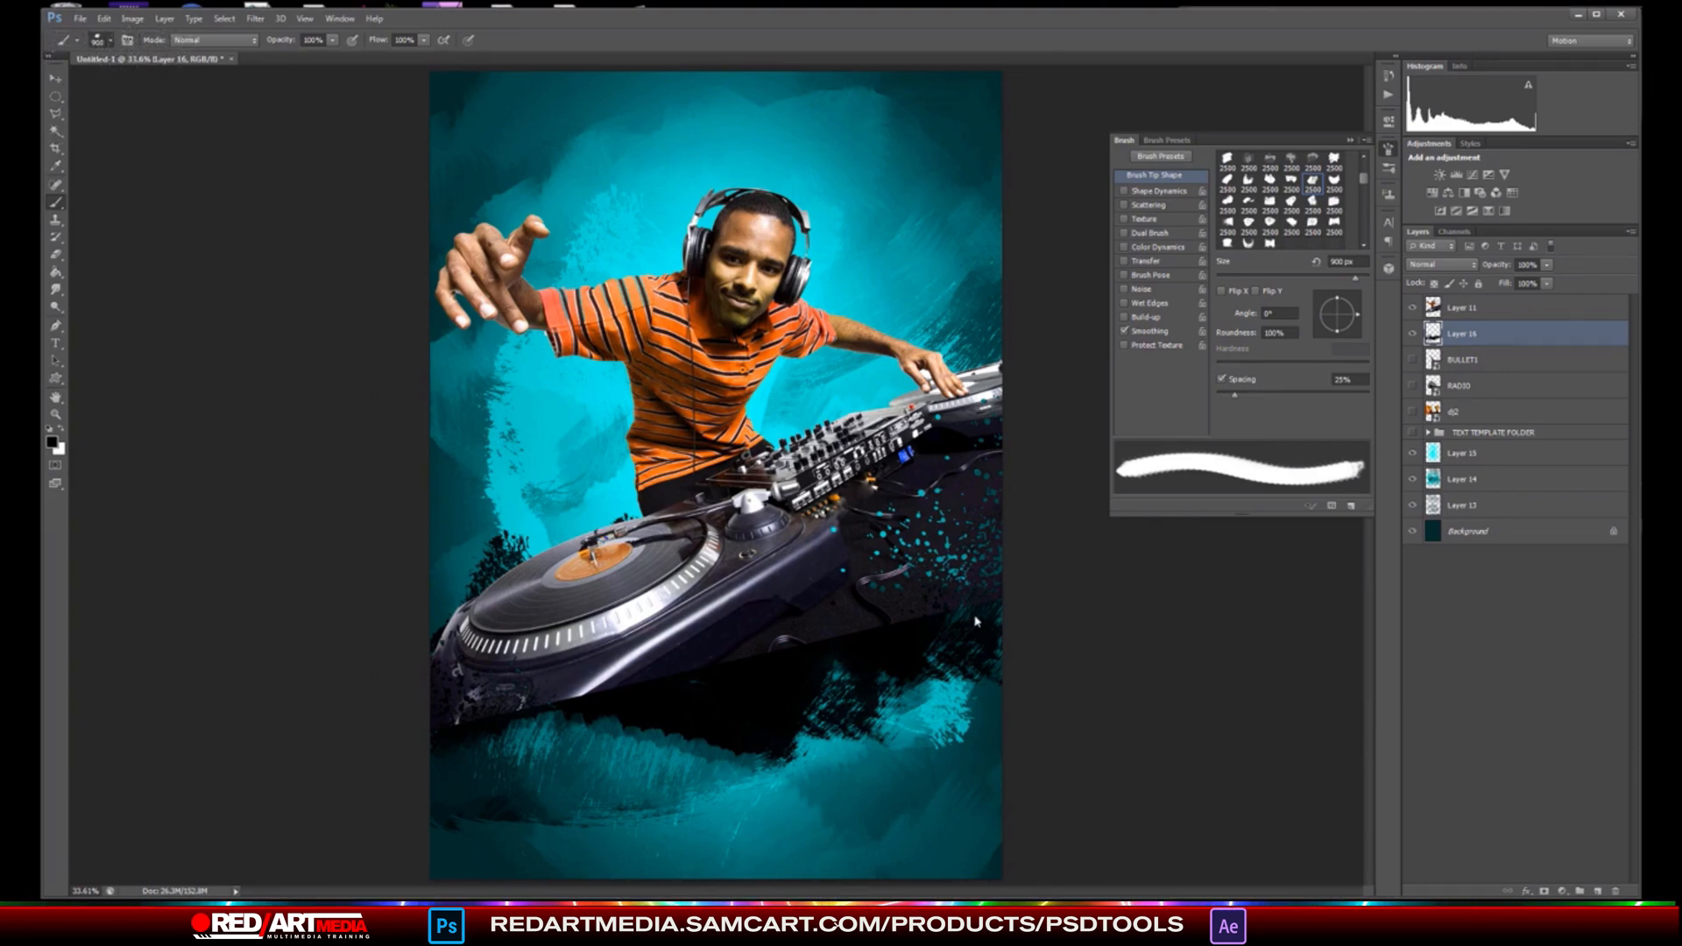
pyautogui.rightClick(901, 544)
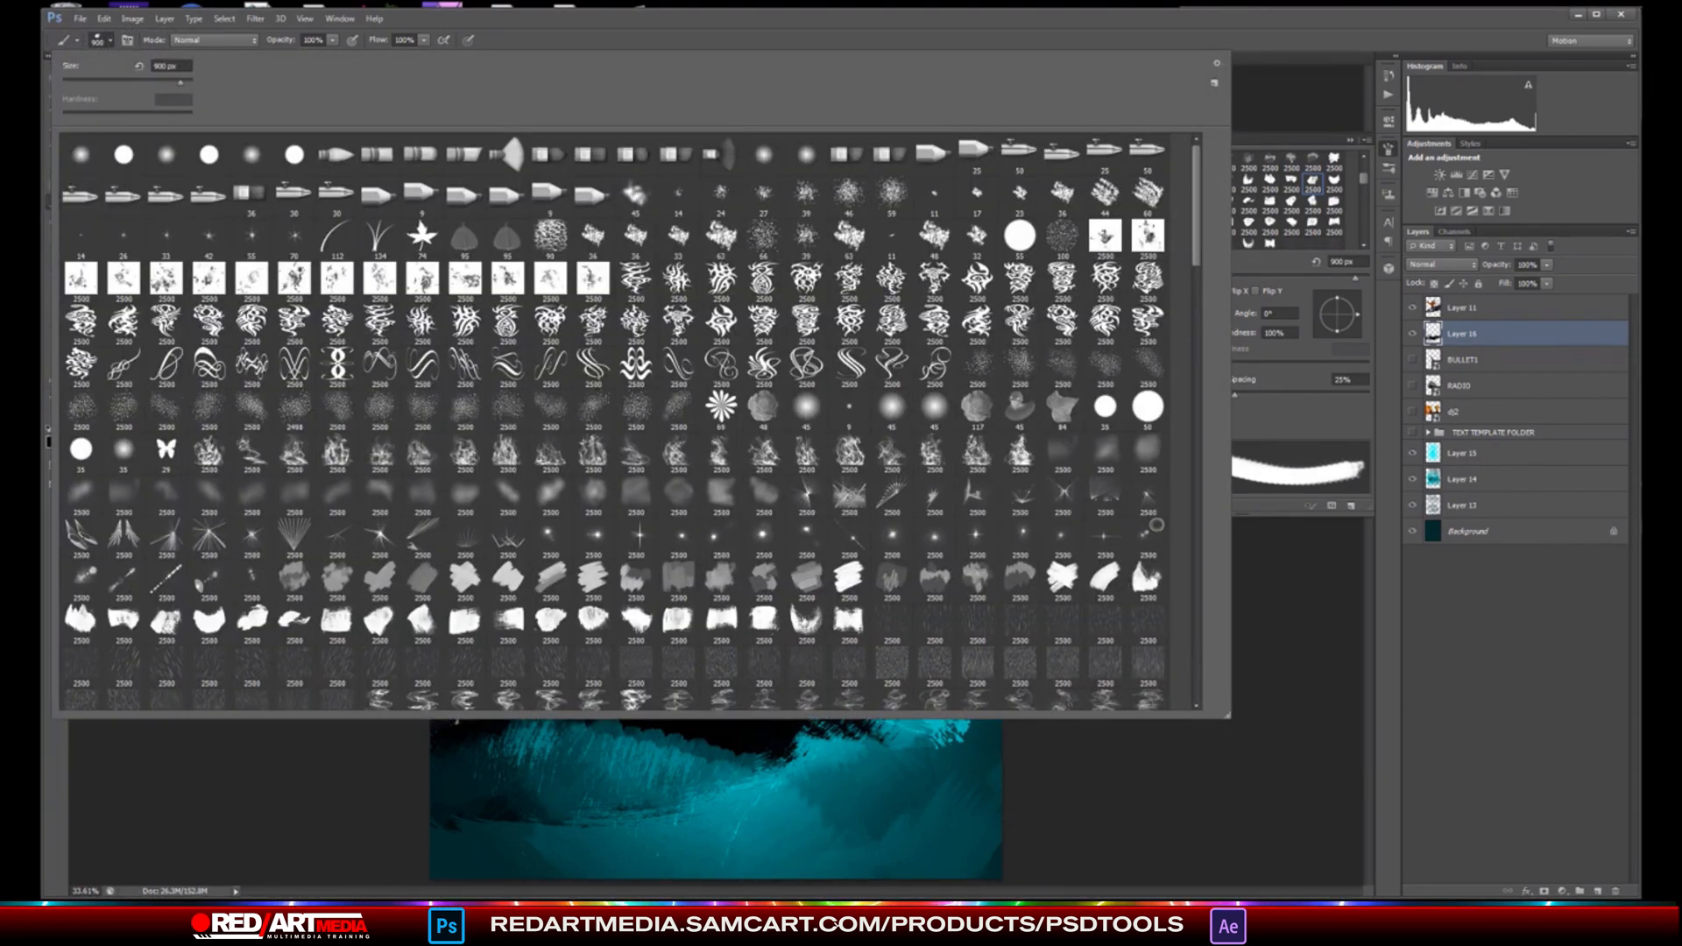
pyautogui.doubleClick(842, 619)
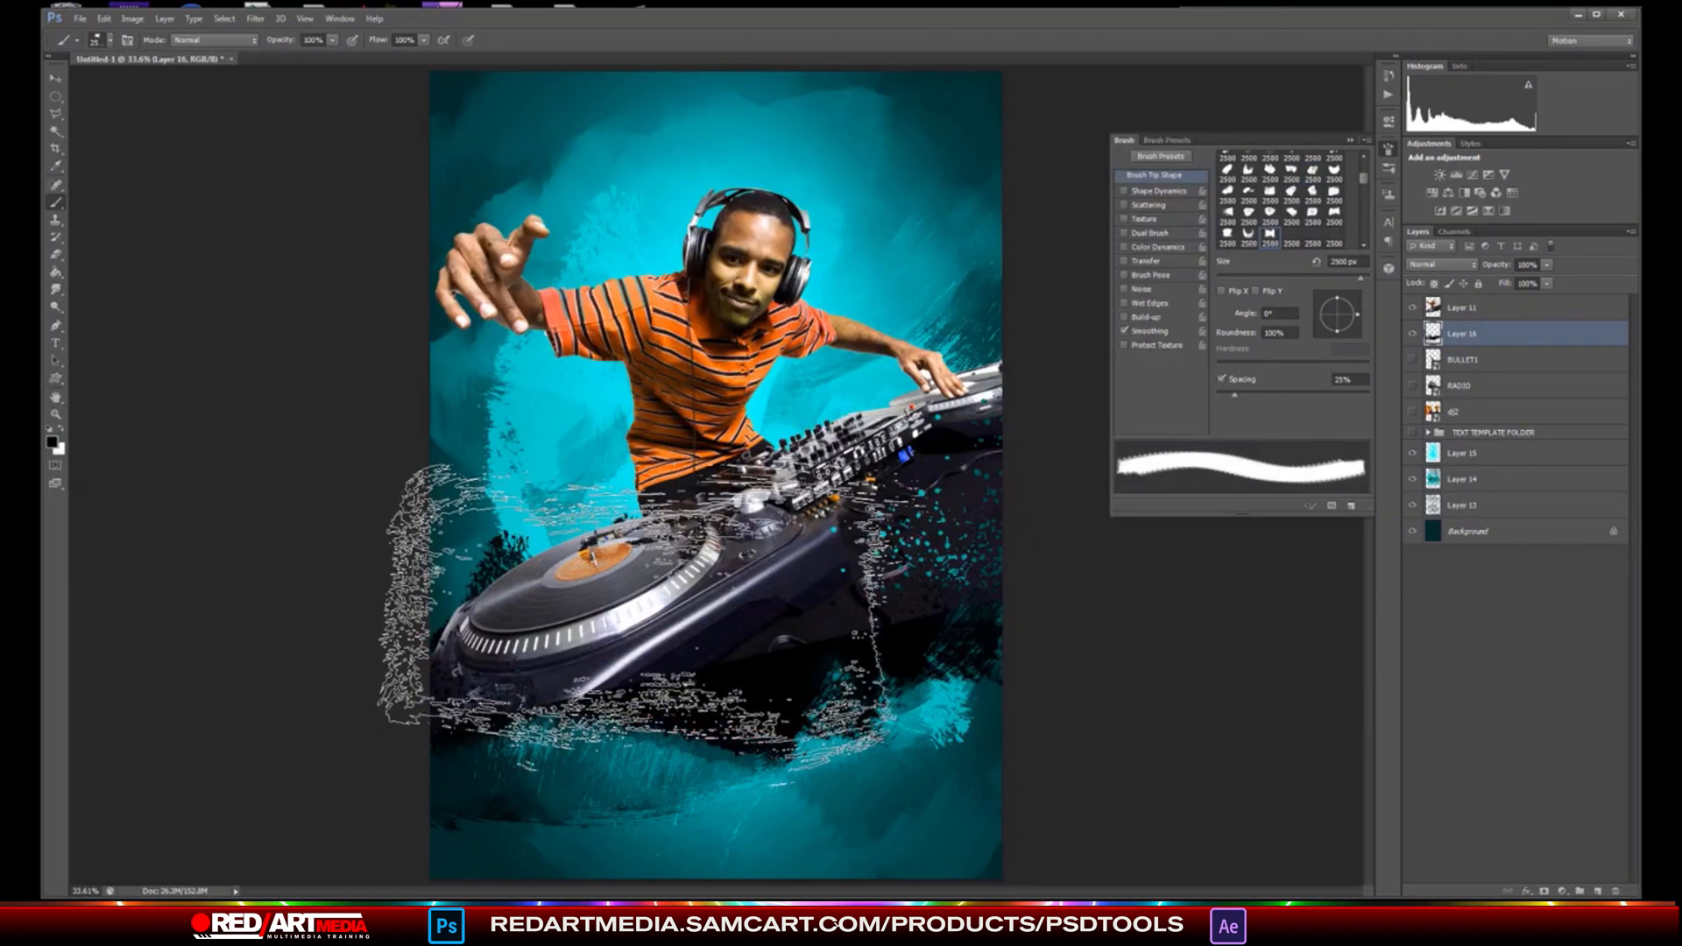
pyautogui.press('[')
pyautogui.press('[')
pyautogui.press('[')
pyautogui.press('[')
pyautogui.press('[')
pyautogui.press('[')
pyautogui.press('[')
pyautogui.press('[')
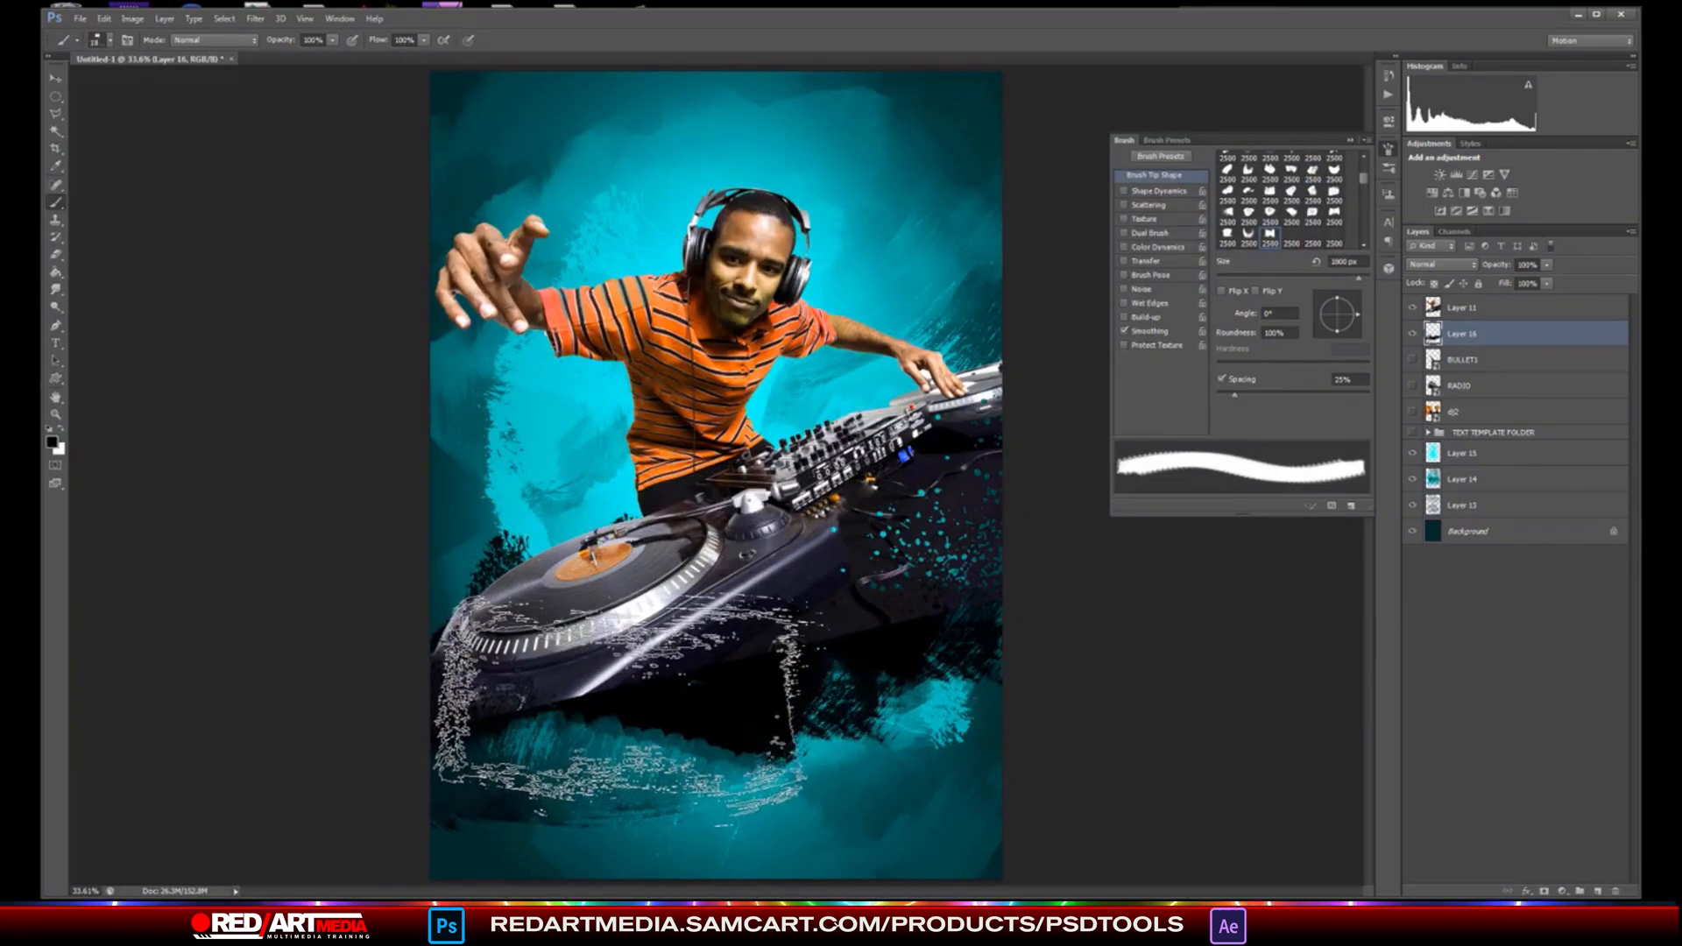
pyautogui.moveTo(587, 701)
pyautogui.mouseDown()
pyautogui.moveTo(817, 701)
pyautogui.moveTo(726, 713)
pyautogui.moveTo(700, 738)
pyautogui.moveTo(1061, 824)
pyautogui.mouseUp()
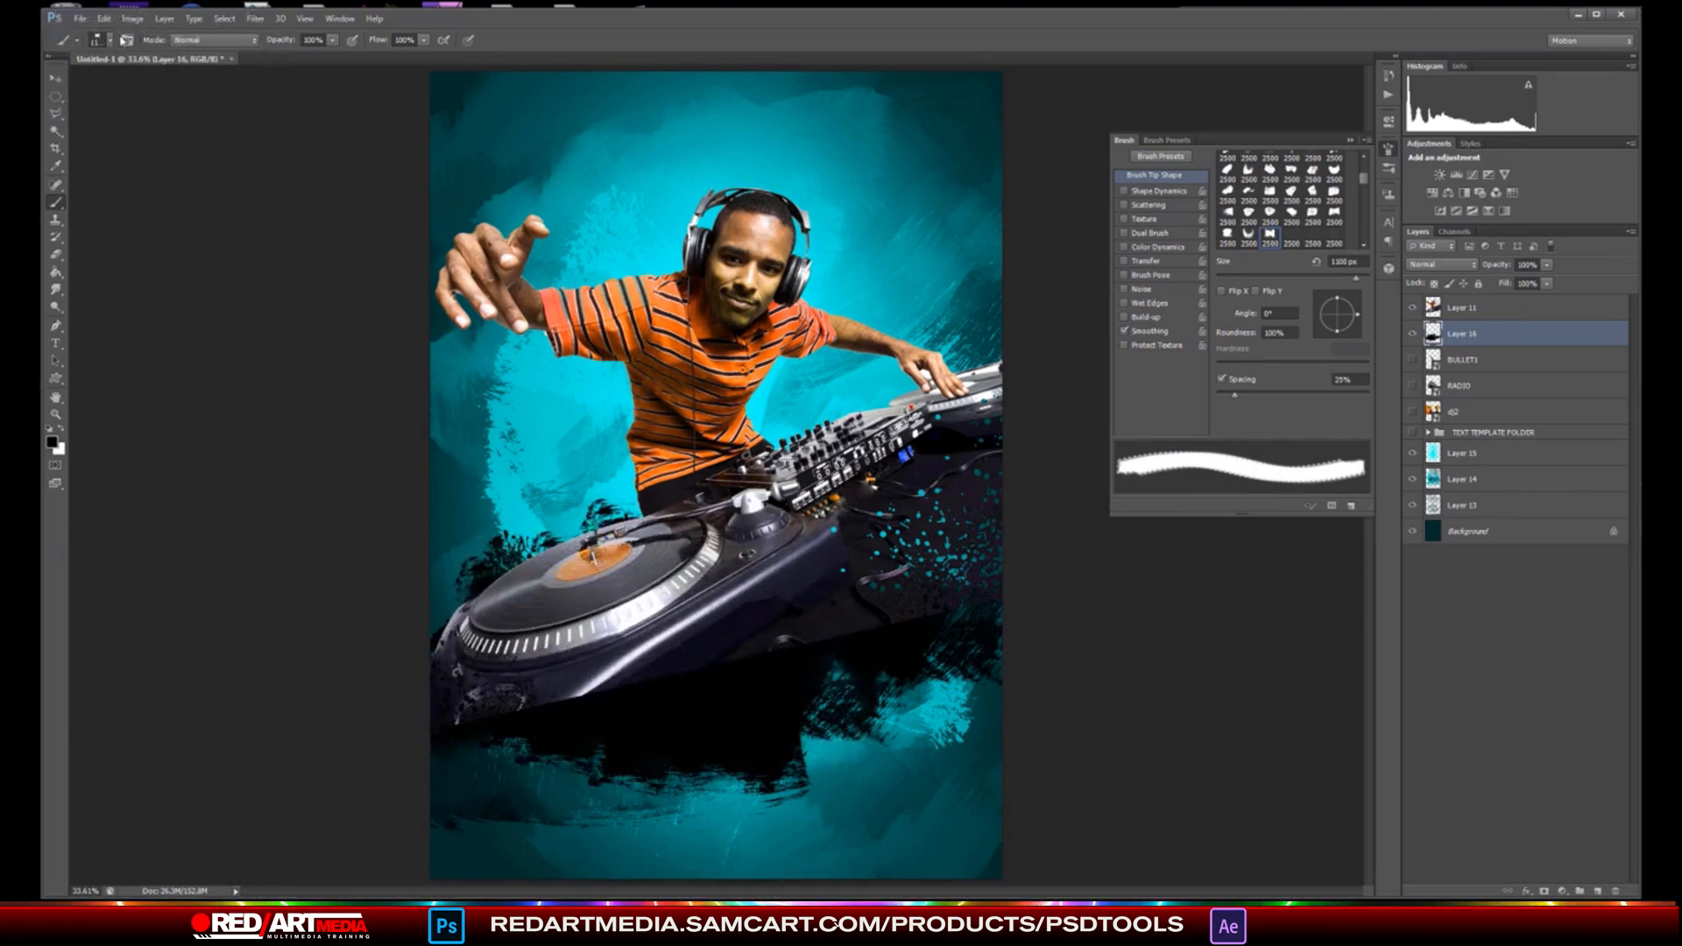
# - Choose the curved bristle tip, reduce it to 2100 px and stamp black bristle strokes behind both sides of the DJ
pyautogui.click(111, 40)
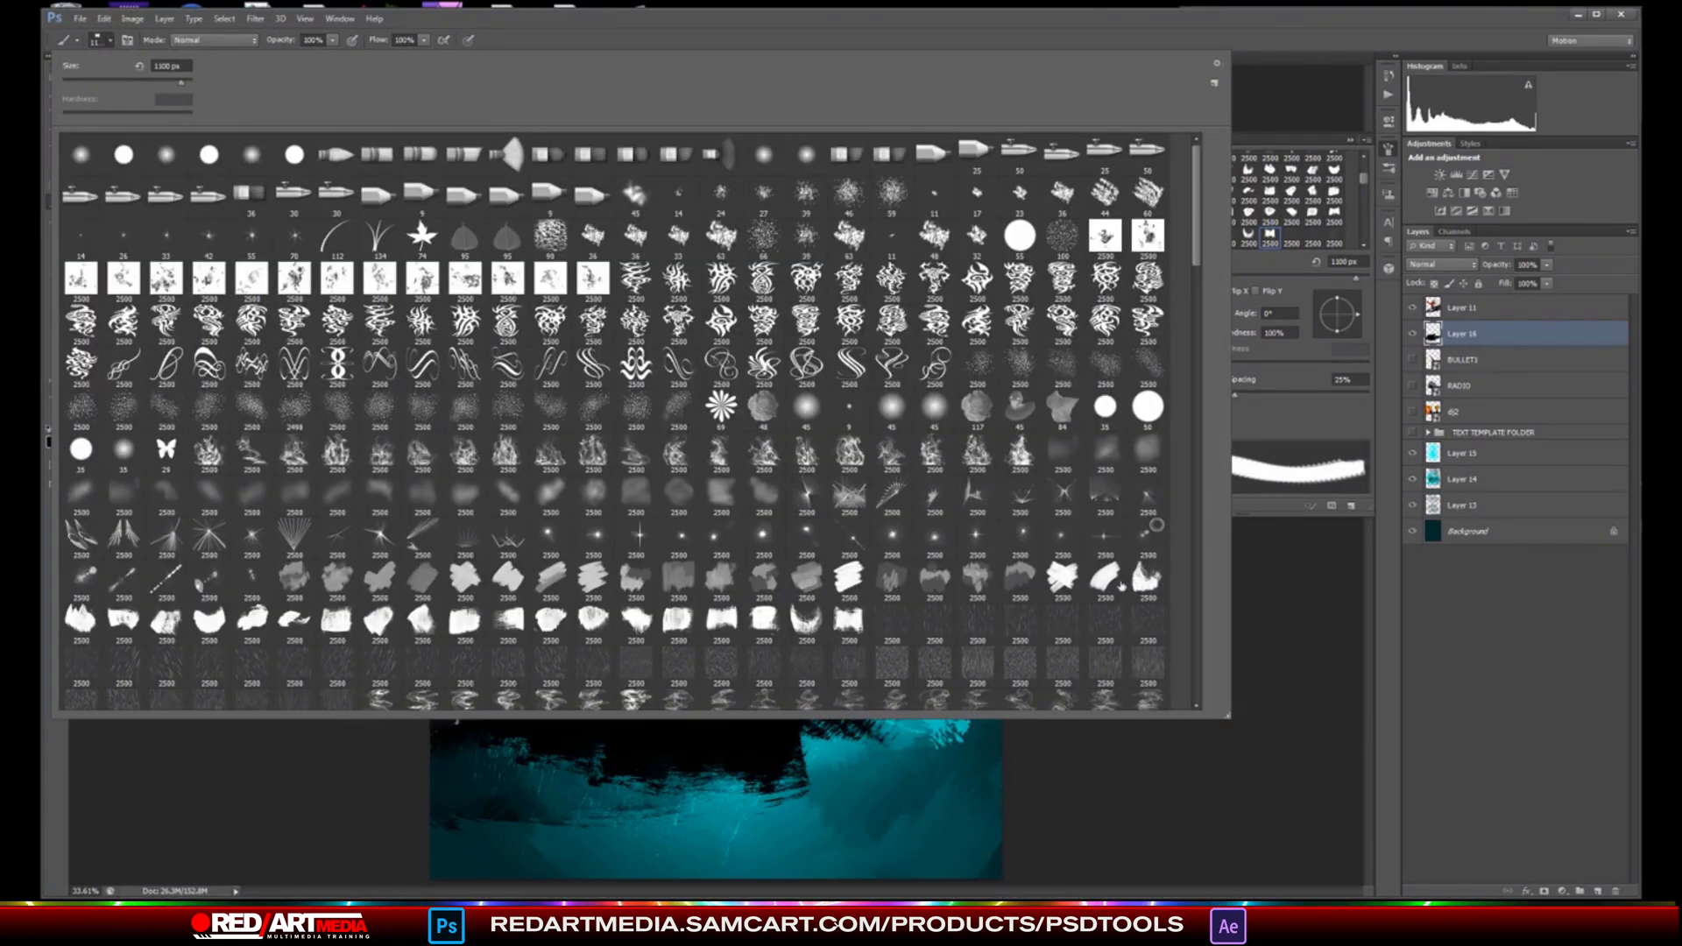
pyautogui.doubleClick(1151, 531)
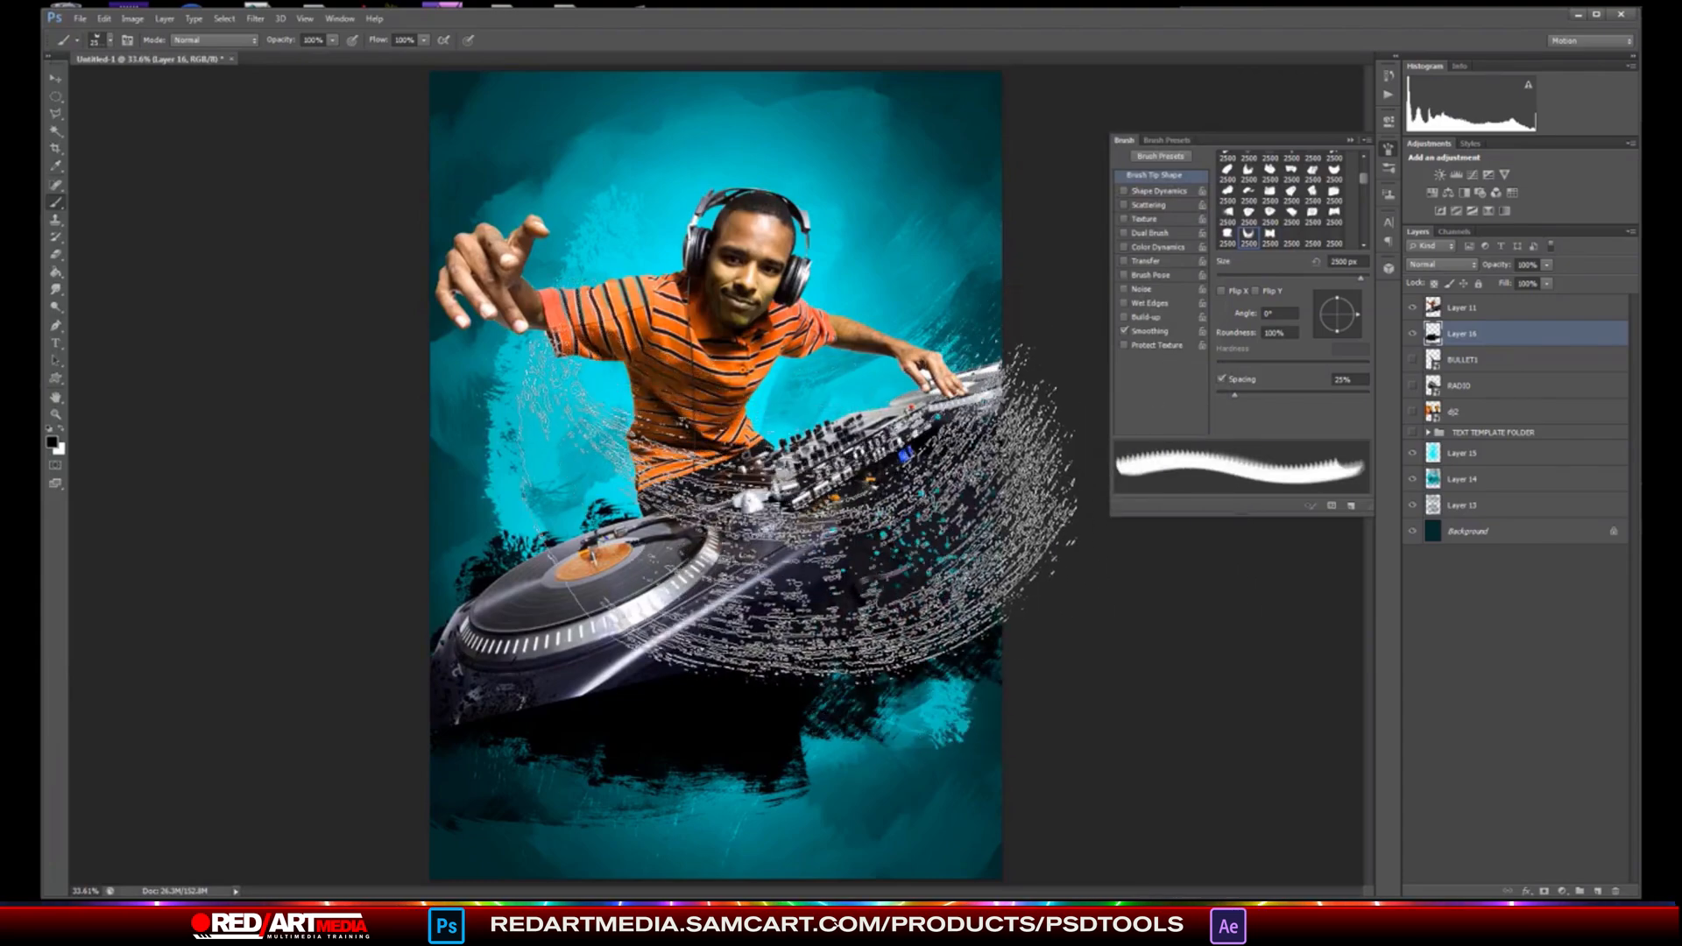
pyautogui.press('[')
pyautogui.press('[')
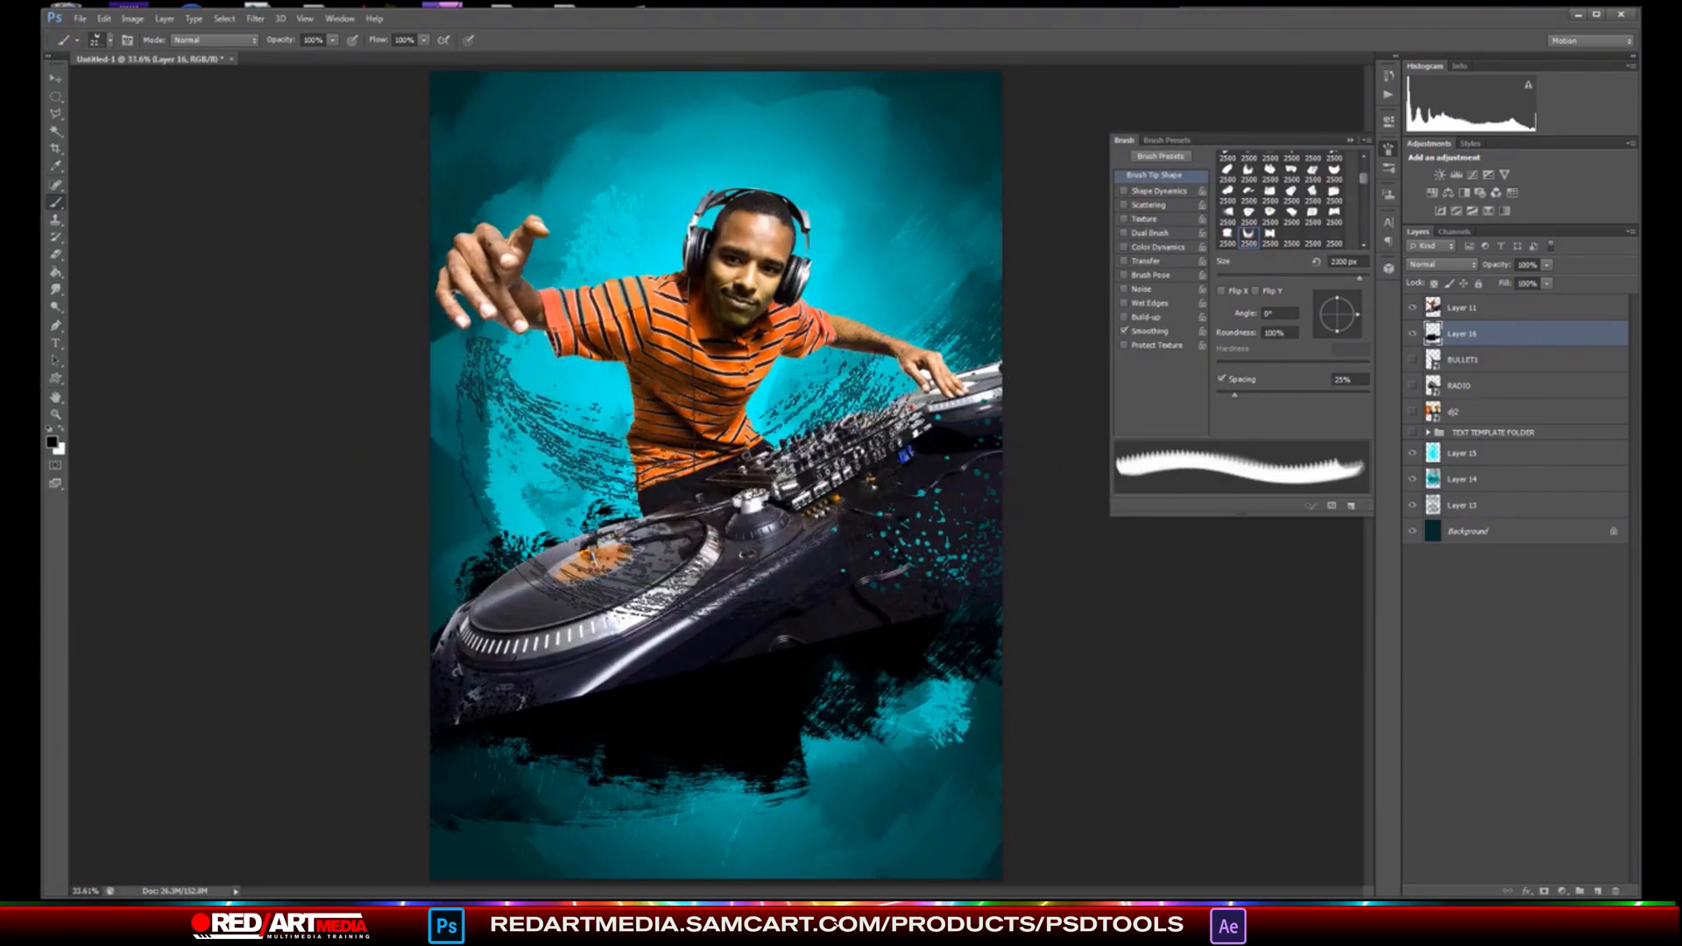
pyautogui.click(670, 493)
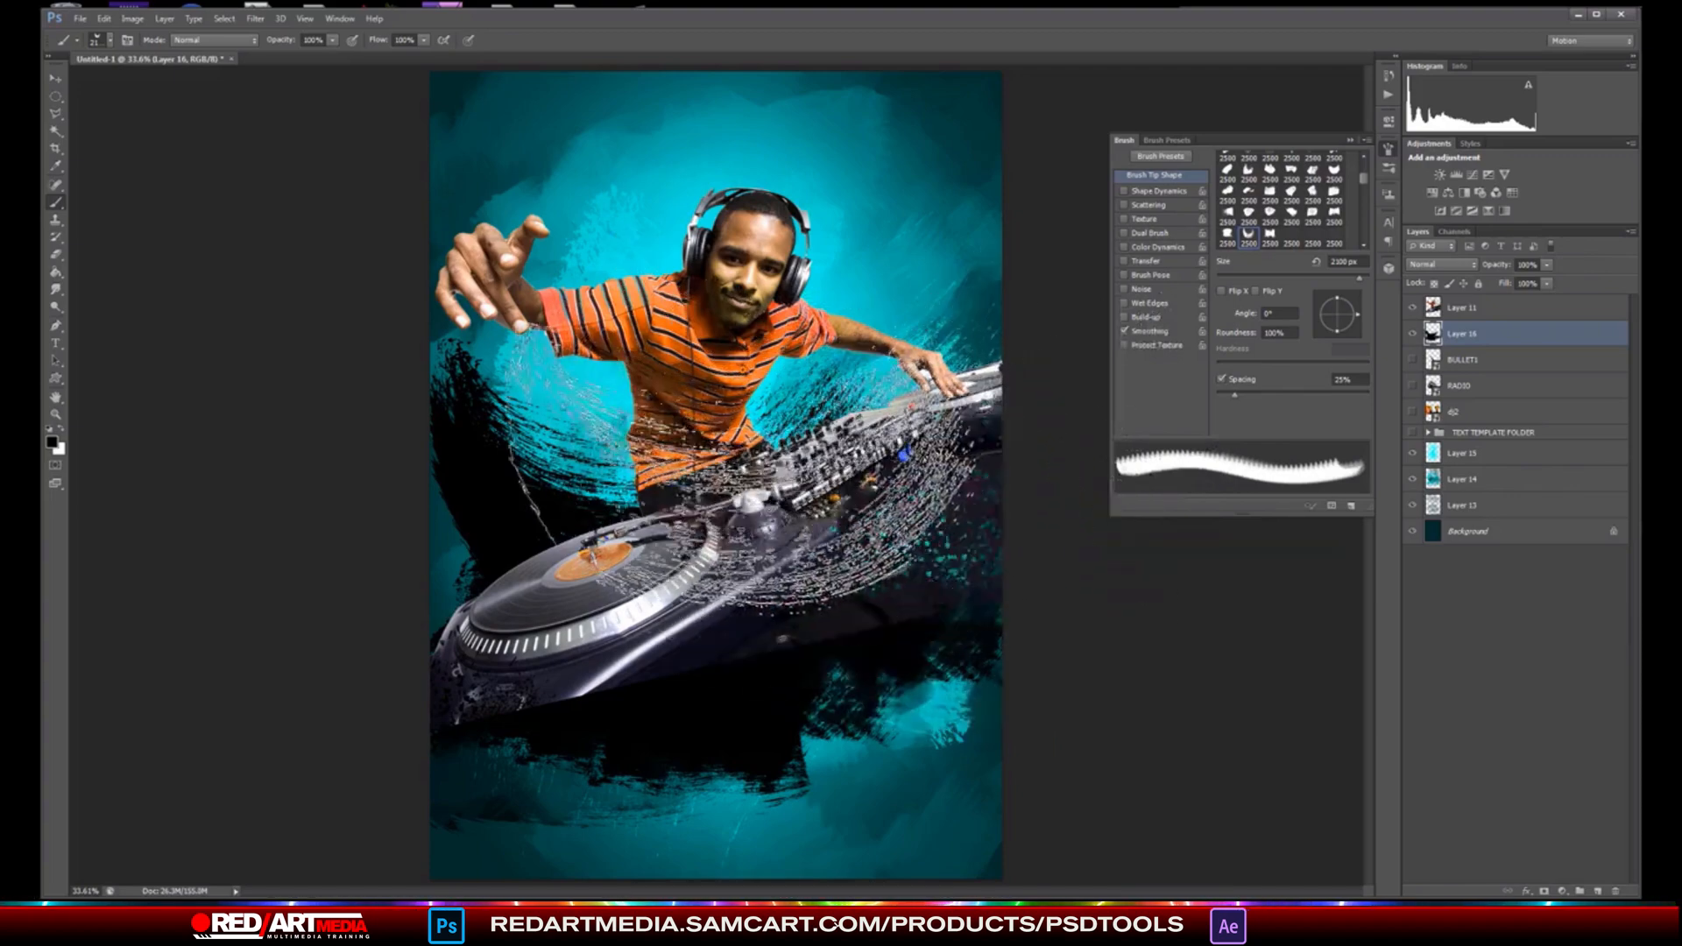
# - Erase the large black bristle stroke under the DJ's raised hand using the Eraser with a reduced soft round tip
pyautogui.click(55, 256)
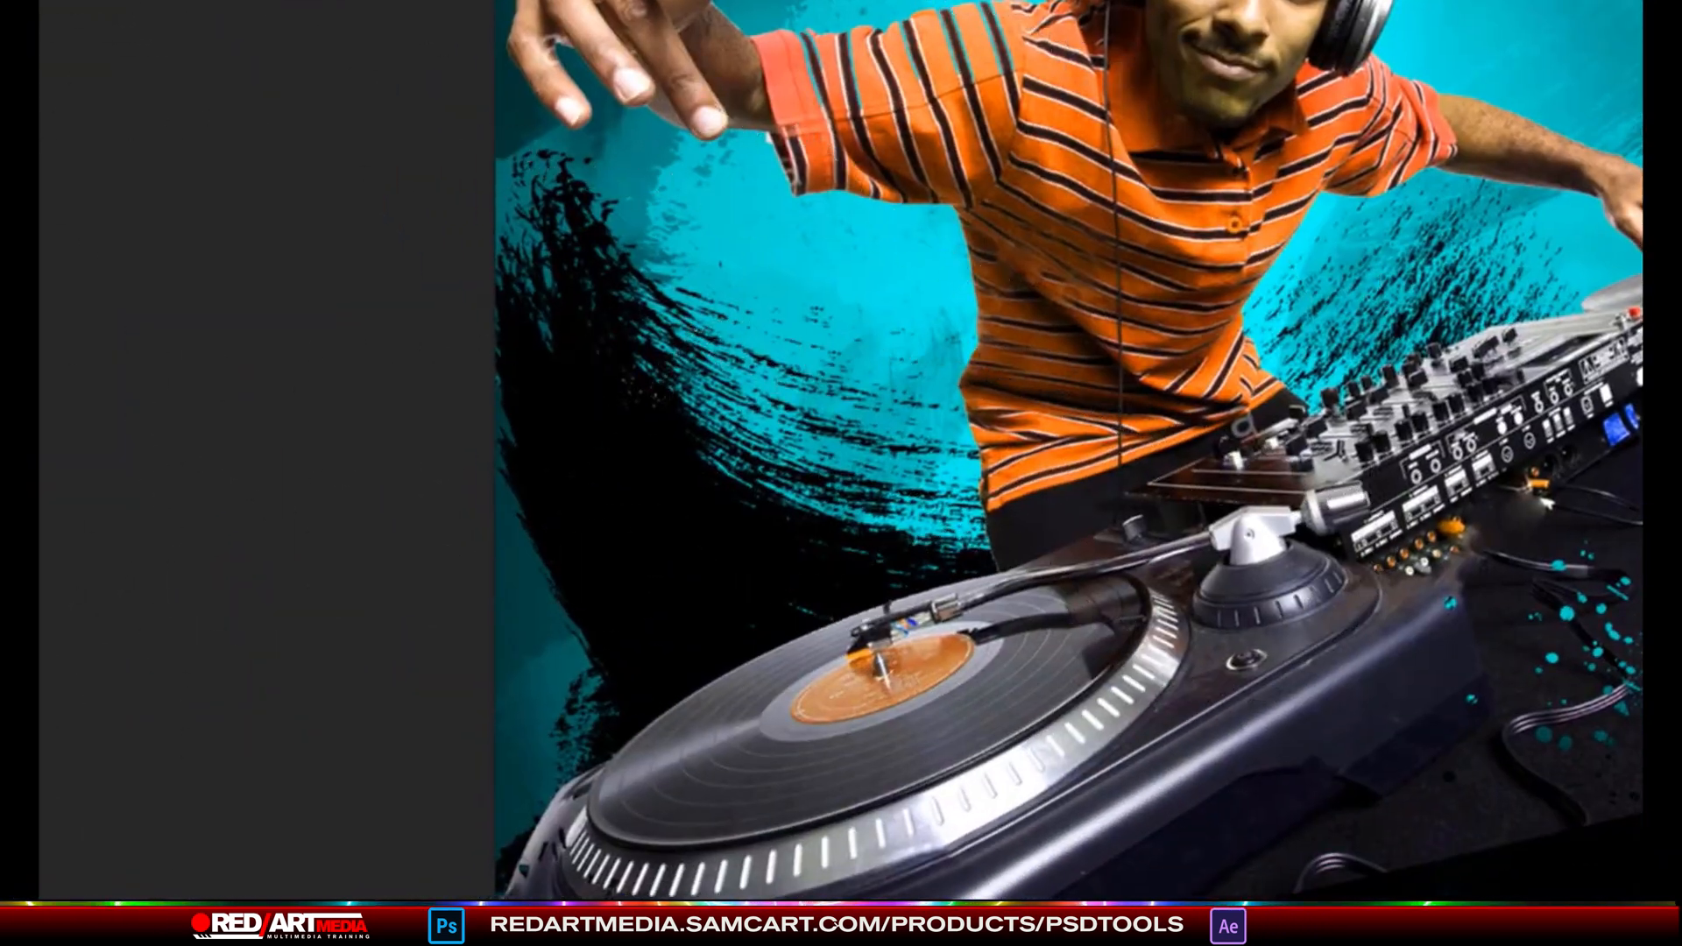
pyautogui.hotkey('ctrl', 't')
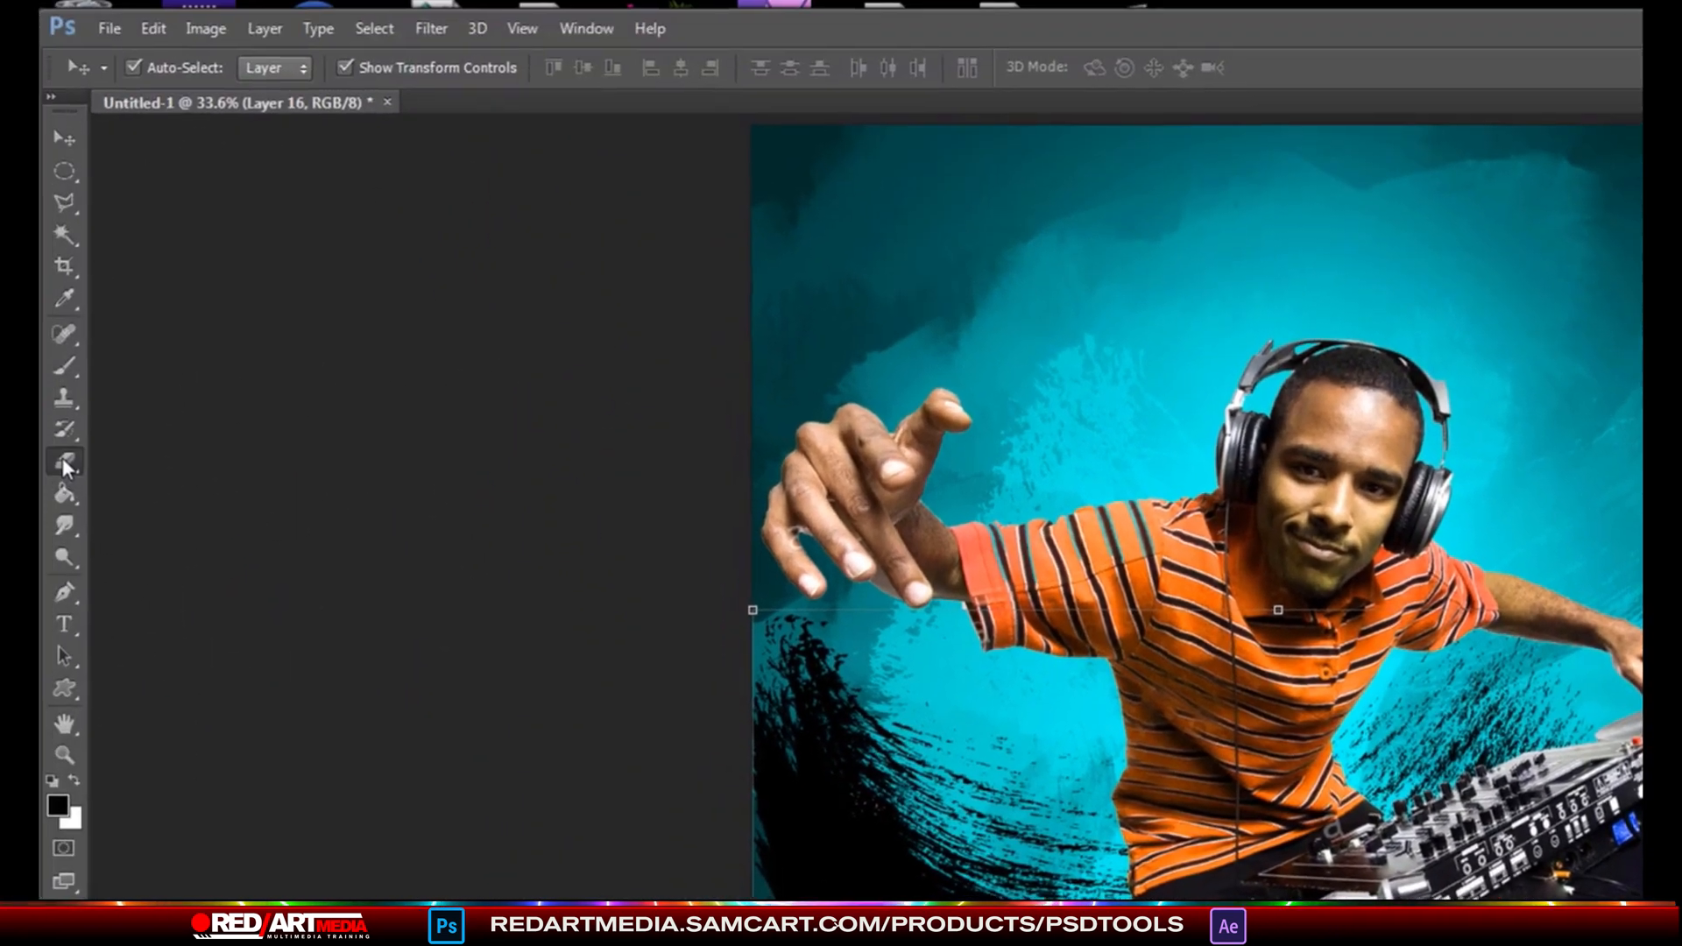
pyautogui.click(65, 464)
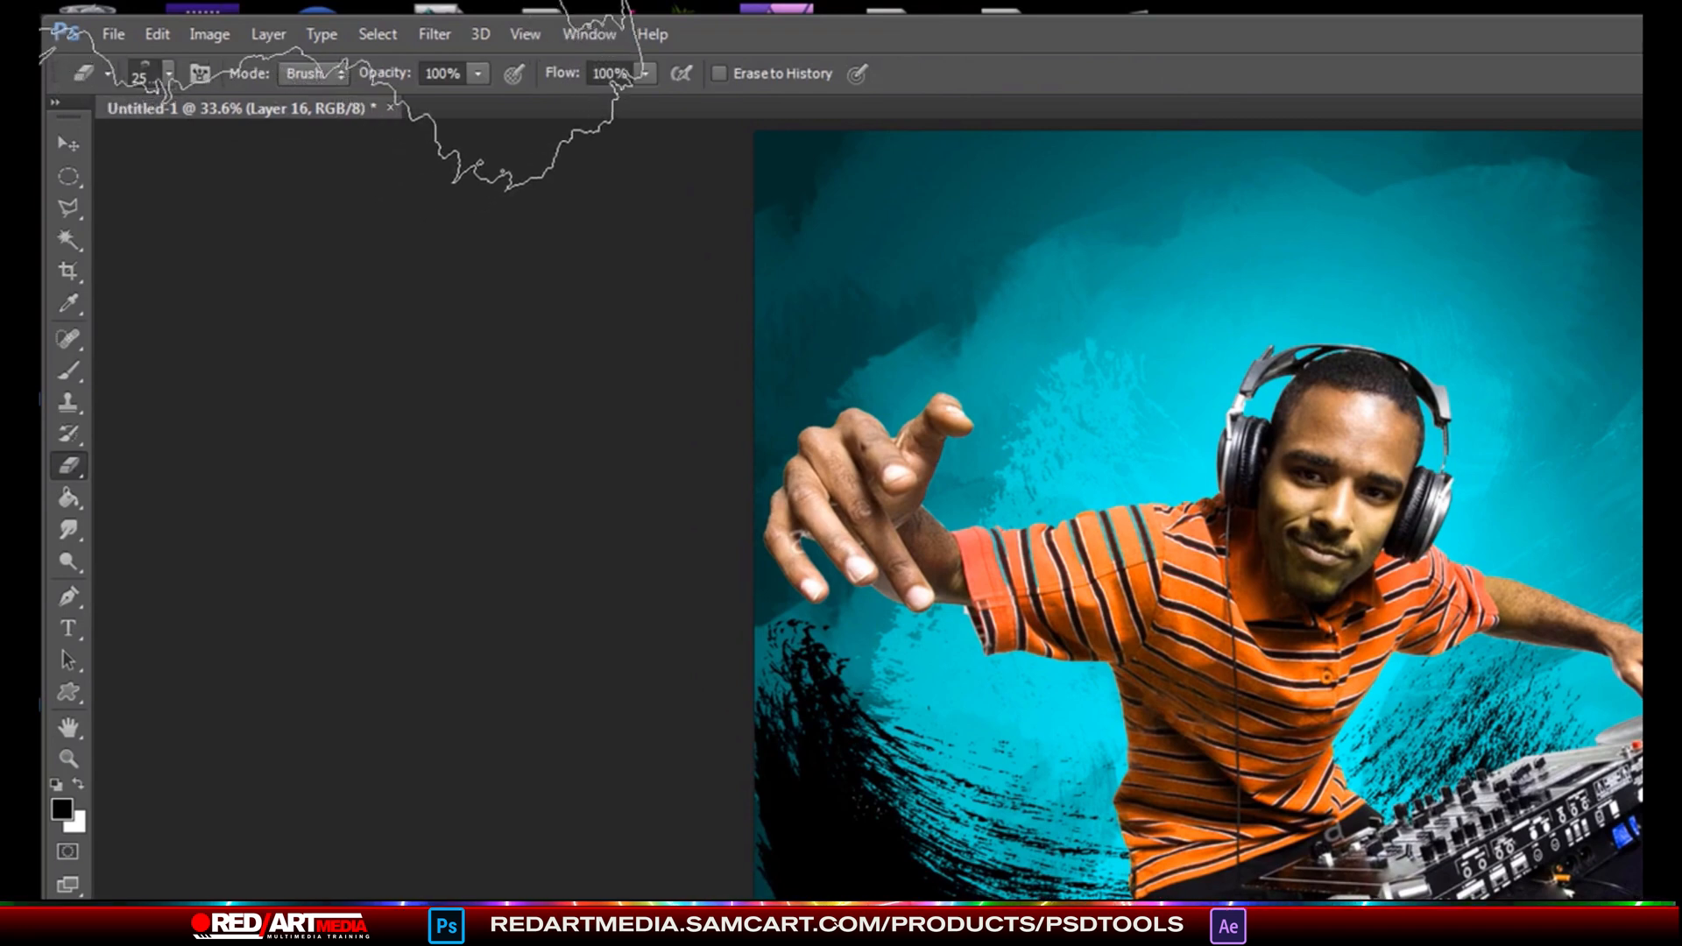
pyautogui.click(170, 75)
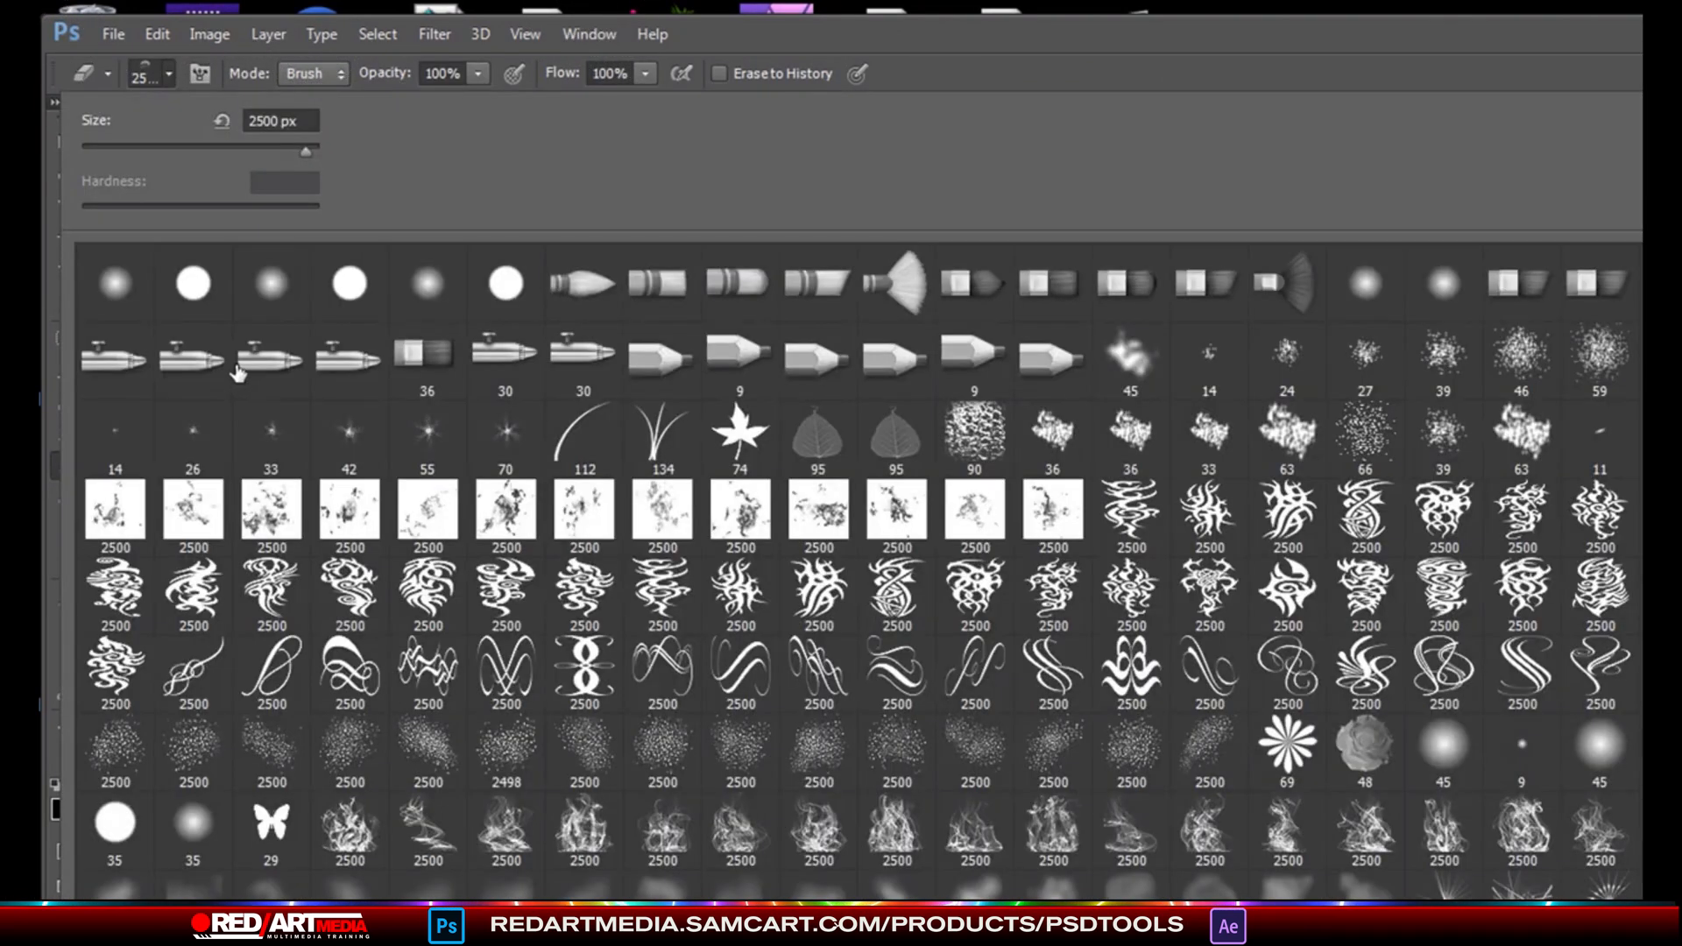
pyautogui.doubleClick(133, 278)
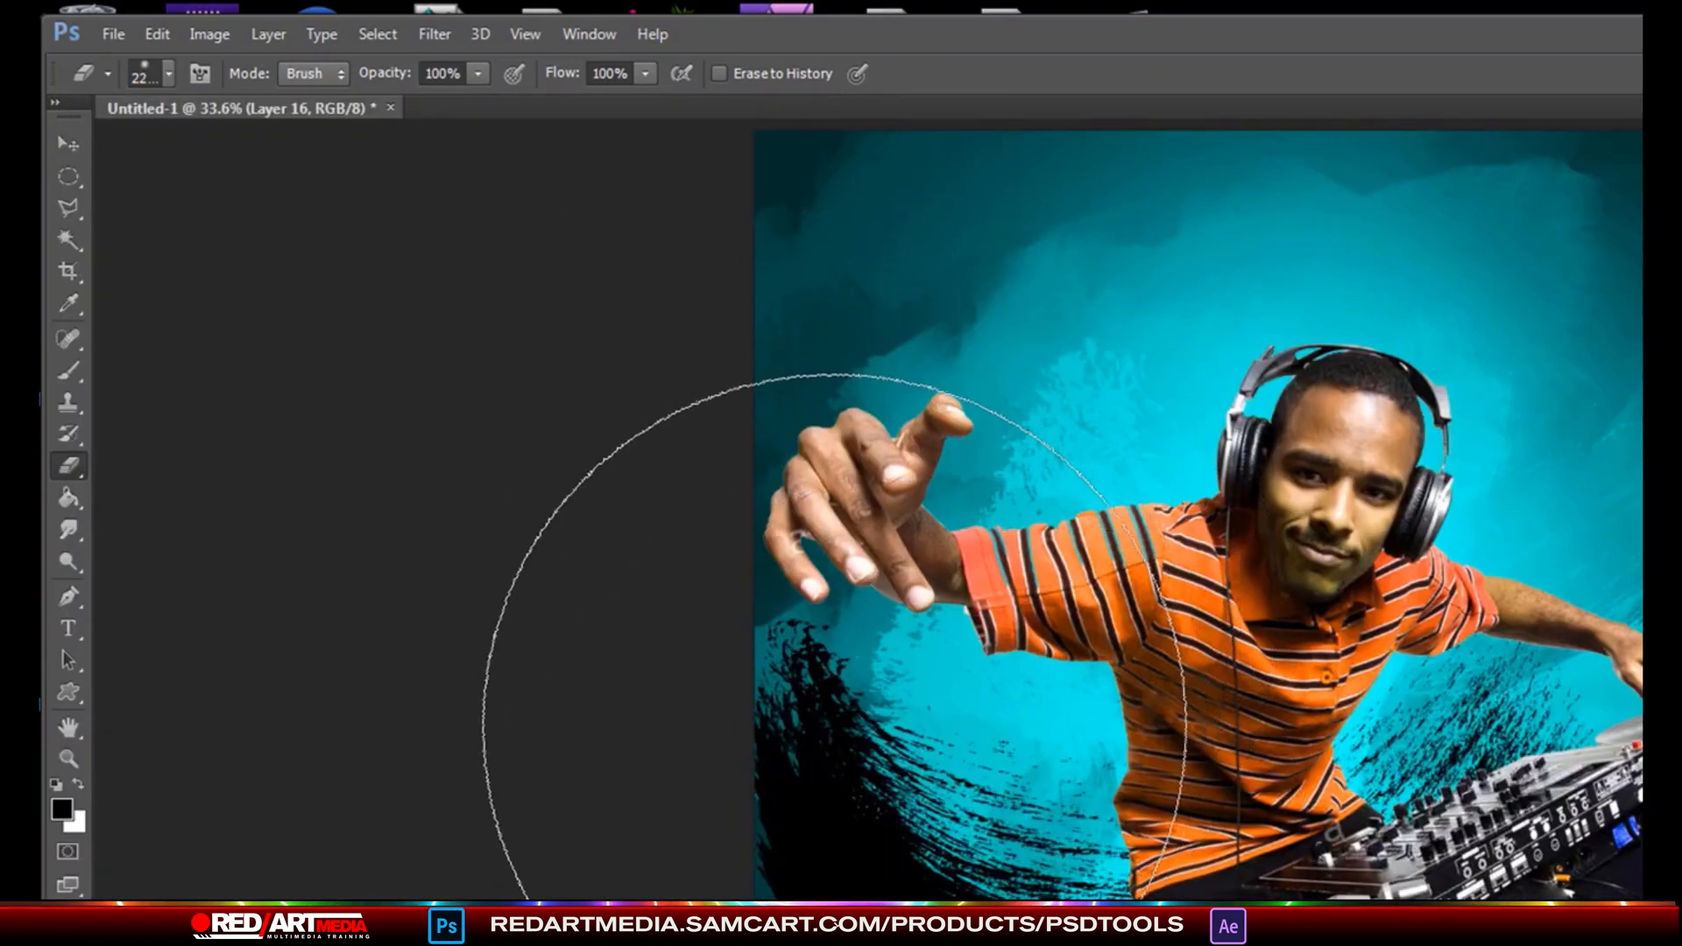
pyautogui.press('[')
pyautogui.press('[')
pyautogui.press('[')
pyautogui.press('[')
pyautogui.press('[')
pyautogui.press('[')
pyautogui.press('[')
pyautogui.press('[')
pyautogui.press('[')
pyautogui.press('[')
pyautogui.press('[')
pyautogui.press('[')
pyautogui.moveTo(827, 771)
pyautogui.mouseDown()
pyautogui.moveTo(827, 674)
pyautogui.moveTo(952, 864)
pyautogui.moveTo(990, 768)
pyautogui.moveTo(991, 837)
pyautogui.mouseUp()
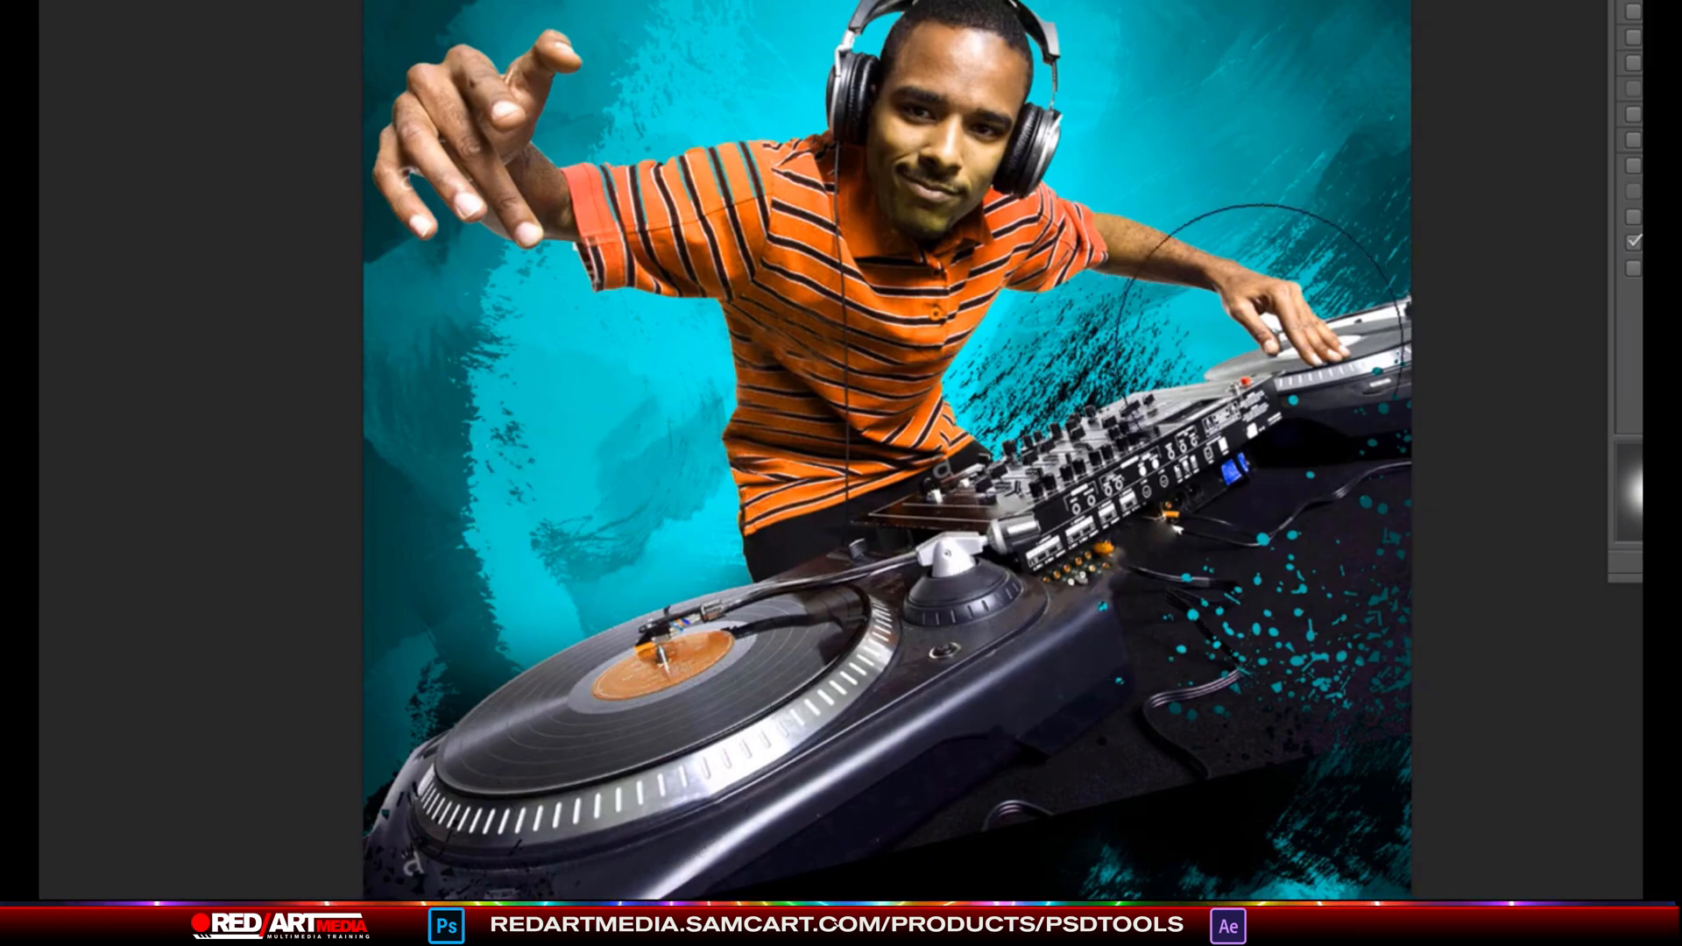
# - Rotate the curved bristle tip to 151° and paint black strokes behind the near turntable at 1266 px
pyautogui.scroll(5, 995, 526)
pyautogui.scroll(-6, 994, 526)
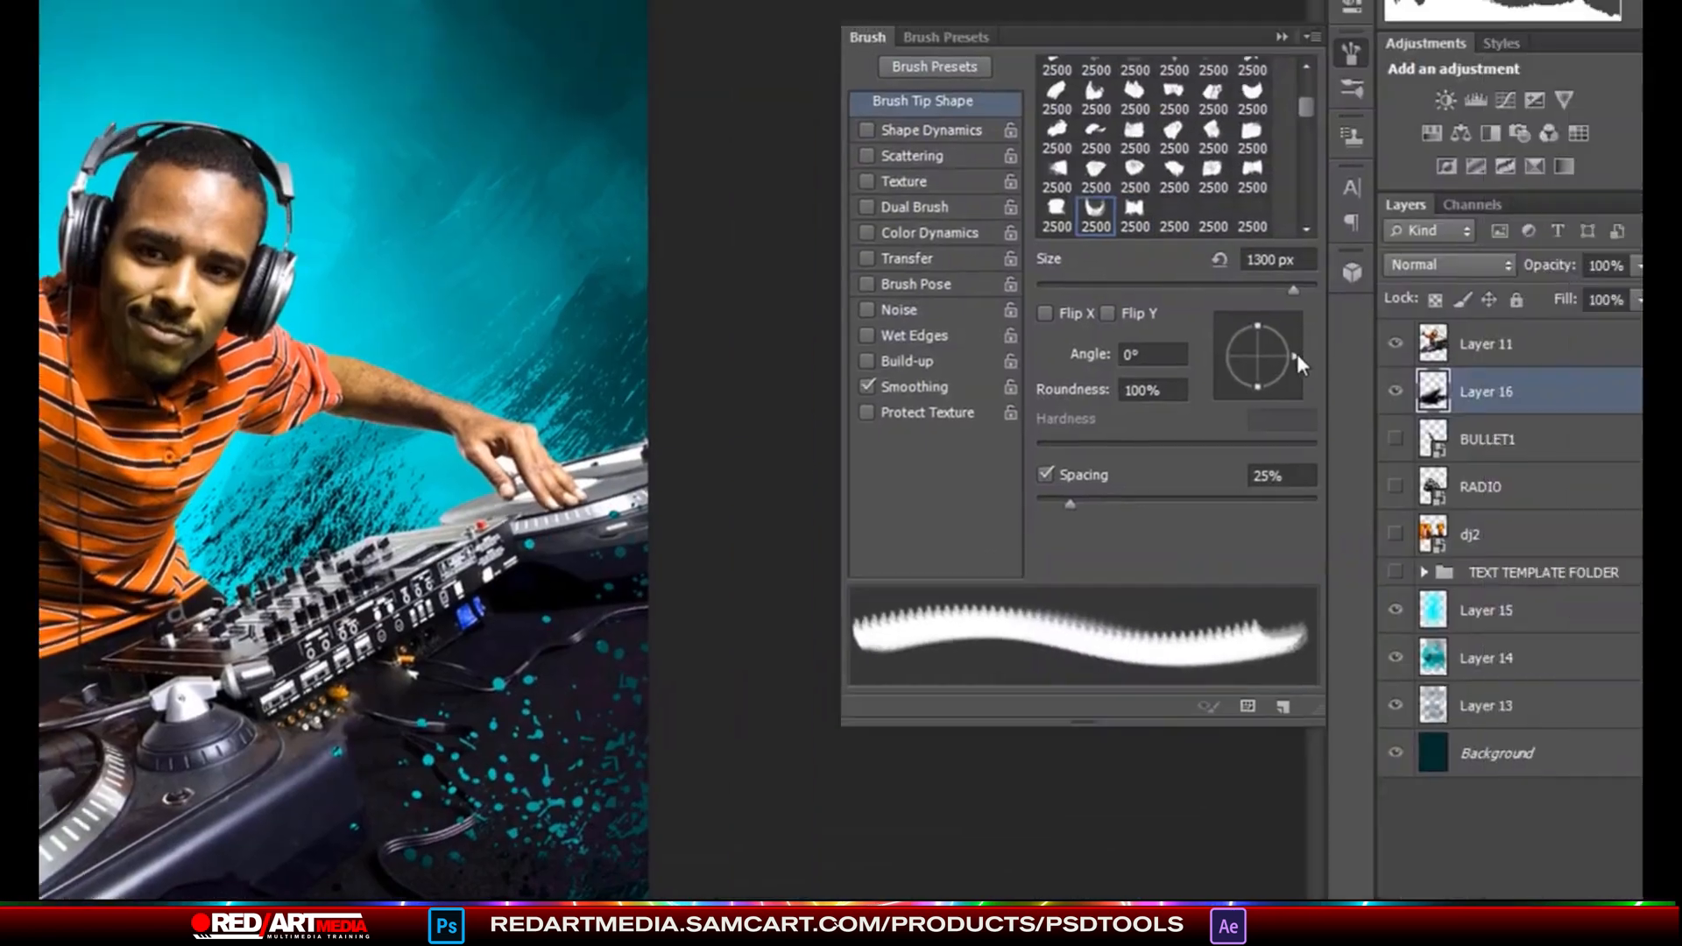
pyautogui.moveTo(1297, 354); pyautogui.dragTo(1102, 363)
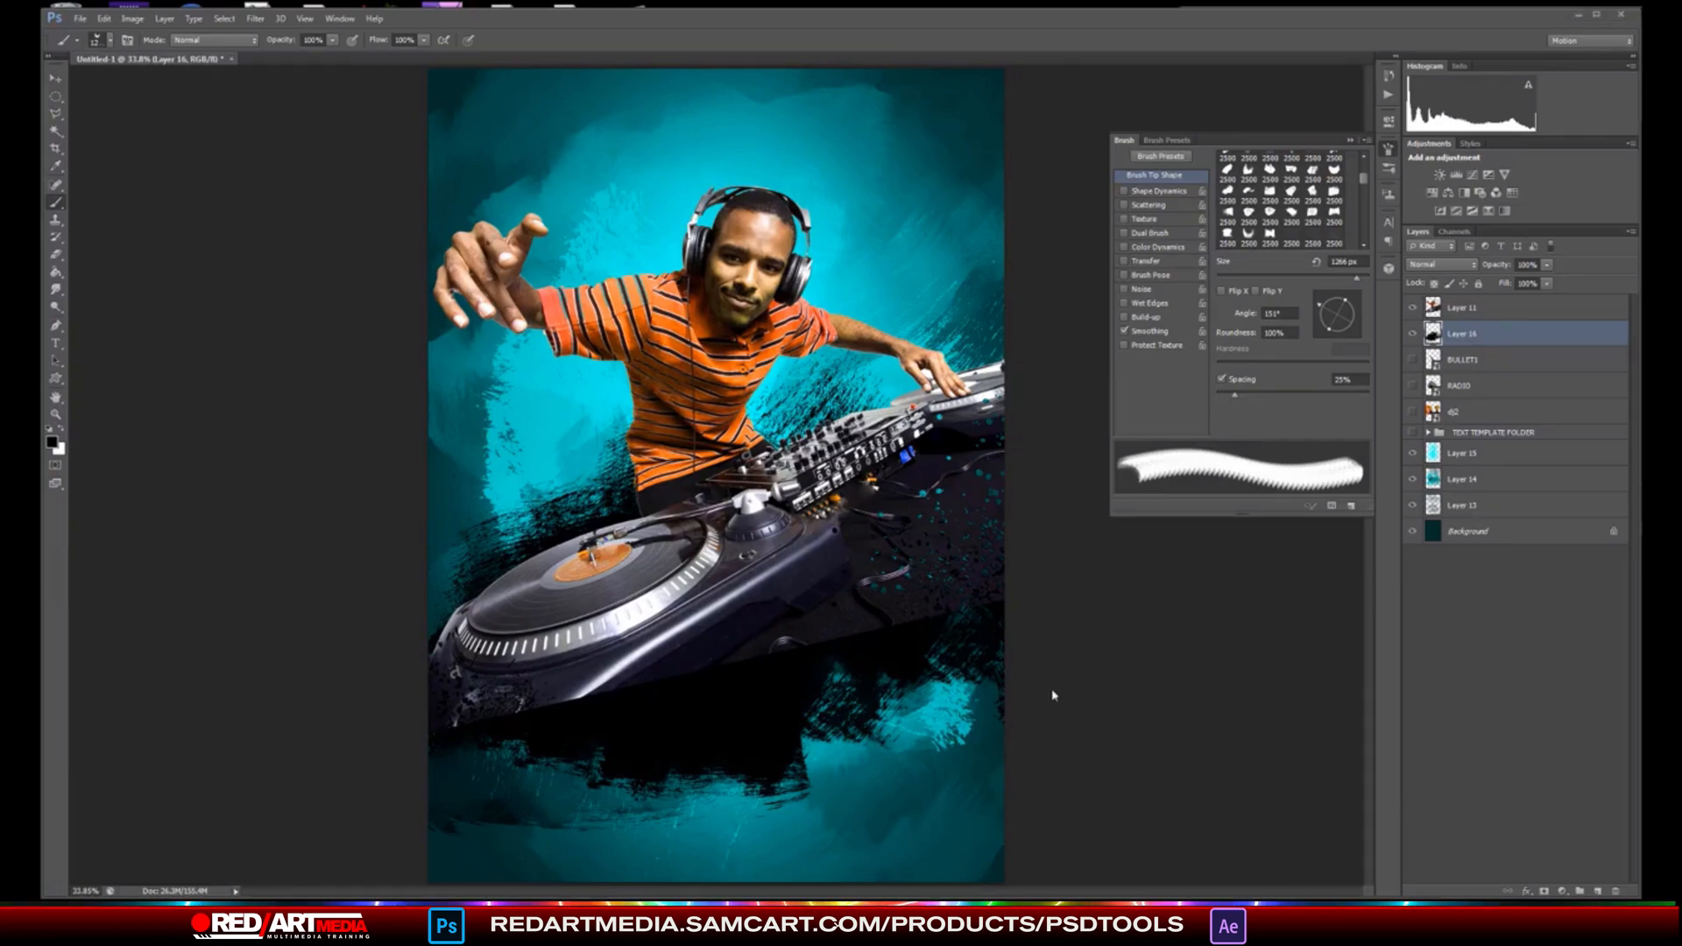
# - Show the dj2 lettering layer and move it above Layer 11
pyautogui.click(1417, 420)
pyautogui.moveTo(1524, 414); pyautogui.dragTo(1492, 260)
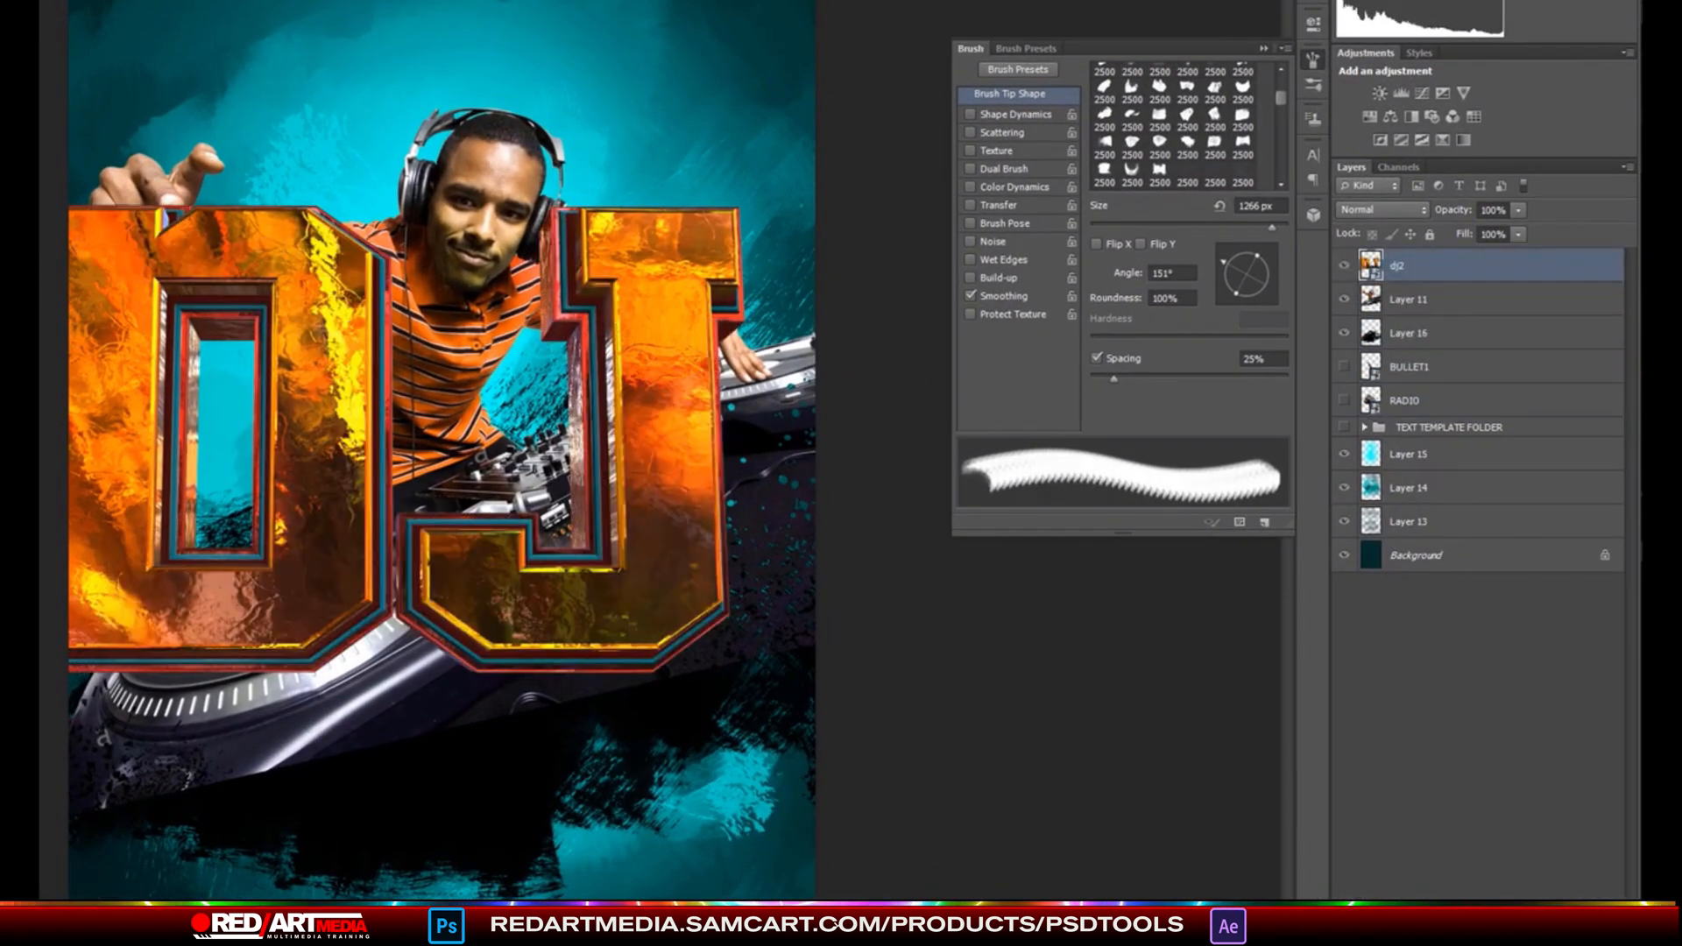
# - Scale the dj2 lettering down to about 30% and place it over the turntables below the DJ's chest
pyautogui.hotkey('ctrl', 't')
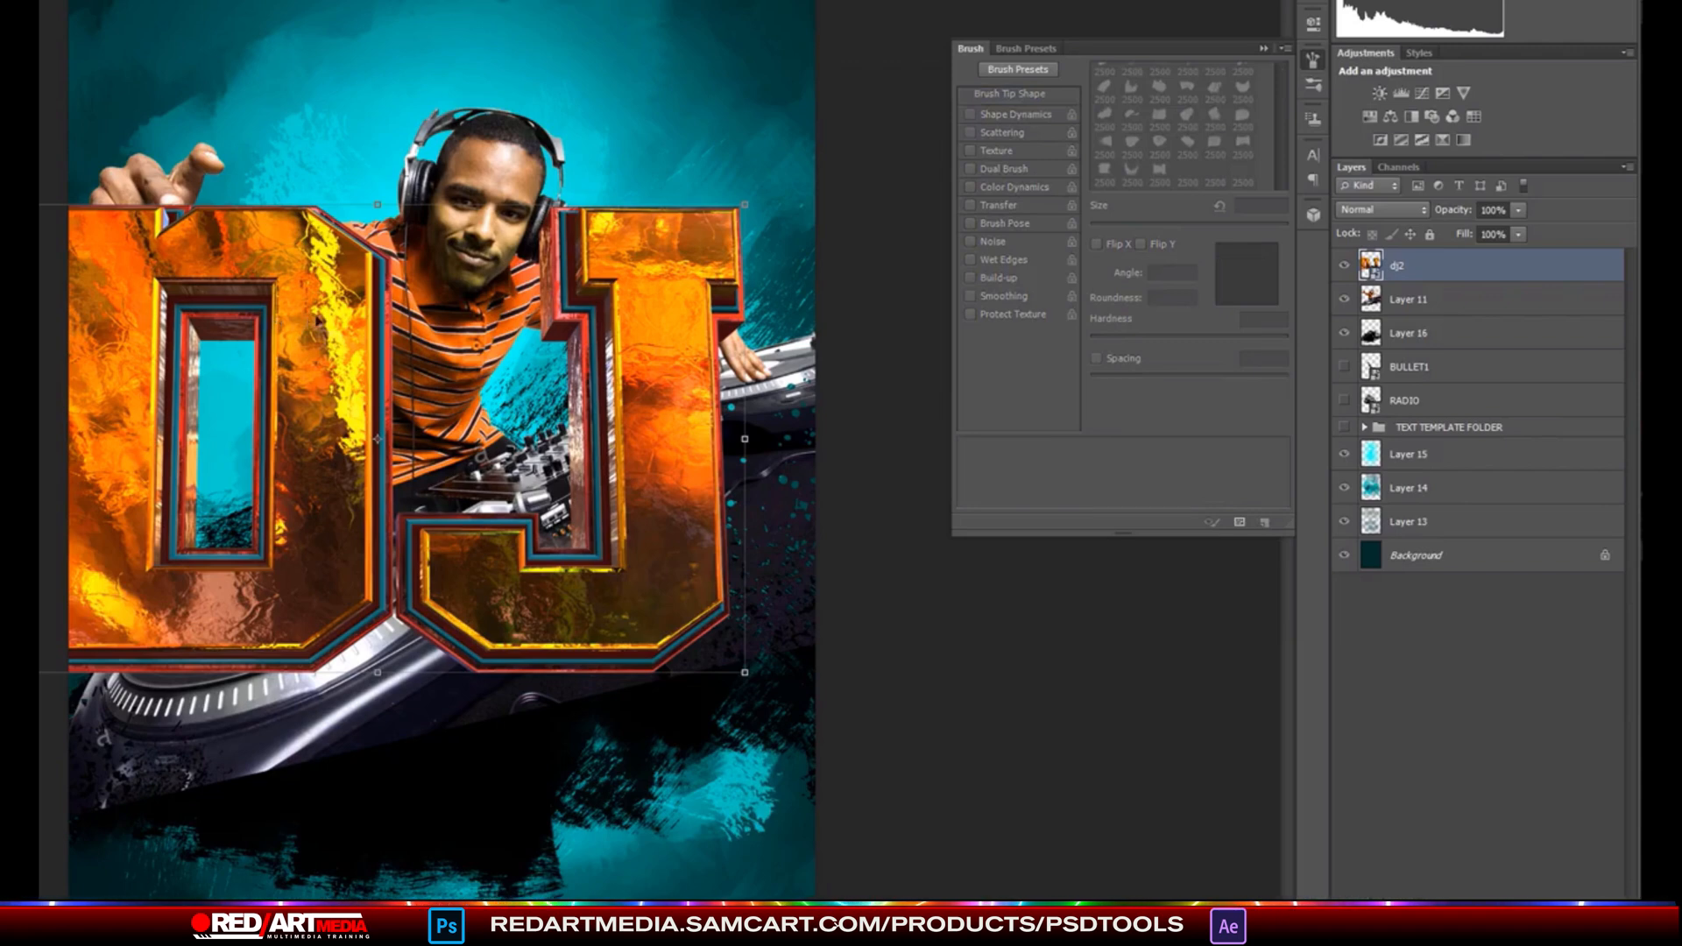
pyautogui.moveTo(317, 322); pyautogui.dragTo(418, 392)
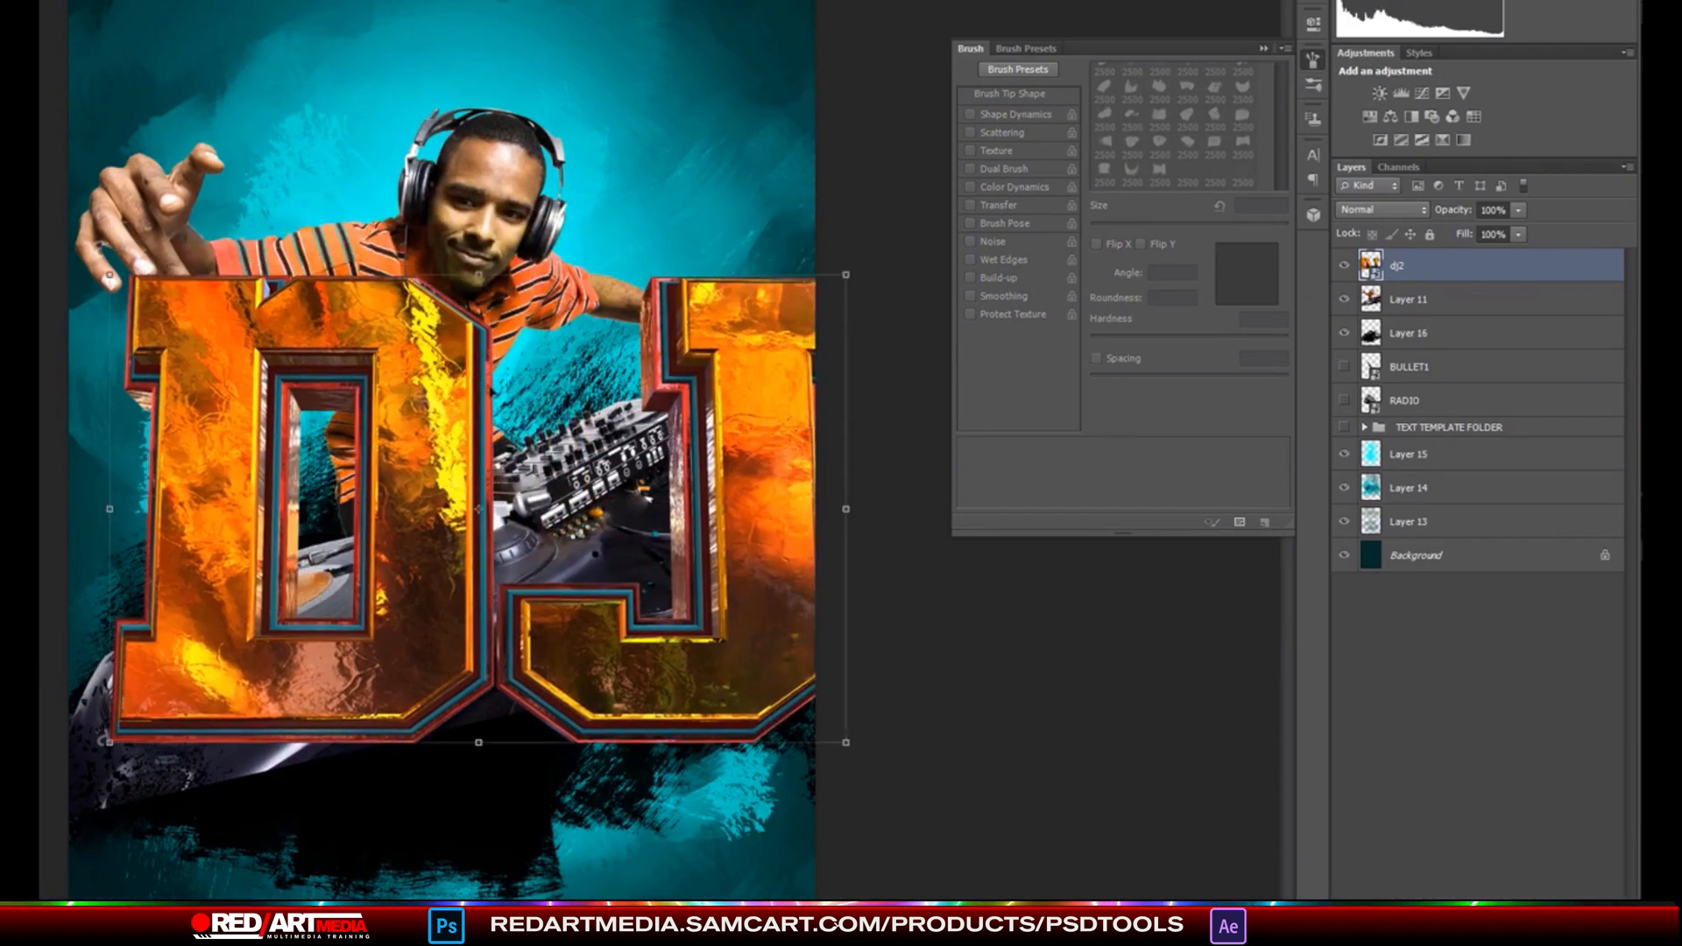
pyautogui.click(857, 273)
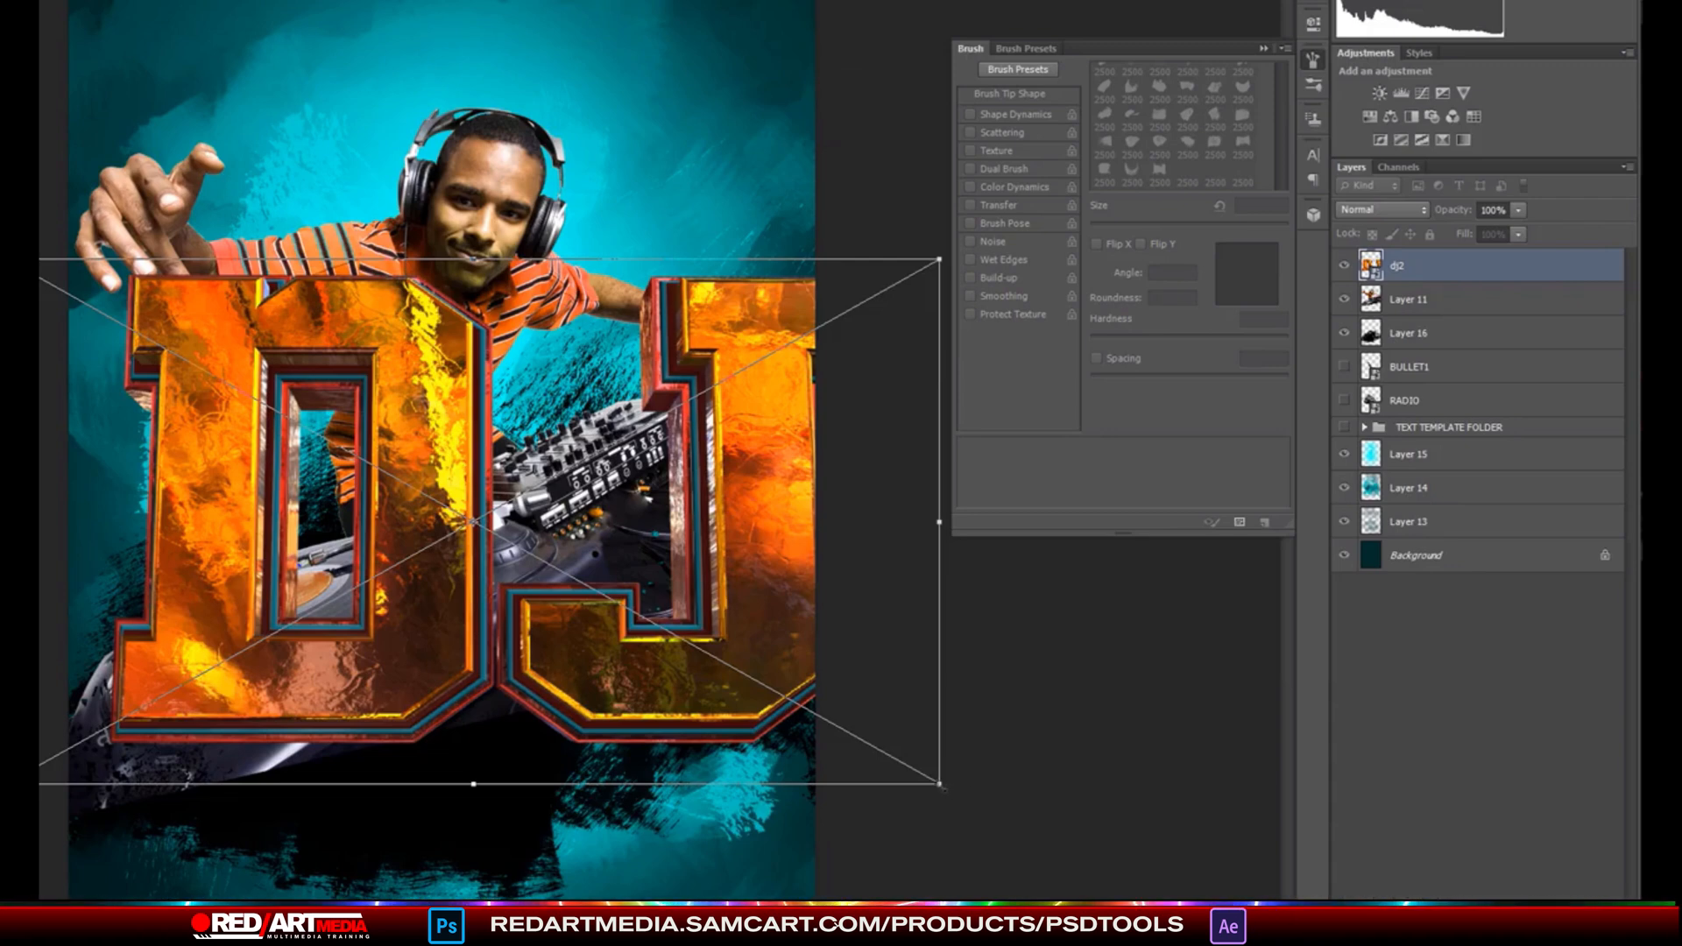
pyautogui.moveTo(940, 784); pyautogui.dragTo(795, 707)
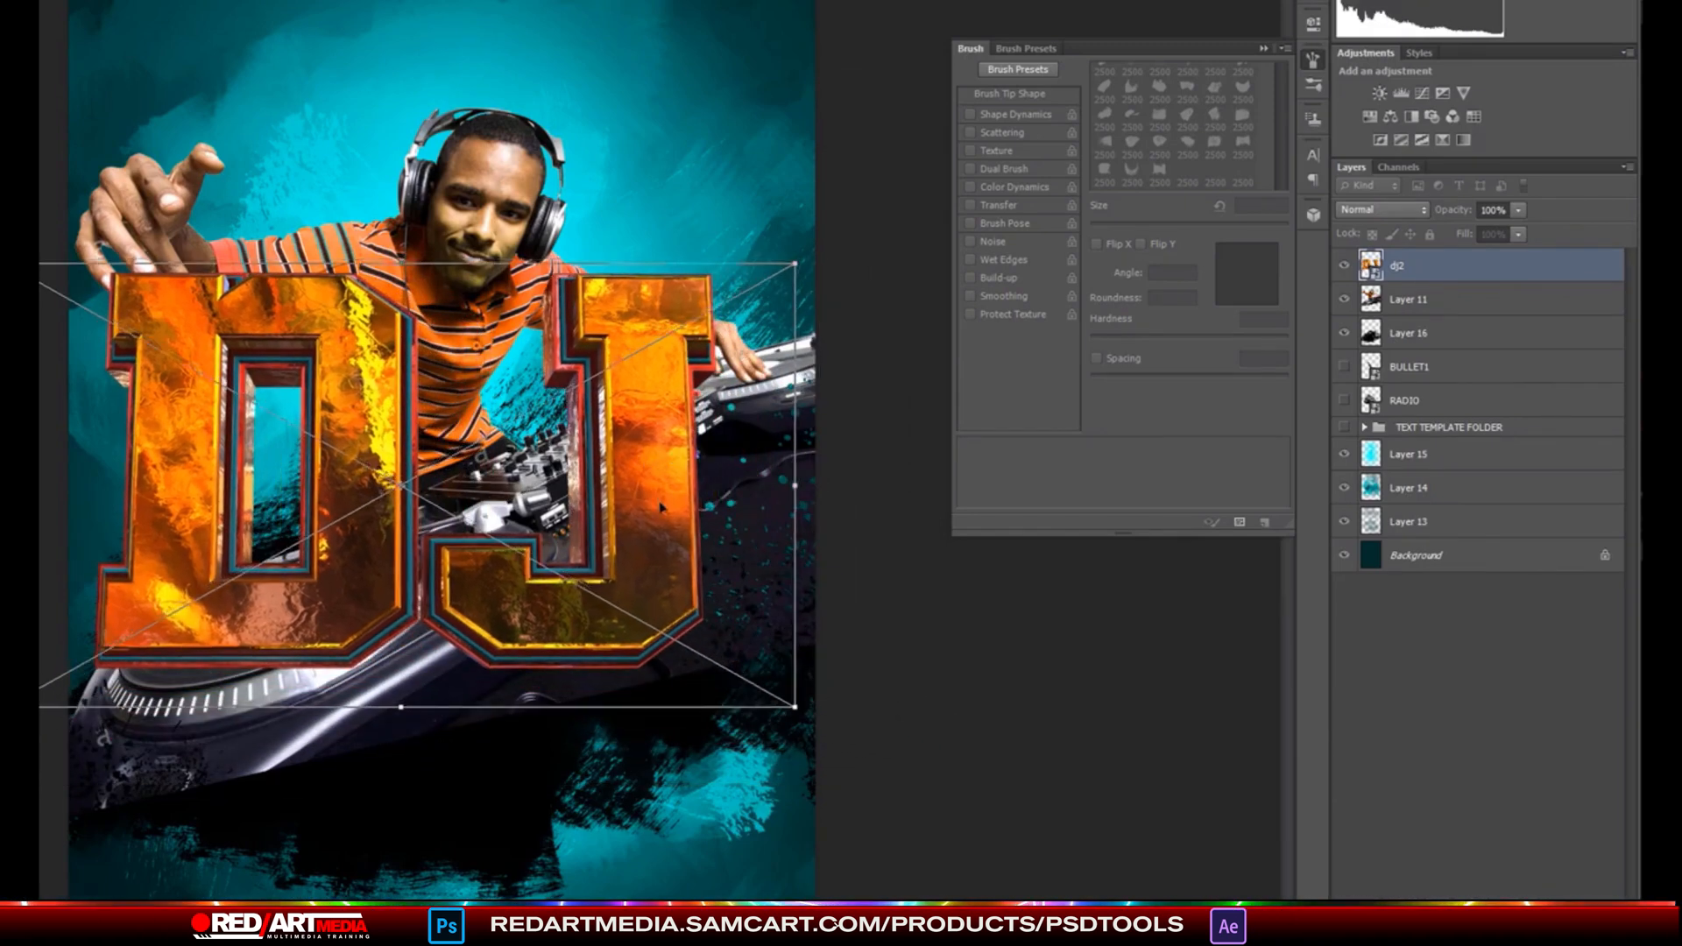
pyautogui.moveTo(660, 506); pyautogui.dragTo(685, 614)
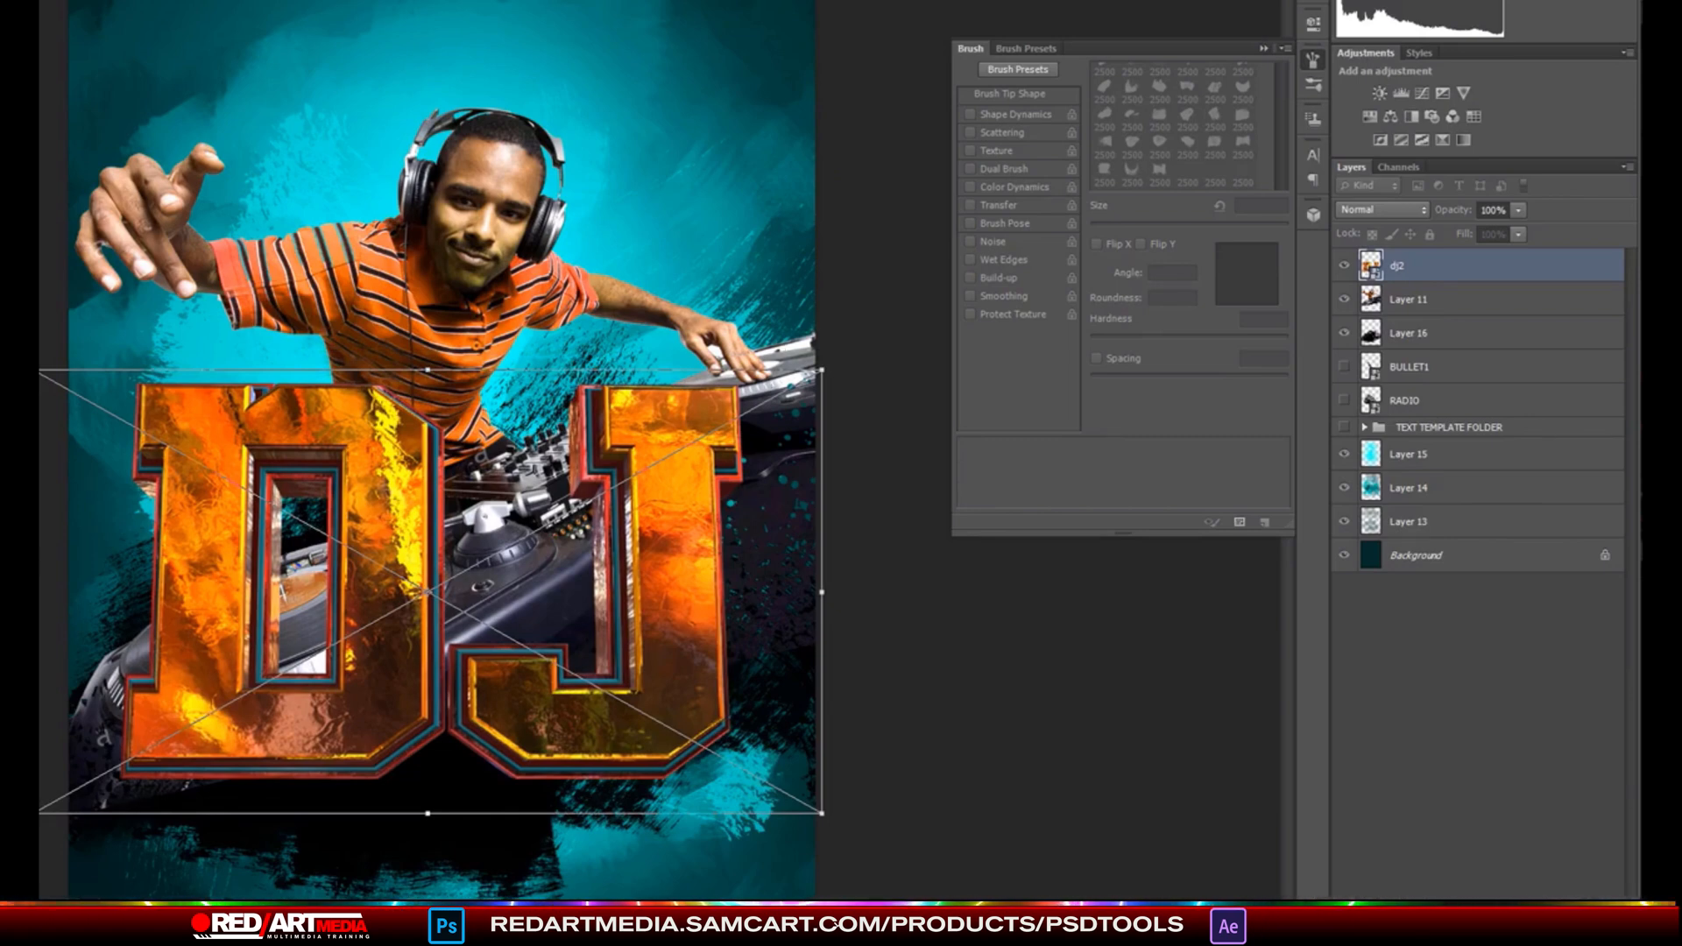
pyautogui.moveTo(34, 814); pyautogui.dragTo(112, 771)
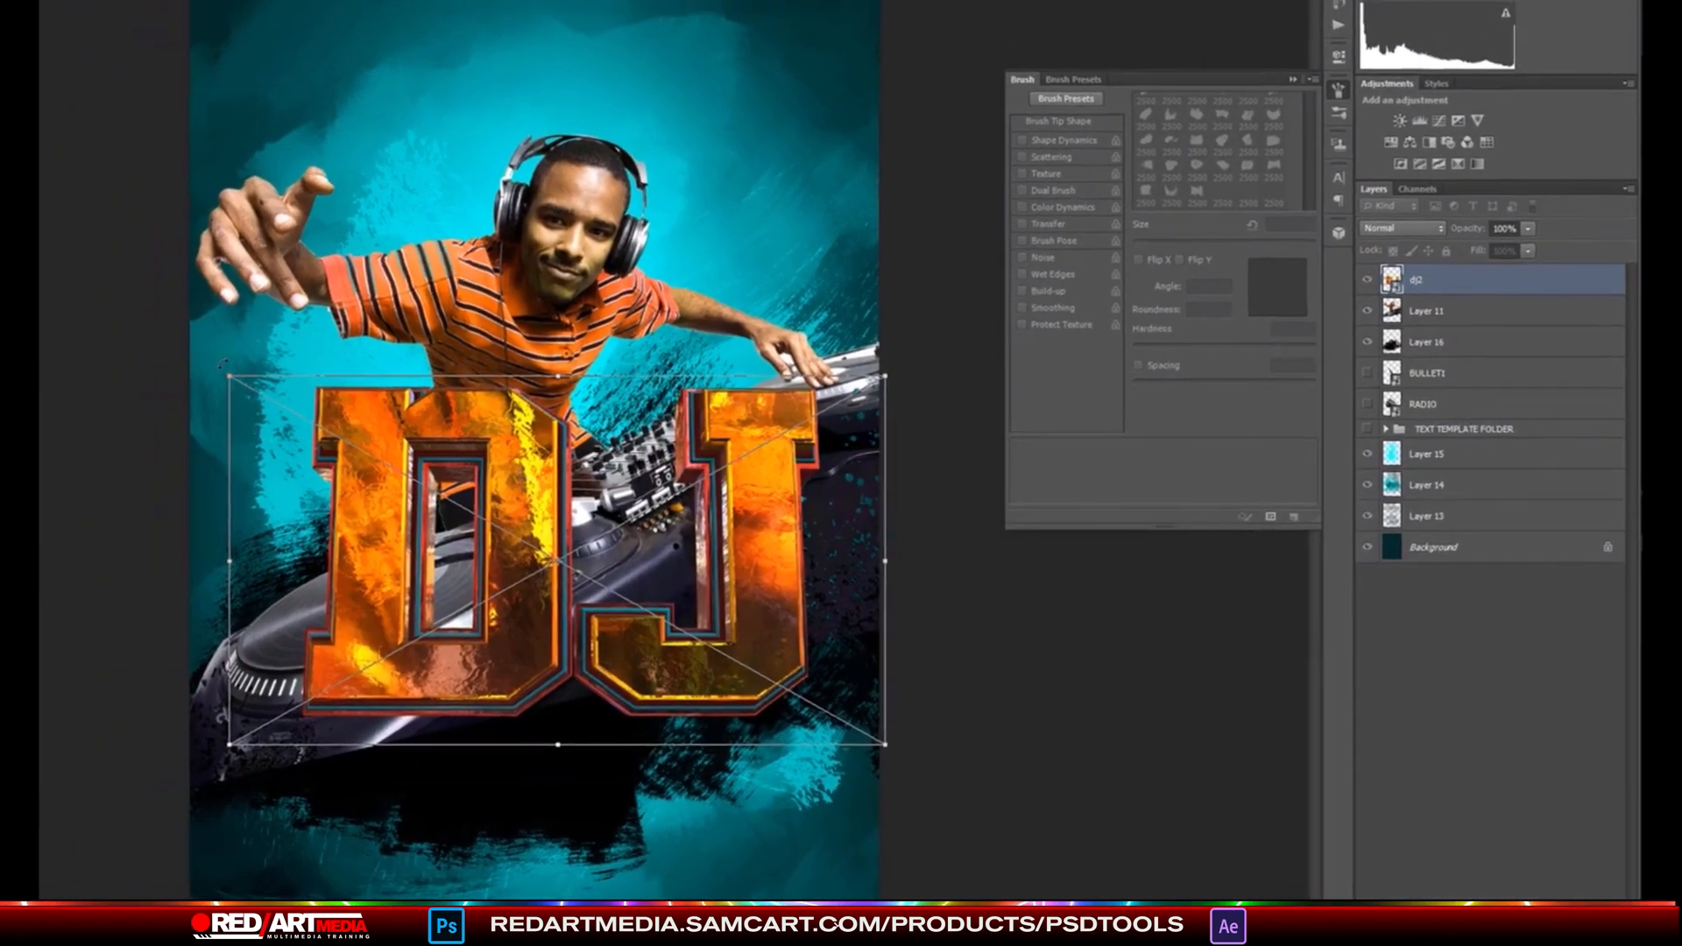
# - Rotate the DJ lettering to about -25.4° and shift it slightly down over the turntables
pyautogui.moveTo(130, 343); pyautogui.dragTo(22, 561)
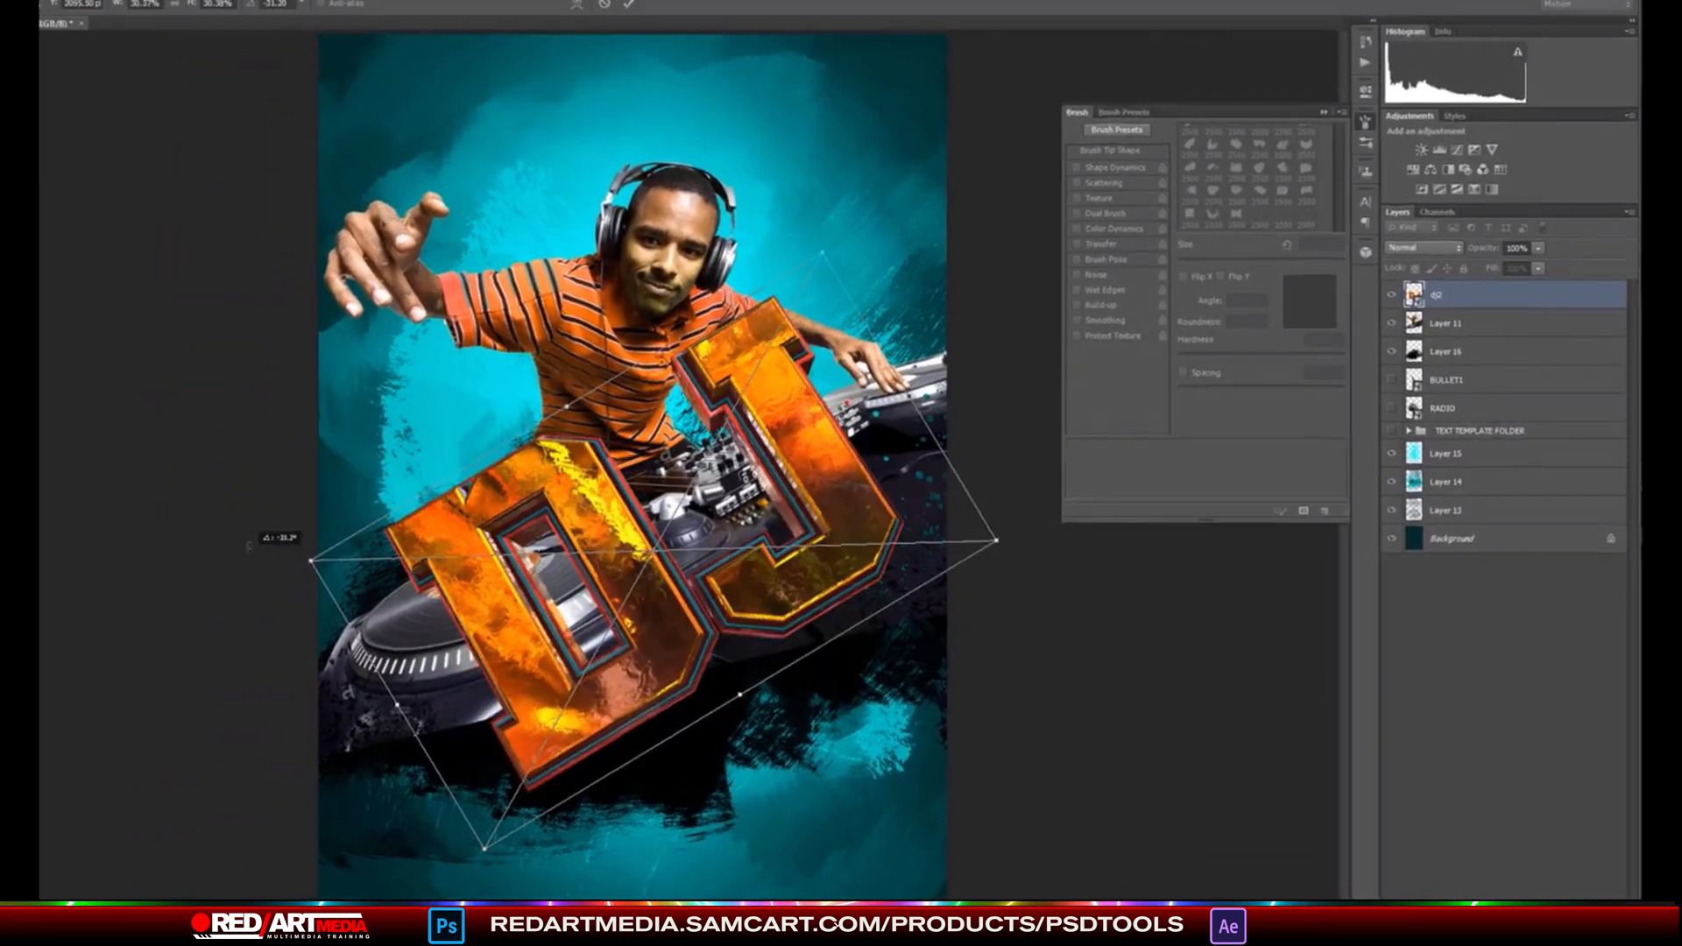
pyautogui.moveTo(249, 547); pyautogui.dragTo(251, 506)
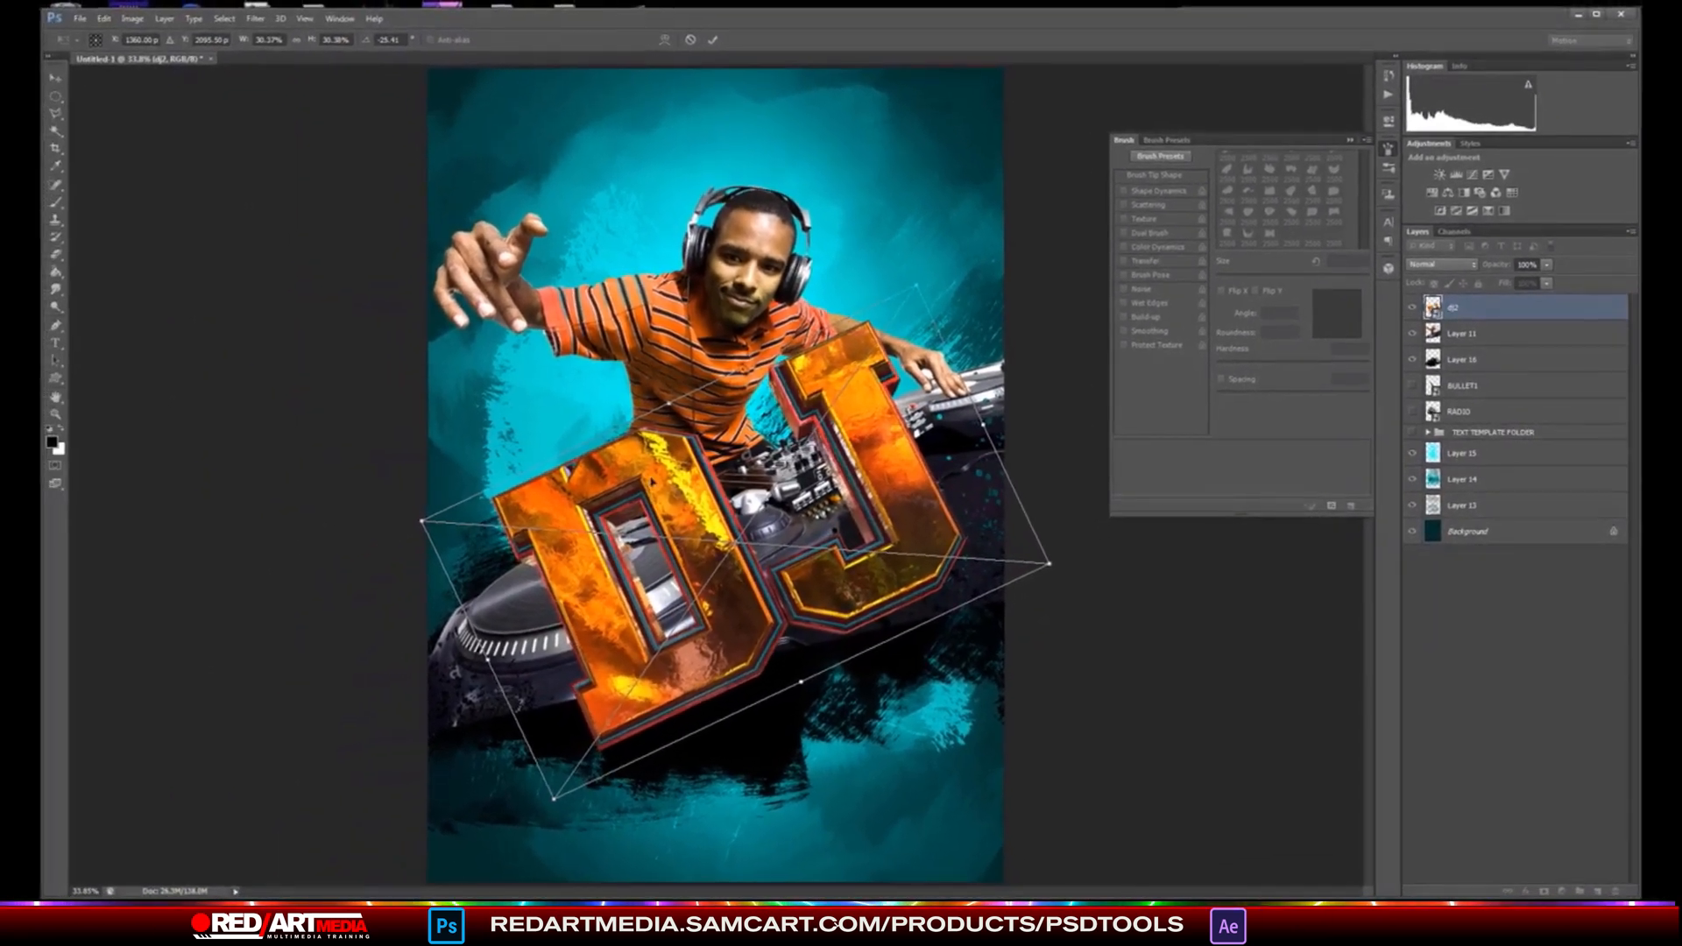
pyautogui.moveTo(653, 481); pyautogui.dragTo(644, 519)
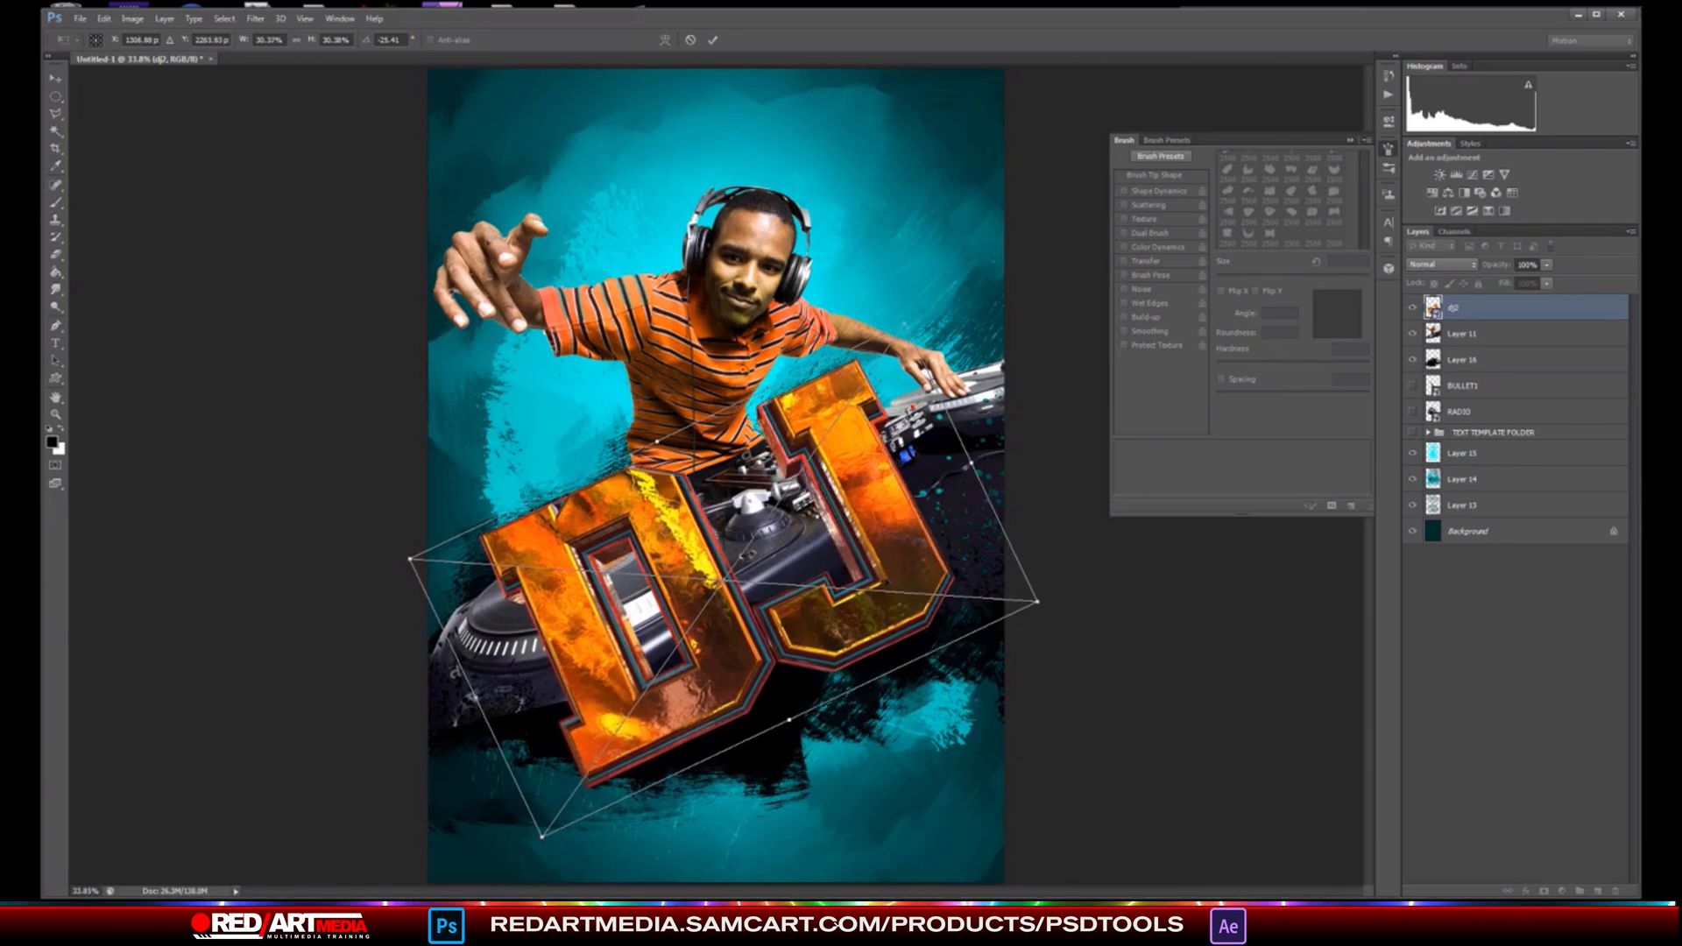
pyautogui.press('Return')
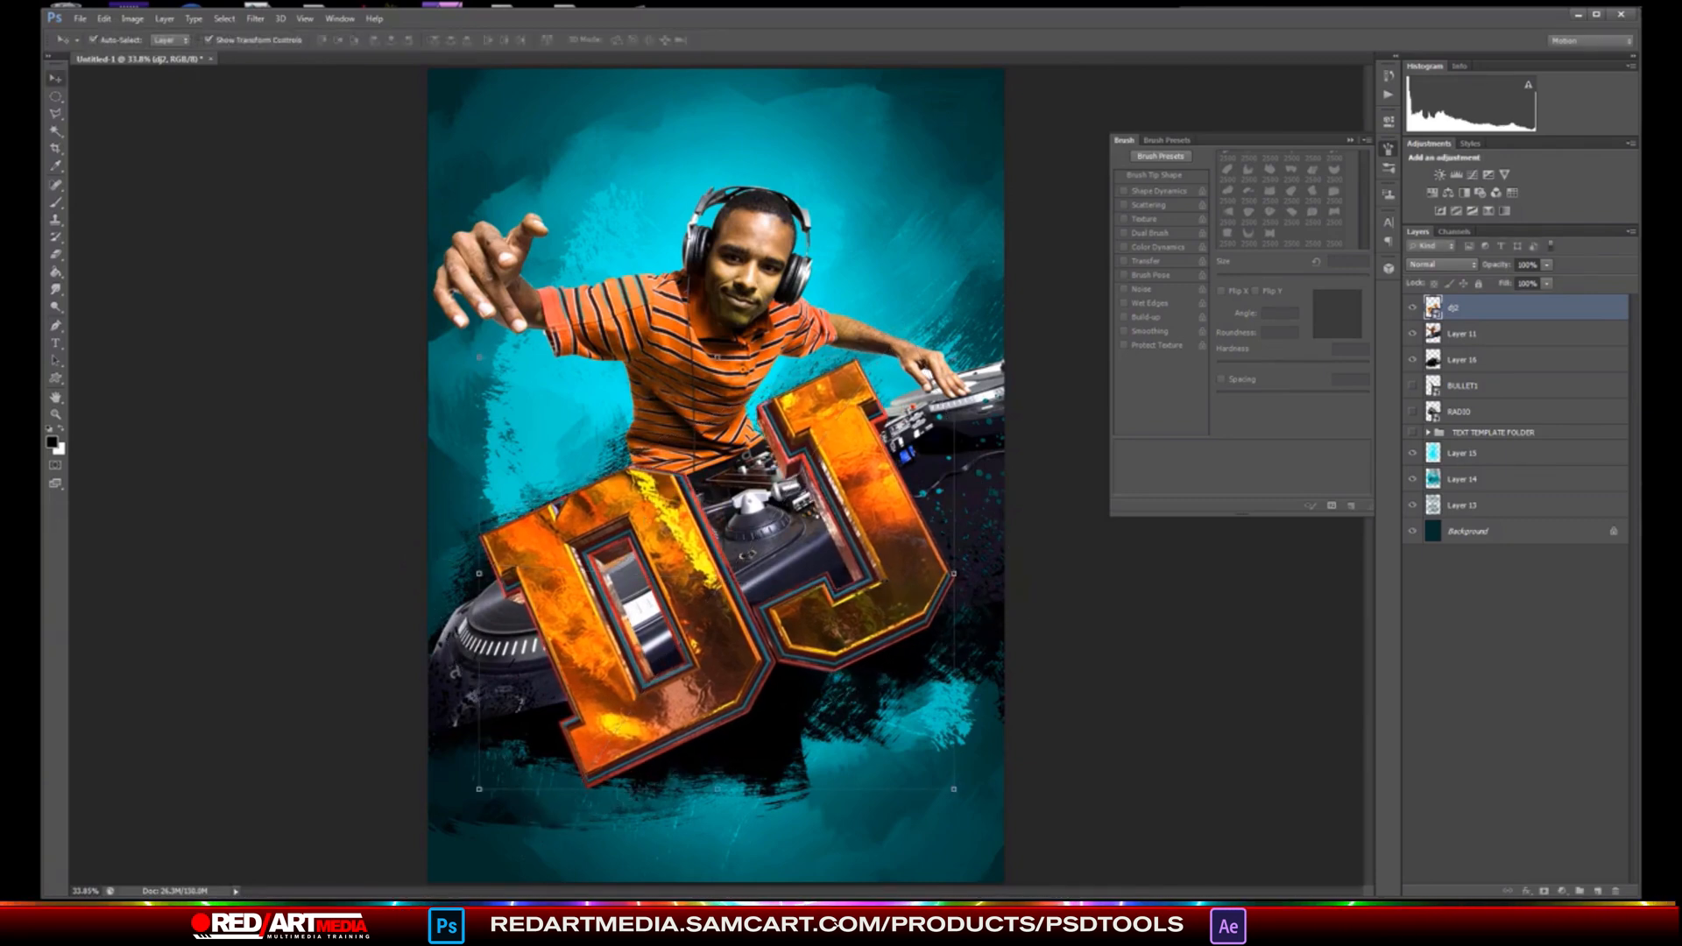
# - Consult the color palette reference image, move it off the canvas, and nudge the DJ lettering slightly up and left
pyautogui.moveTo(929, 945); pyautogui.dragTo(933, 150)
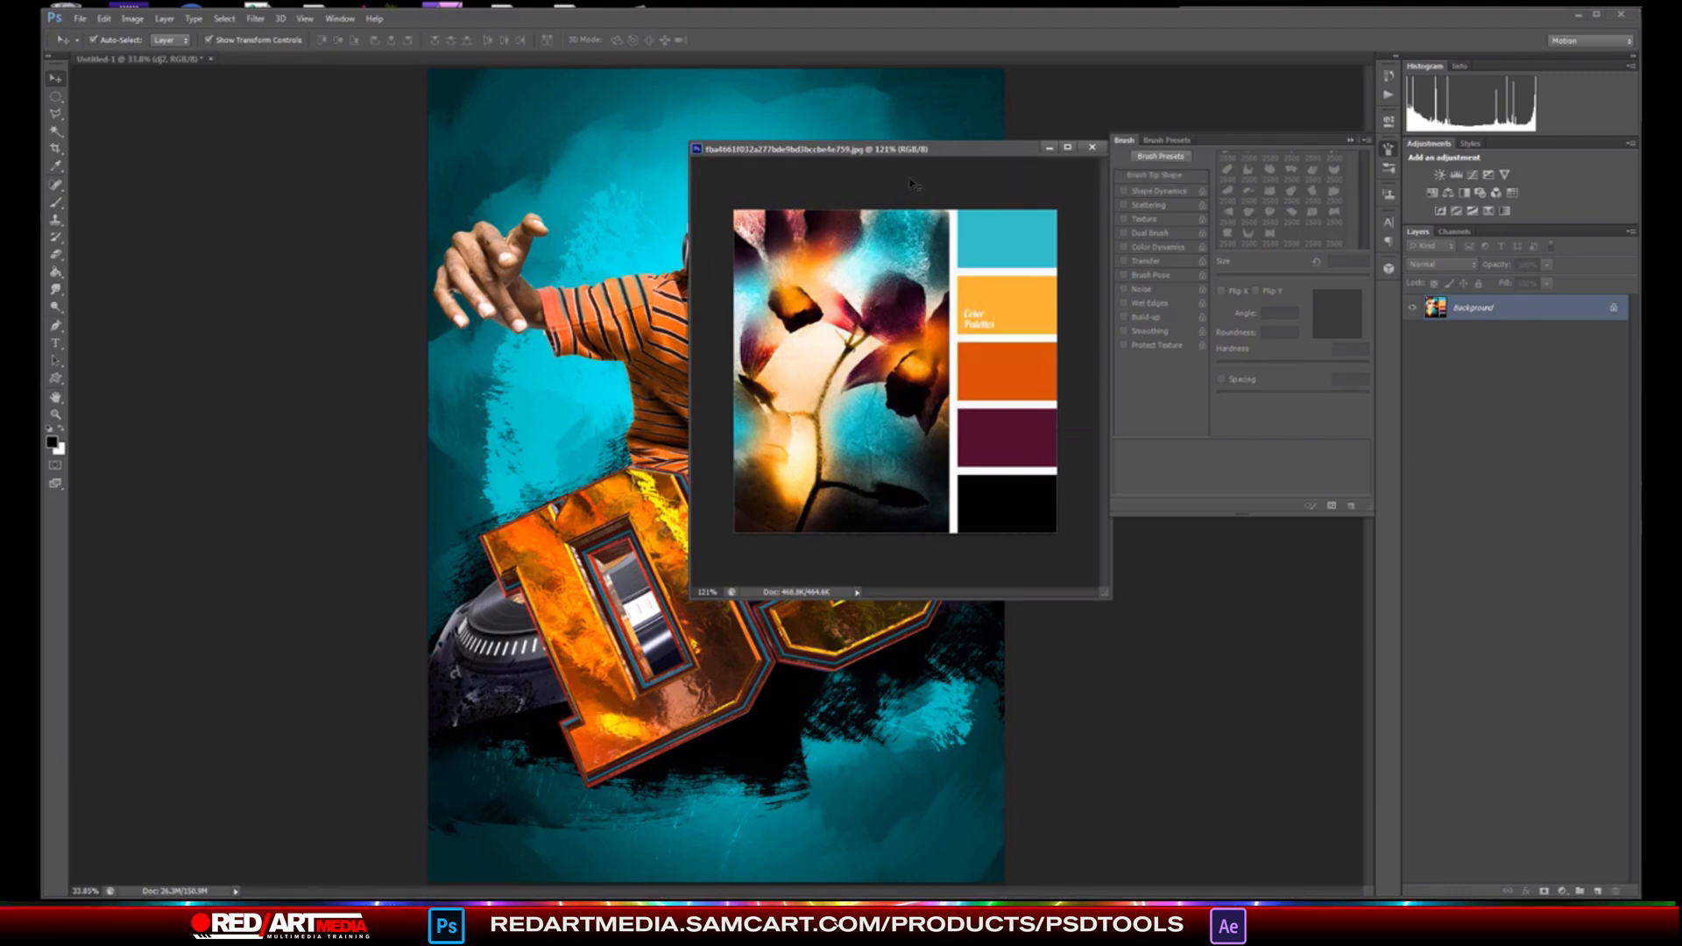
pyautogui.moveTo(925, 151); pyautogui.dragTo(1678, 333)
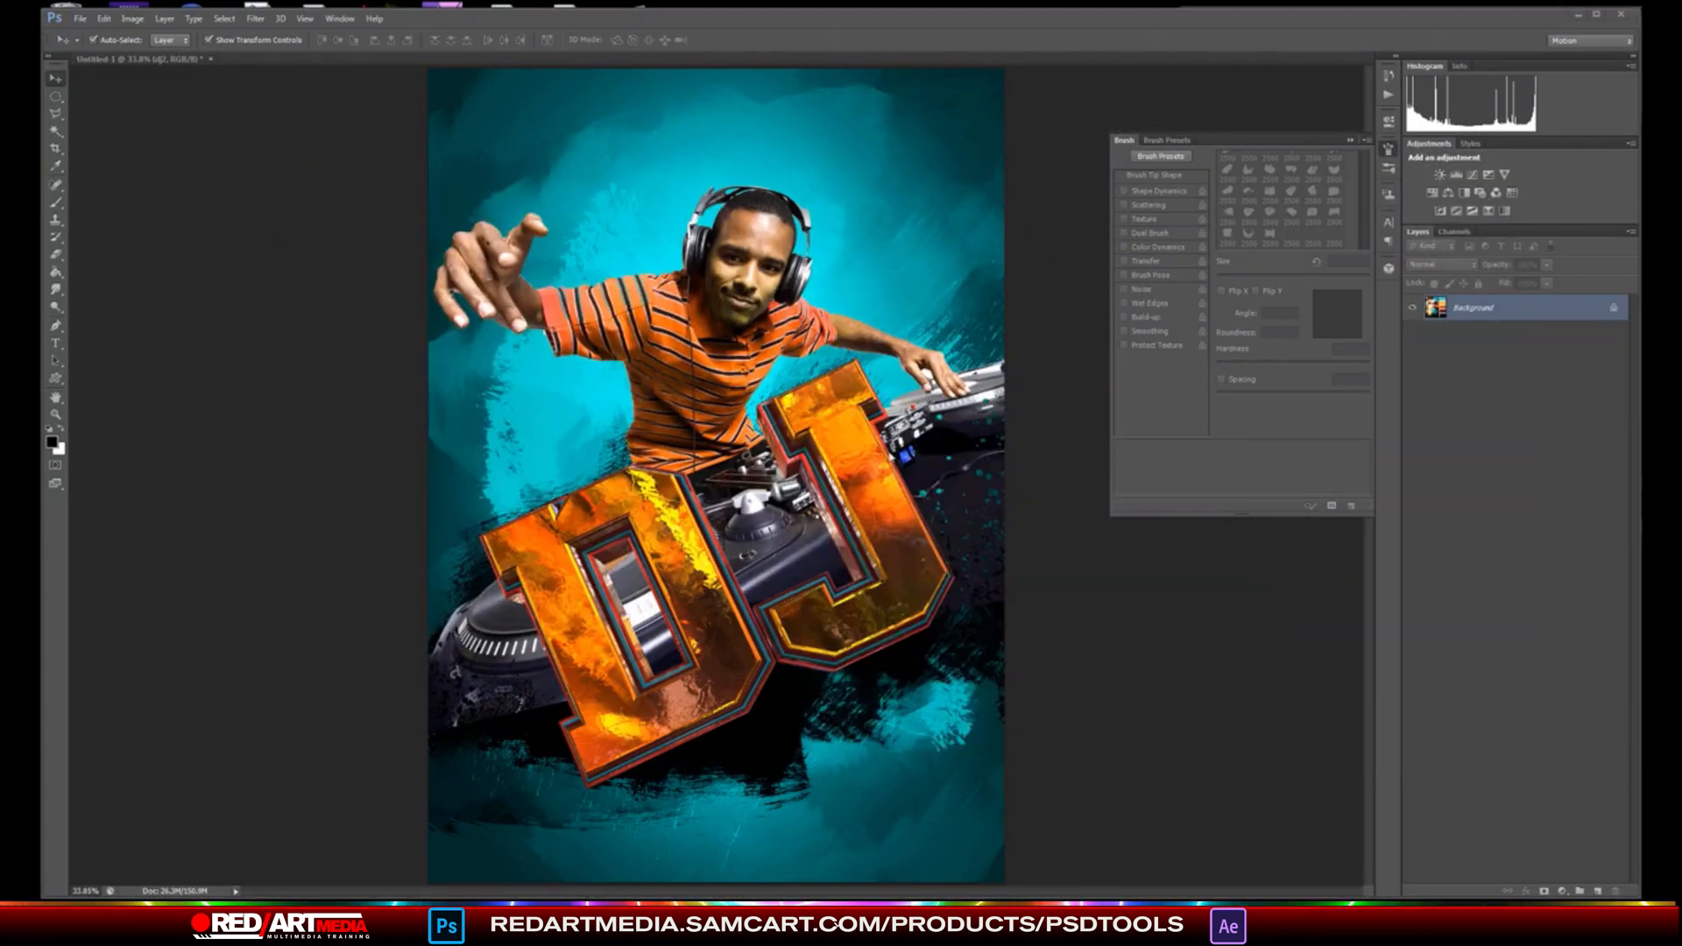
pyautogui.click(879, 550)
pyautogui.moveTo(879, 550)
pyautogui.mouseDown()
pyautogui.moveTo(897, 553)
pyautogui.moveTo(876, 543)
pyautogui.mouseUp()
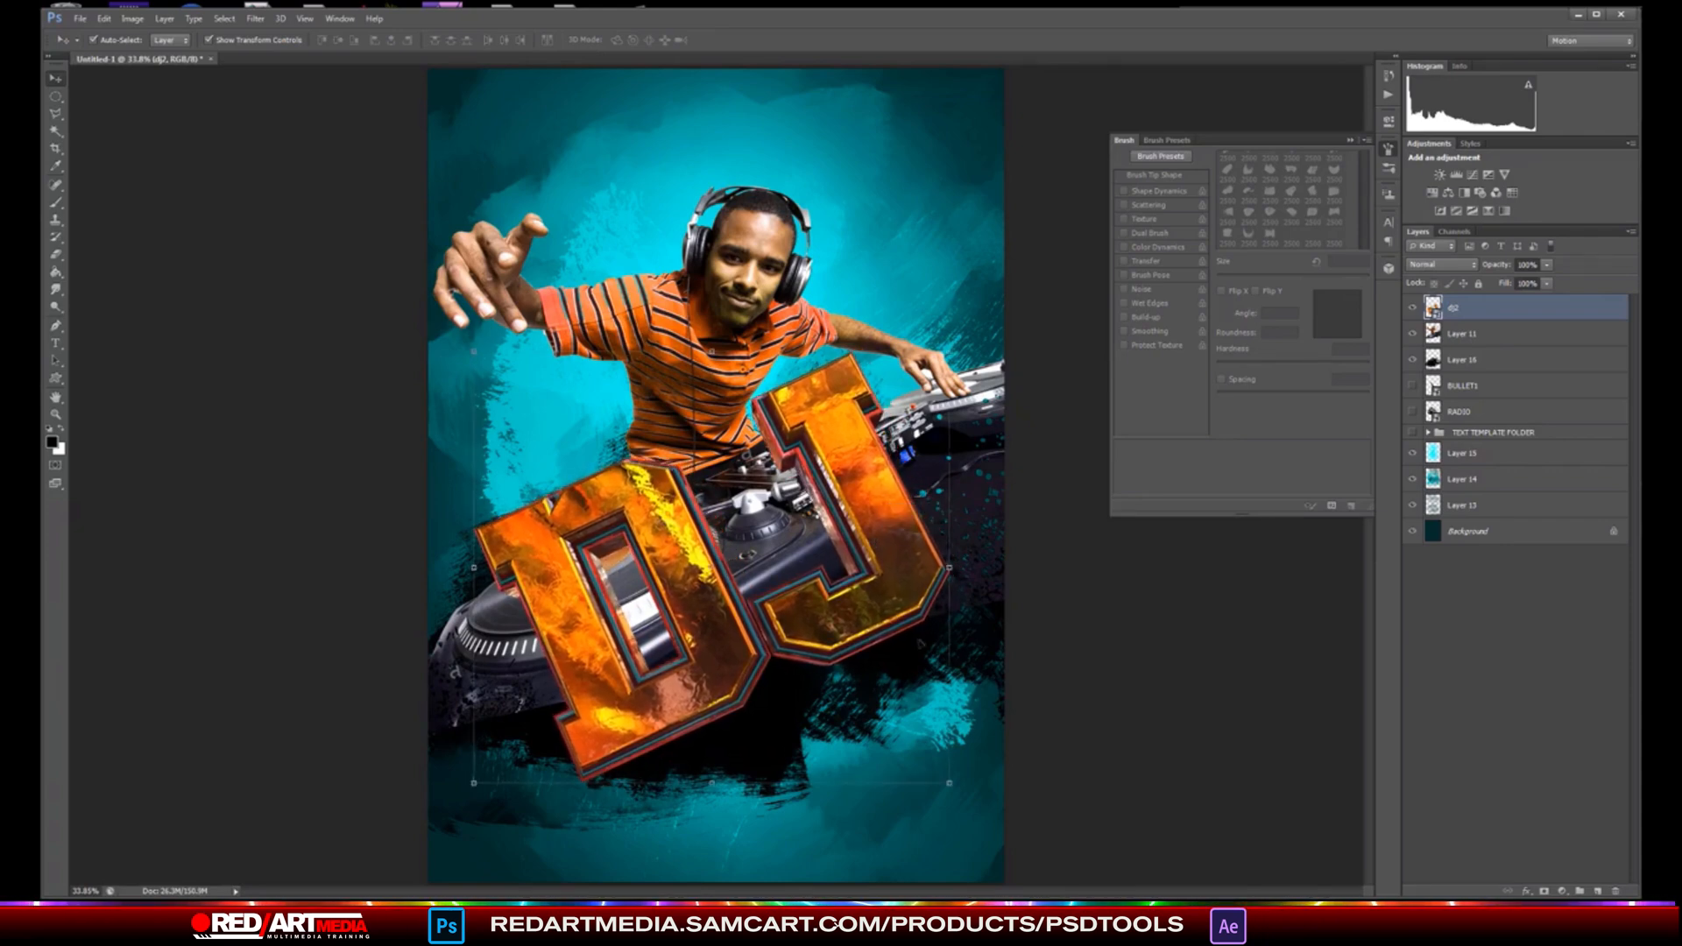
# - Show the RADIO layer and move it above the dj2 layer in the stack
pyautogui.click(1429, 410)
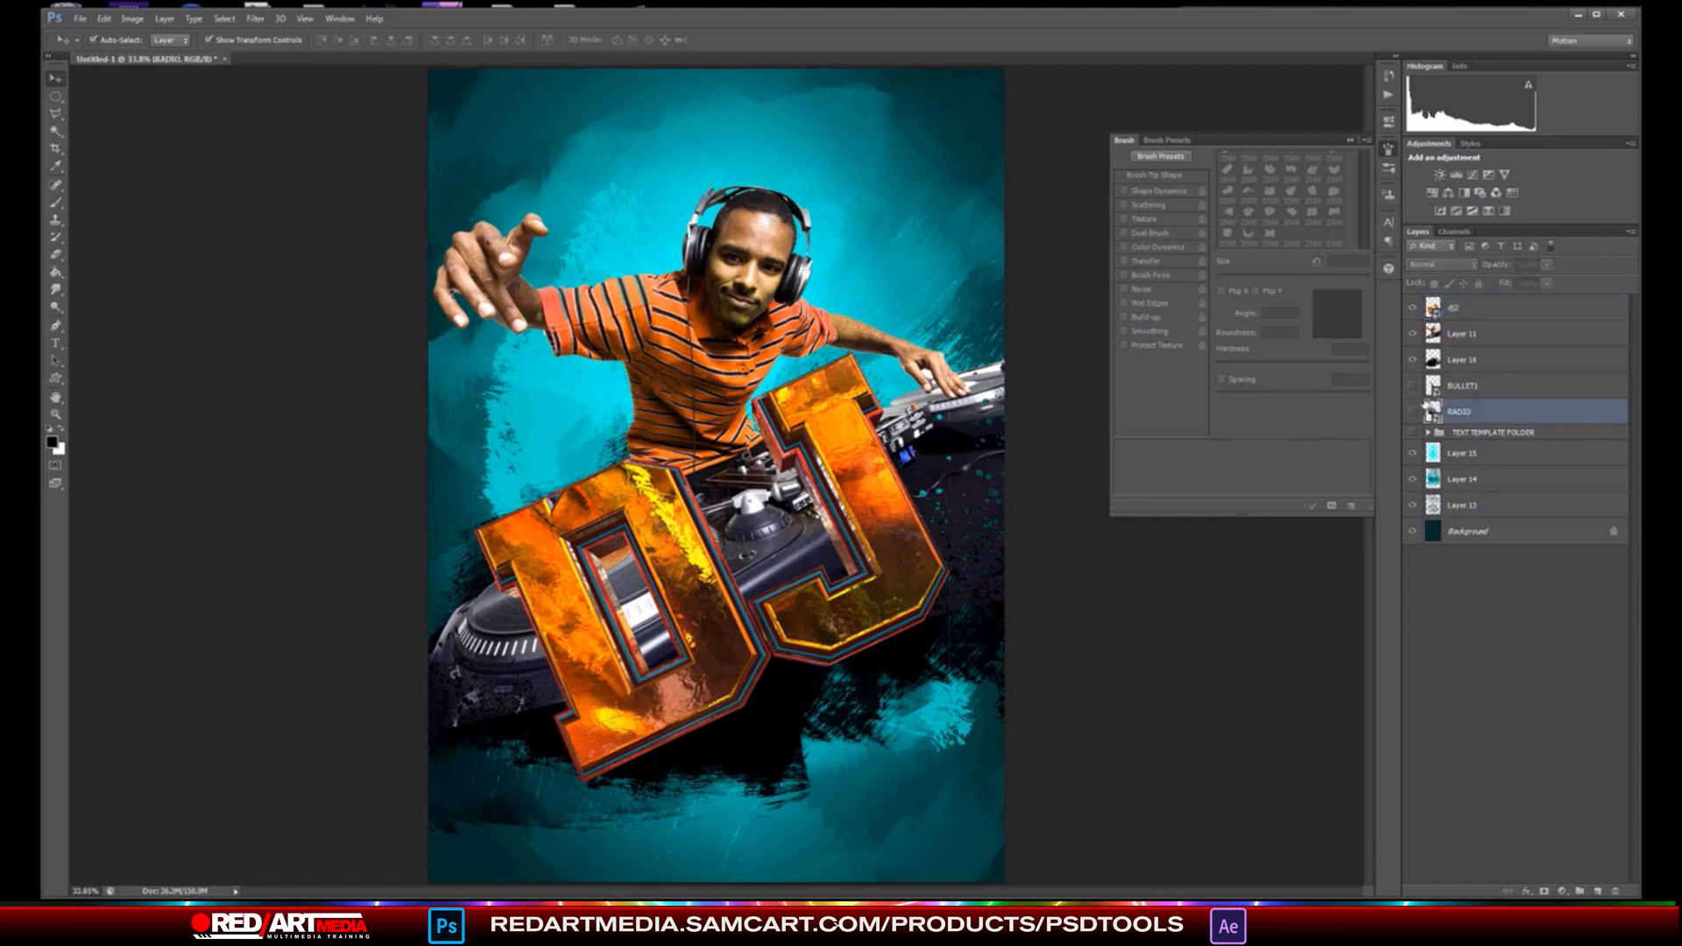
pyautogui.click(1412, 412)
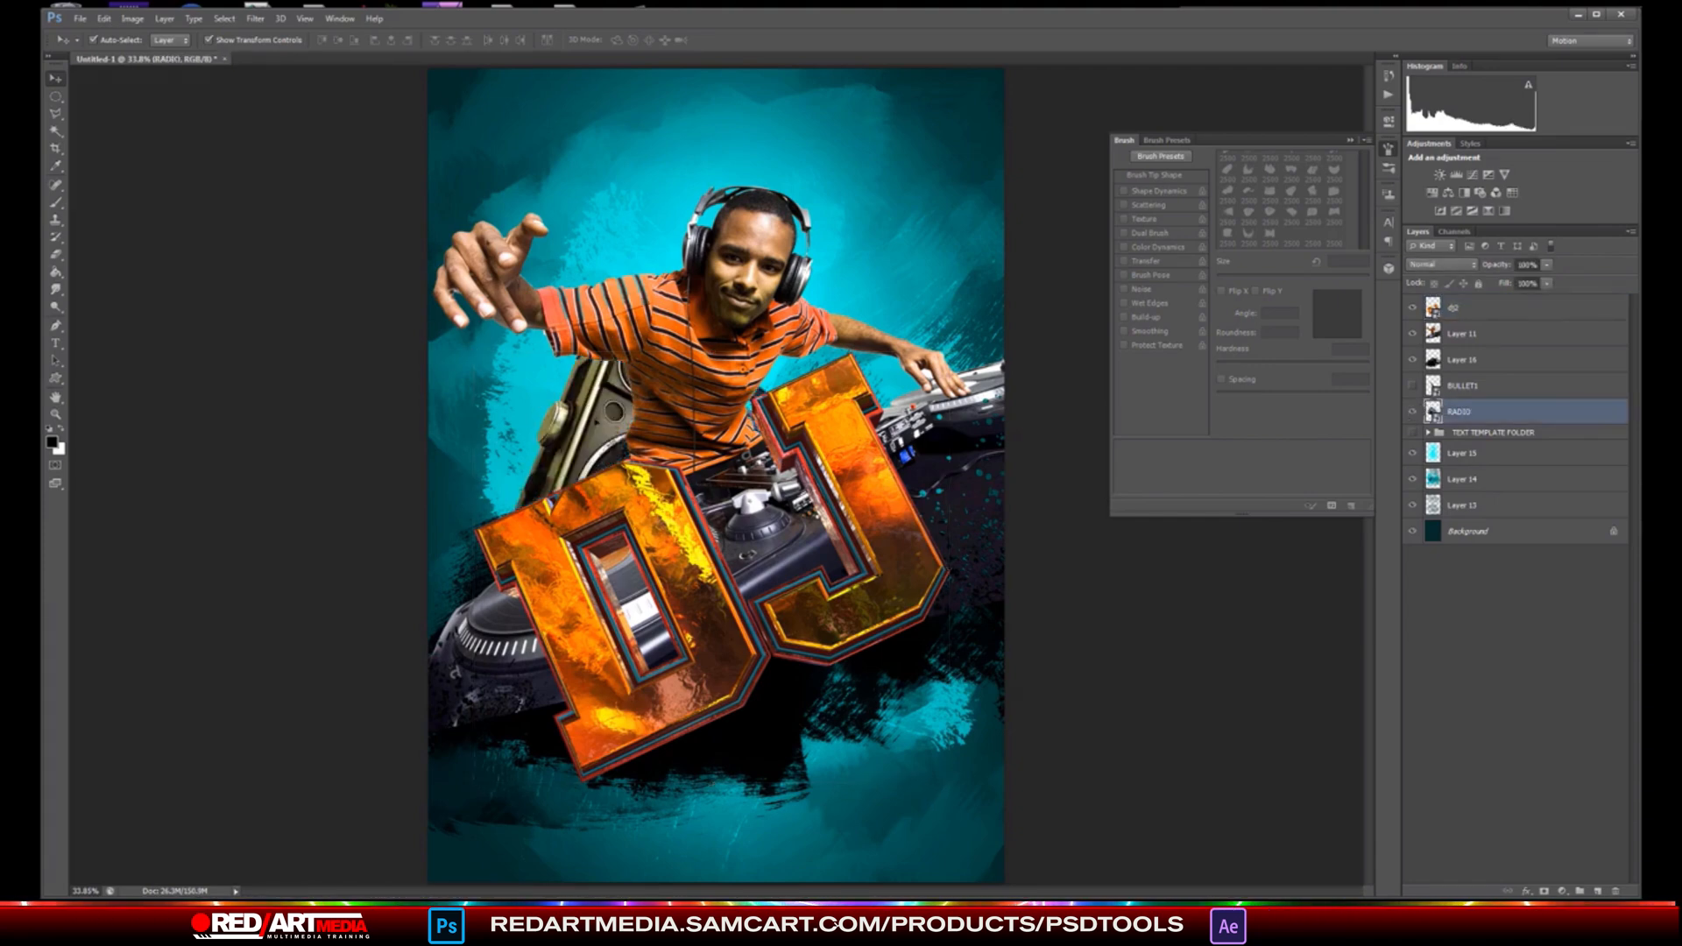
pyautogui.moveTo(603, 419); pyautogui.dragTo(613, 230)
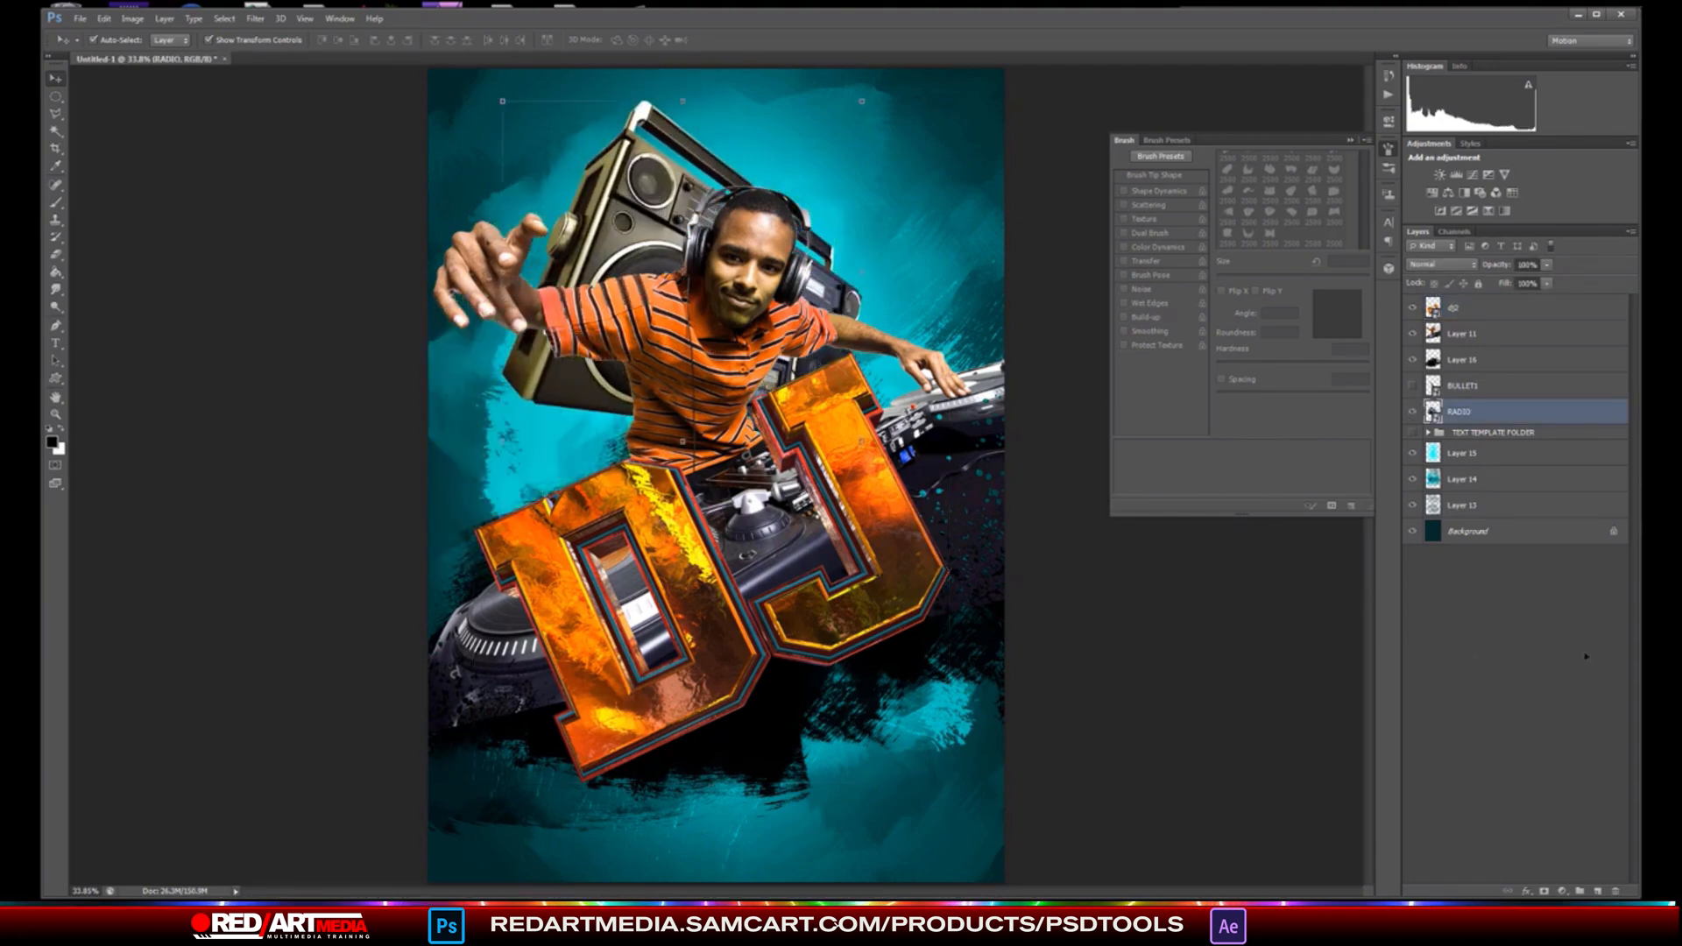
pyautogui.moveTo(1547, 355); pyautogui.dragTo(1490, 309)
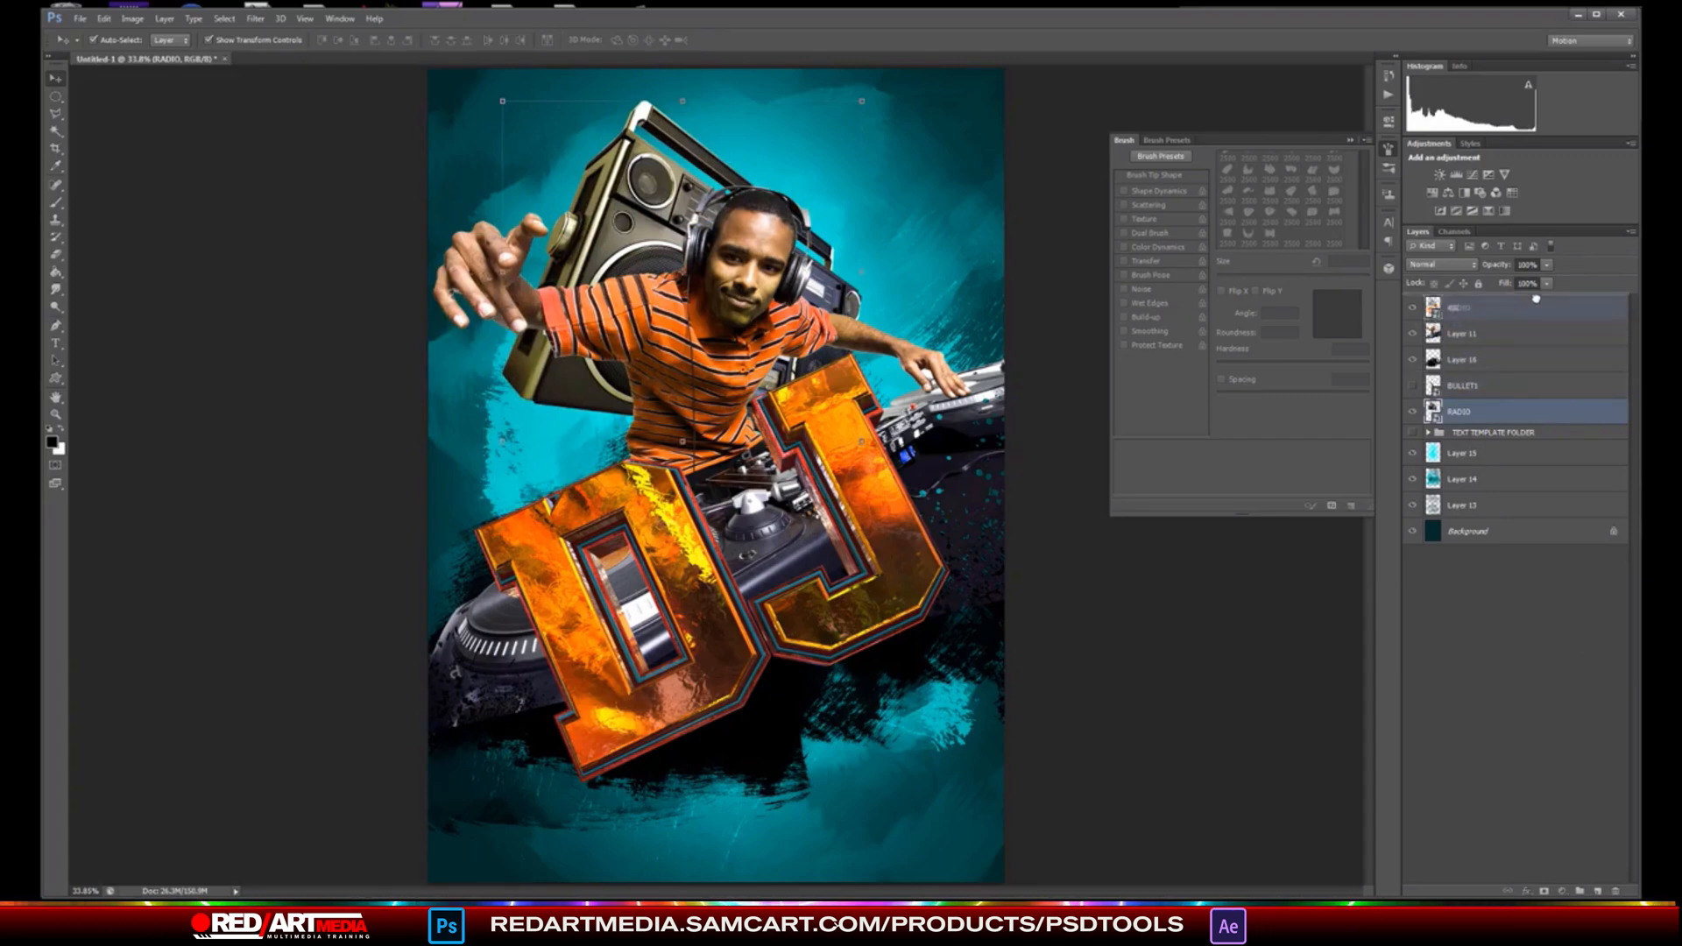
# - Scale the radio to about 58% and place it partly off the flyer's lower right edge, beside the J
pyautogui.moveTo(666, 219); pyautogui.dragTo(880, 485)
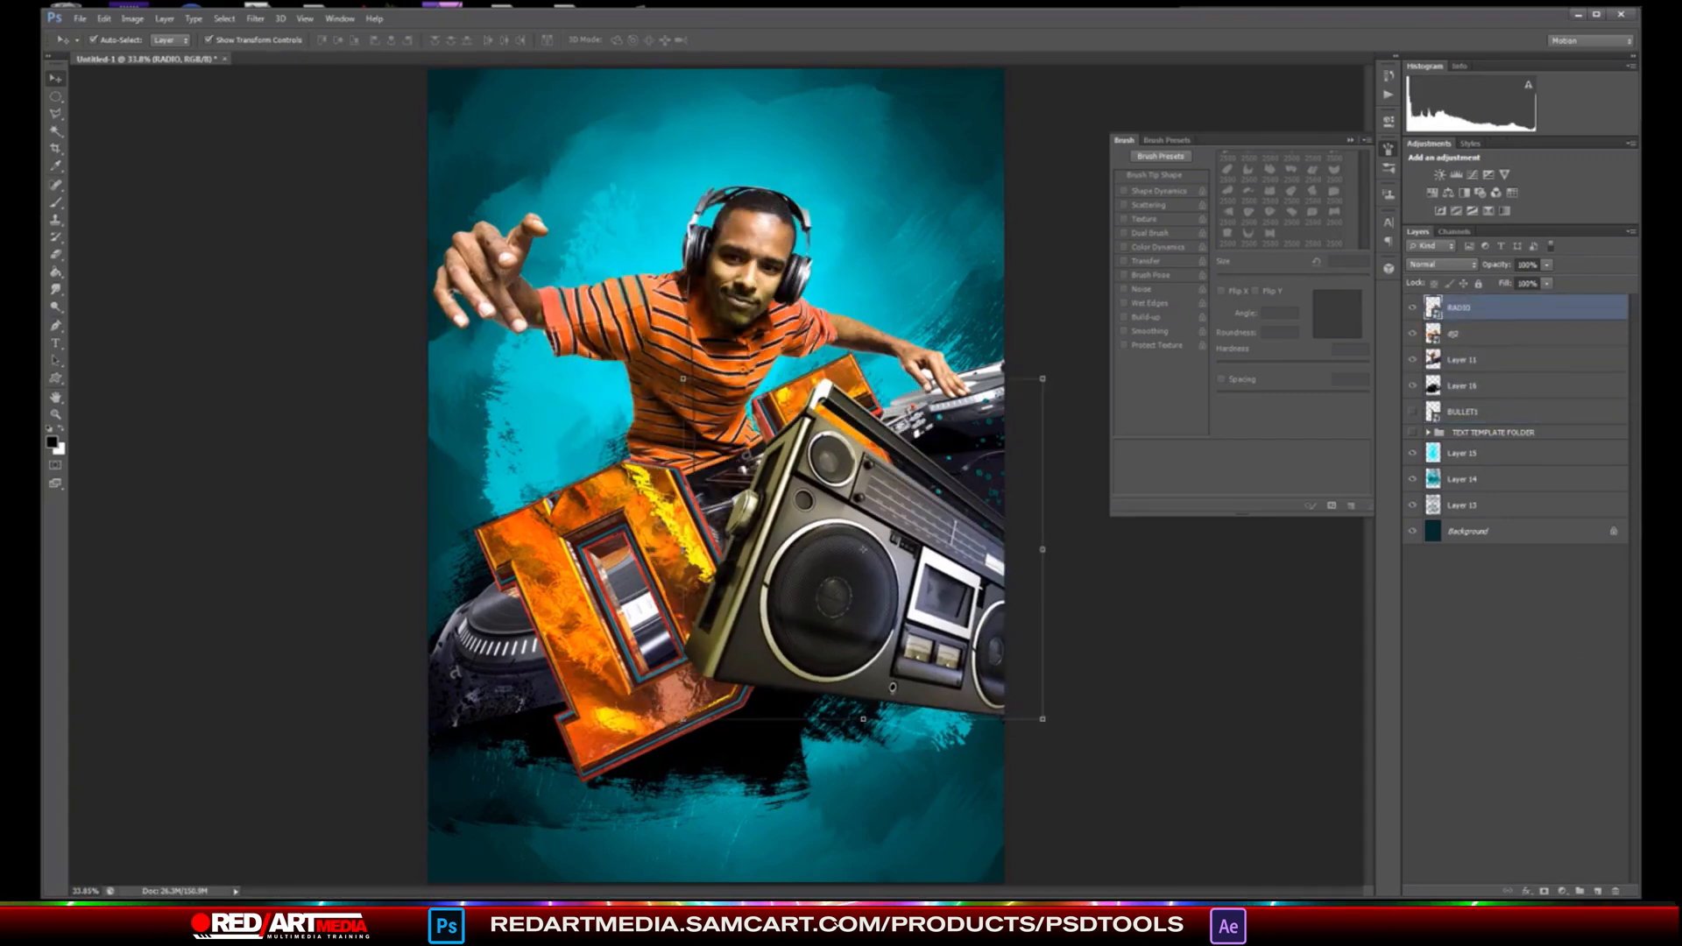
pyautogui.moveTo(684, 720); pyautogui.dragTo(1016, 743)
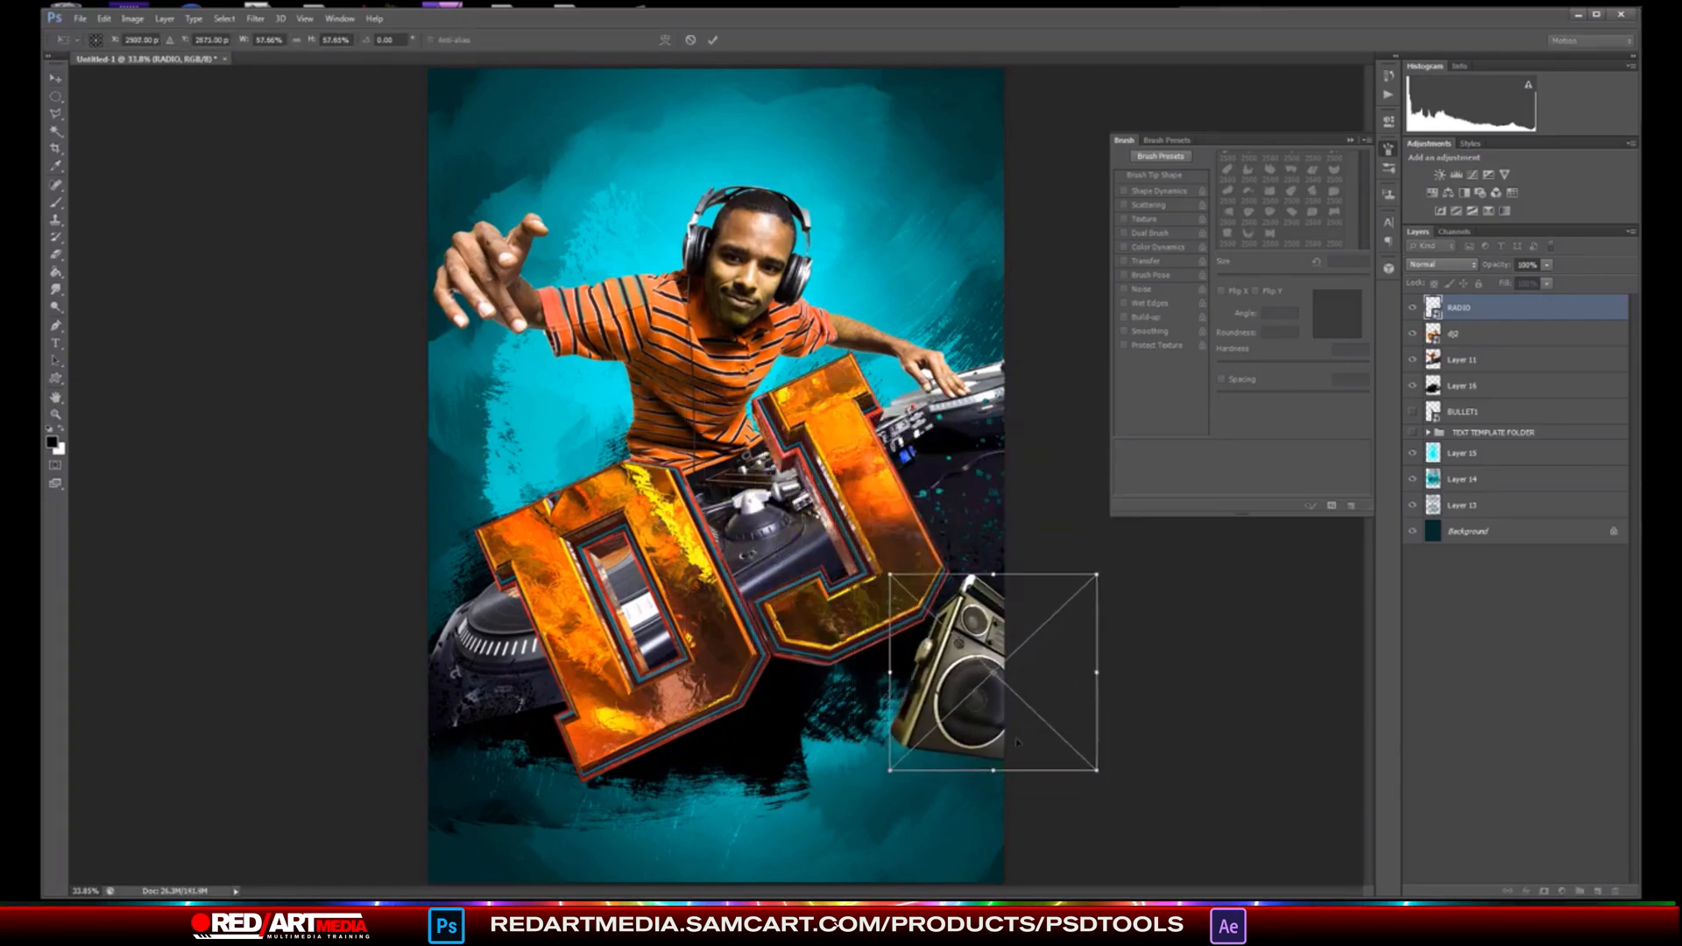
pyautogui.press('Return')
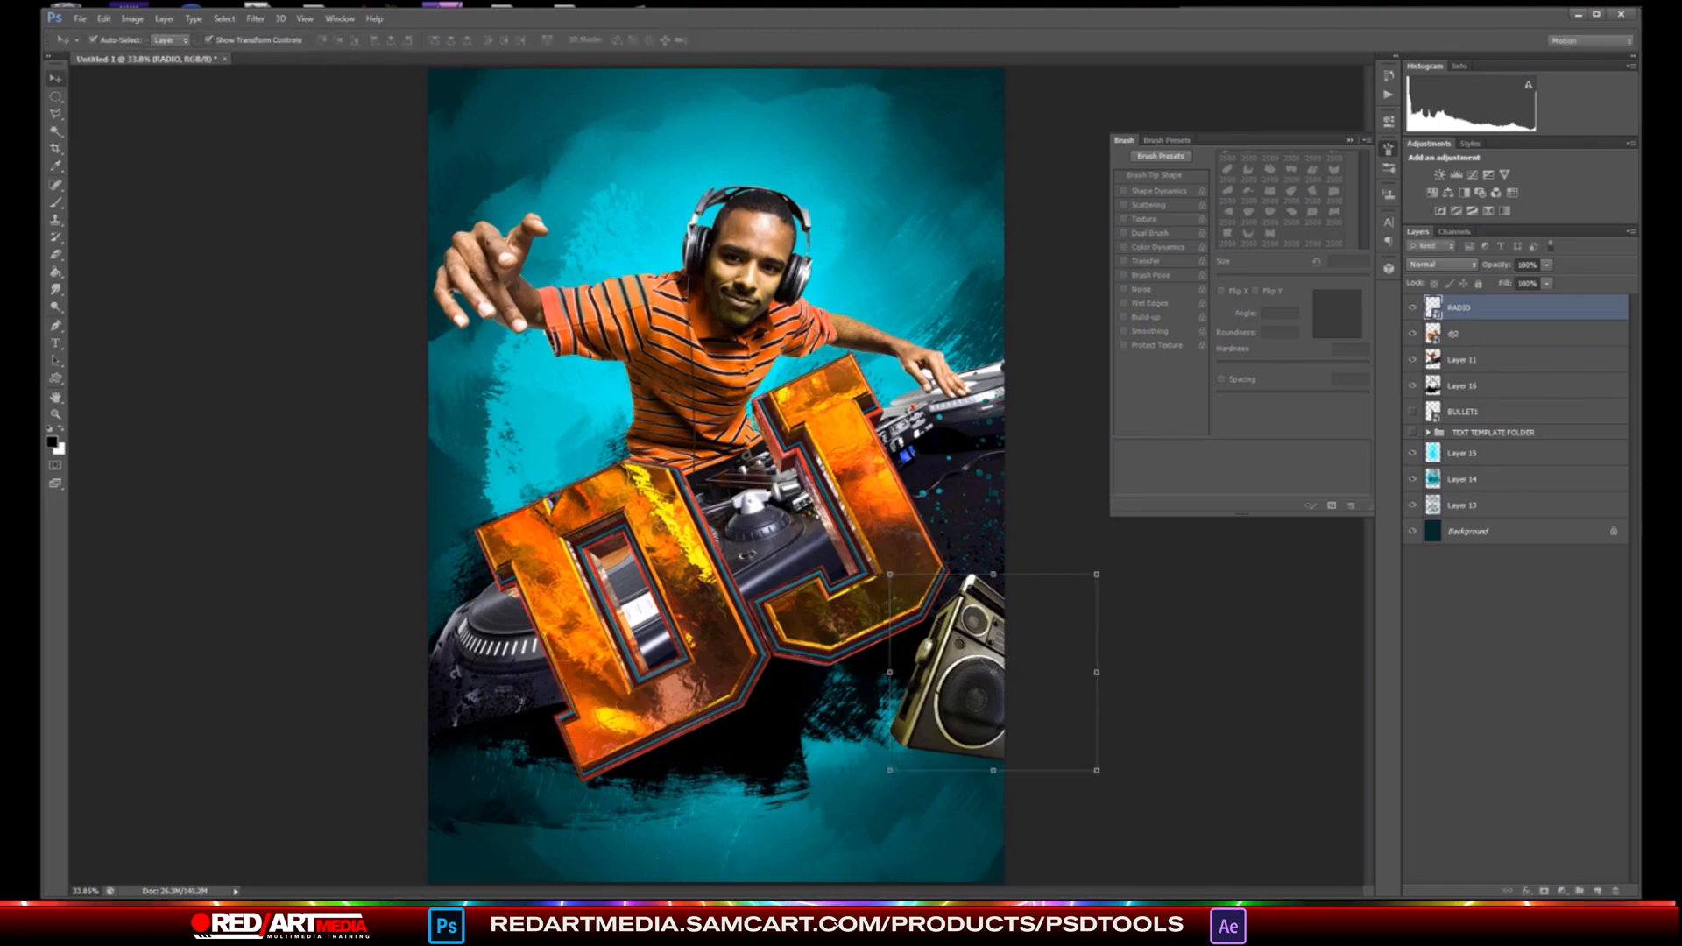
# - Duplicate the RADIO layer, scale the copy to about 50% and place it partly off the flyer's left edge below the raised hand
pyautogui.moveTo(1529, 339); pyautogui.dragTo(1600, 891)
pyautogui.moveTo(882, 629); pyautogui.dragTo(369, 344)
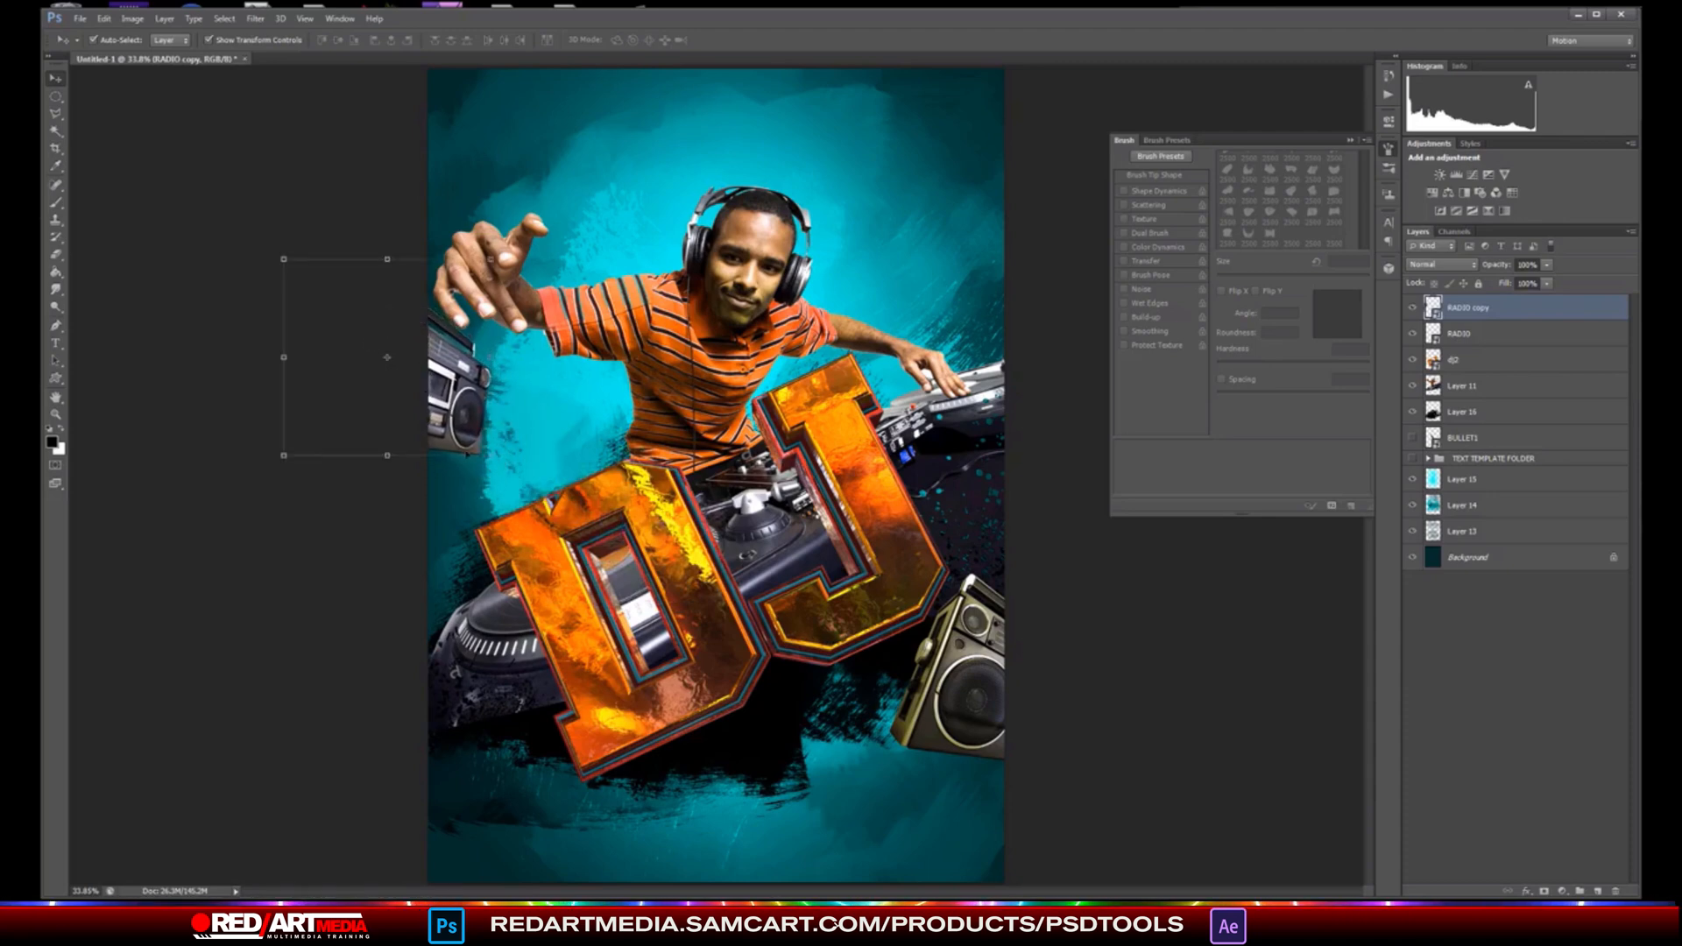
pyautogui.hotkey('ctrl', 't')
pyautogui.moveTo(285, 455); pyautogui.dragTo(311, 430)
pyautogui.moveTo(462, 336); pyautogui.dragTo(478, 420)
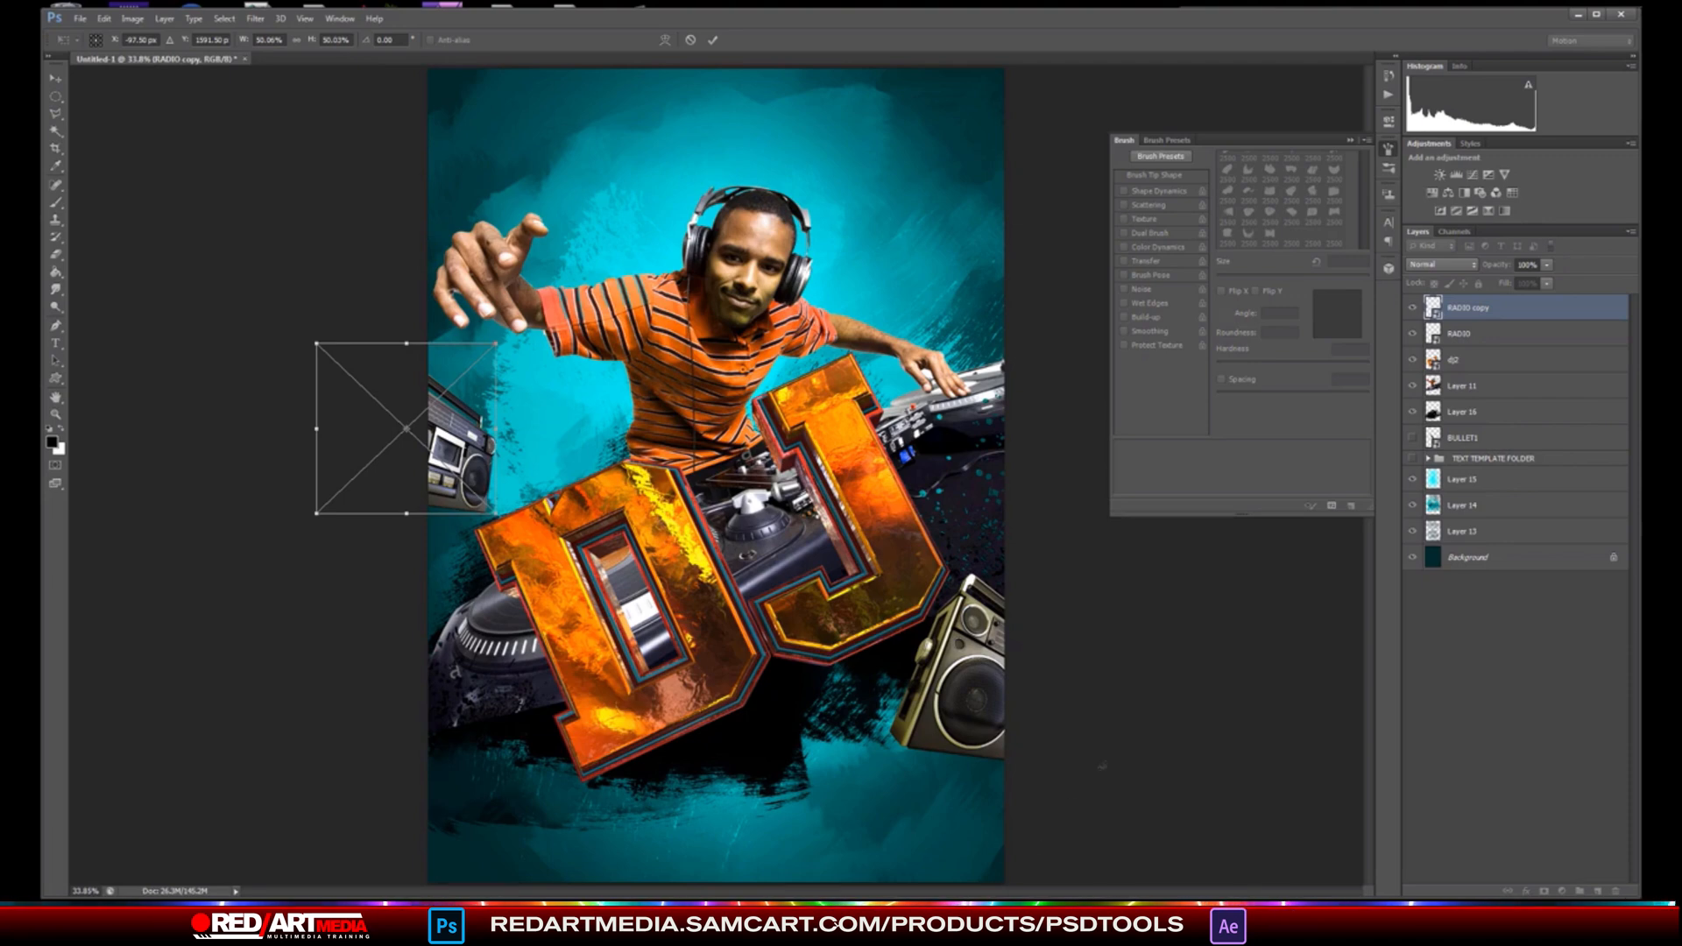
pyautogui.press('Return')
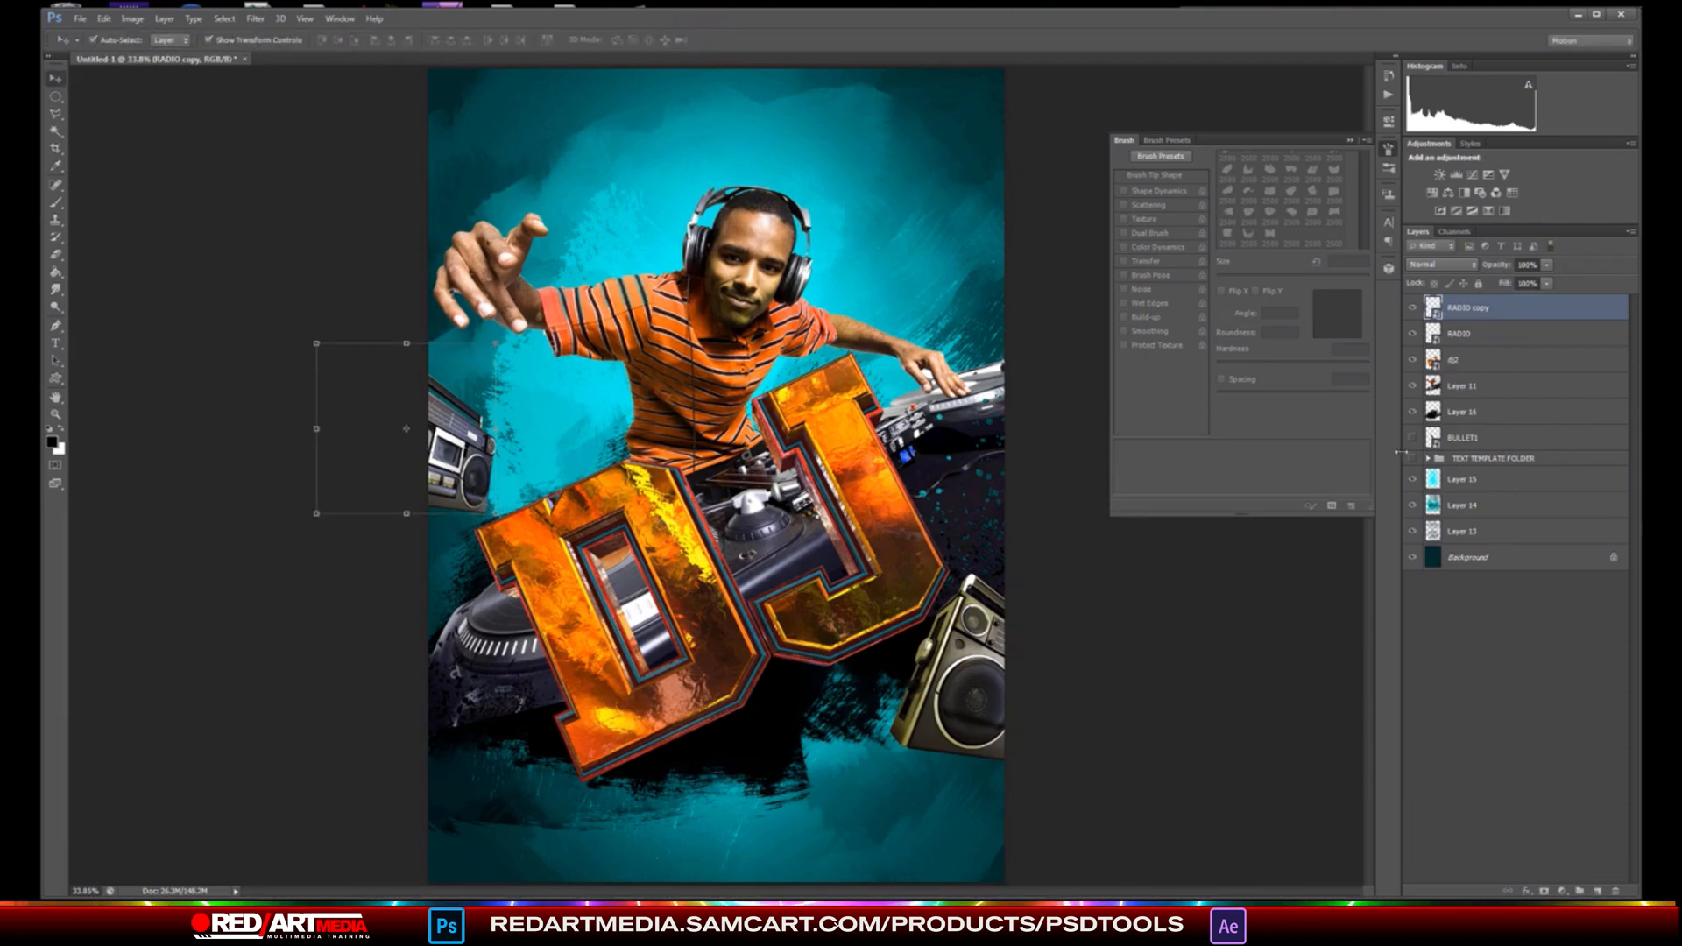
# - Show the BULLET1 layer, move it to the top of the layer stack and place the bullet over the J
pyautogui.click(1516, 440)
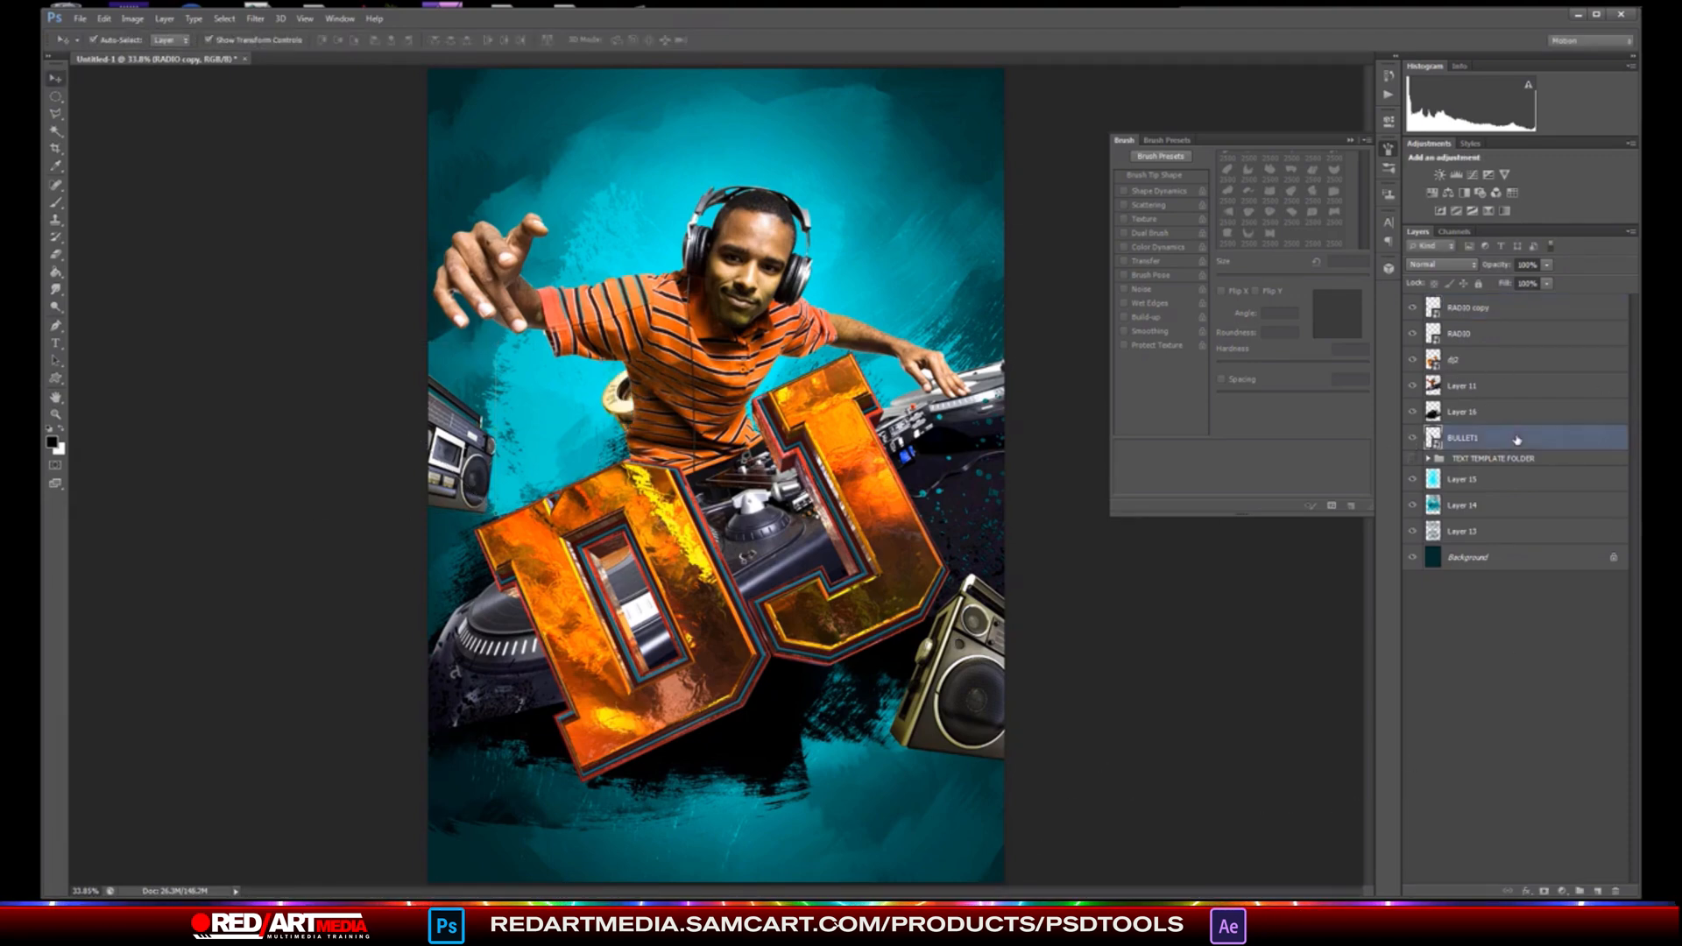
pyautogui.moveTo(1546, 439); pyautogui.dragTo(1556, 306)
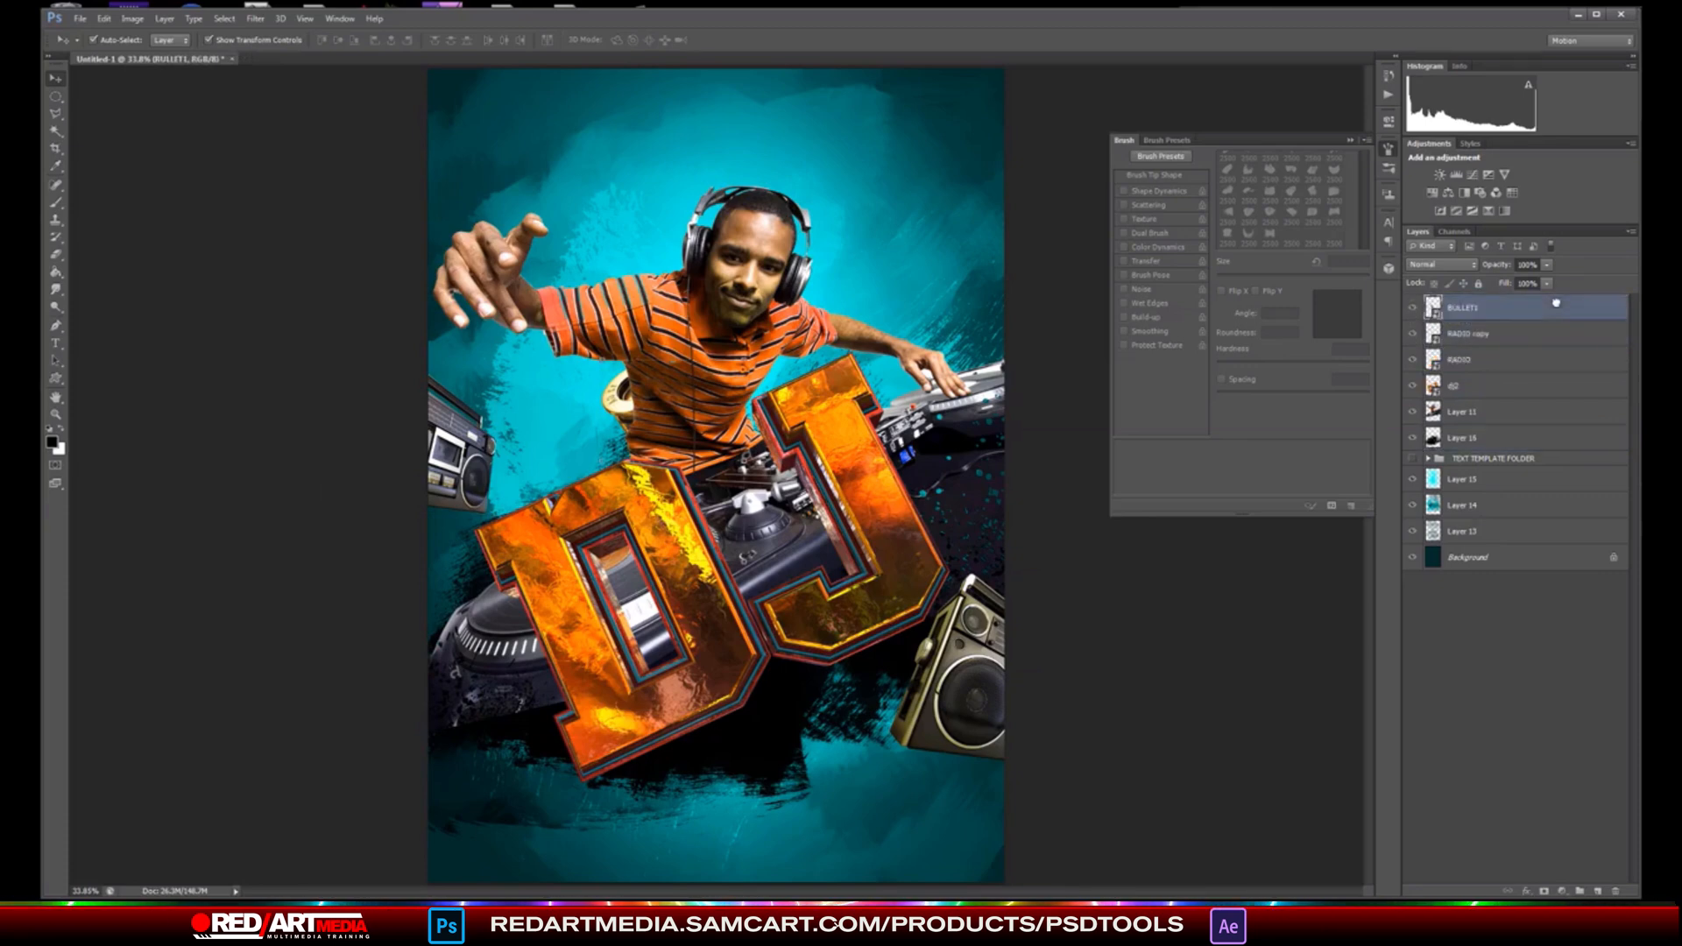
pyautogui.moveTo(673, 460); pyautogui.dragTo(866, 452)
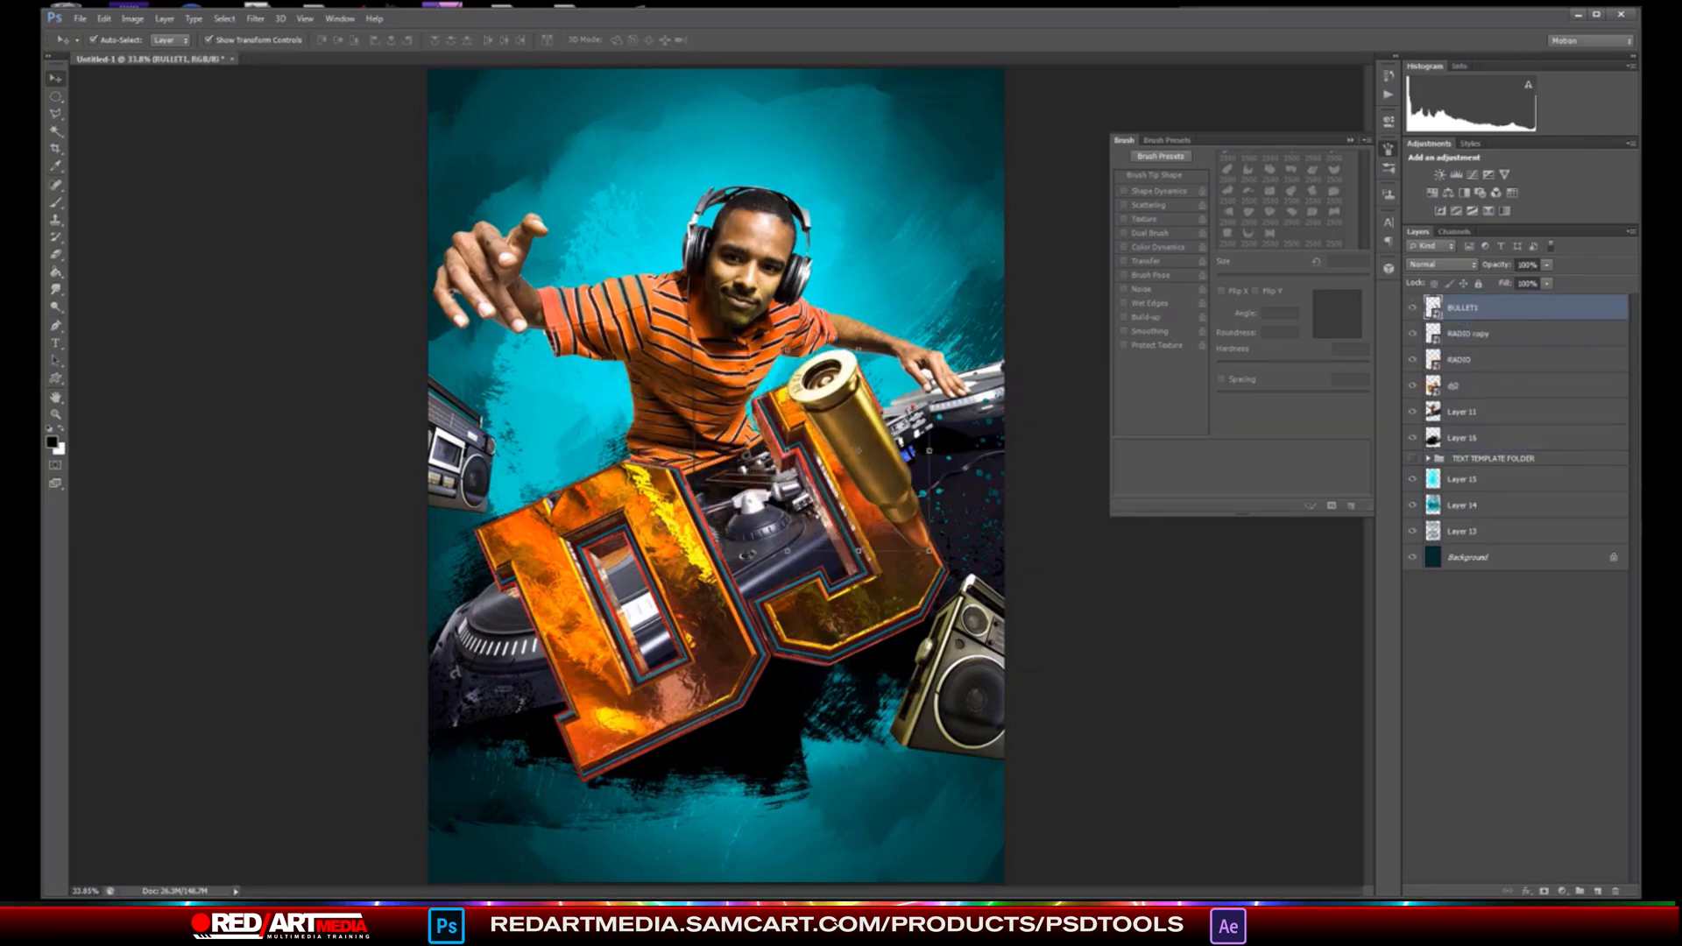
# - Rotate the bullet to 60°, scale it to about 57% and set it against the J's upper right corner
pyautogui.hotkey('ctrl', 't')
pyautogui.moveTo(942, 338); pyautogui.dragTo(1005, 454)
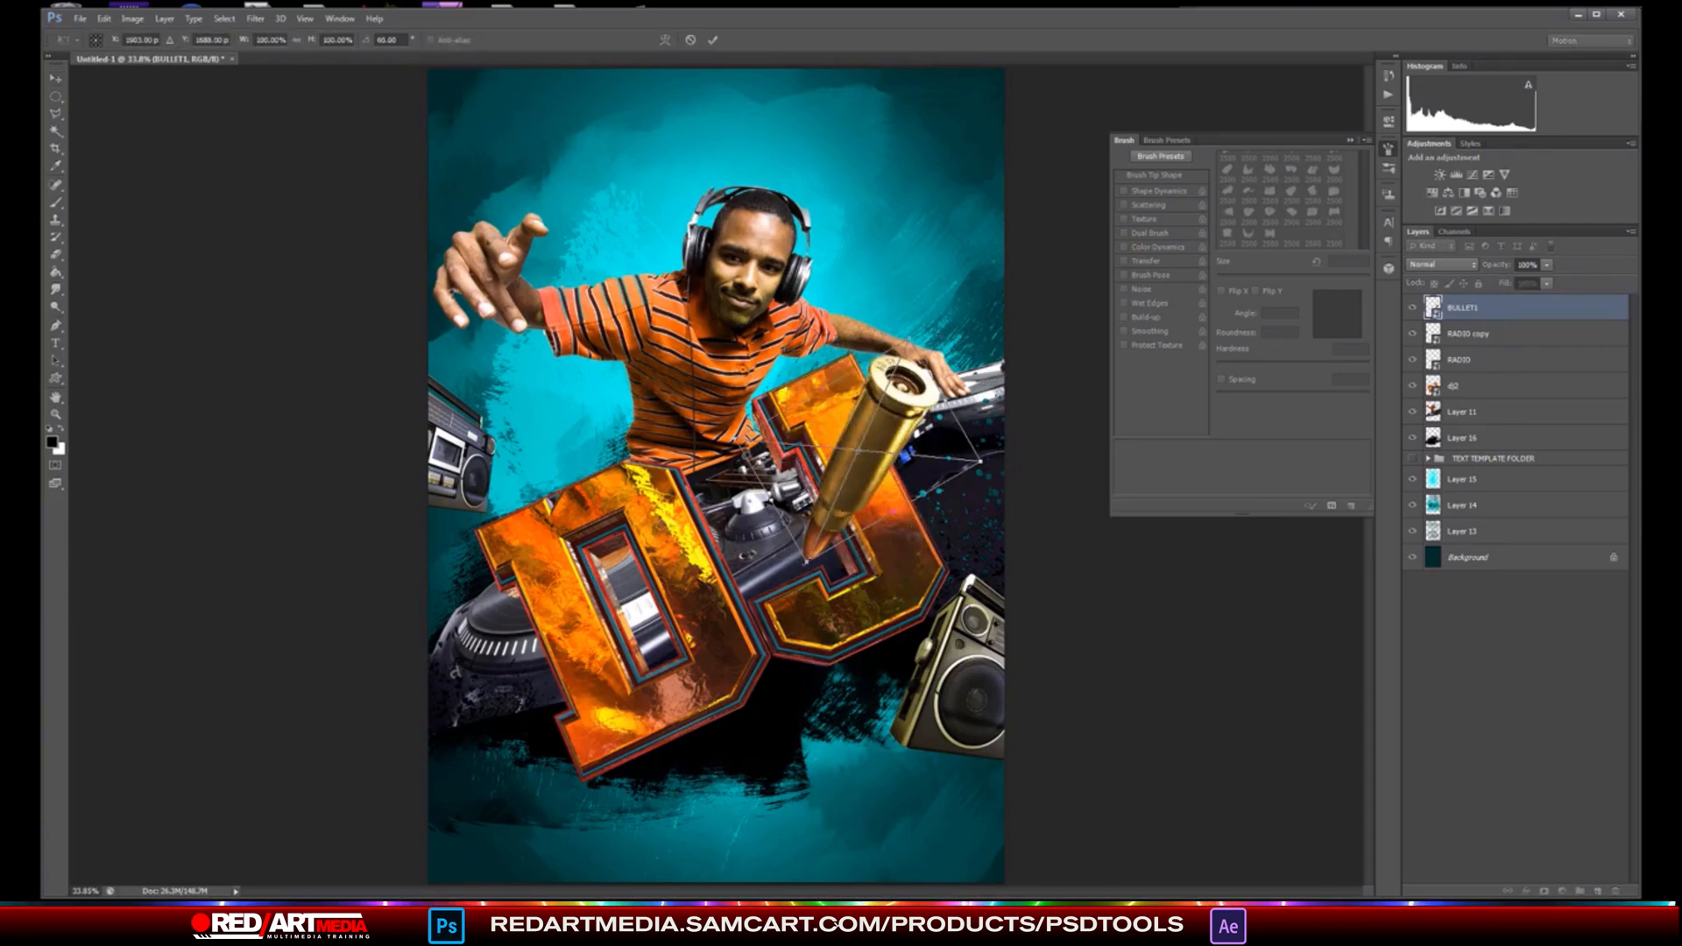
pyautogui.moveTo(807, 561); pyautogui.dragTo(886, 475)
pyautogui.moveTo(880, 408); pyautogui.dragTo(915, 397)
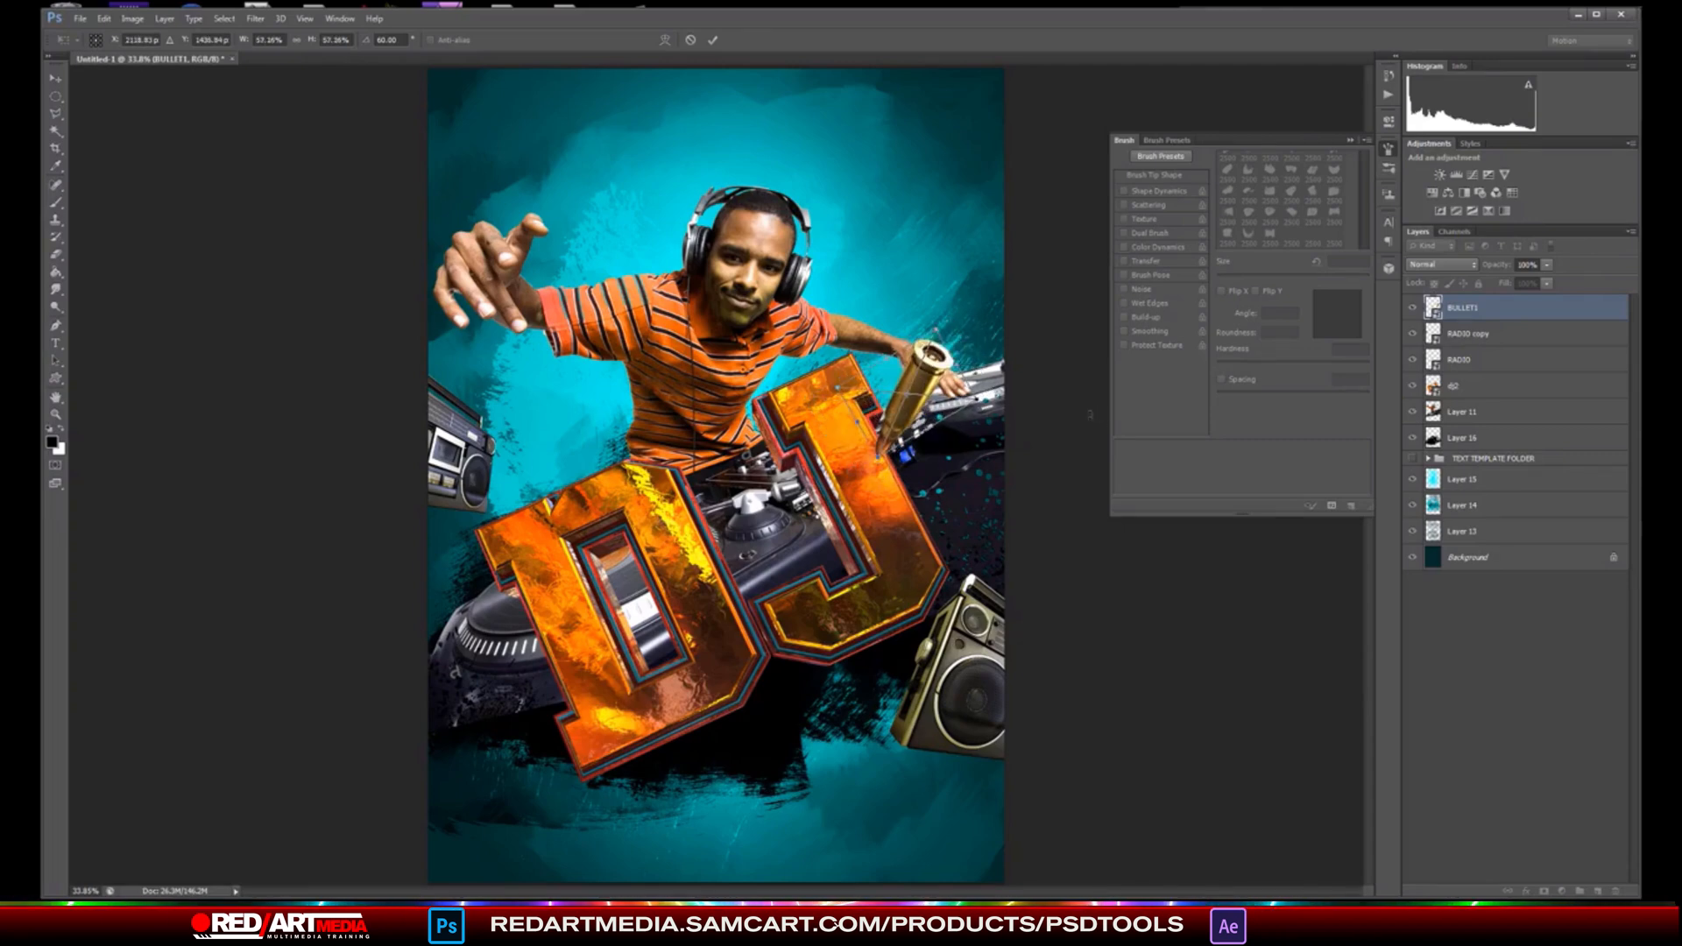
pyautogui.press('Return')
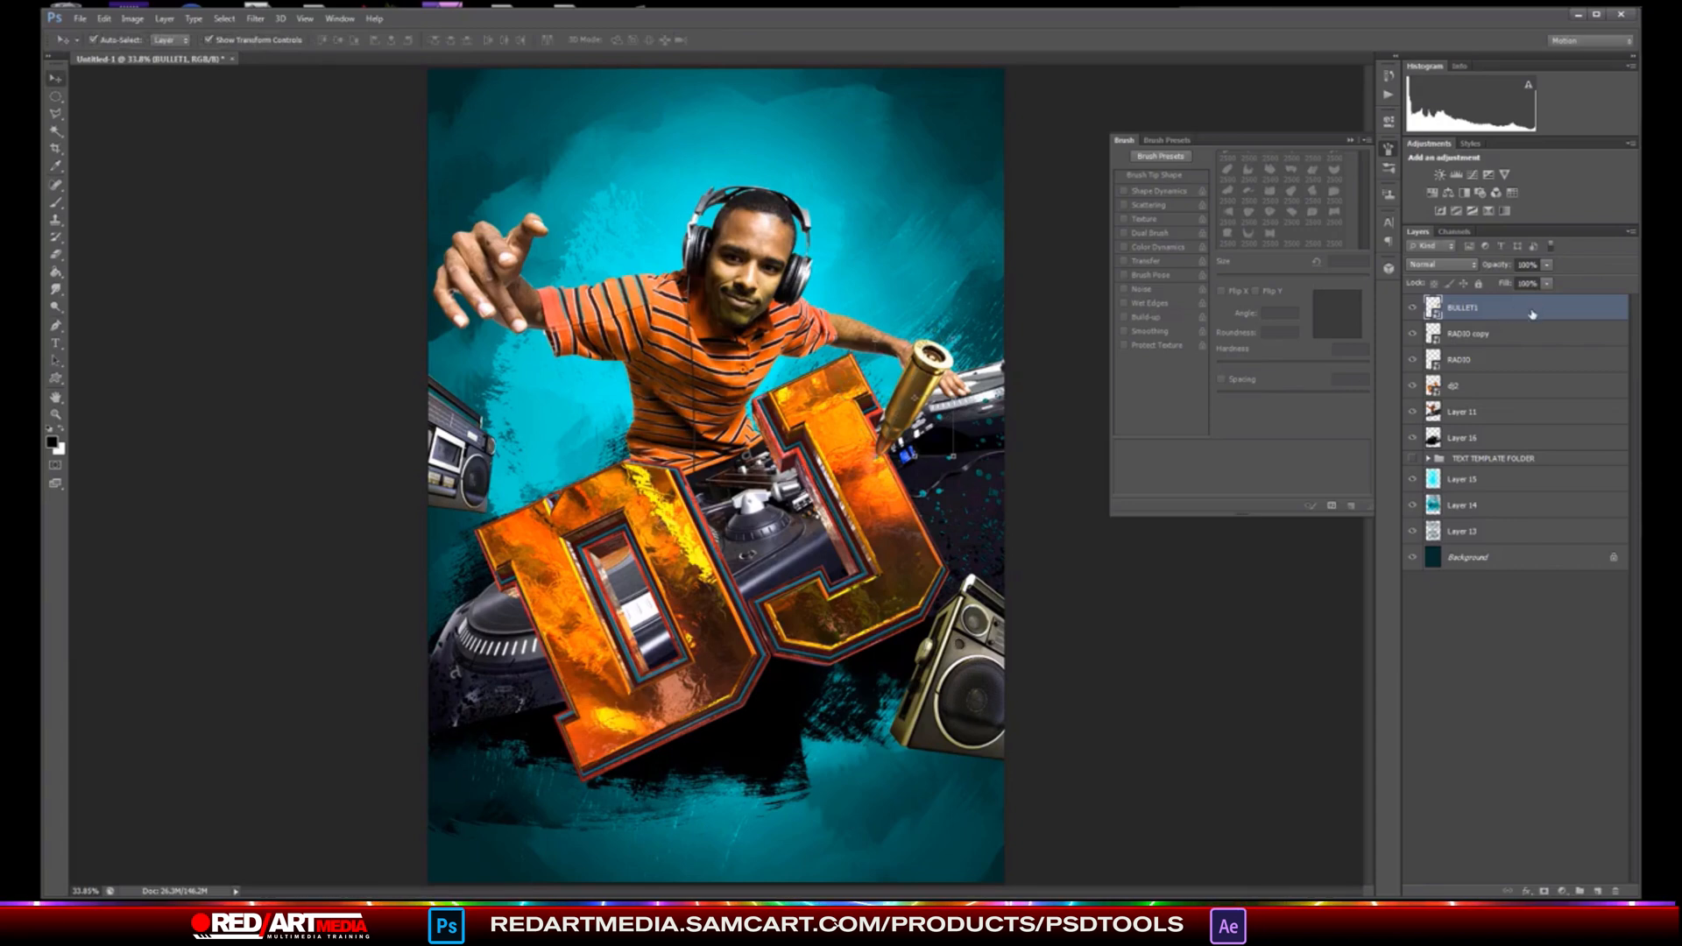
# - Duplicate BULLET1, rotate the copy to about -40°, scale it to about 42% and place it at the D's lower left corner
pyautogui.moveTo(1532, 314); pyautogui.dragTo(1596, 890)
pyautogui.moveTo(916, 394); pyautogui.dragTo(587, 661)
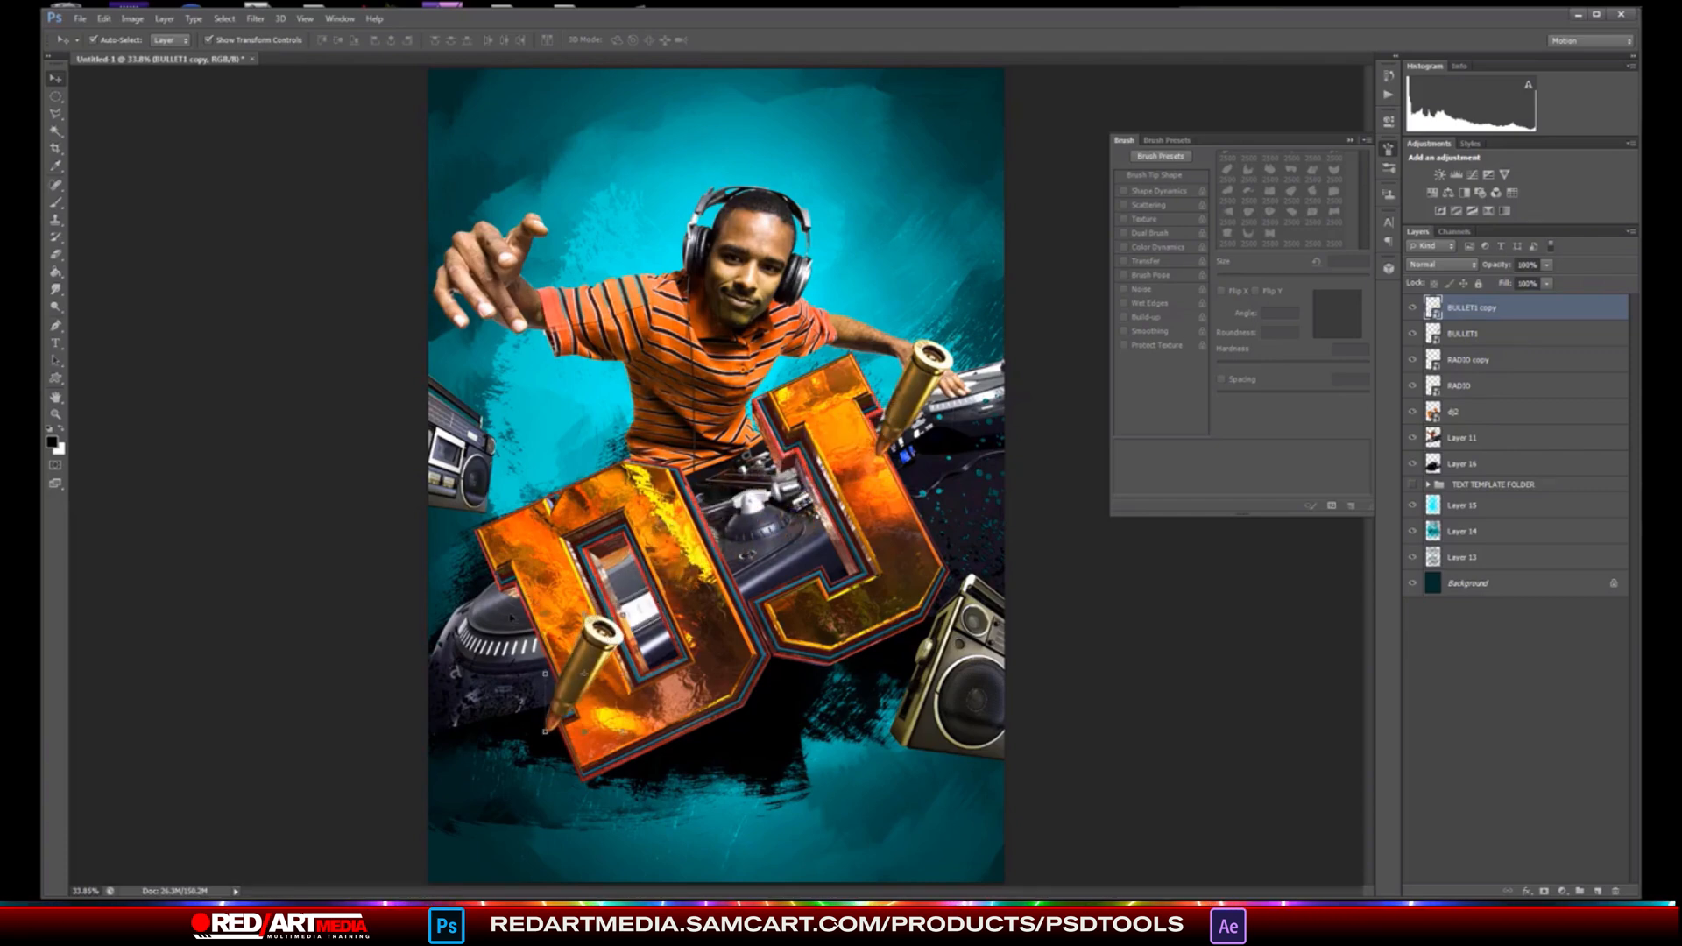
pyautogui.hotkey('ctrl', 't')
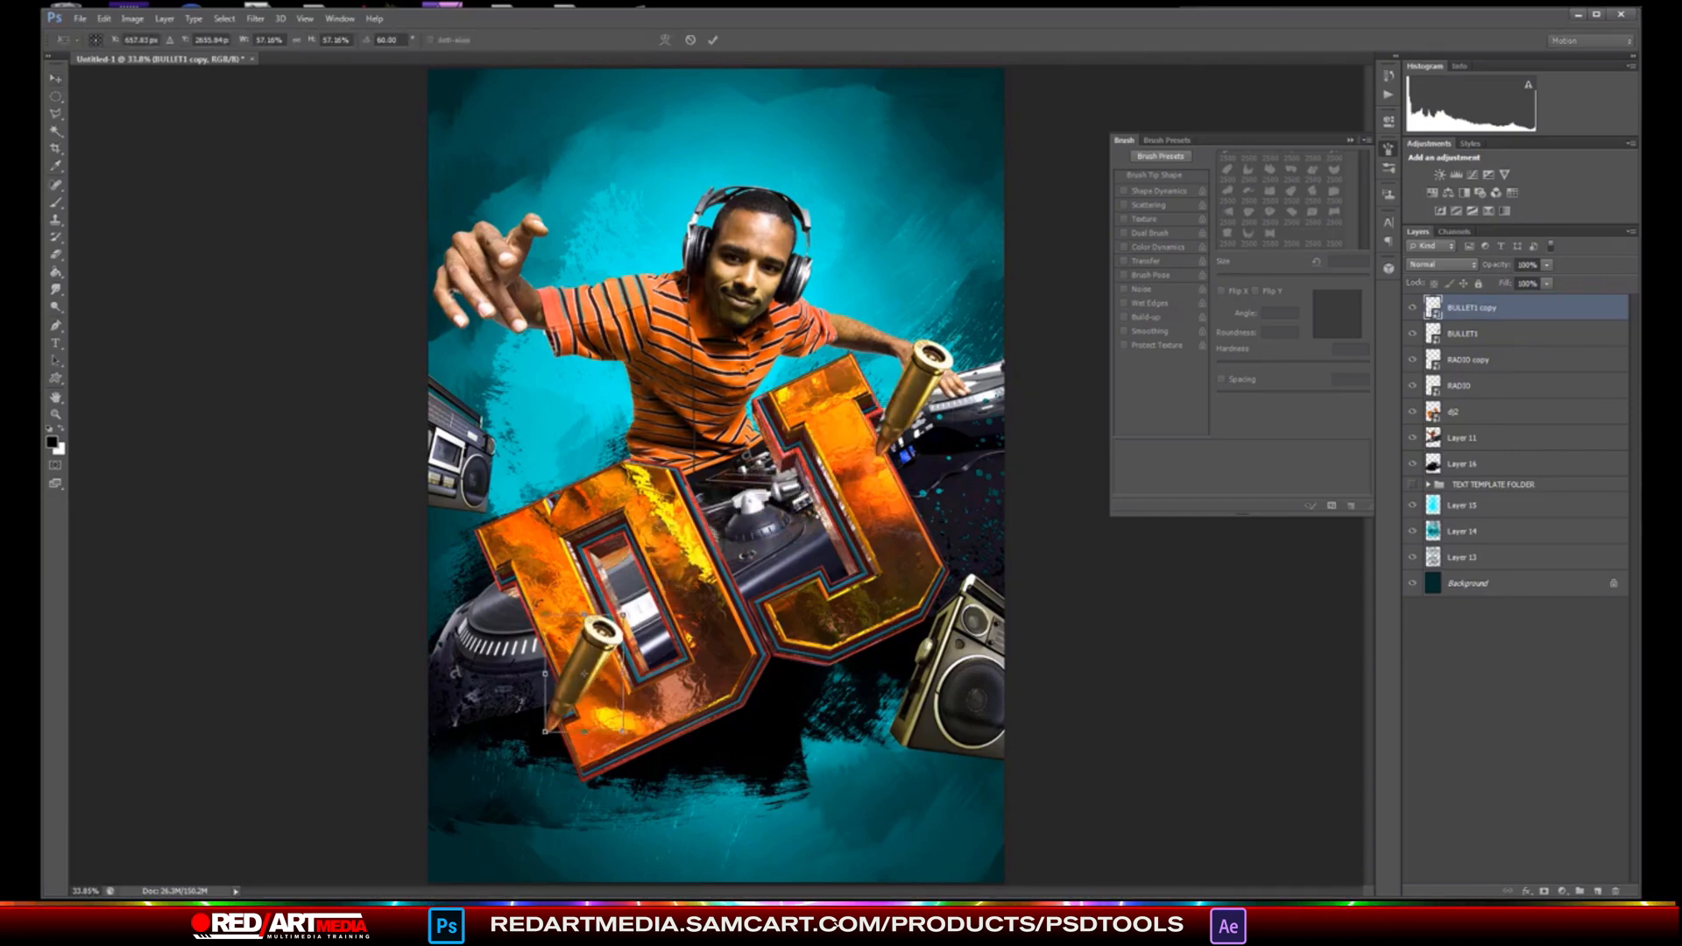
pyautogui.moveTo(517, 667); pyautogui.dragTo(651, 737)
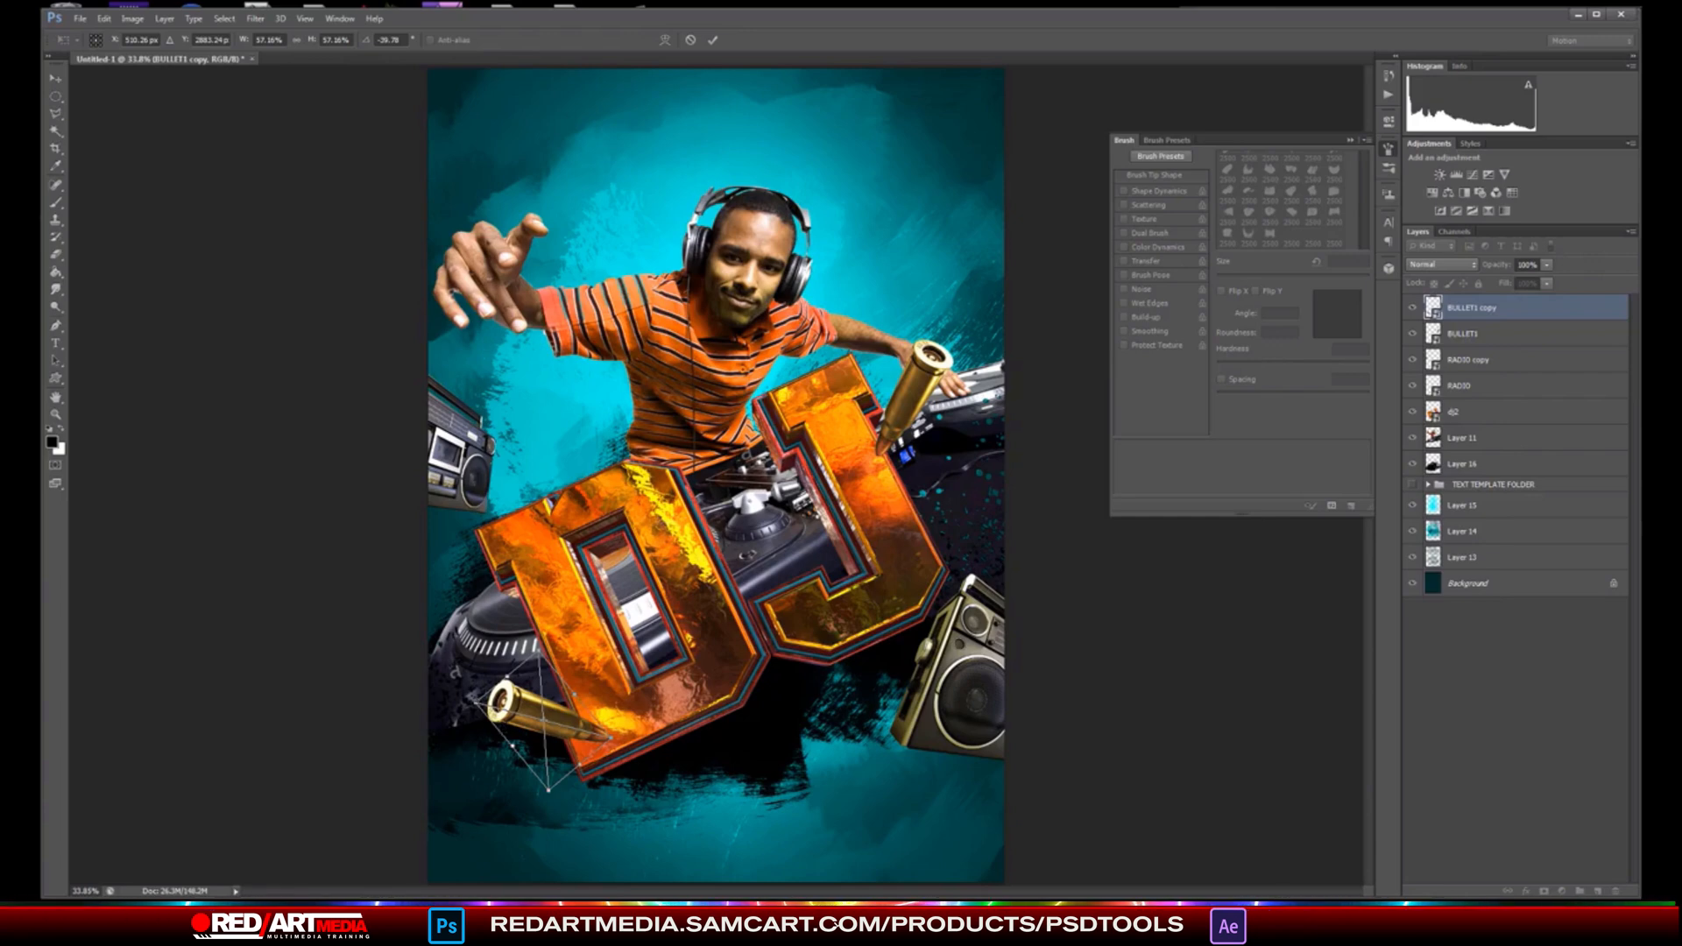
pyautogui.moveTo(473, 701); pyautogui.dragTo(513, 713)
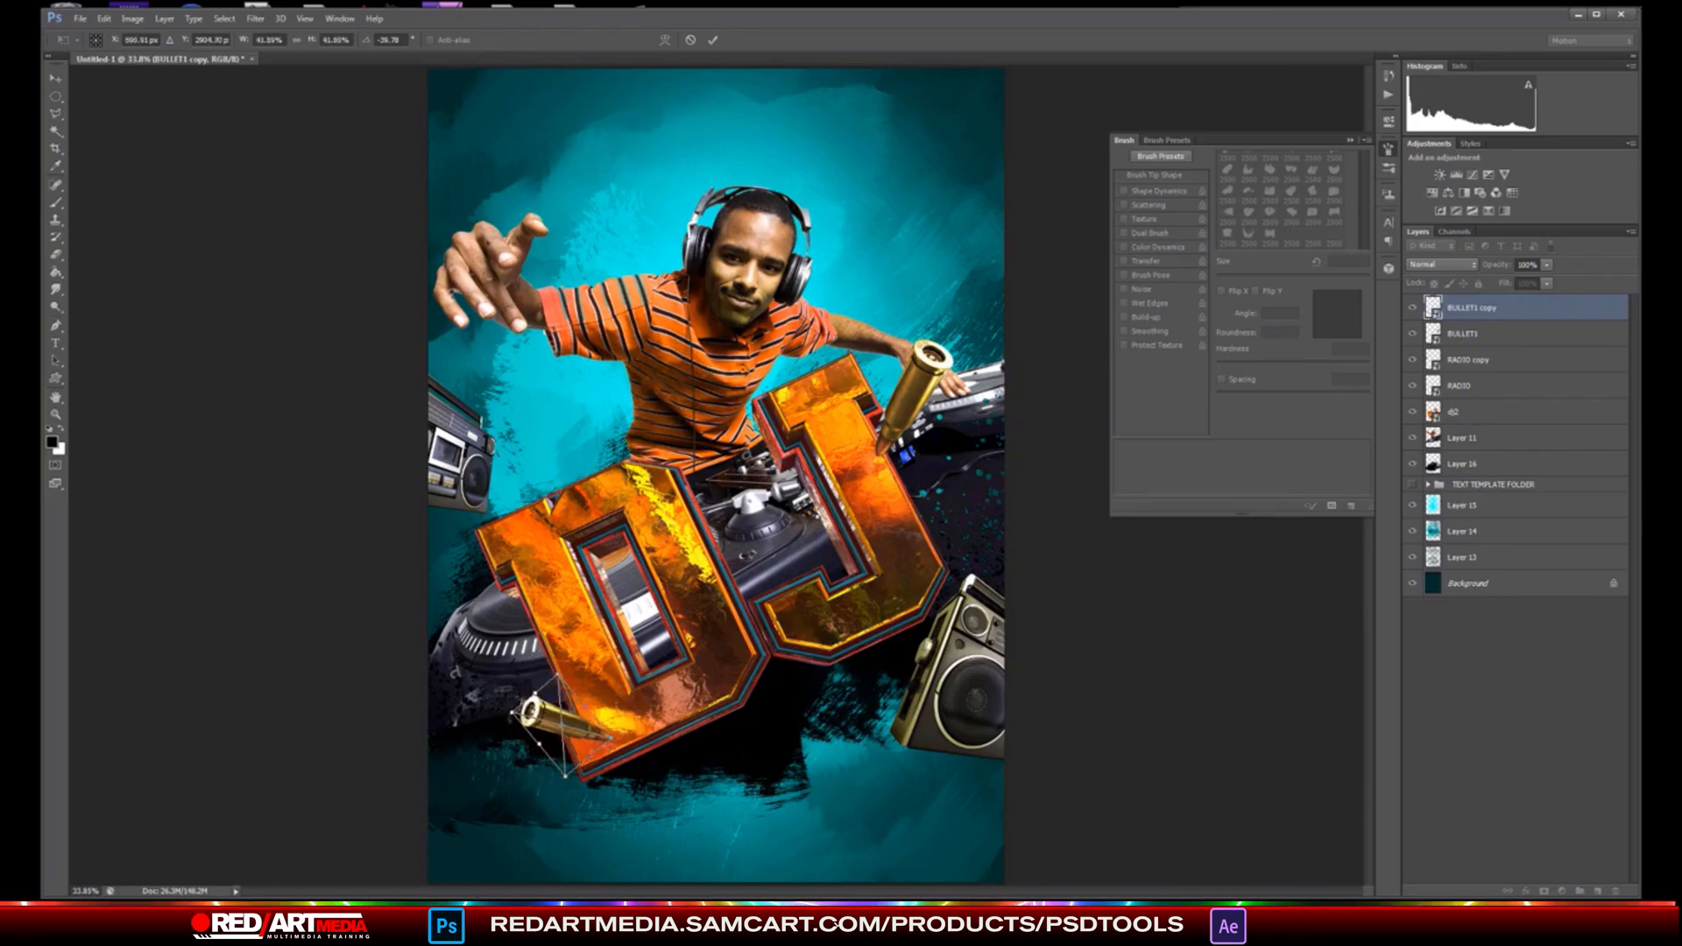
pyautogui.press('Return')
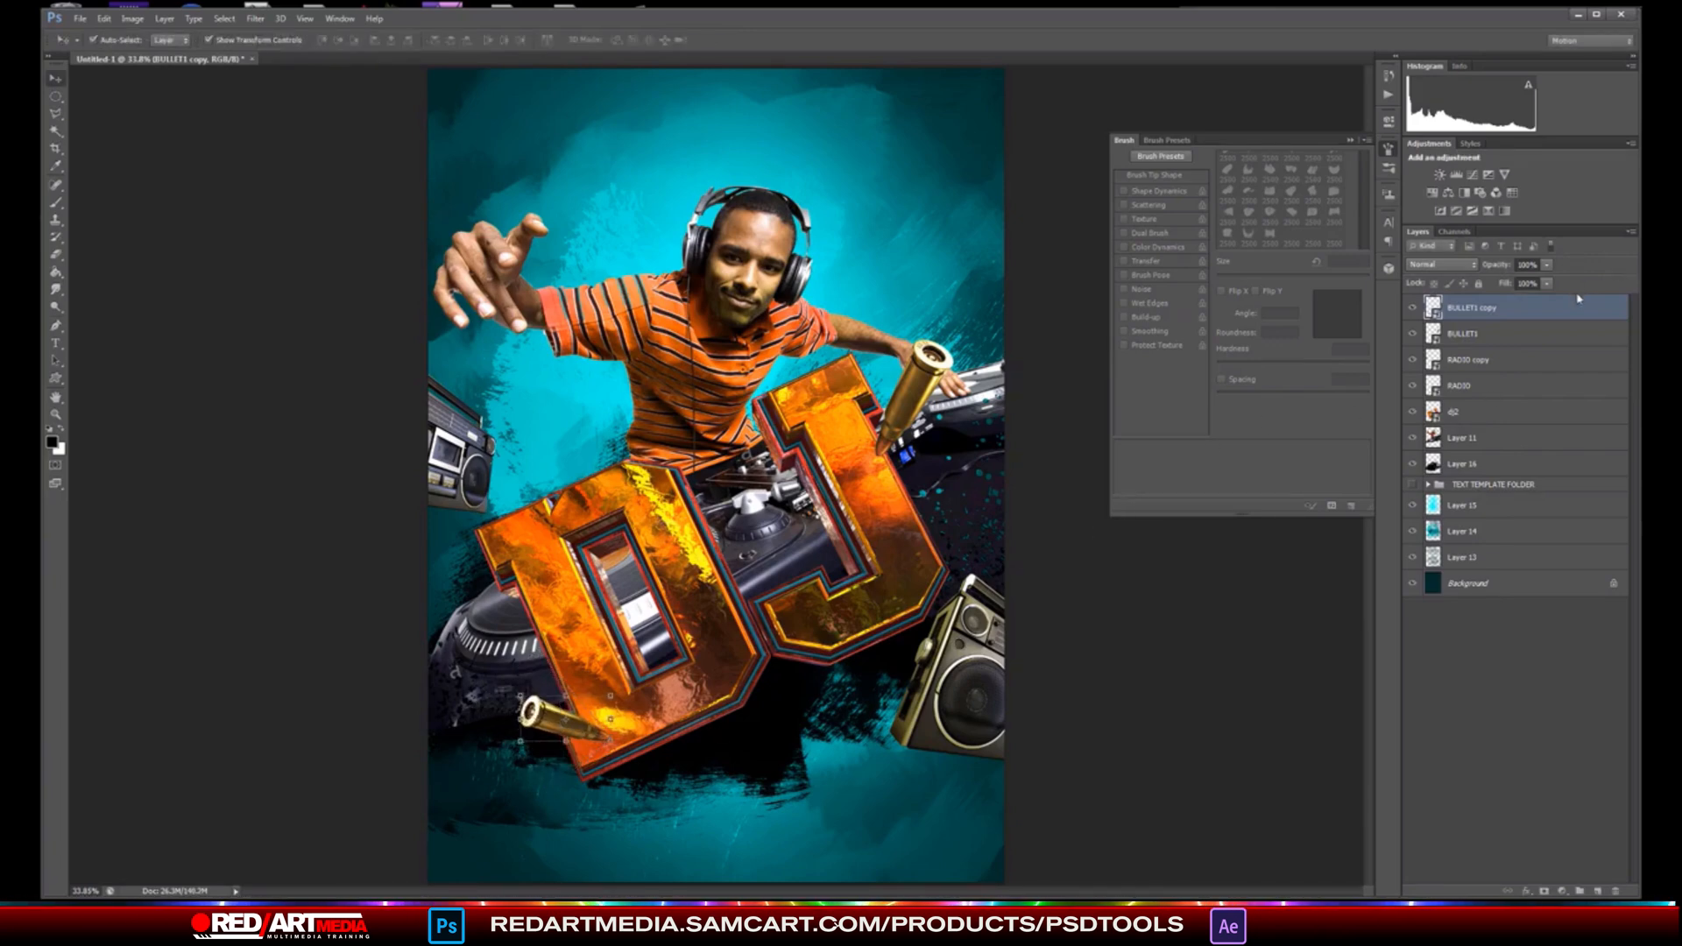
# - Duplicate the BULLET1 copy layer and place the new bullet inside the hook of the J
pyautogui.moveTo(1579, 299); pyautogui.dragTo(1595, 892)
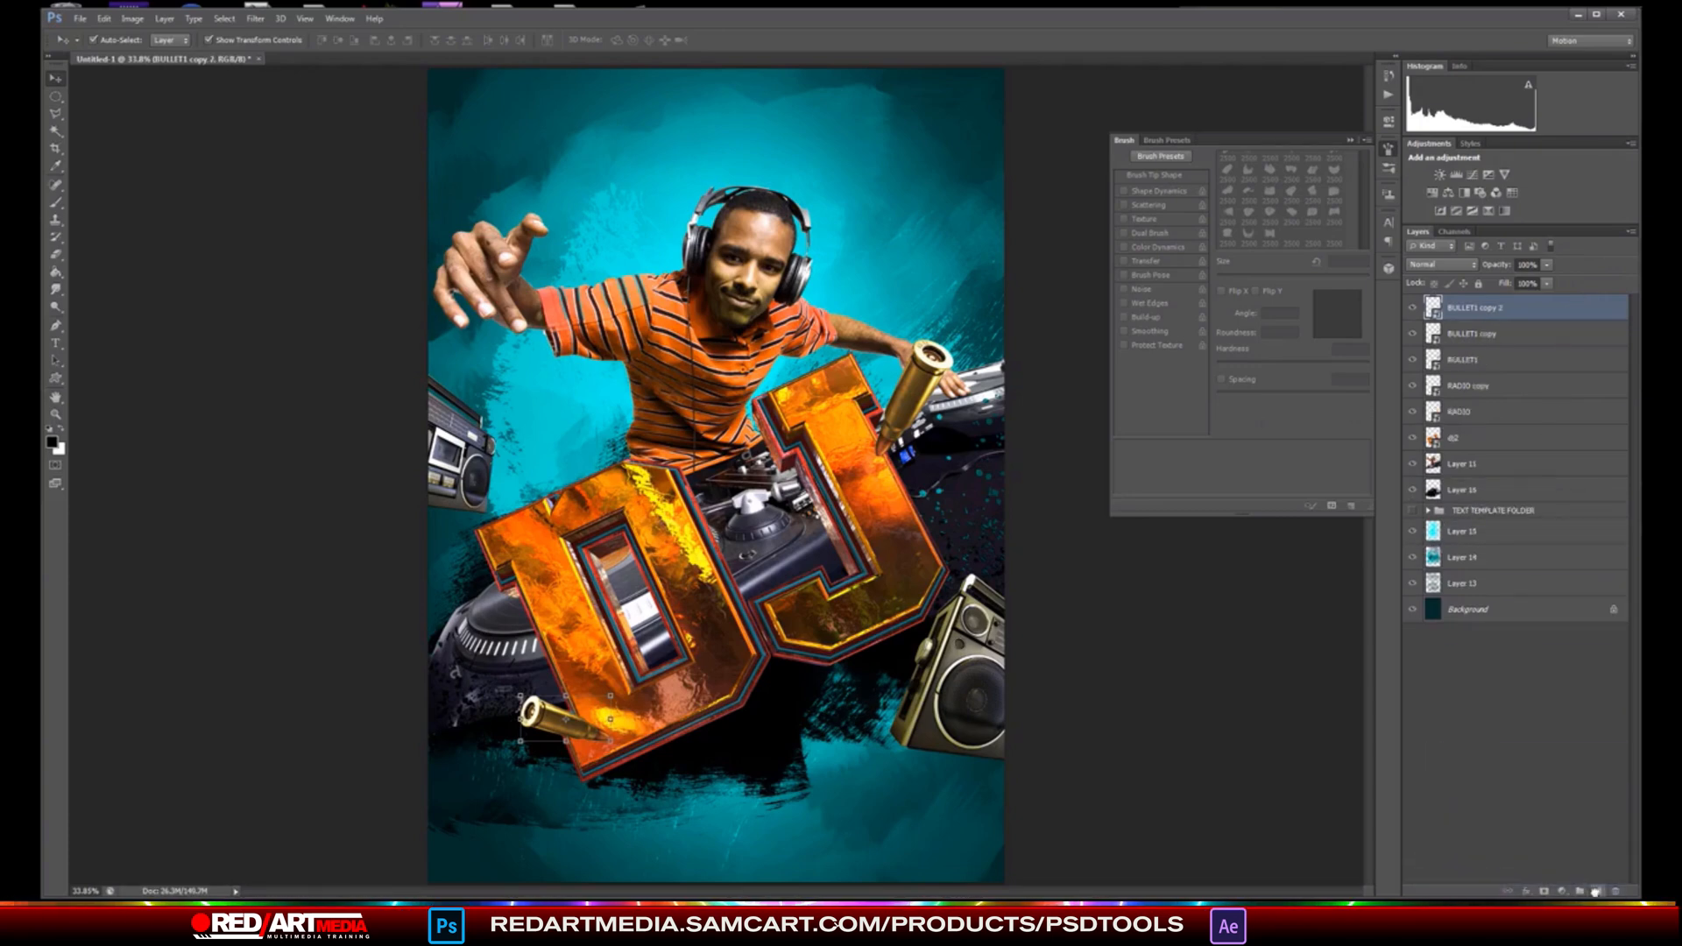
pyautogui.moveTo(561, 718); pyautogui.dragTo(762, 570)
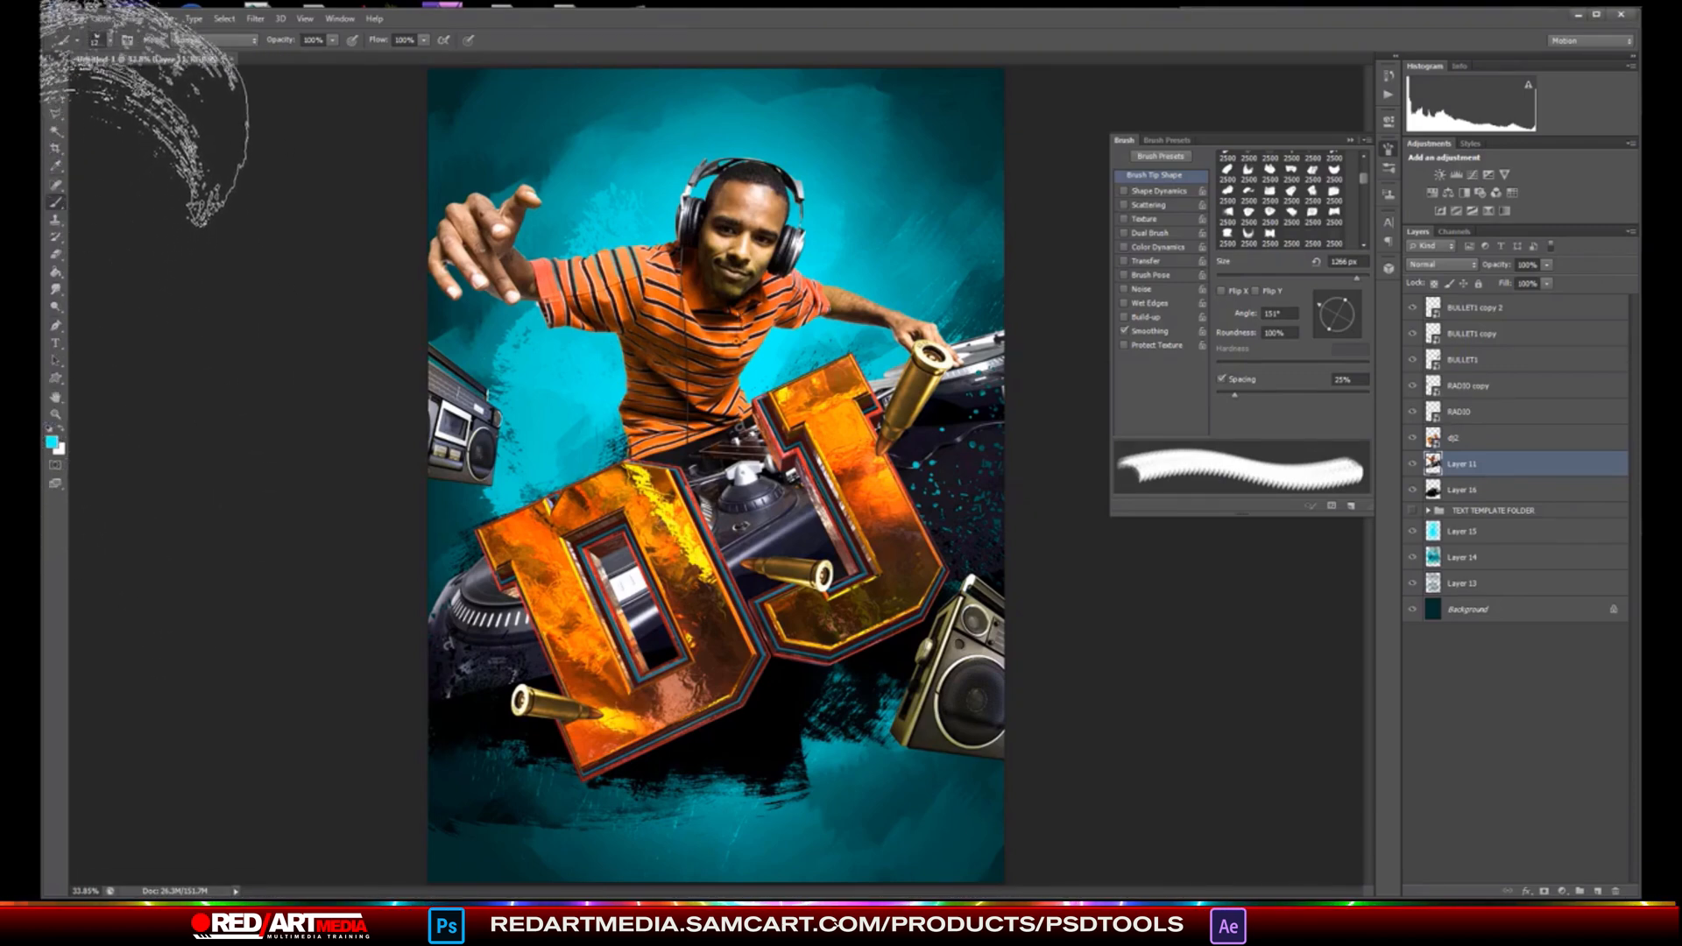
# - Choose the 410 px shard-burst brush, enlarge it to 1600 px and test-stamp it in cyan beside the DJ's headphones
pyautogui.click(112, 41)
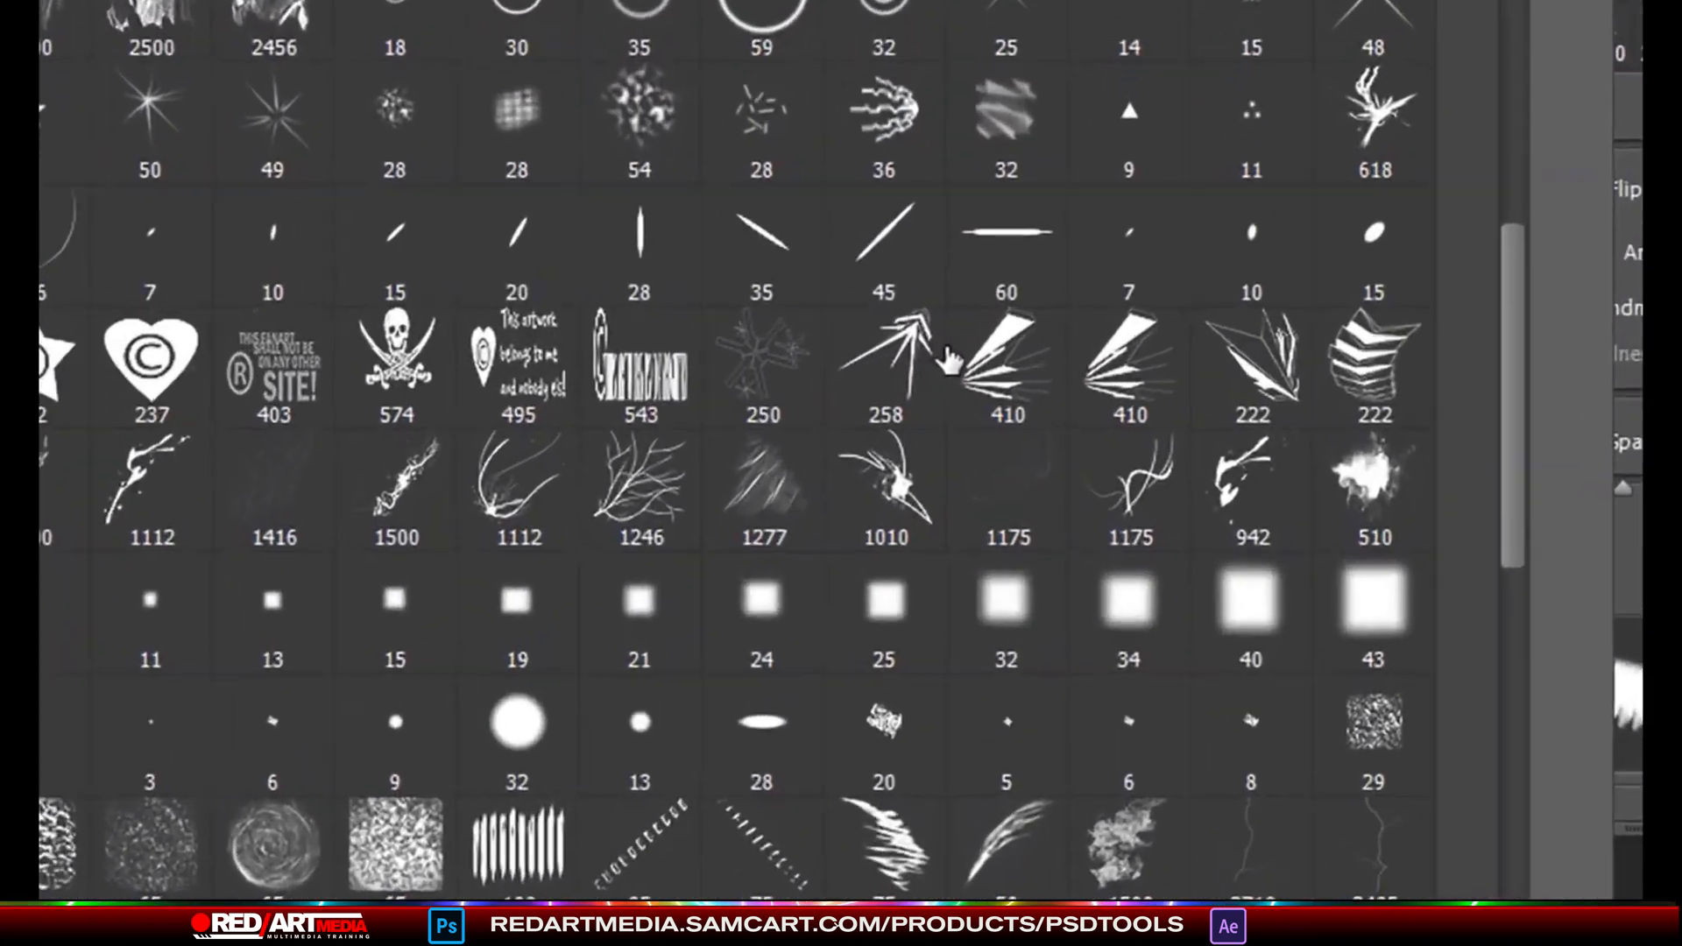
pyautogui.click(1023, 351)
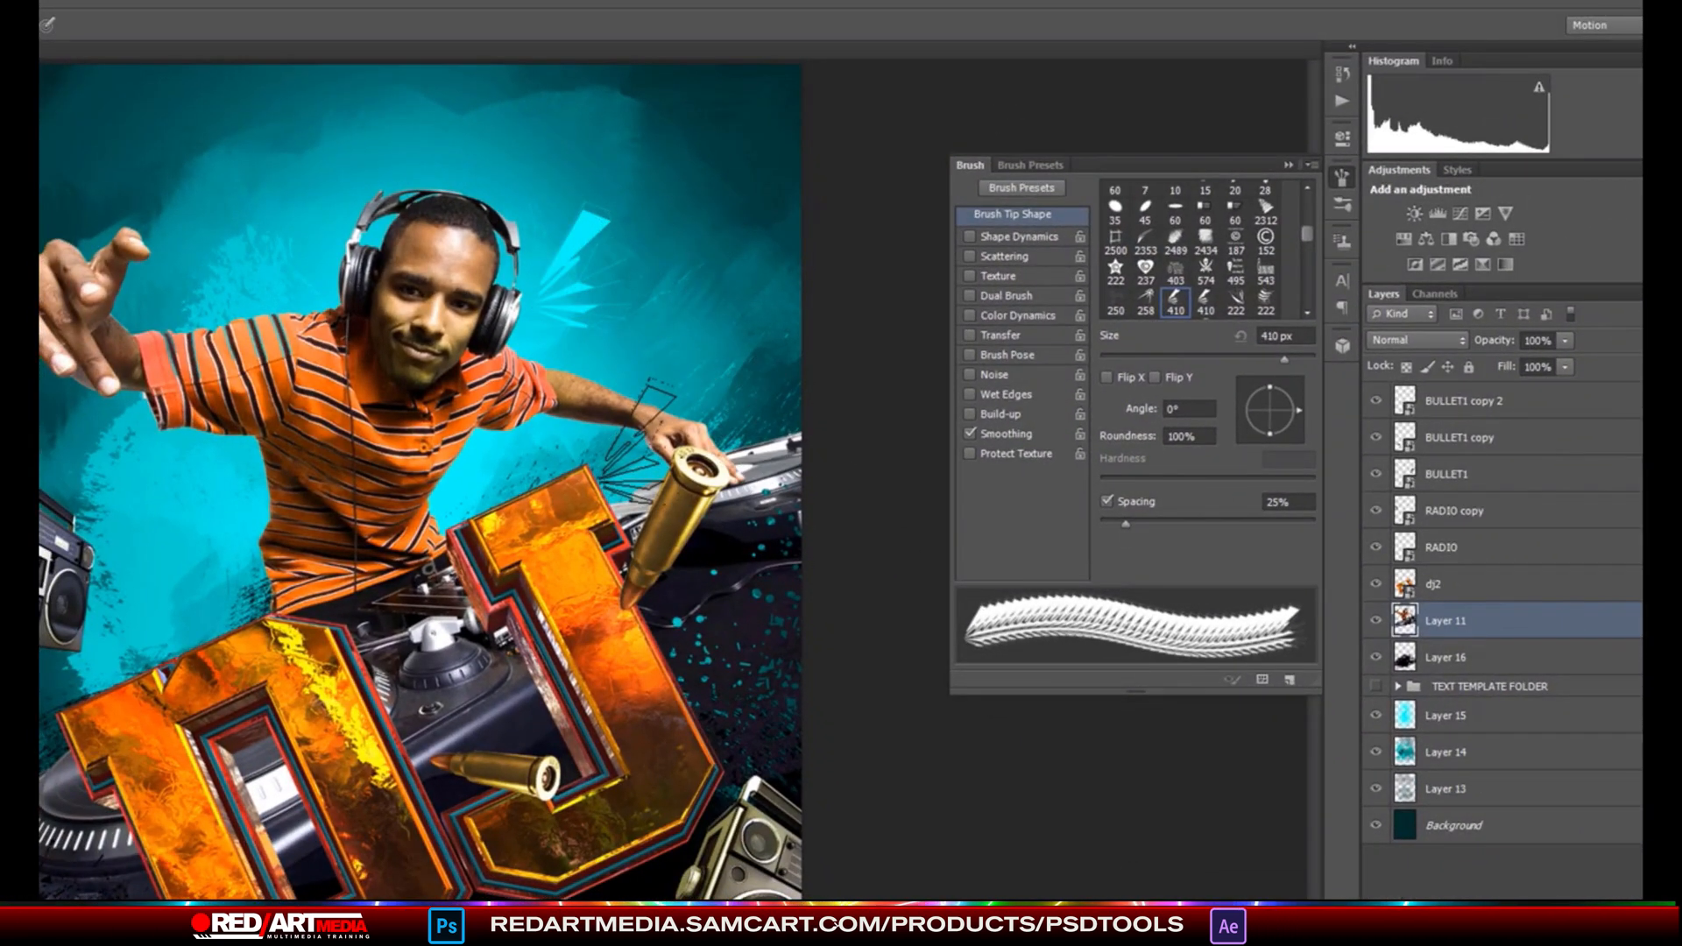
pyautogui.press(']')
pyautogui.press(']')
pyautogui.press(']')
pyautogui.press(']')
pyautogui.press(']')
pyautogui.press(']')
pyautogui.press(']')
pyautogui.press(']')
pyautogui.press(']')
pyautogui.press(']')
pyautogui.press(']')
pyautogui.press(']')
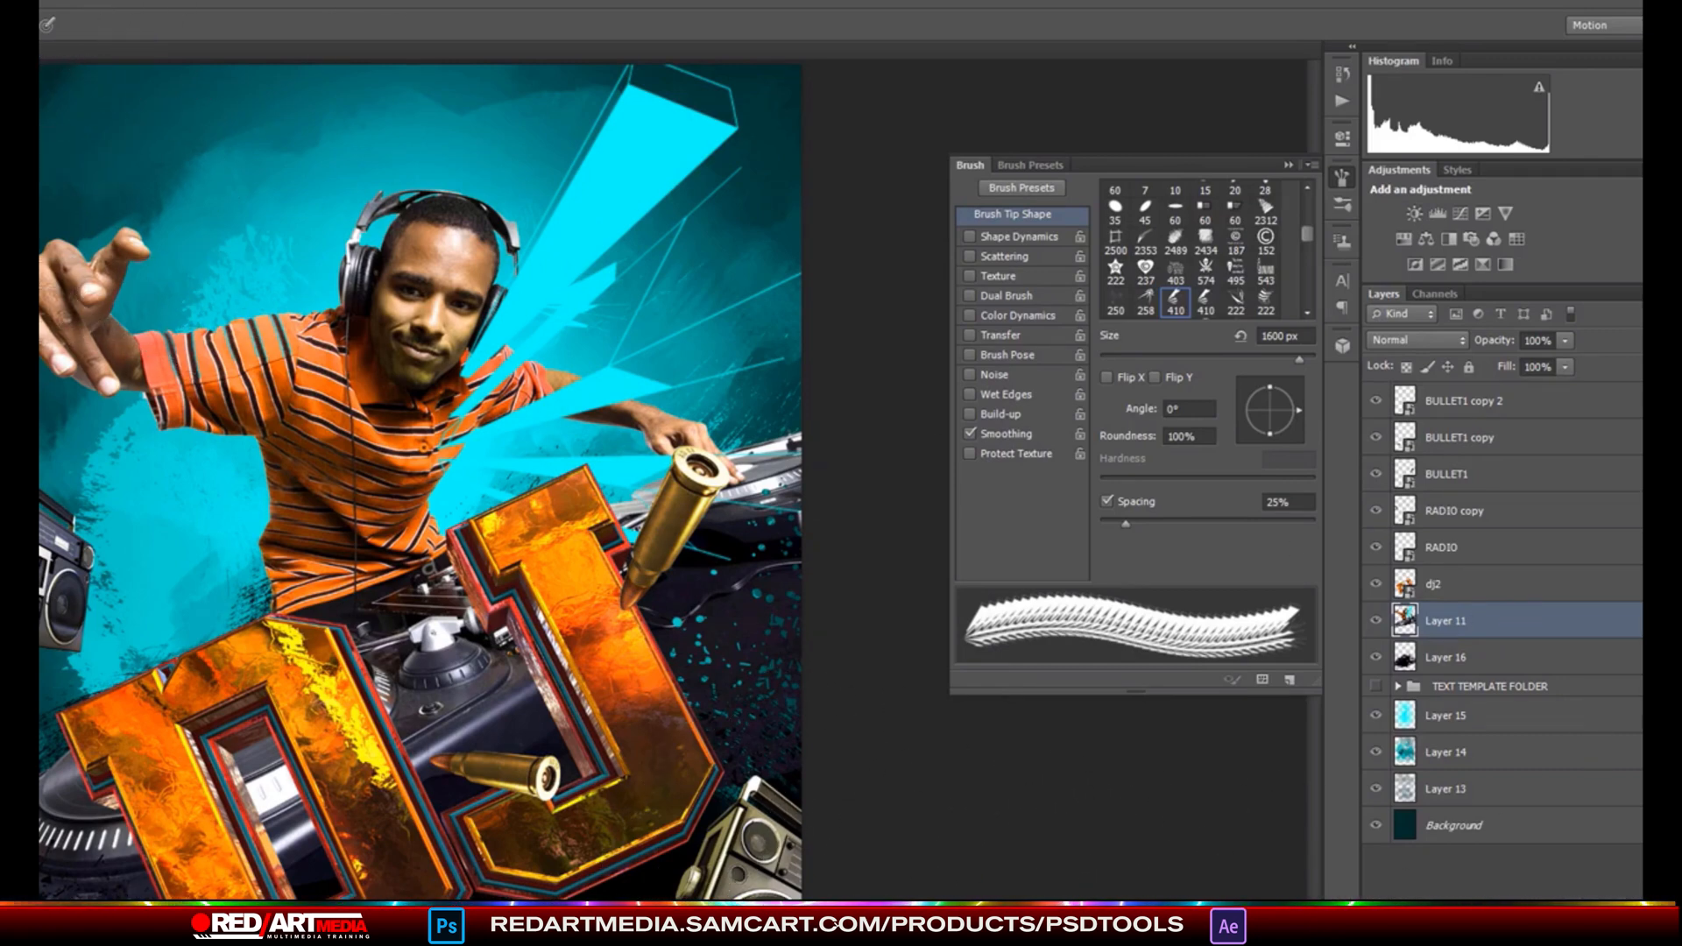
# - Undo the shard stamps on Layer 11 and stamp the cyan shard burst behind the DJ on a new layer above Layer 15
pyautogui.hotkey('ctrl', 'z')
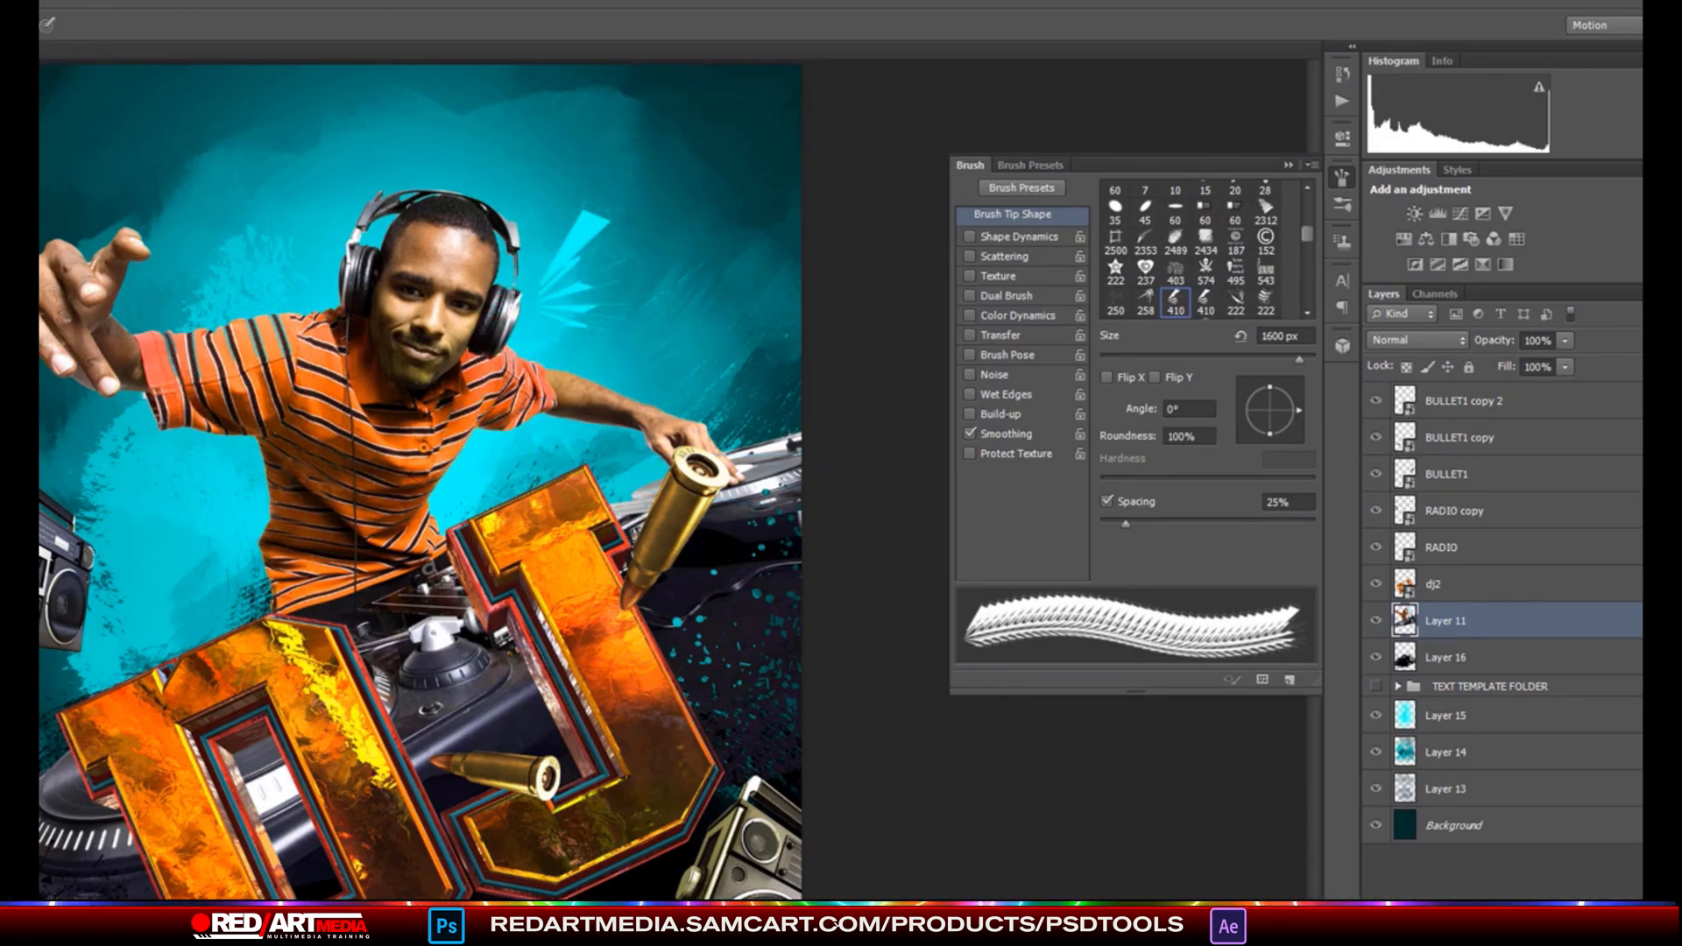
pyautogui.hotkey('ctrl', 'alt', 'z')
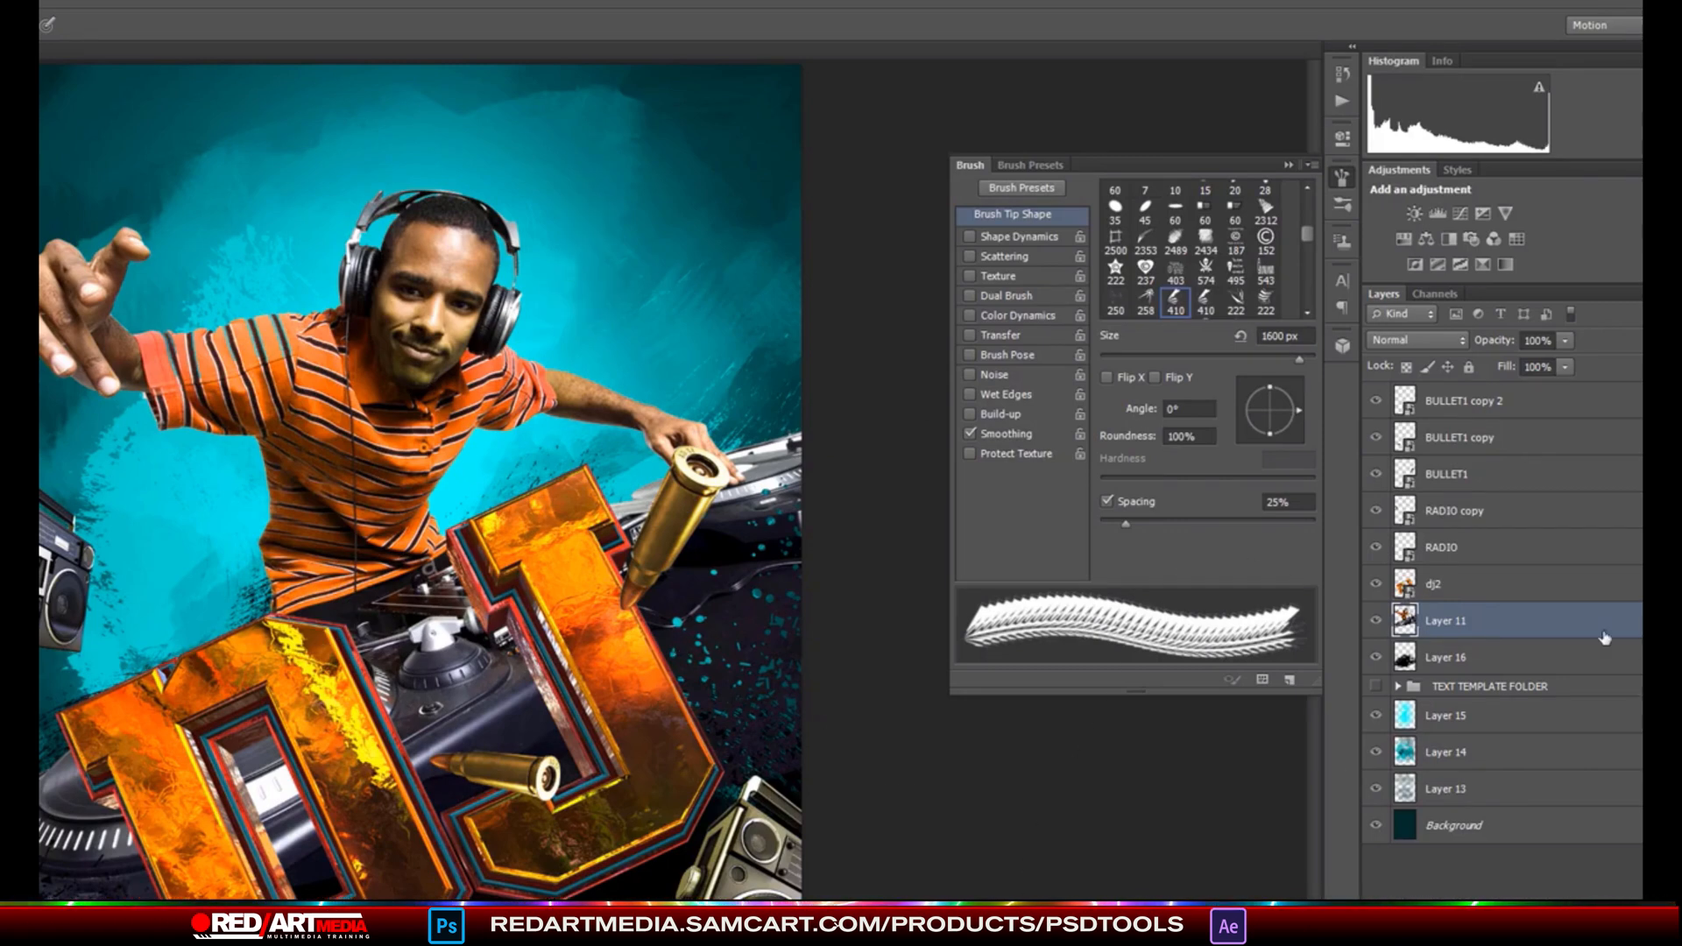
pyautogui.click(1566, 716)
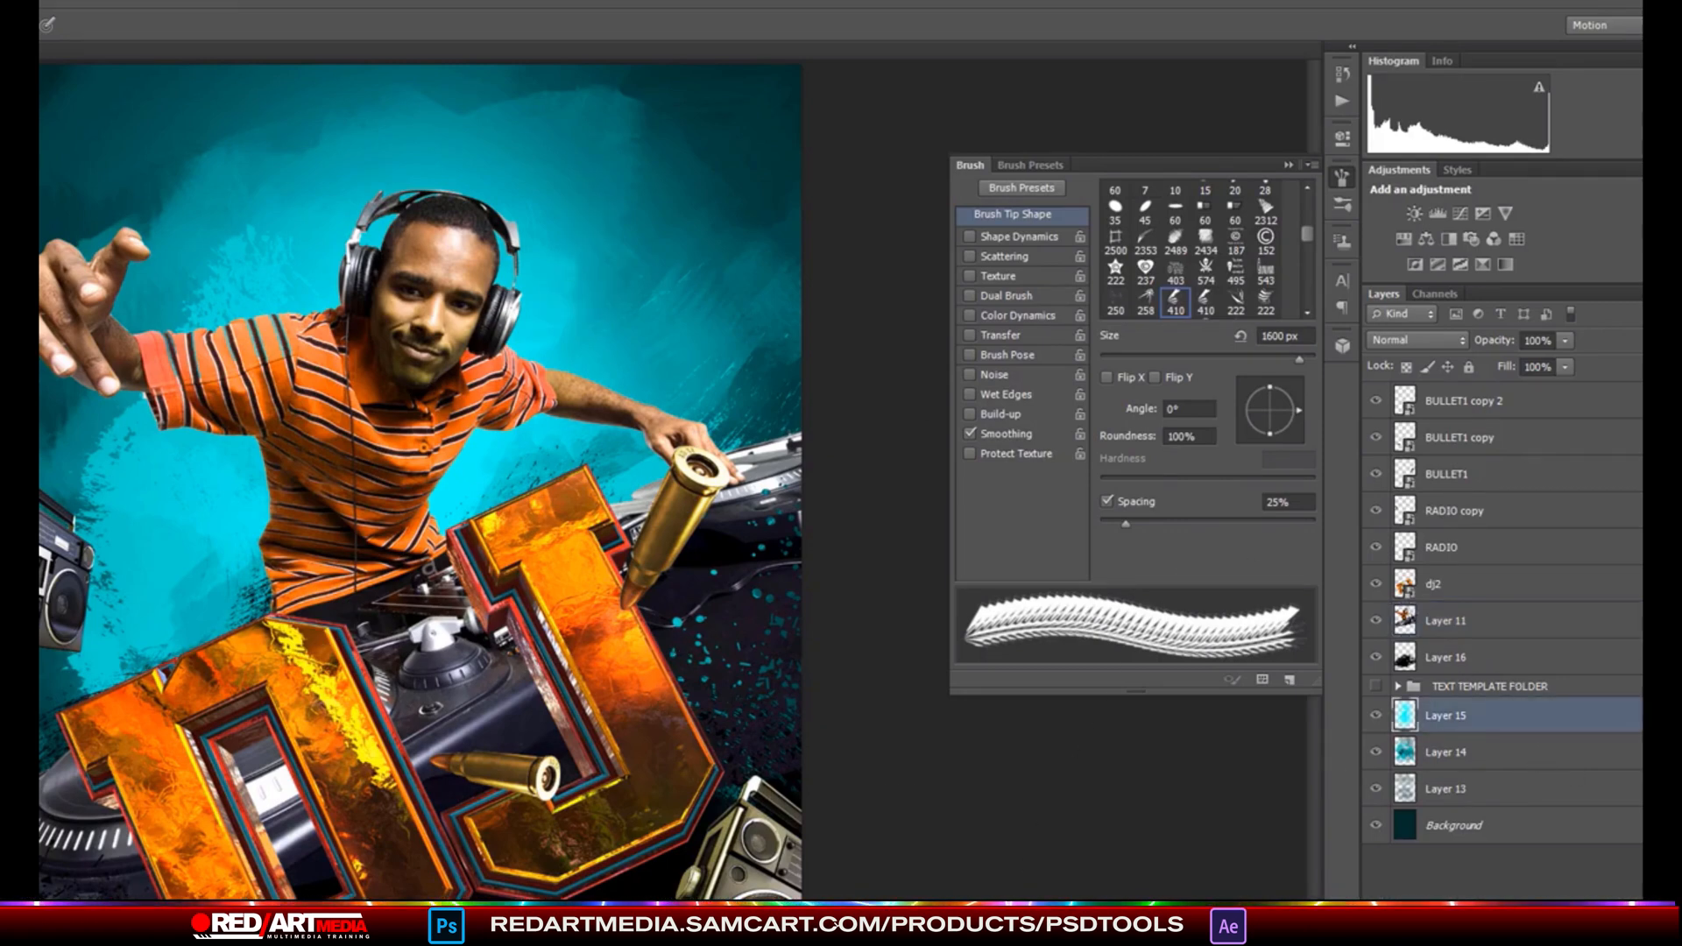
pyautogui.hotkey('ctrl', 'alt', 'shift', 'n')
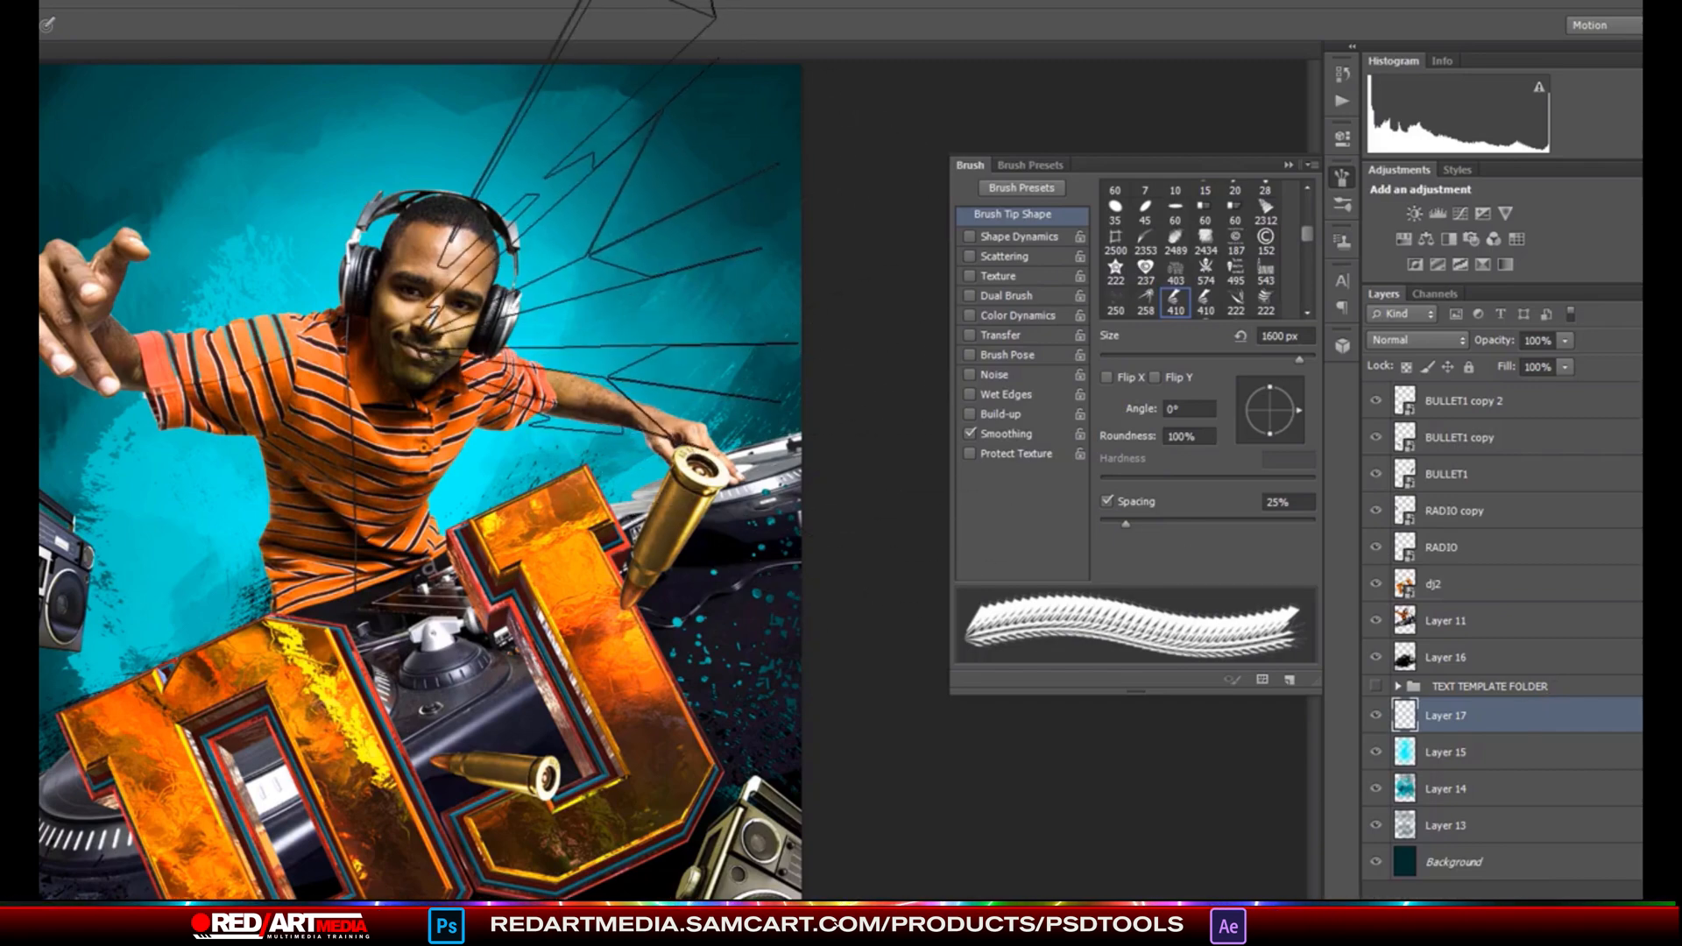
pyautogui.click(671, 270)
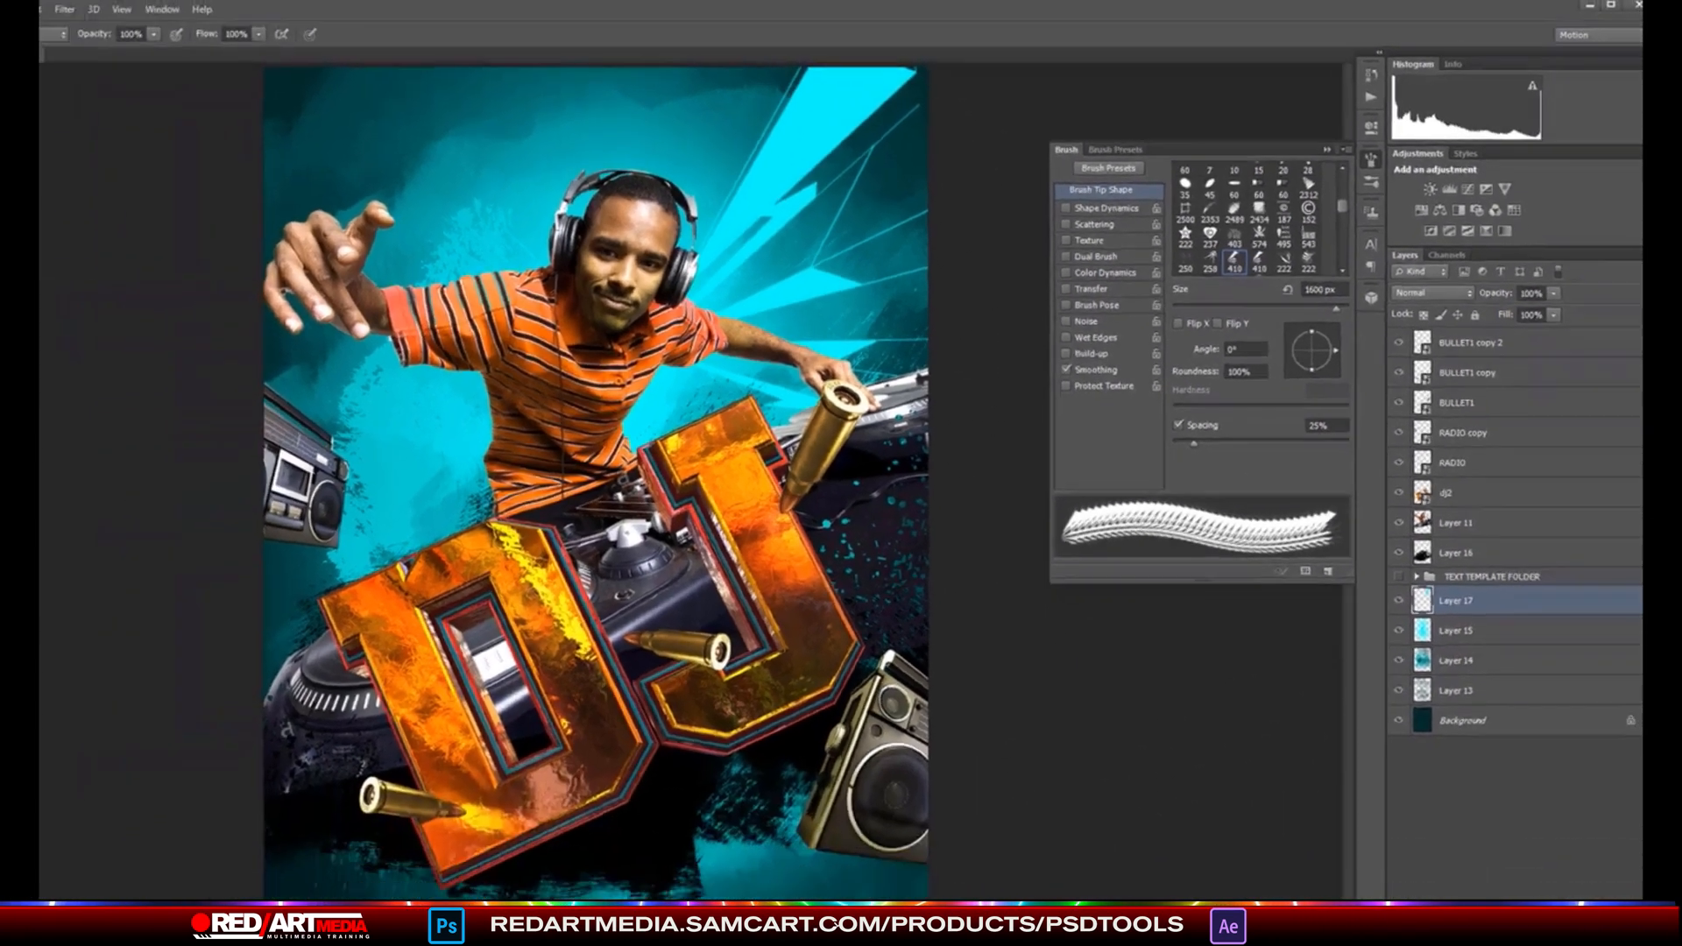
# - Change the foreground color to dark teal and reduce the shard brush to 1000 px
pyautogui.click(52, 442)
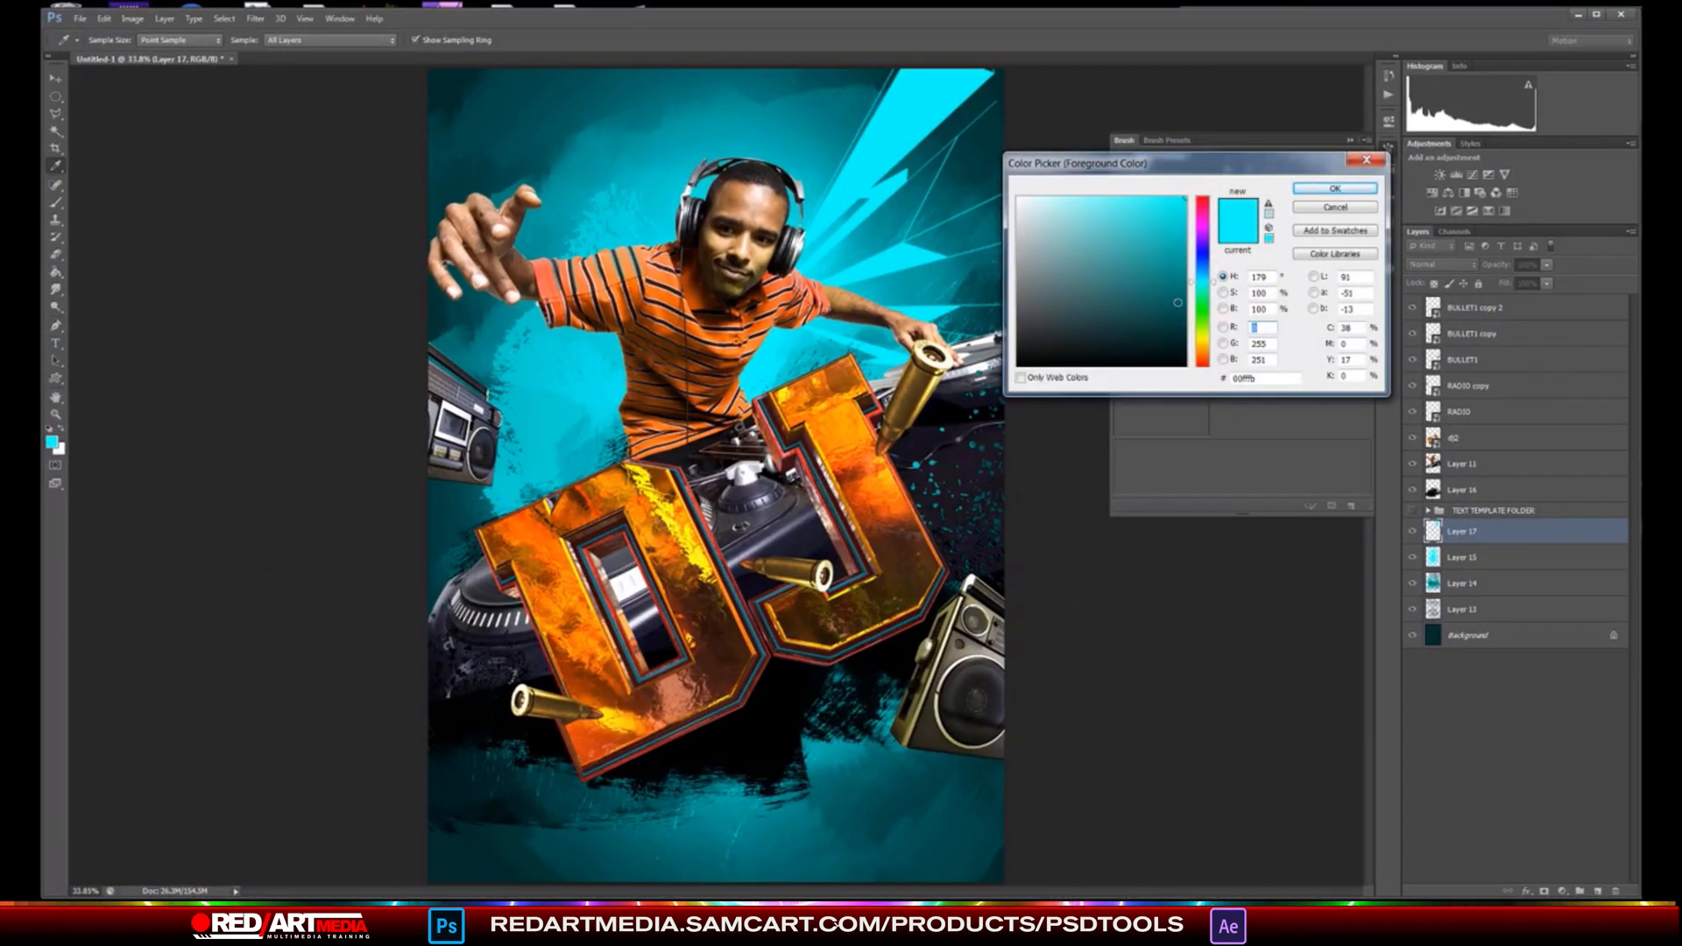
pyautogui.click(1333, 189)
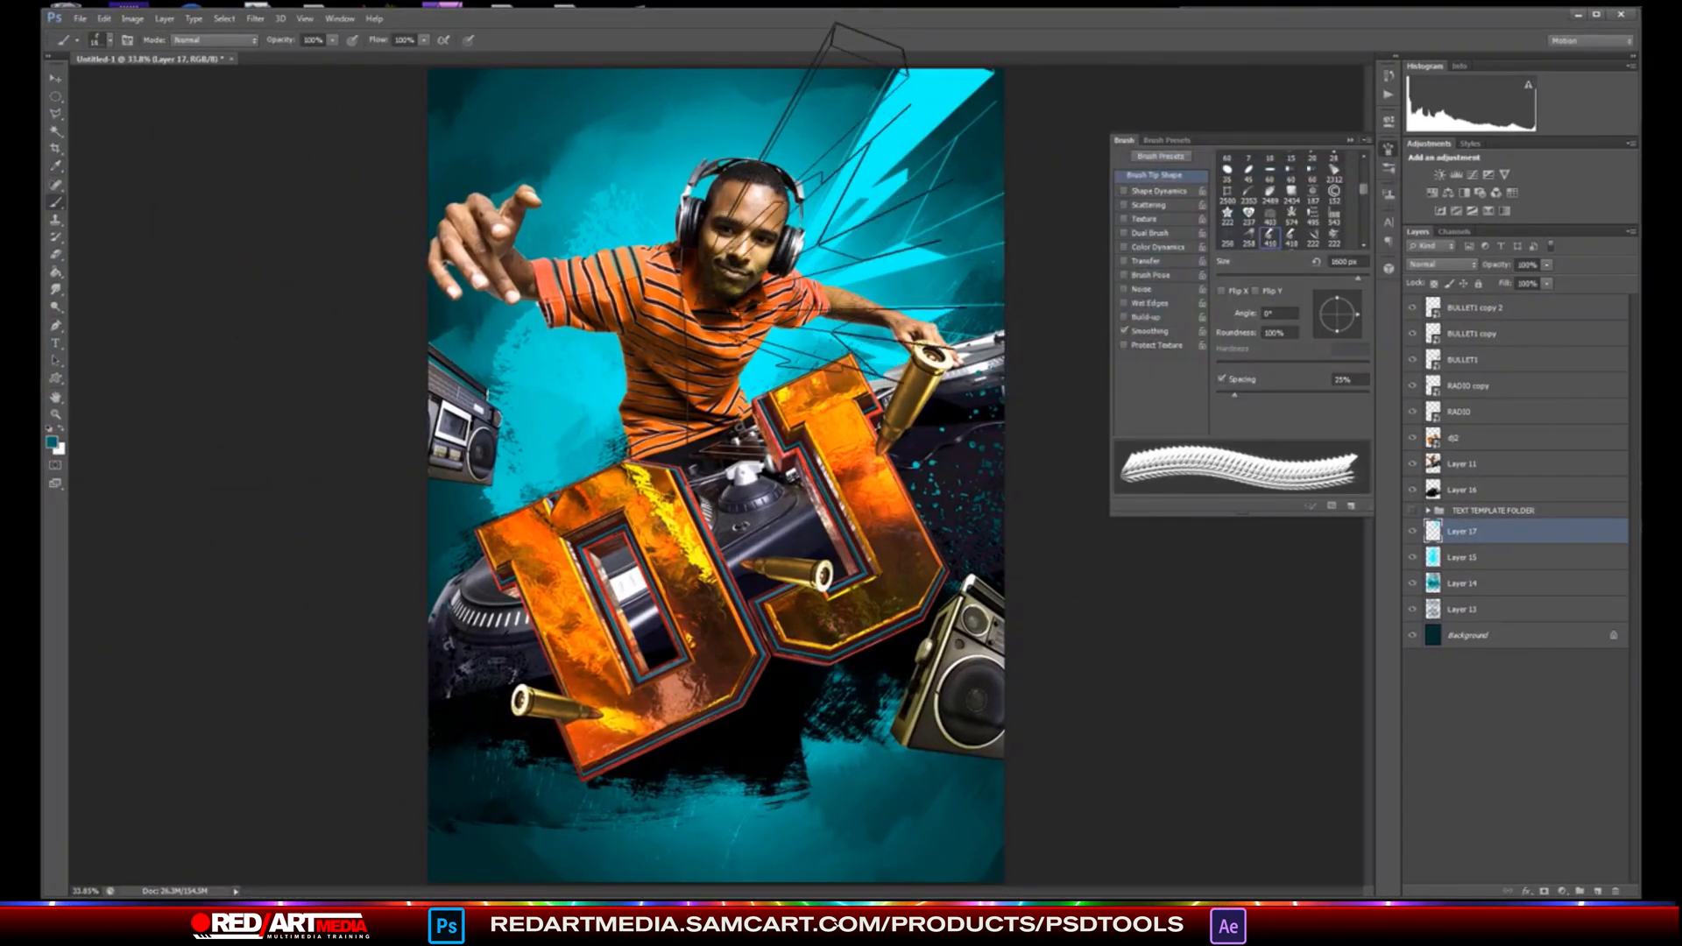
pyautogui.press('[')
pyautogui.press('[')
pyautogui.press('[')
pyautogui.press('[')
pyautogui.press('[')
pyautogui.press('[')
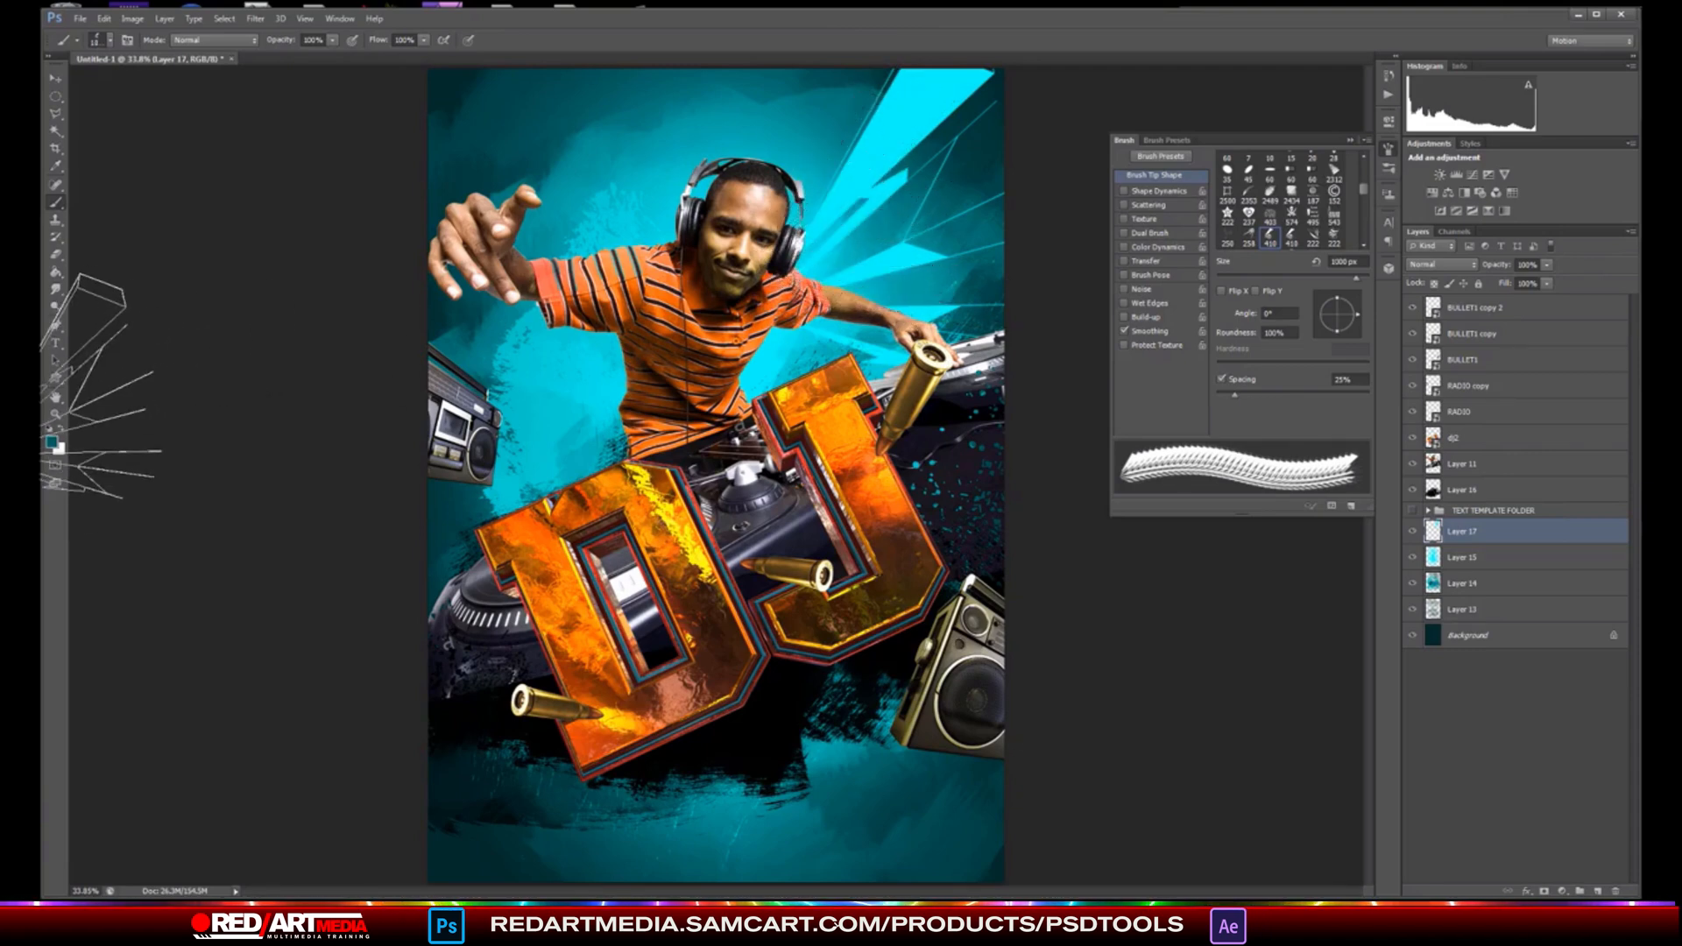
# - Stamp dark teal shards over the cyan burst, in the flyer's lower corner and beside the radio copy, using brush angles 10°, -147° and -161°
pyautogui.moveTo(1357, 322); pyautogui.dragTo(1356, 310)
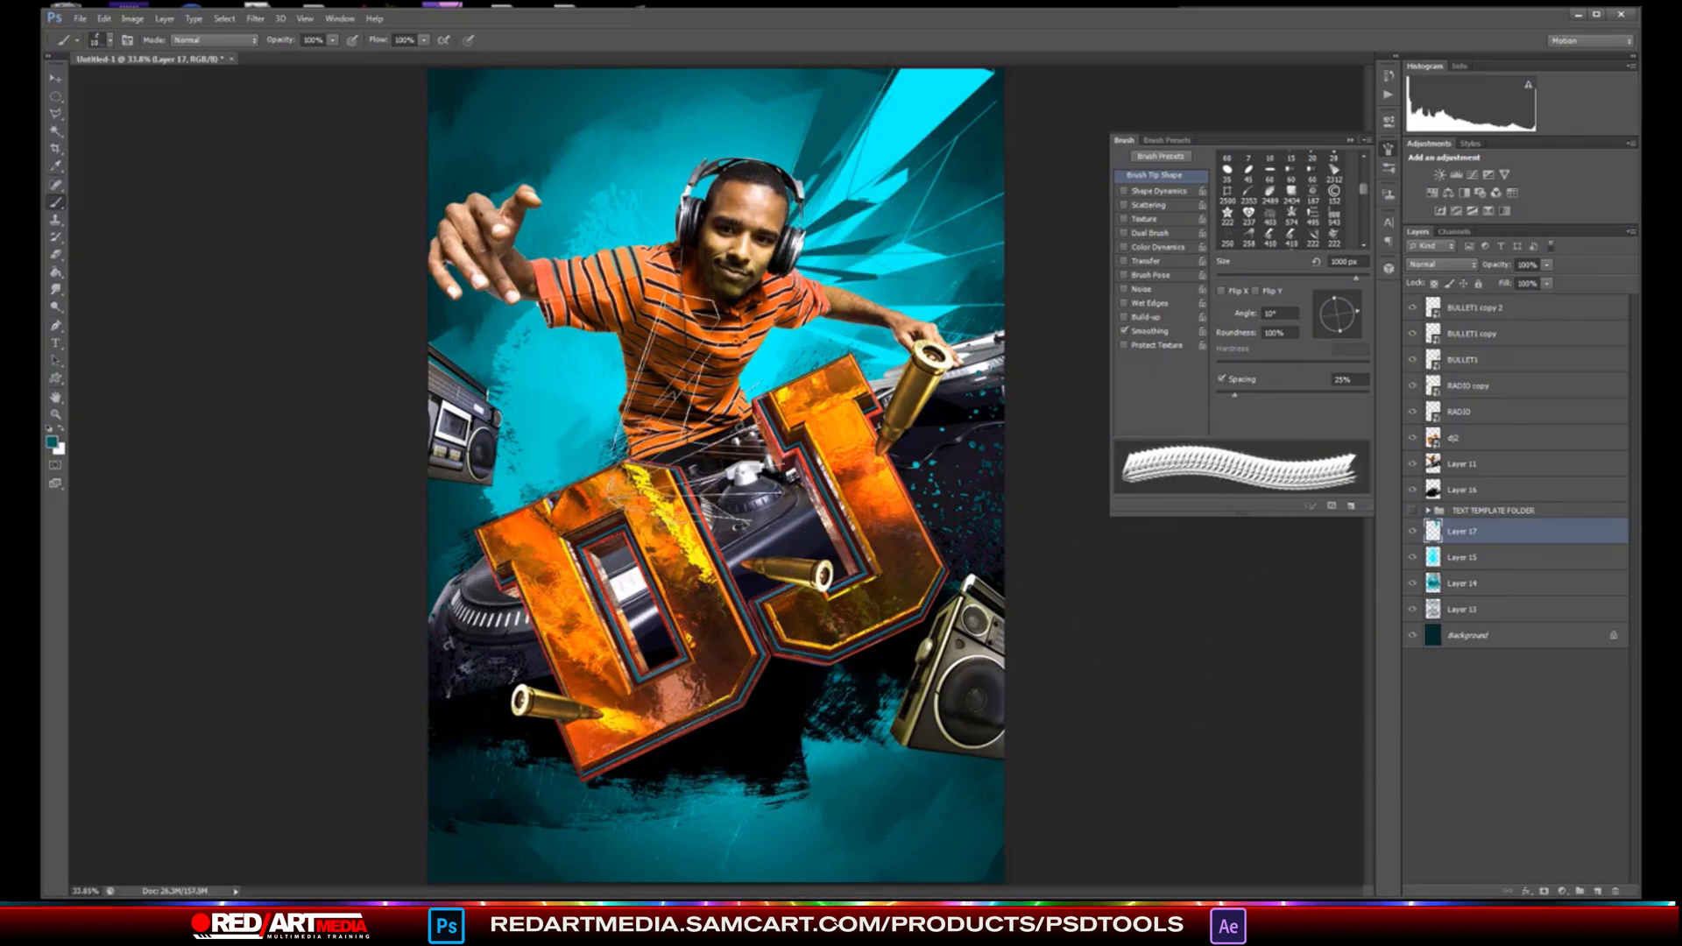
pyautogui.moveTo(1357, 319); pyautogui.dragTo(1323, 324)
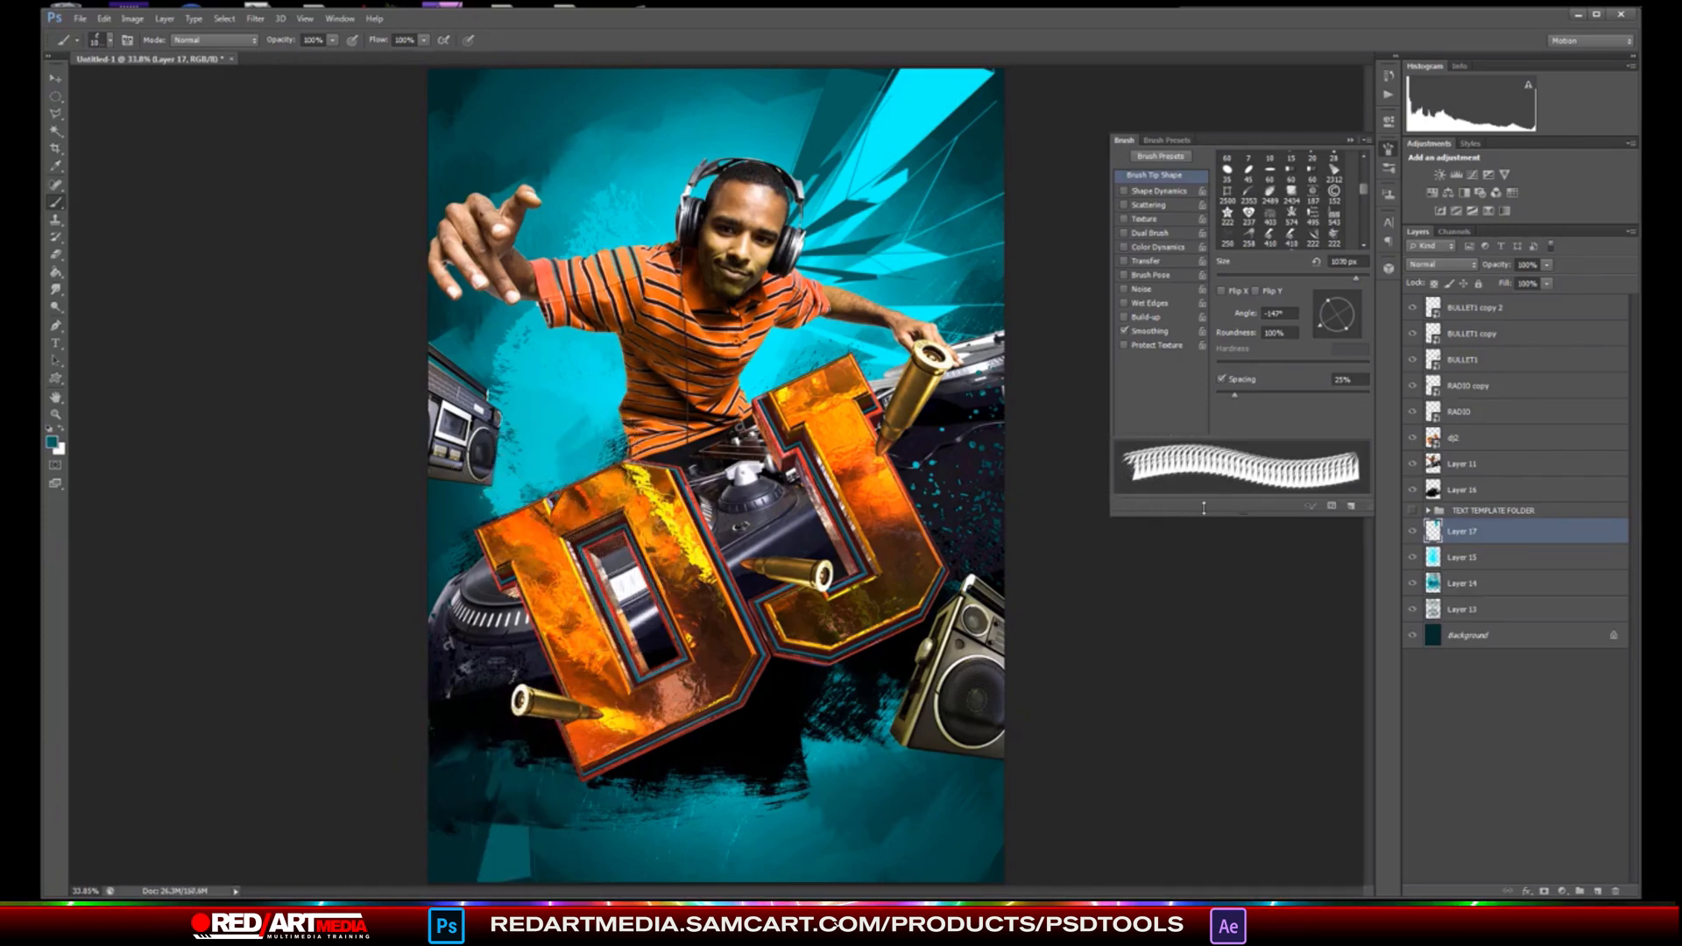
pyautogui.moveTo(1323, 336); pyautogui.dragTo(1315, 326)
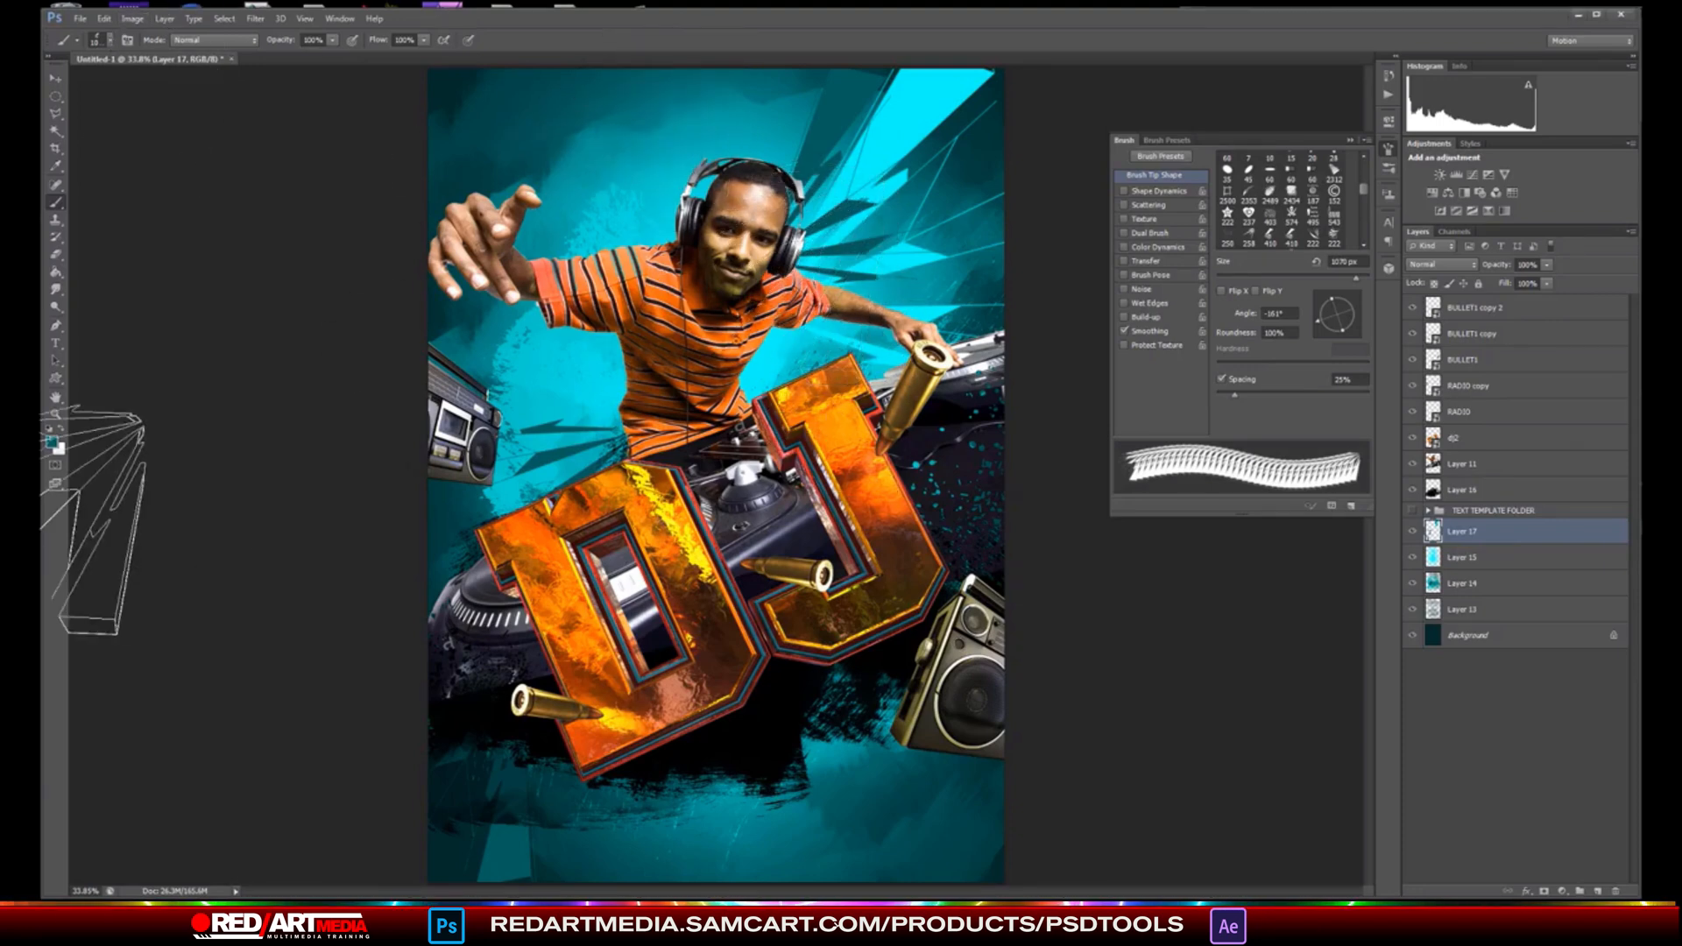
# - Choose the 222 px striped chevron brush tip
pyautogui.click(111, 41)
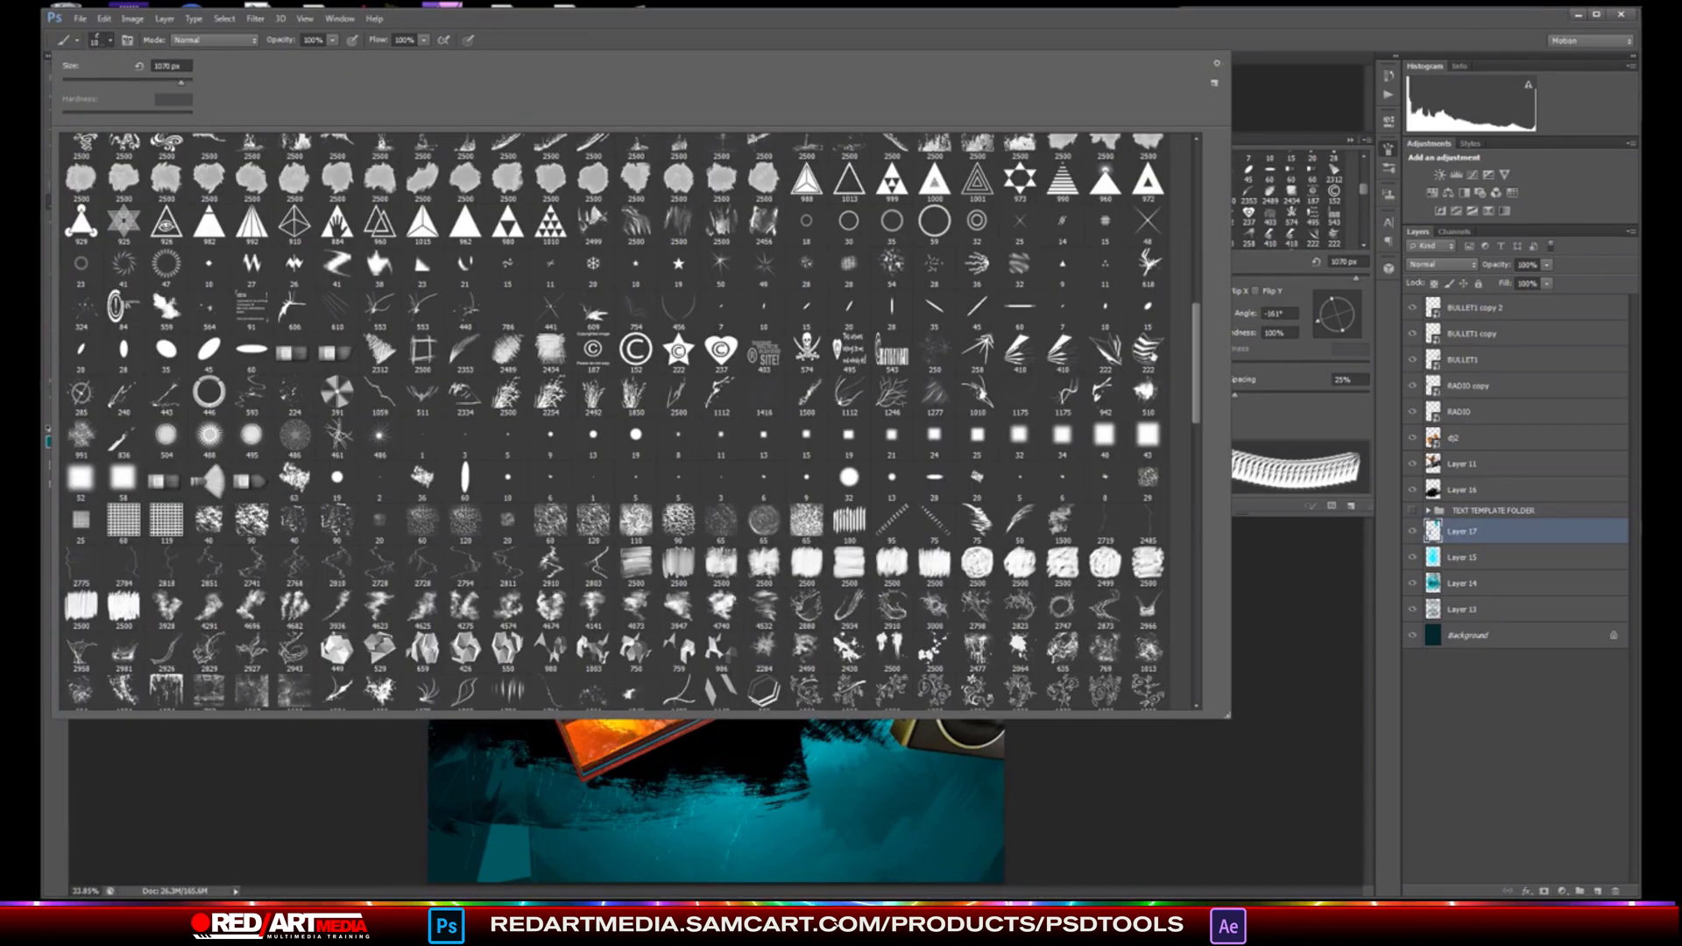
pyautogui.doubleClick(1145, 349)
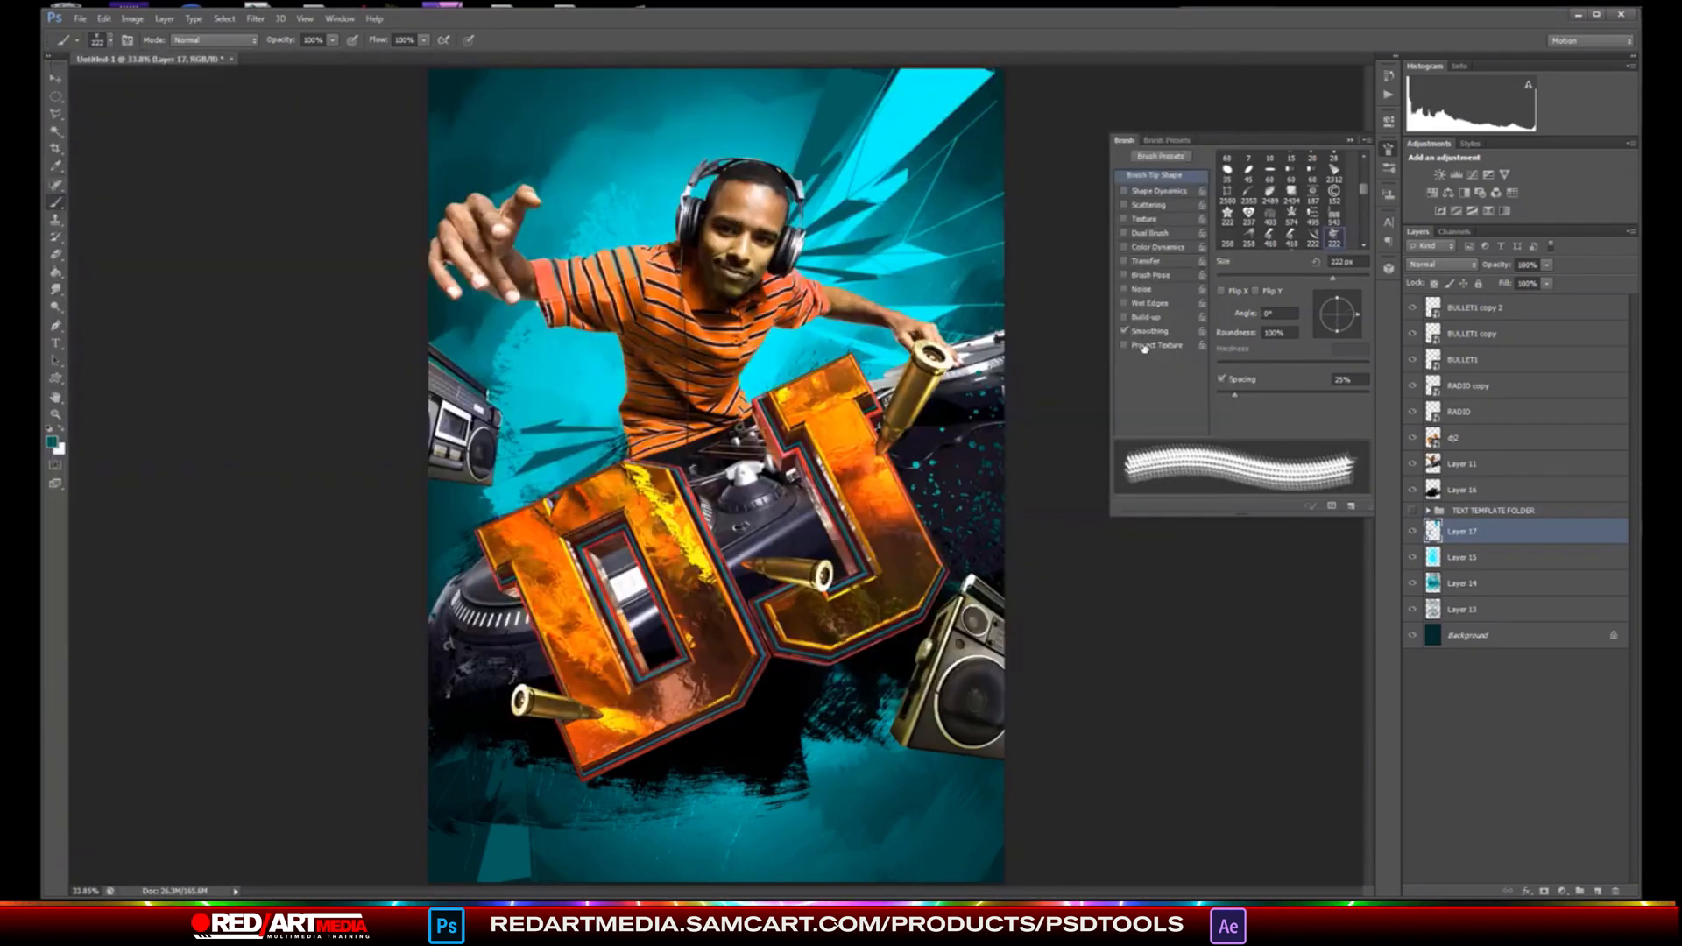
pyautogui.click(55, 443)
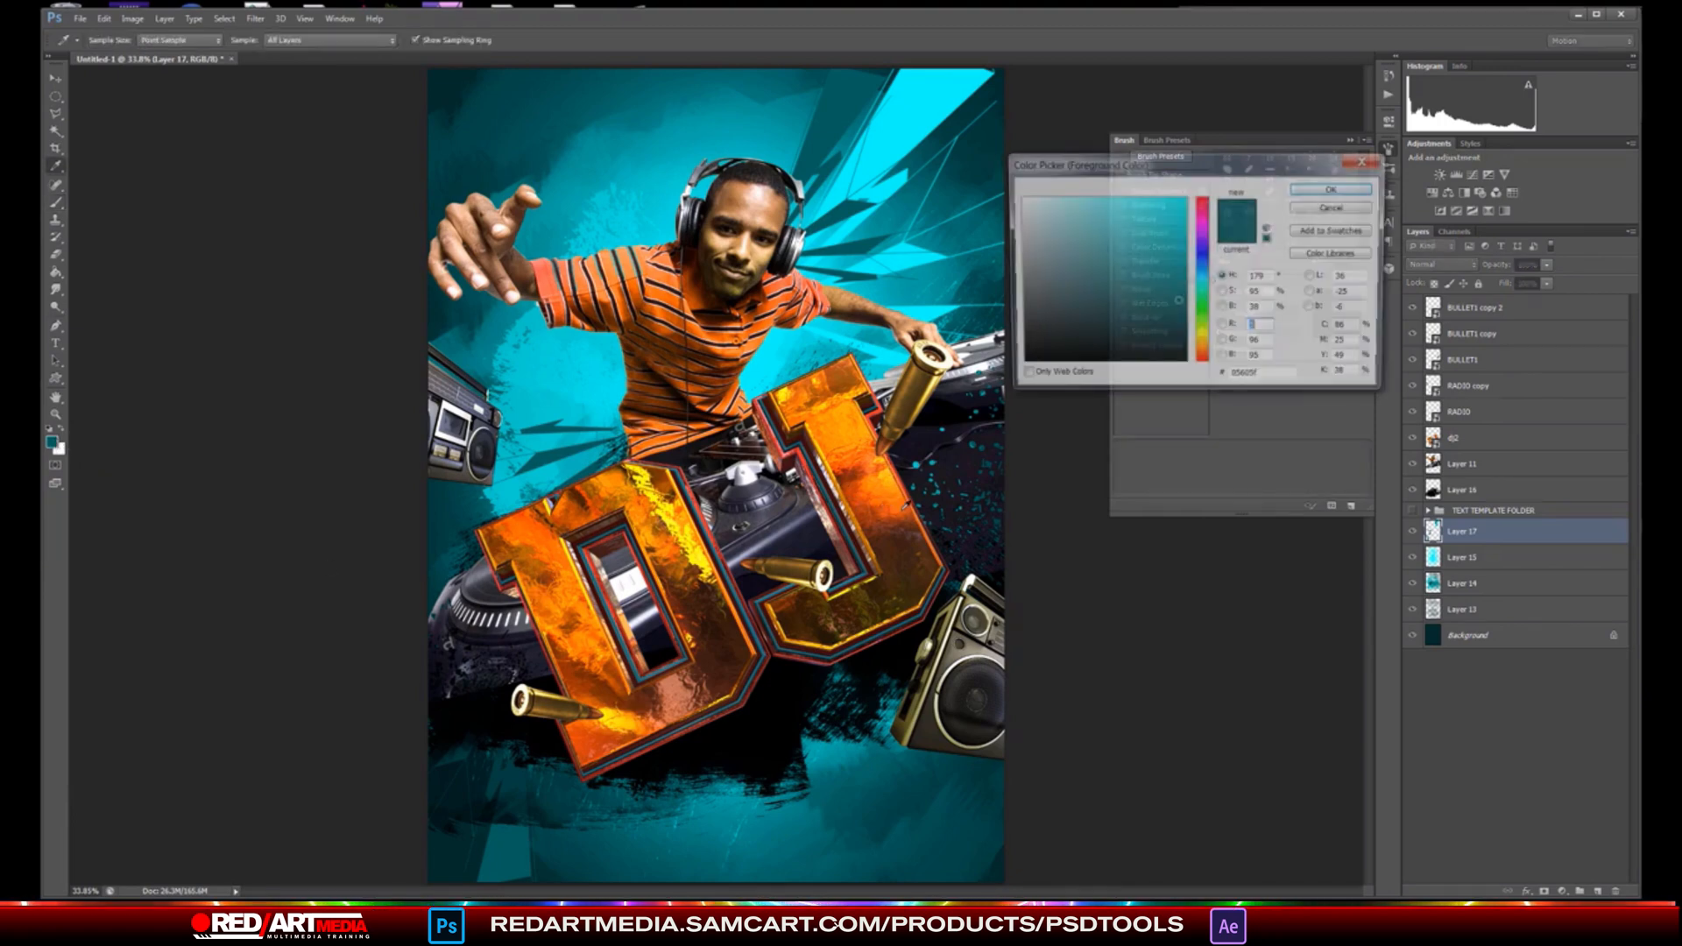
pyautogui.click(890, 497)
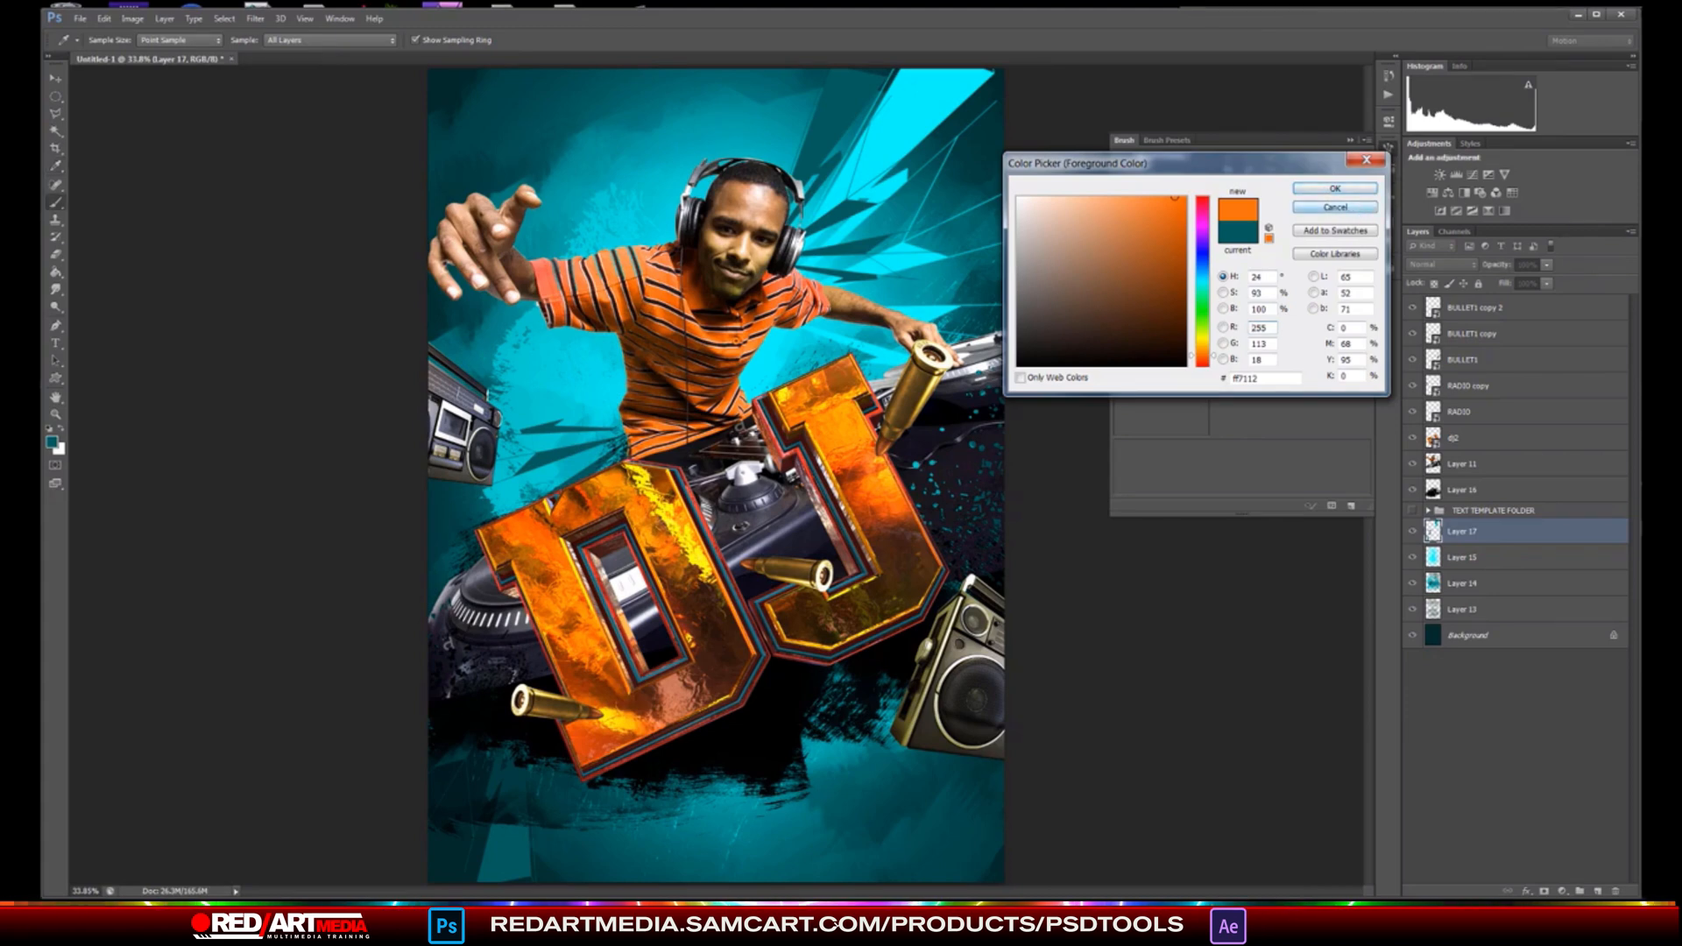
pyautogui.click(1336, 208)
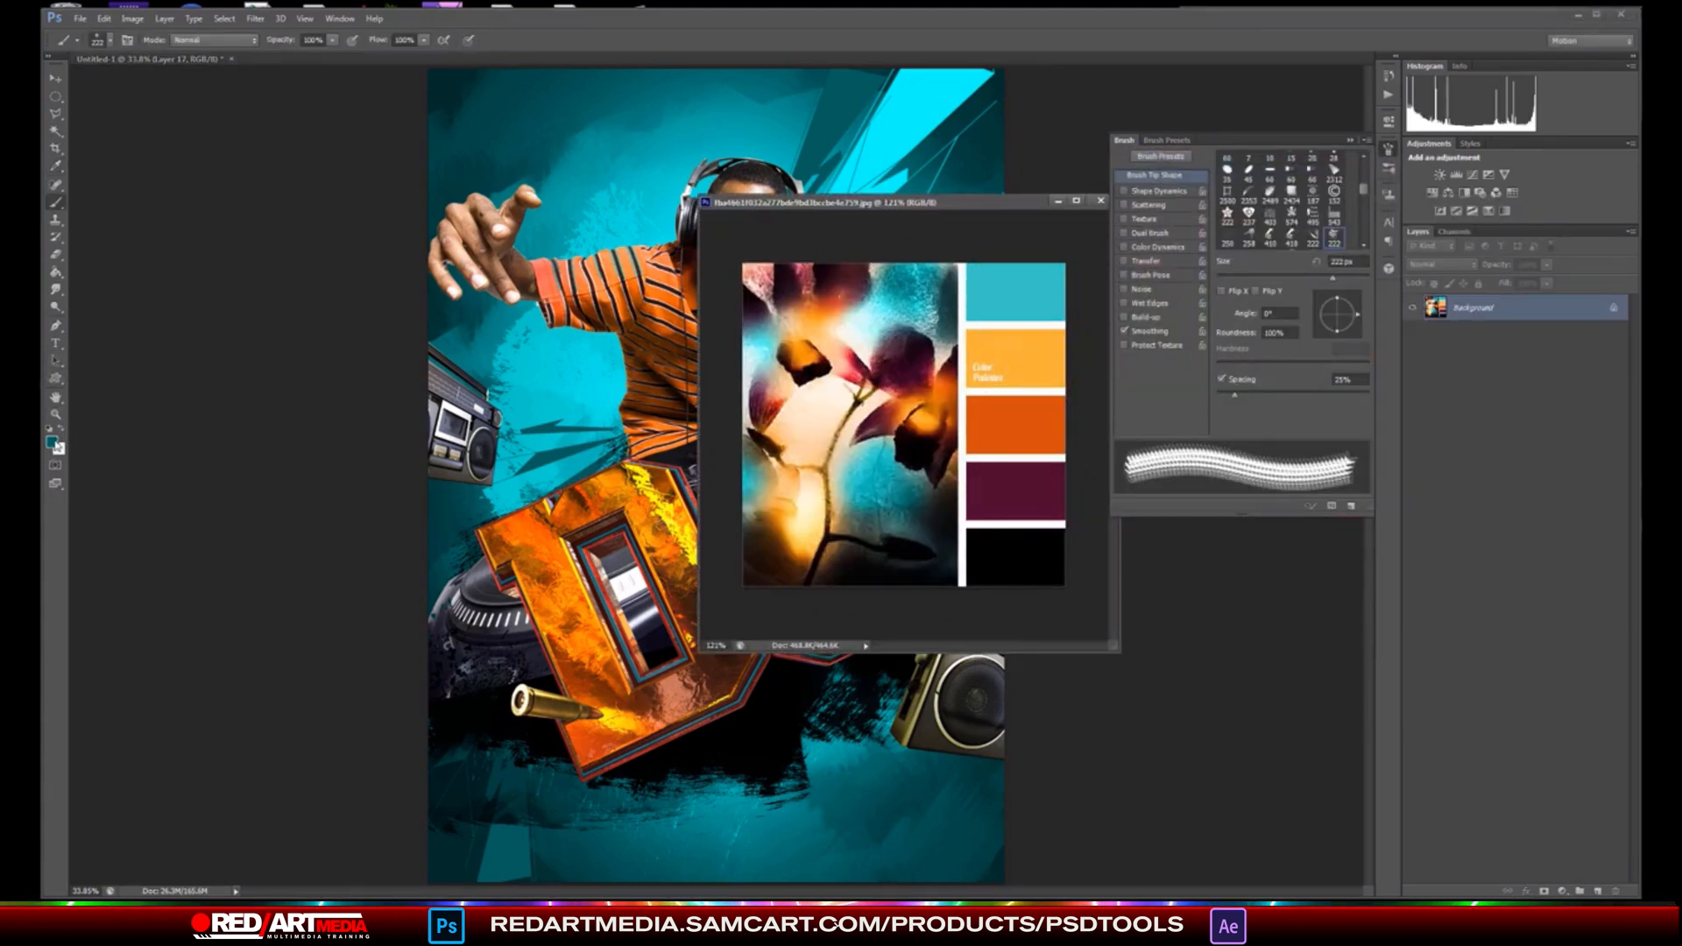
# - Sample the orange swatch of the color palette image as the foreground color and move the palette window out of the way
pyautogui.click(55, 443)
pyautogui.click(1017, 425)
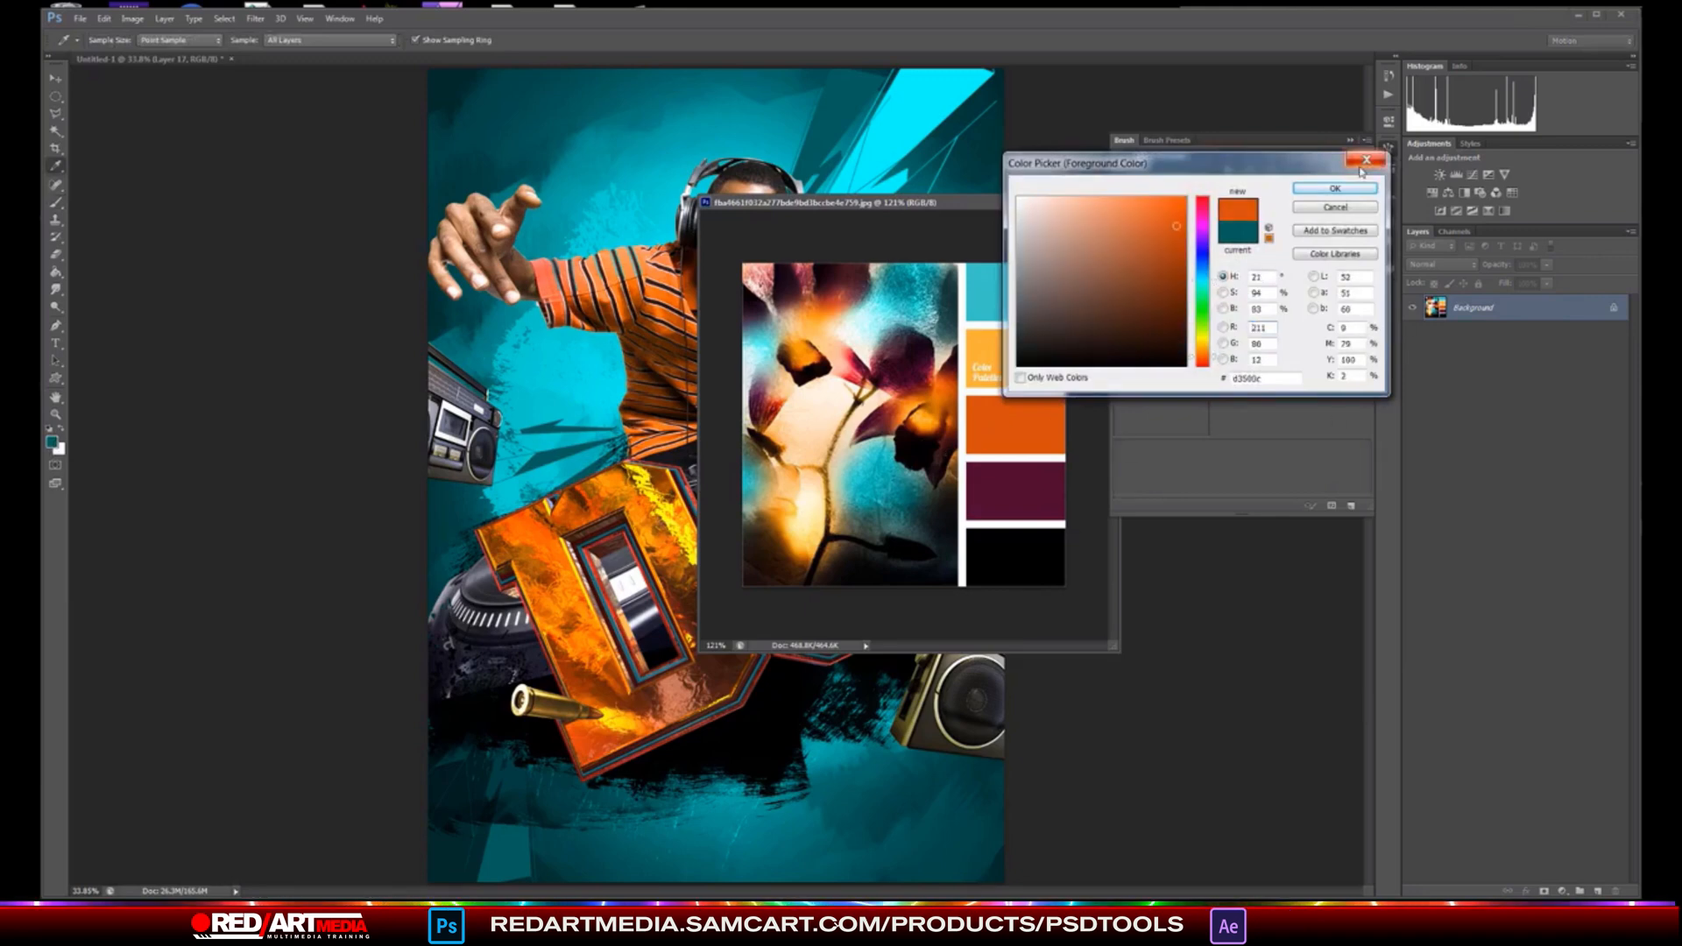
pyautogui.click(1334, 189)
pyautogui.press('b')
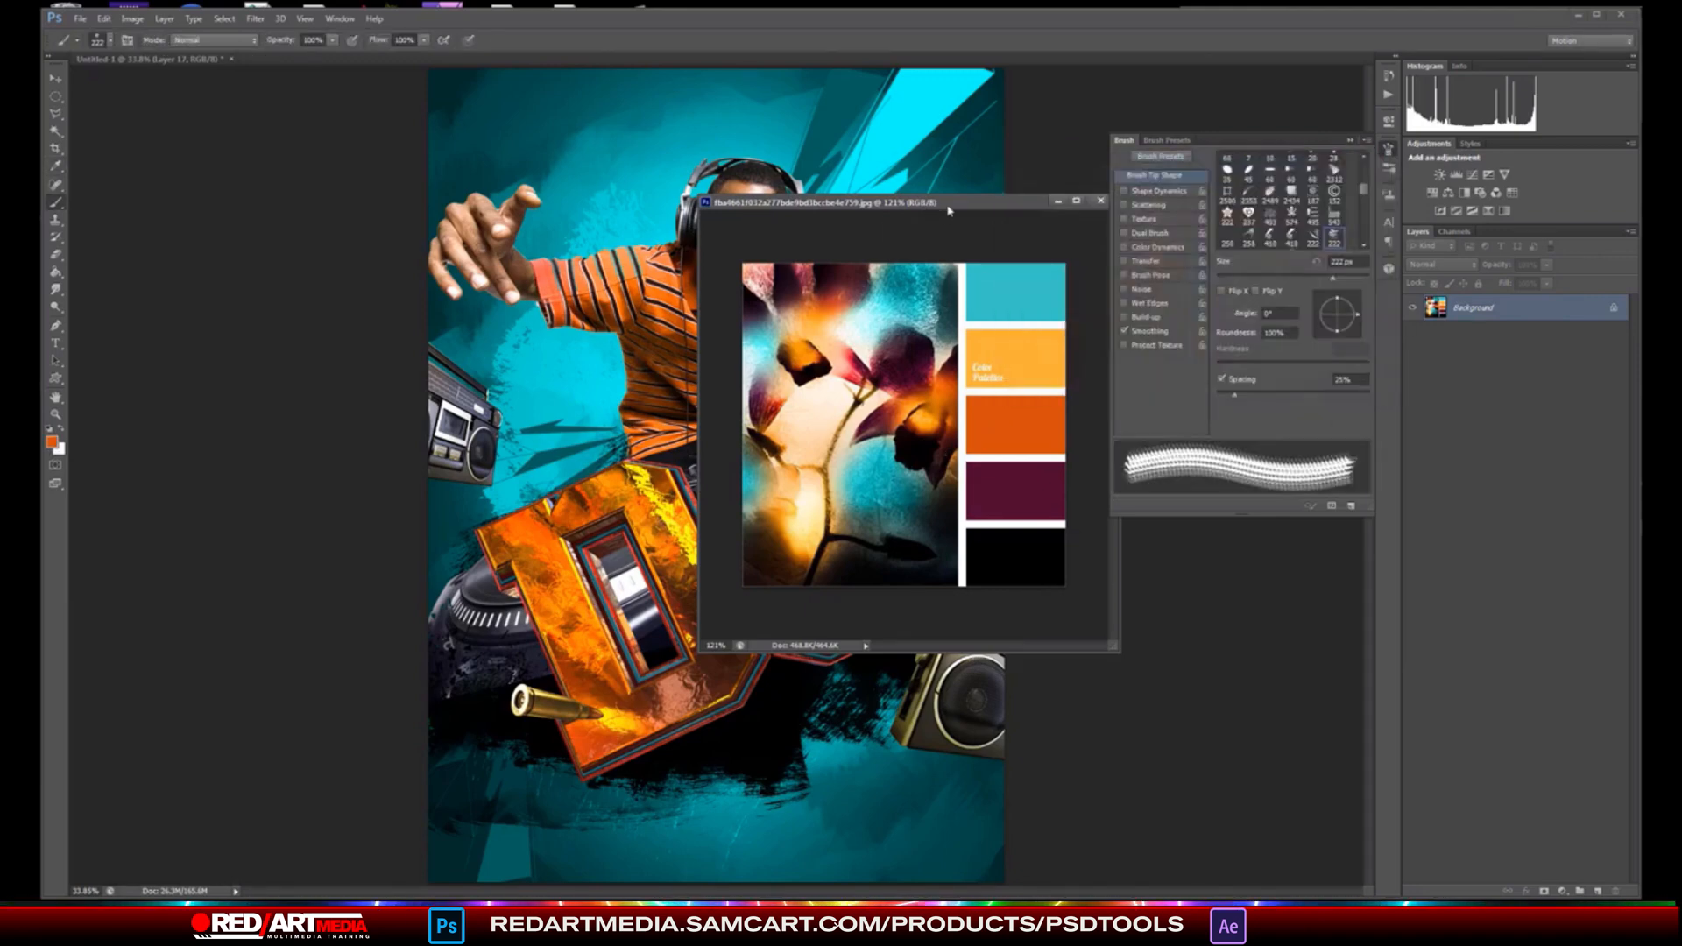
pyautogui.moveTo(833, 202); pyautogui.dragTo(1681, 192)
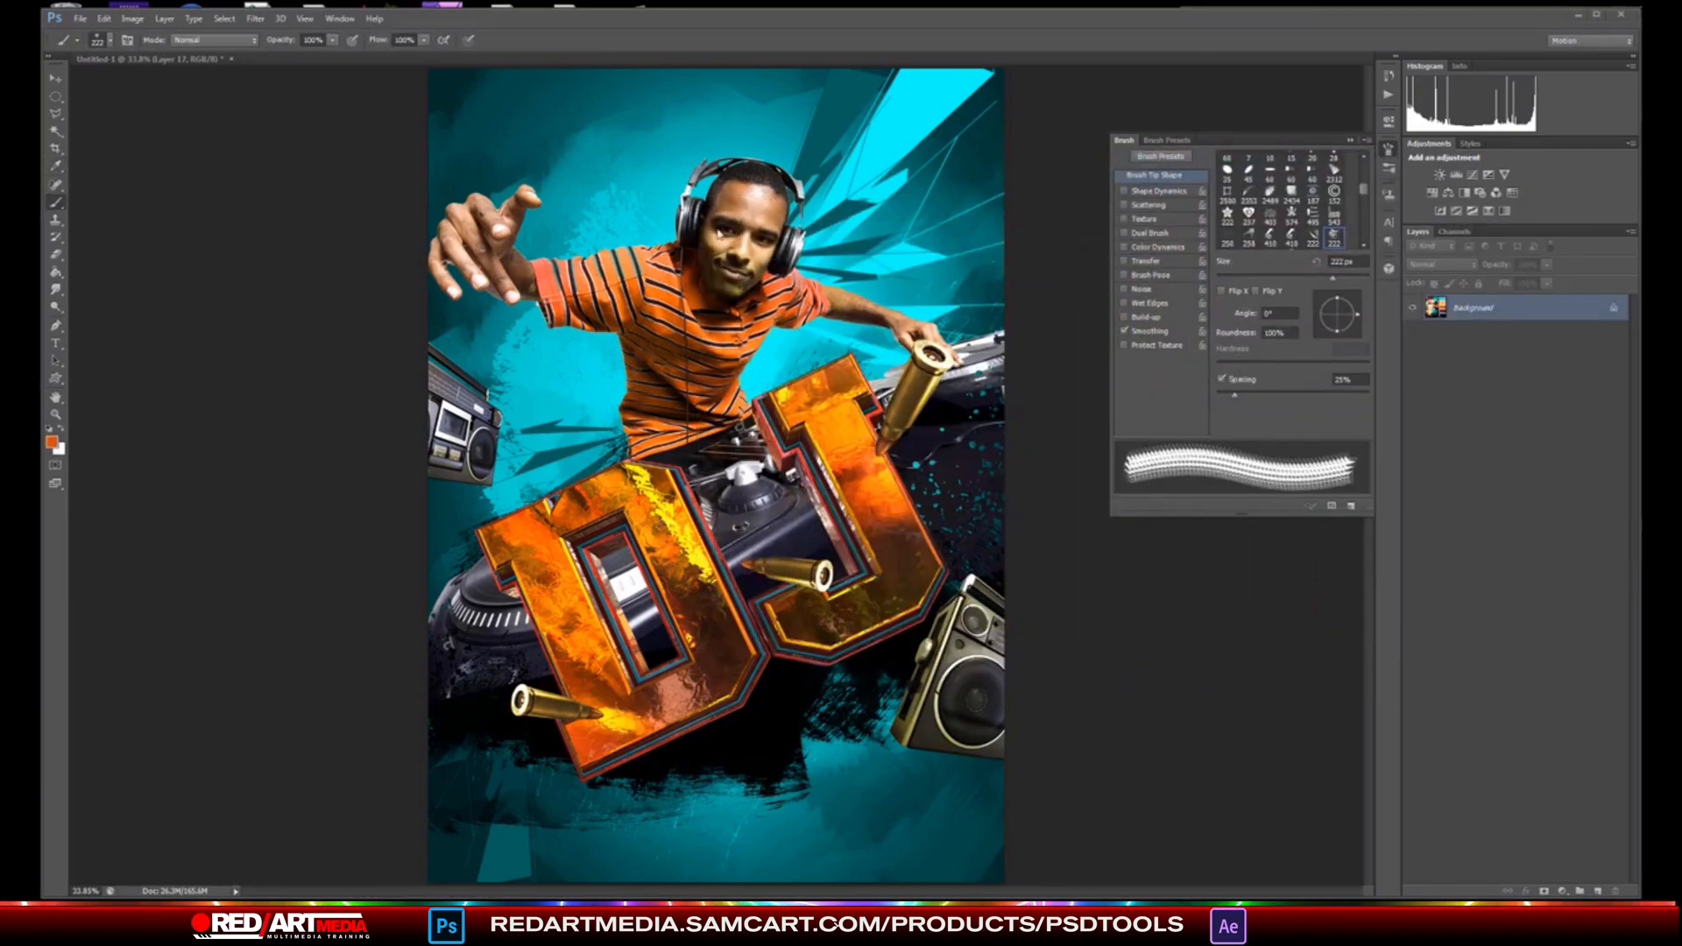
# - Stamp a small orange chevron above the raised arm and enlarged, differently angled ones behind the other shoulder and below the D on Layer 17
pyautogui.click(790, 63)
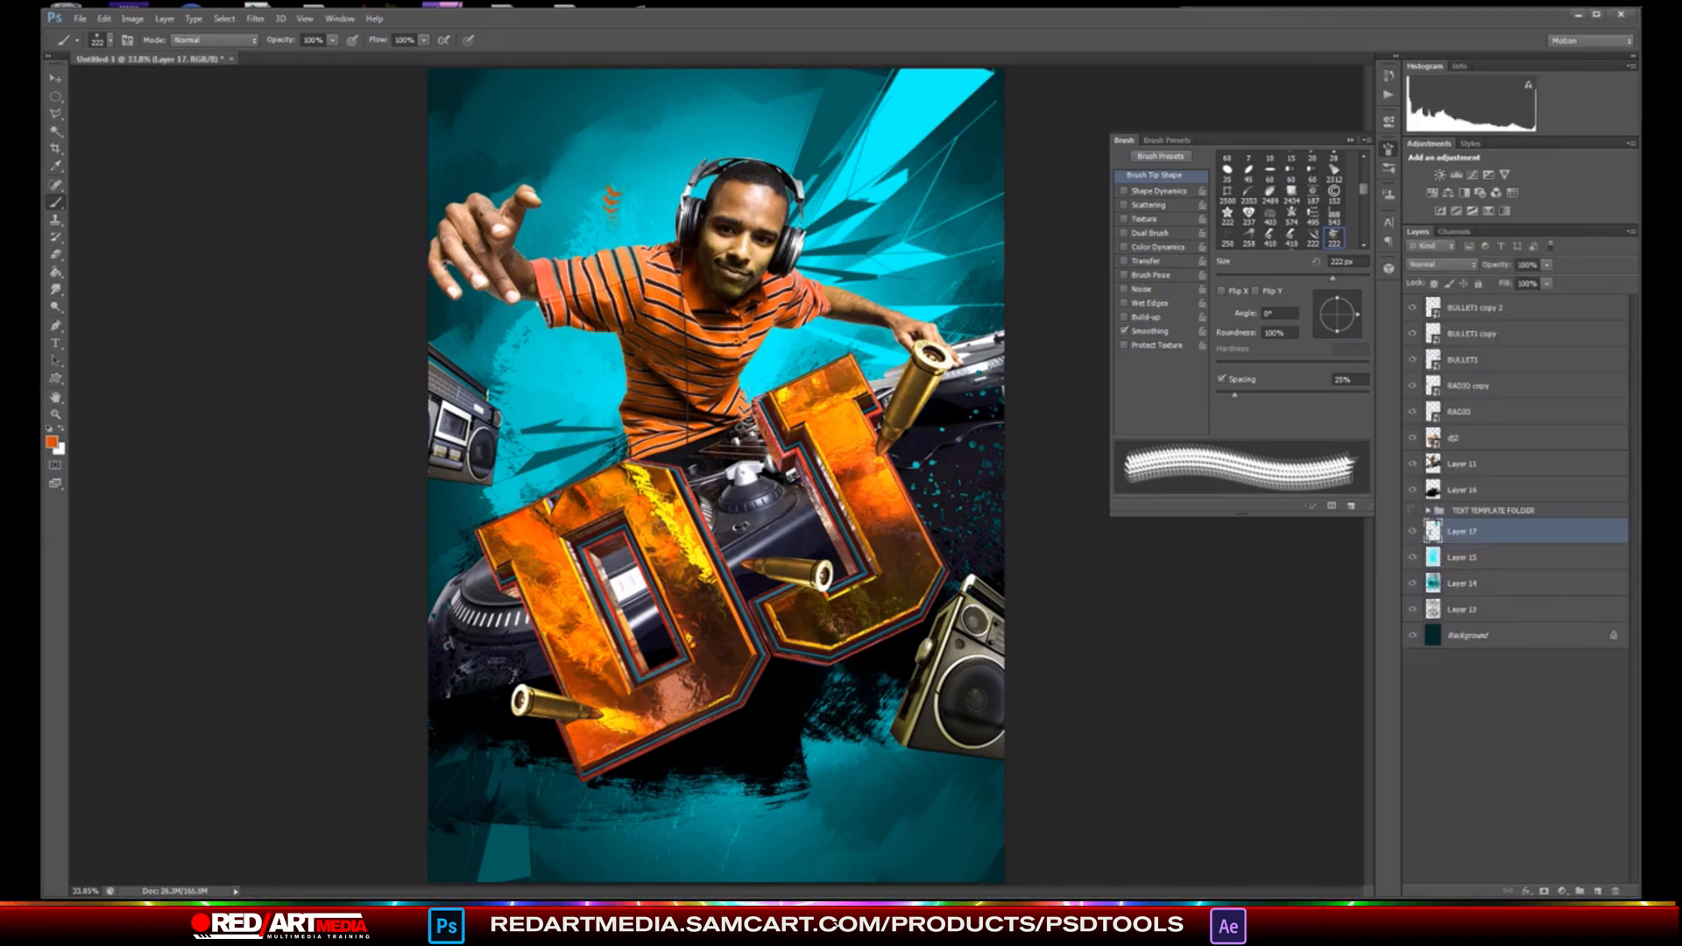
pyautogui.press(']')
pyautogui.press(']')
pyautogui.press(']')
pyautogui.press(']')
pyautogui.press(']')
pyautogui.press(']')
pyautogui.press(']')
pyautogui.press(']')
pyautogui.press(']')
pyautogui.press(']')
pyautogui.press(']')
pyautogui.press(']')
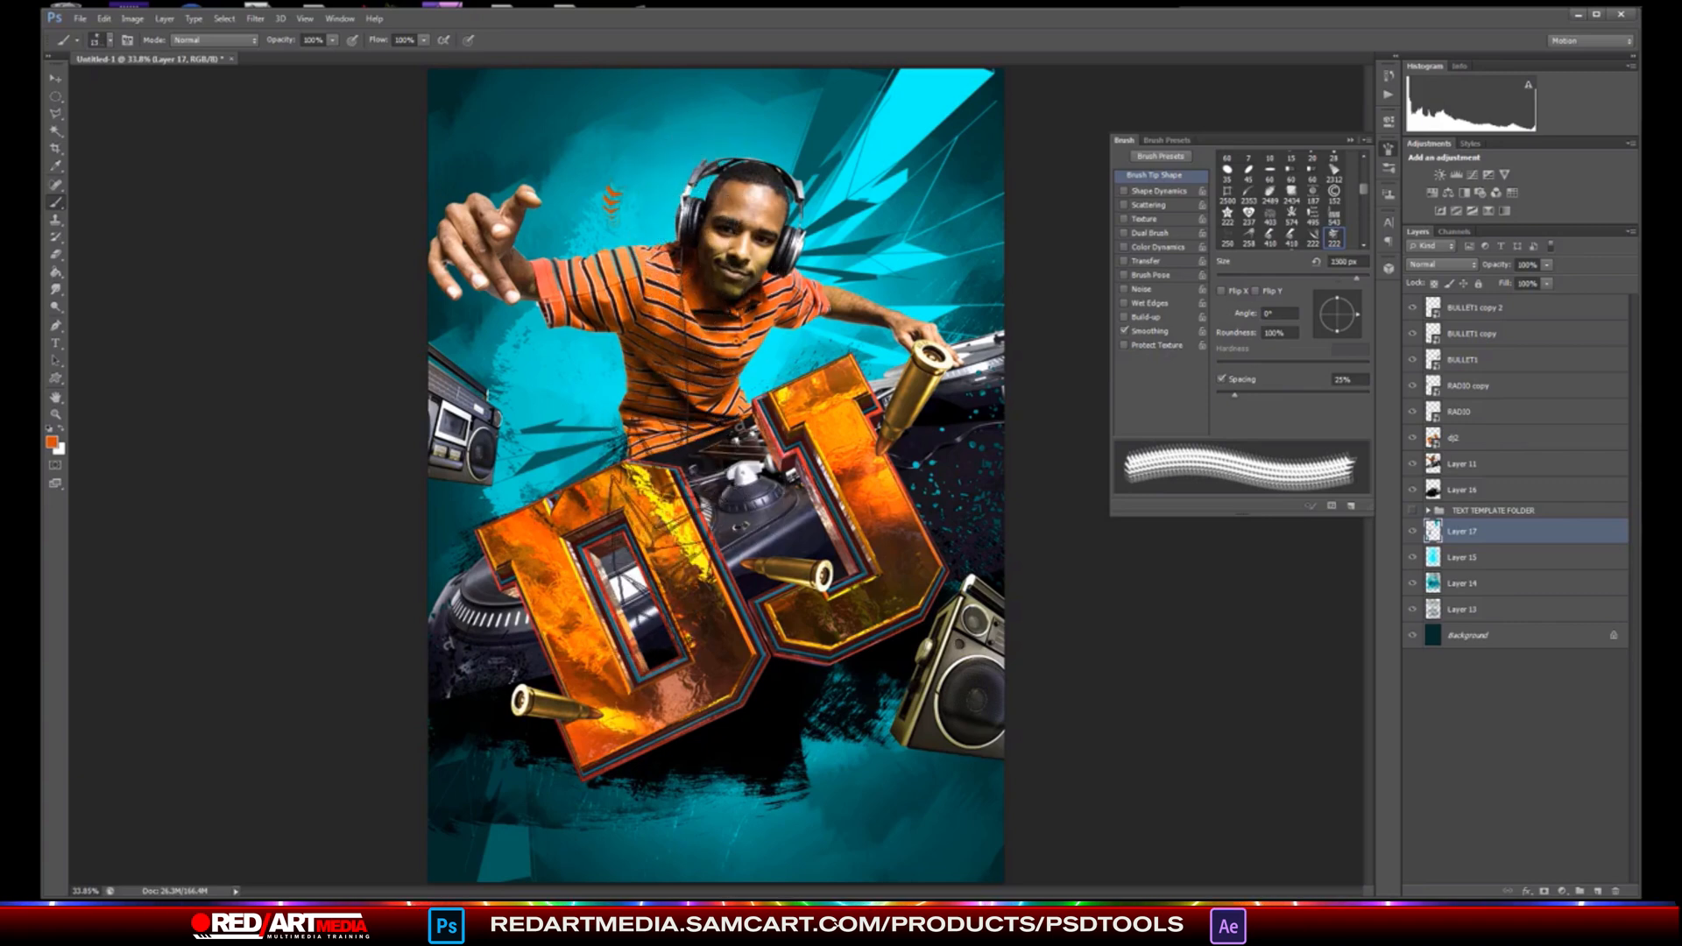
pyautogui.press(']')
pyautogui.press(']')
pyautogui.click(813, 355)
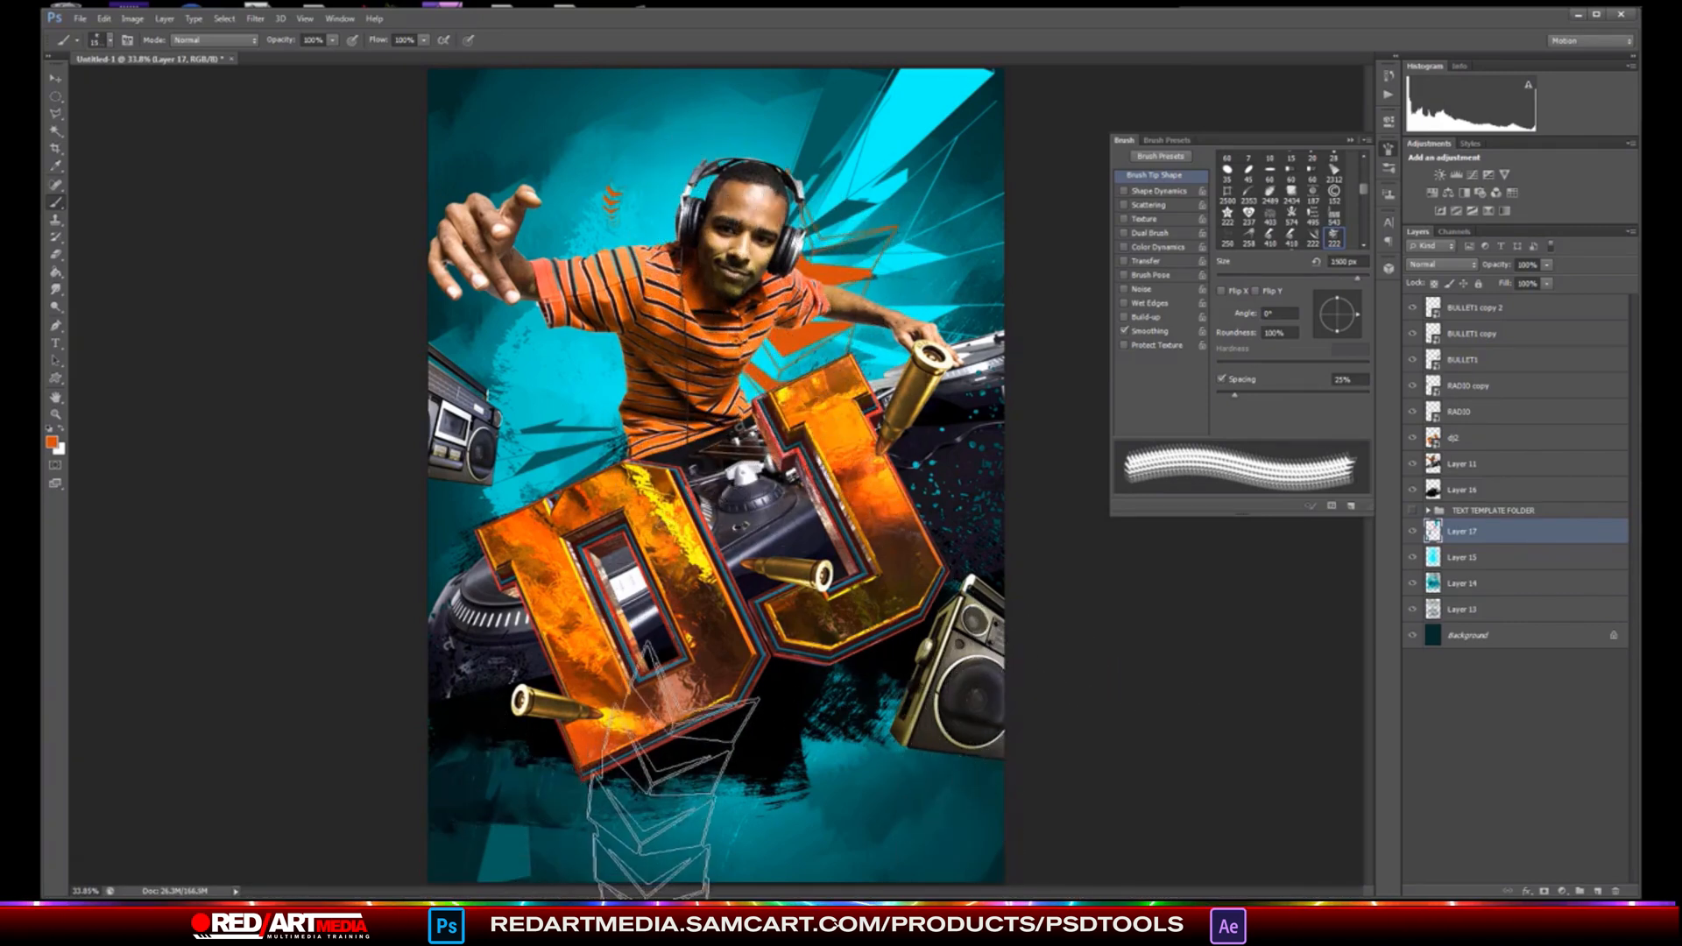
pyautogui.moveTo(1362, 328); pyautogui.dragTo(1357, 299)
pyautogui.click(675, 763)
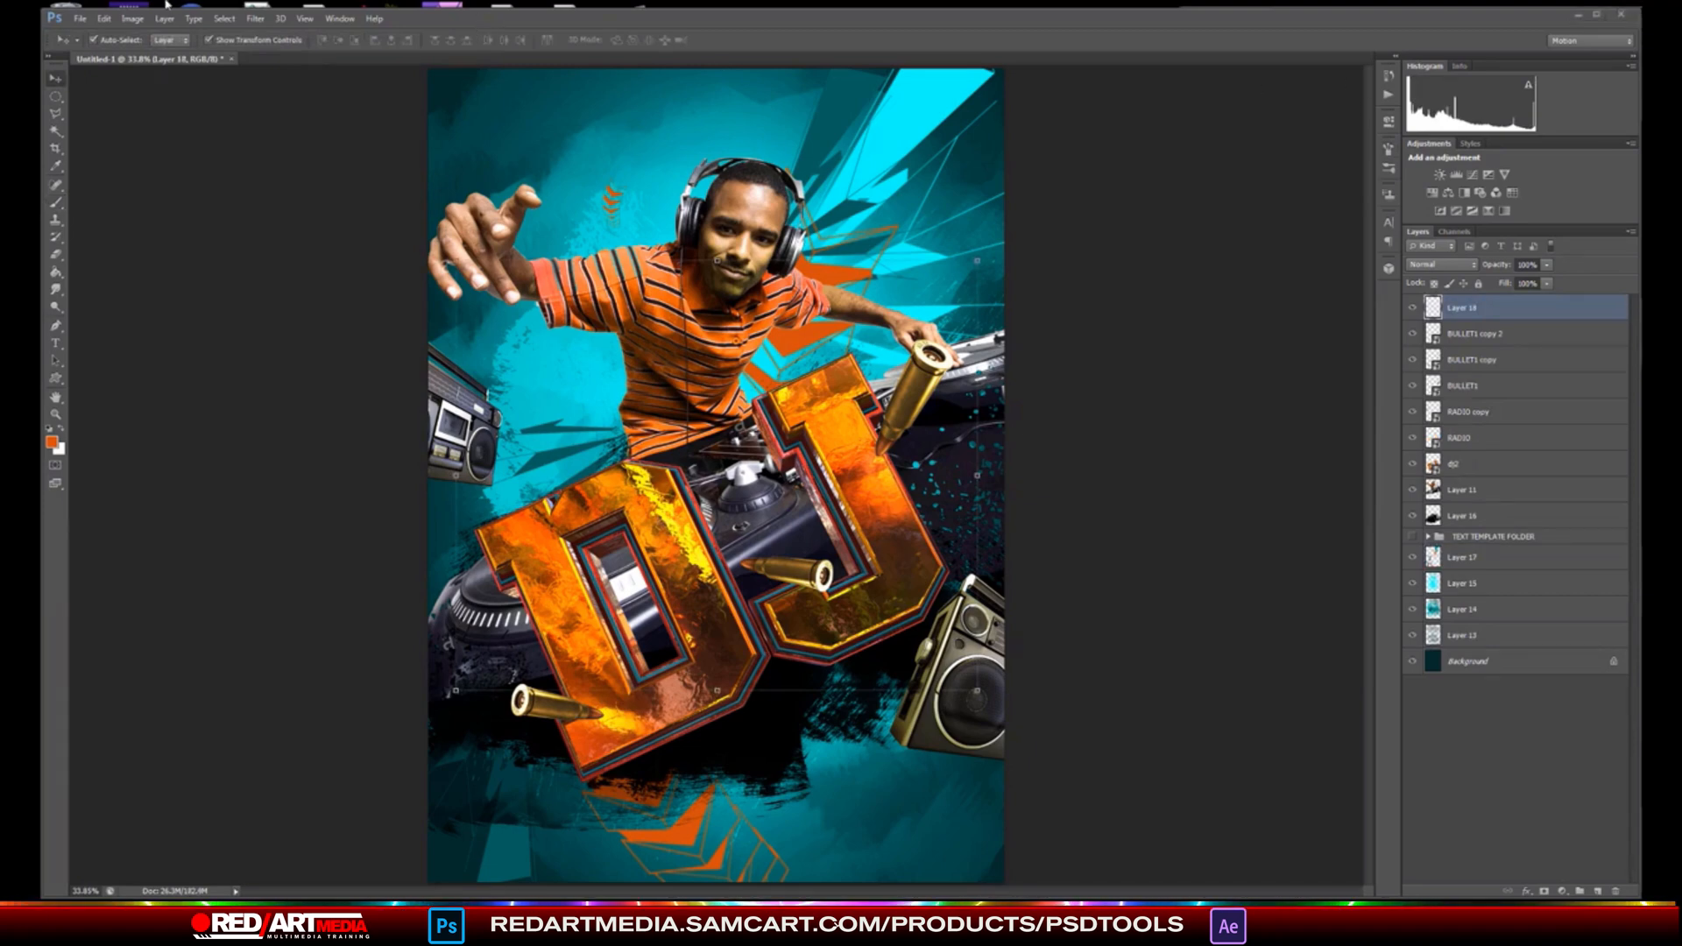
# - Paste the copied fire image into the flyer and move it up over the DJ
pyautogui.click(107, 19)
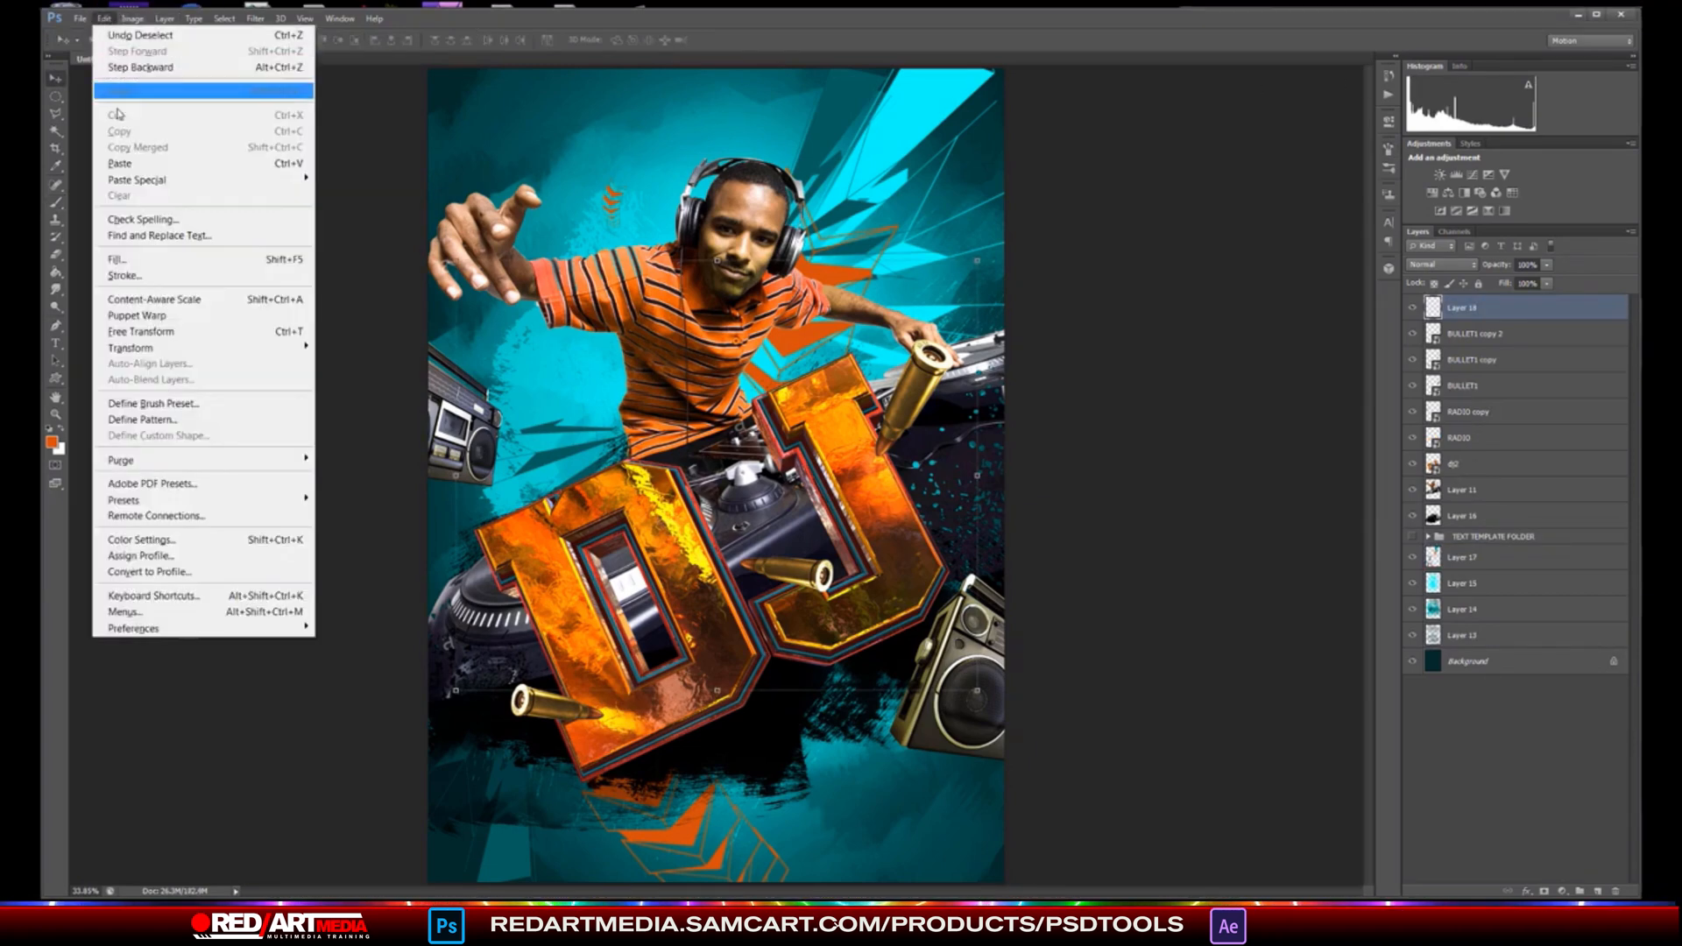
pyautogui.click(121, 164)
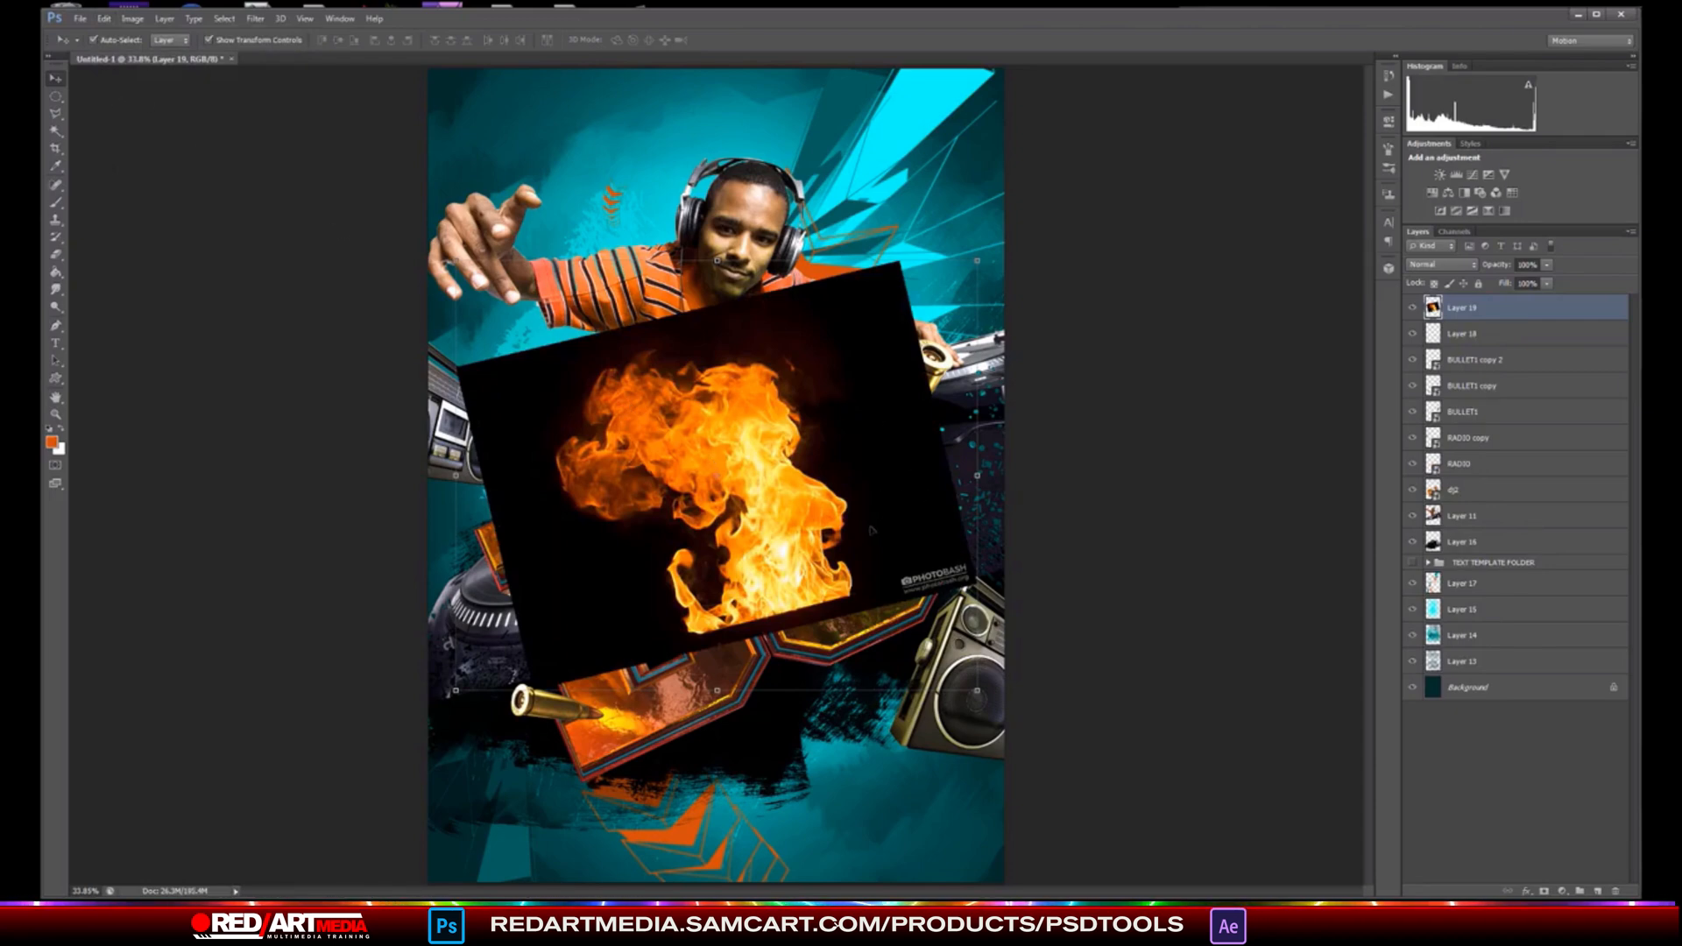
pyautogui.moveTo(872, 529); pyautogui.dragTo(806, 369)
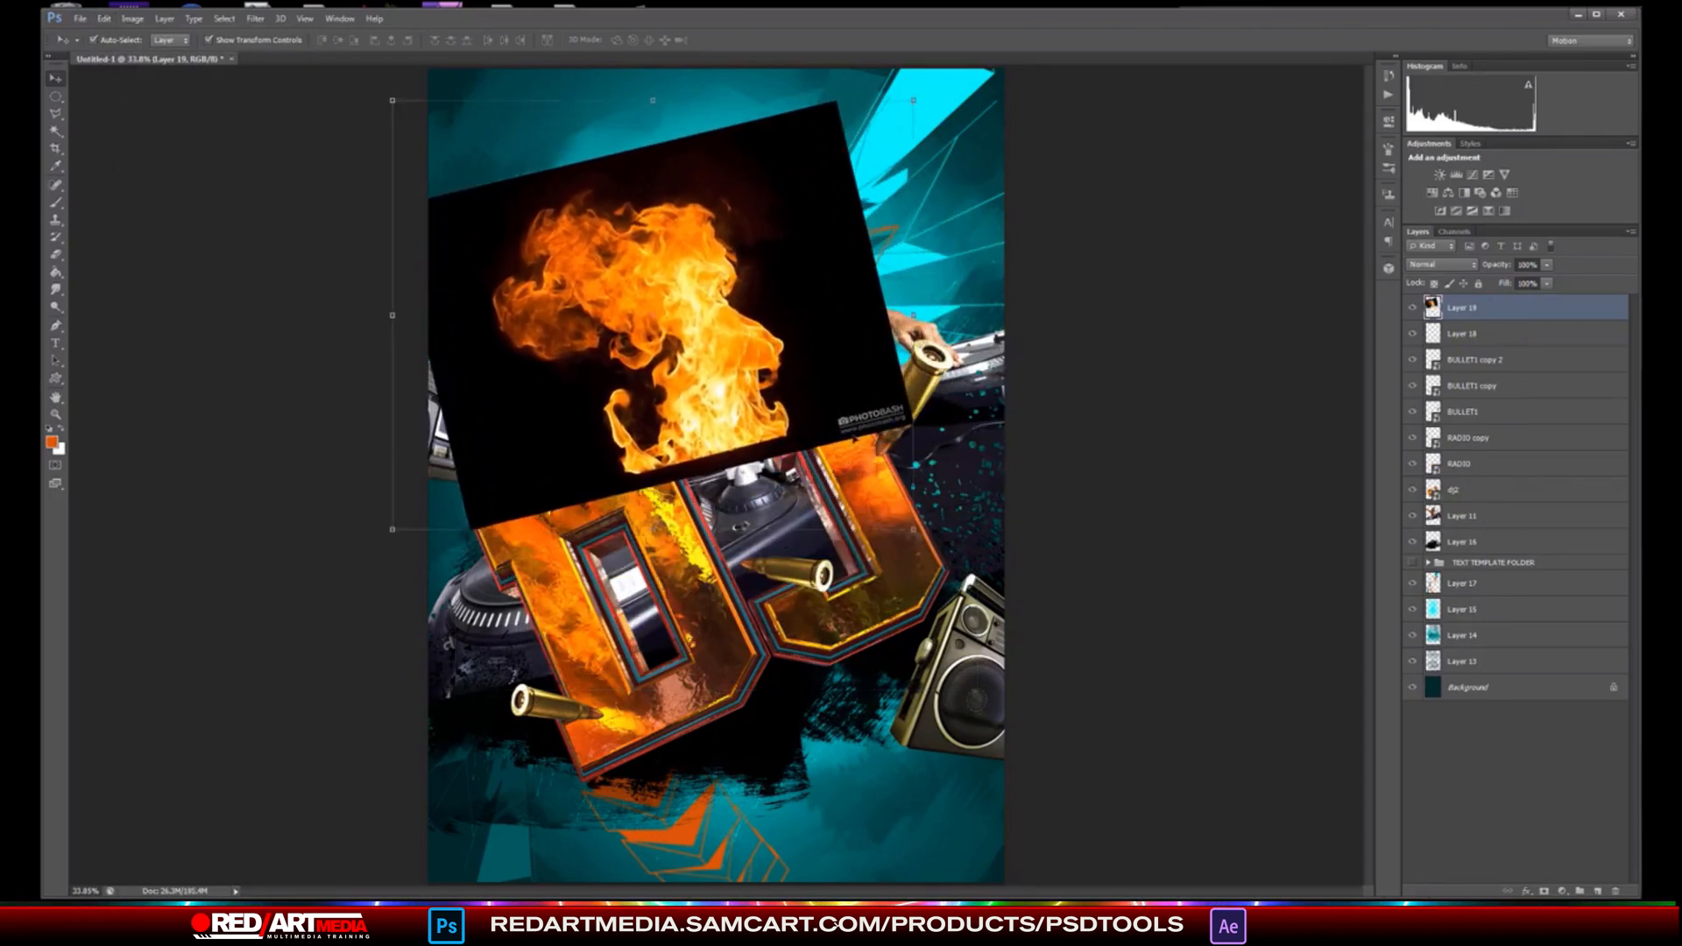
# - Rotate the fire image to about -5°, shift it over the DJ's raised arm and set its blend mode to Screen
pyautogui.moveTo(951, 525); pyautogui.dragTo(968, 497)
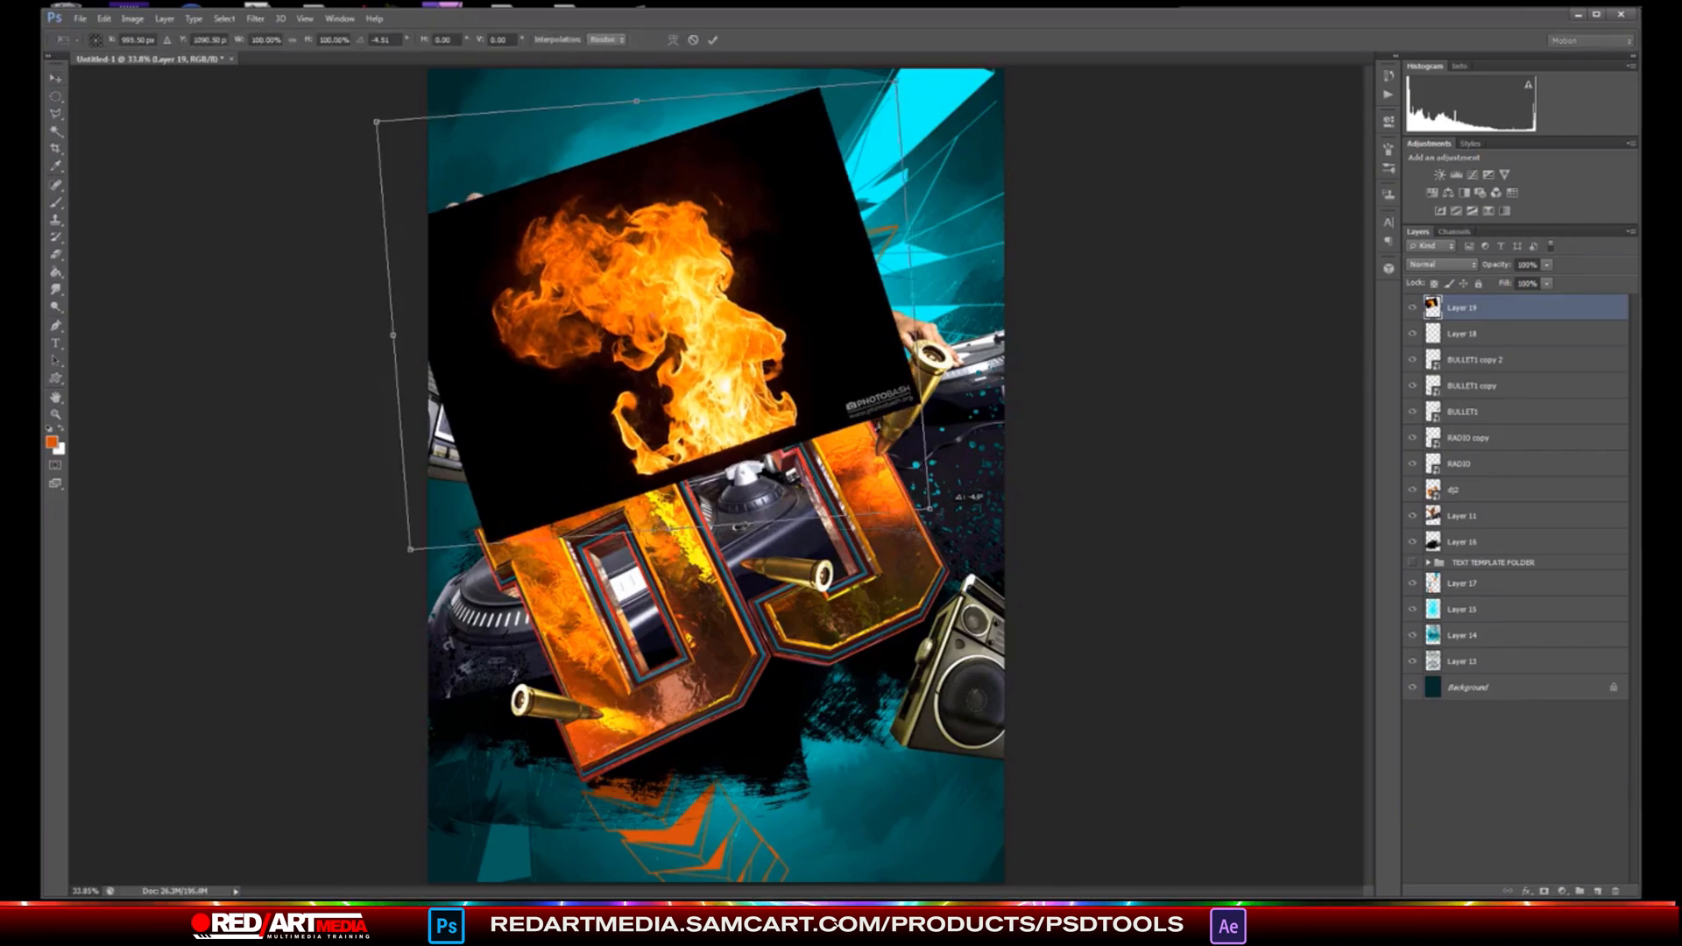
pyautogui.moveTo(815, 350)
pyautogui.mouseDown()
pyautogui.moveTo(730, 322)
pyautogui.moveTo(814, 321)
pyautogui.mouseUp()
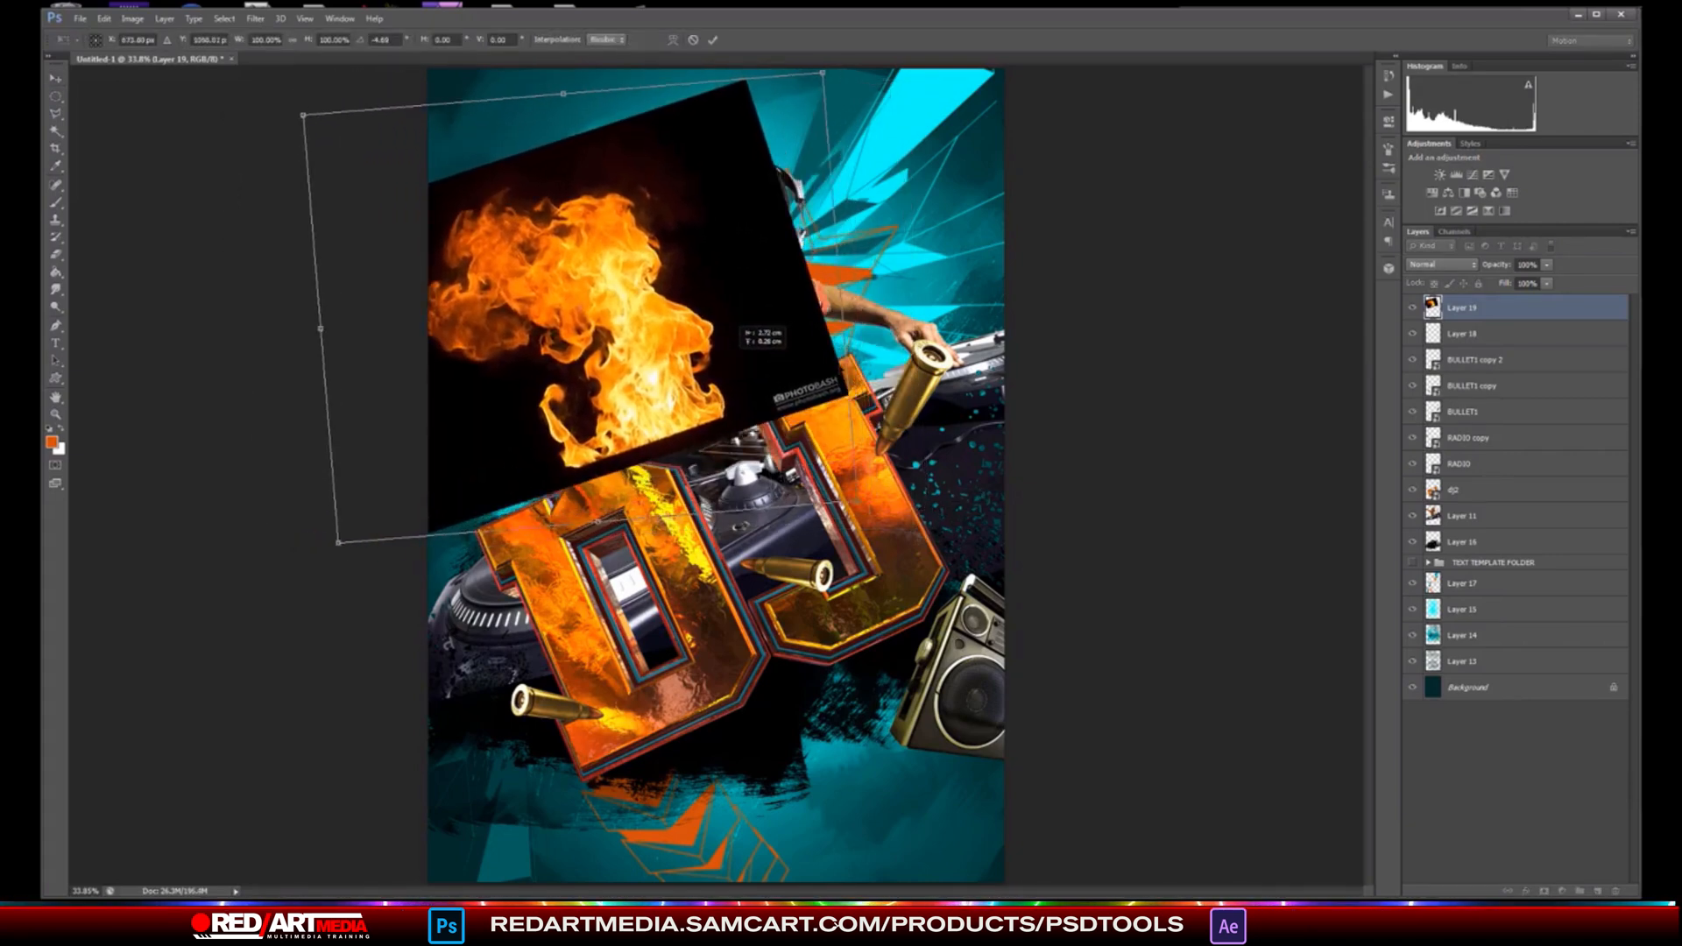
pyautogui.click(1462, 265)
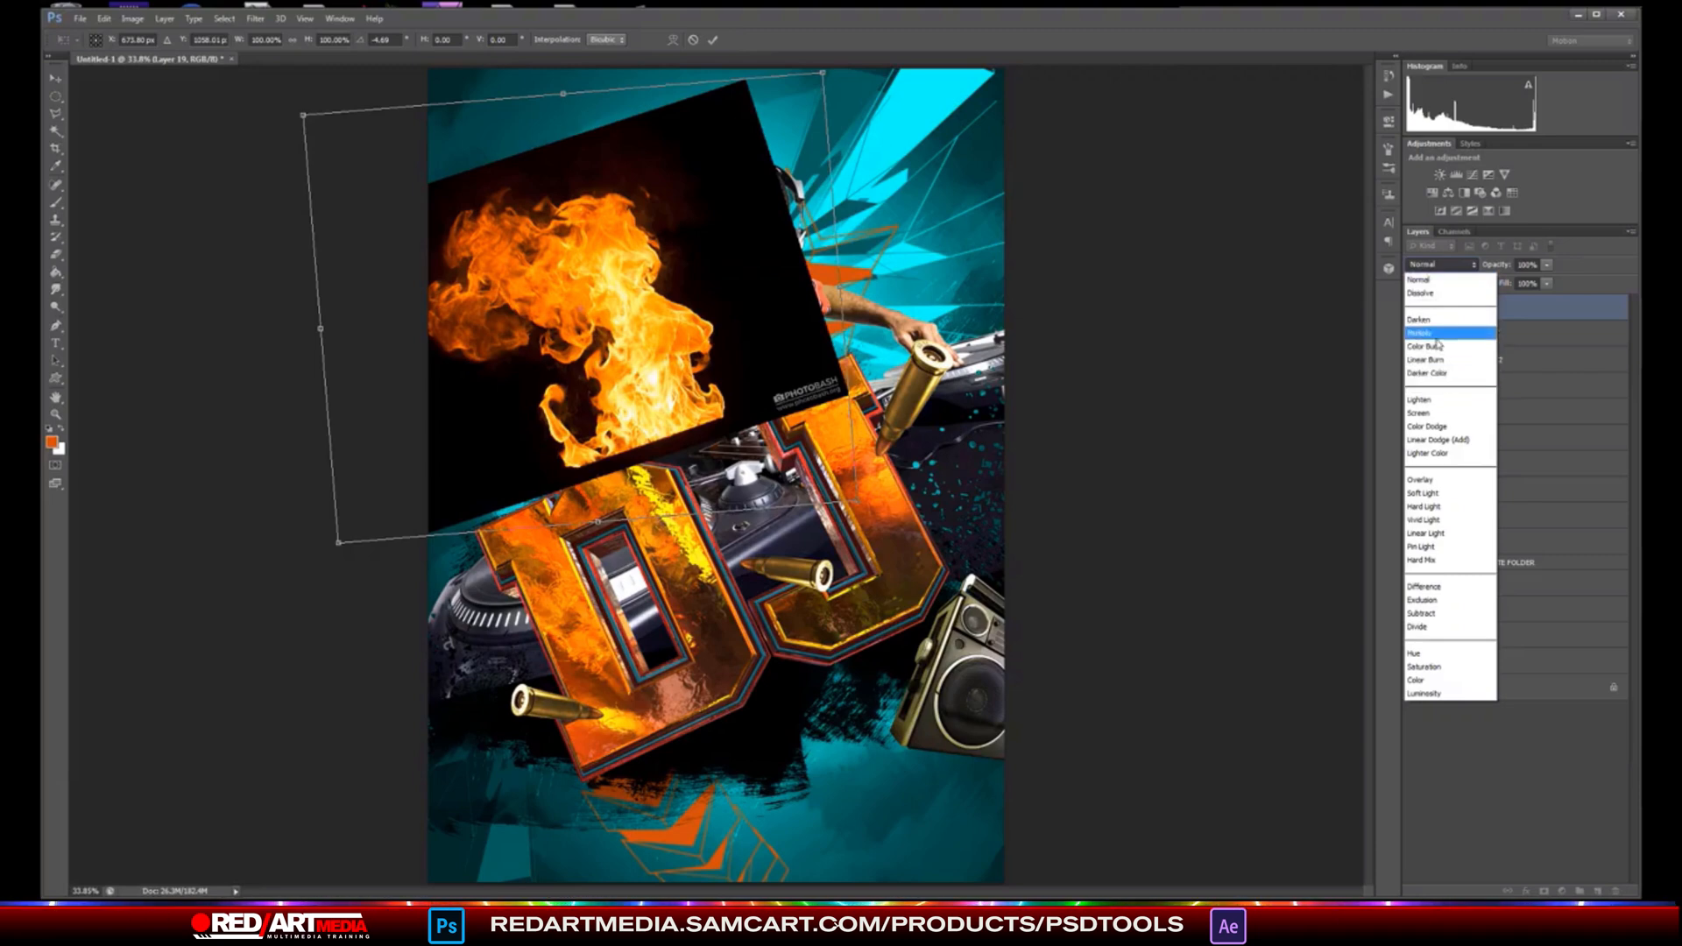
pyautogui.click(1424, 413)
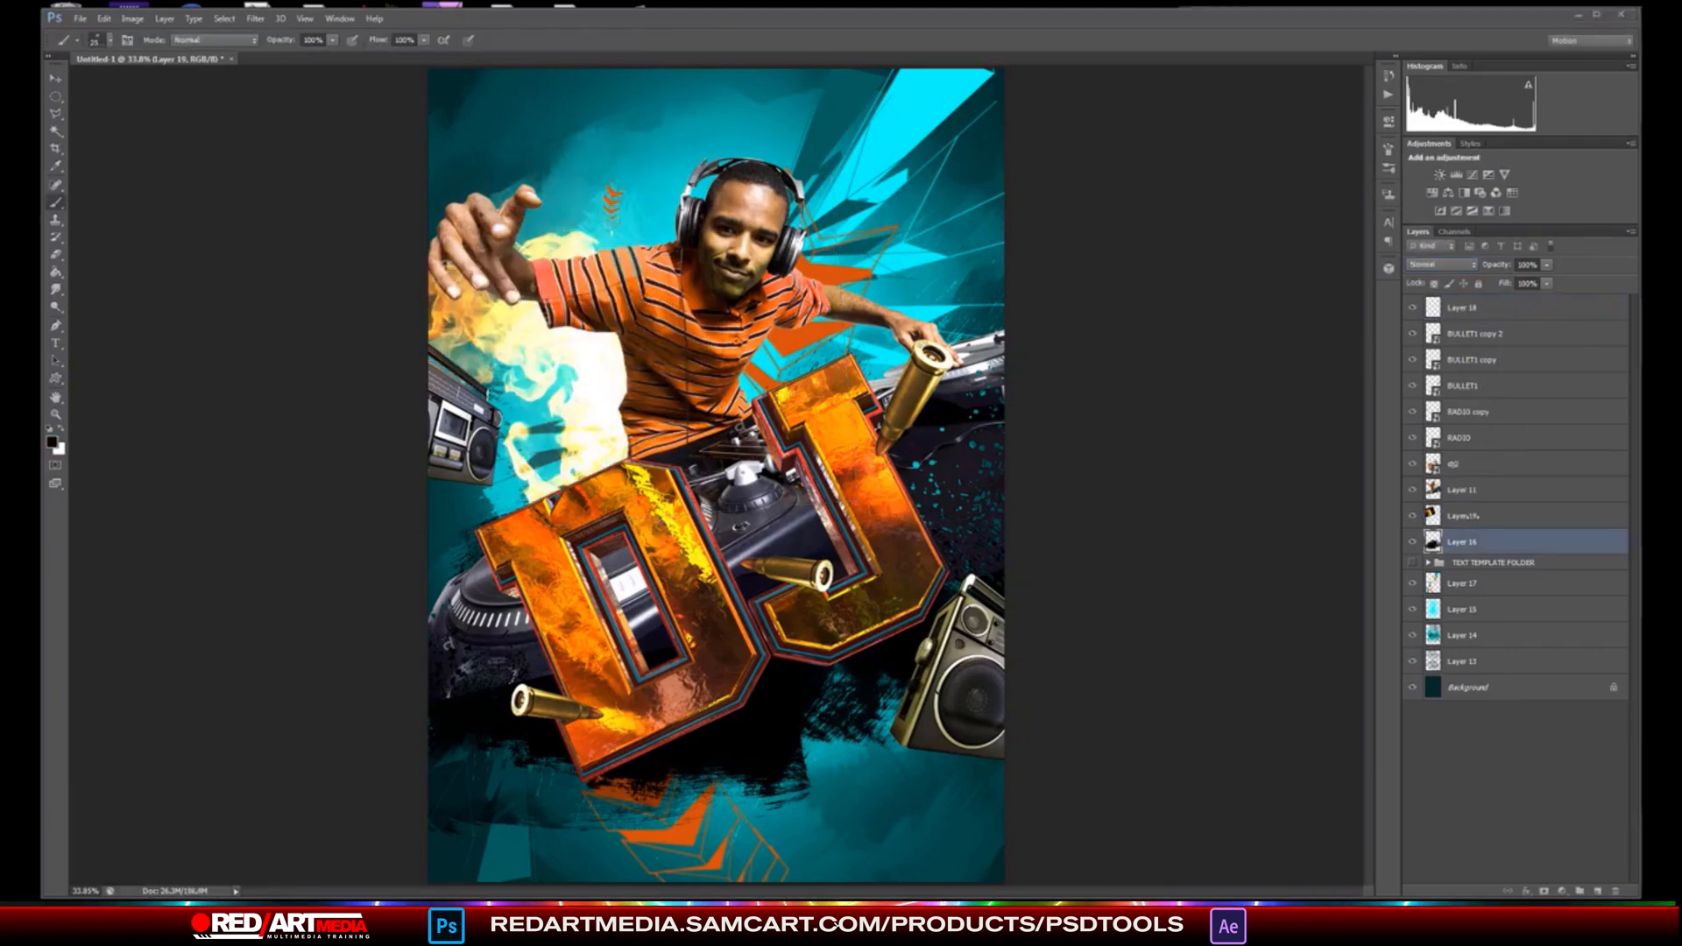
# - Try Screen and Normal blending on the fire in Layer 19, and set its blend mode to Linear Dodge (Add)
pyautogui.click(1456, 516)
pyautogui.click(1466, 265)
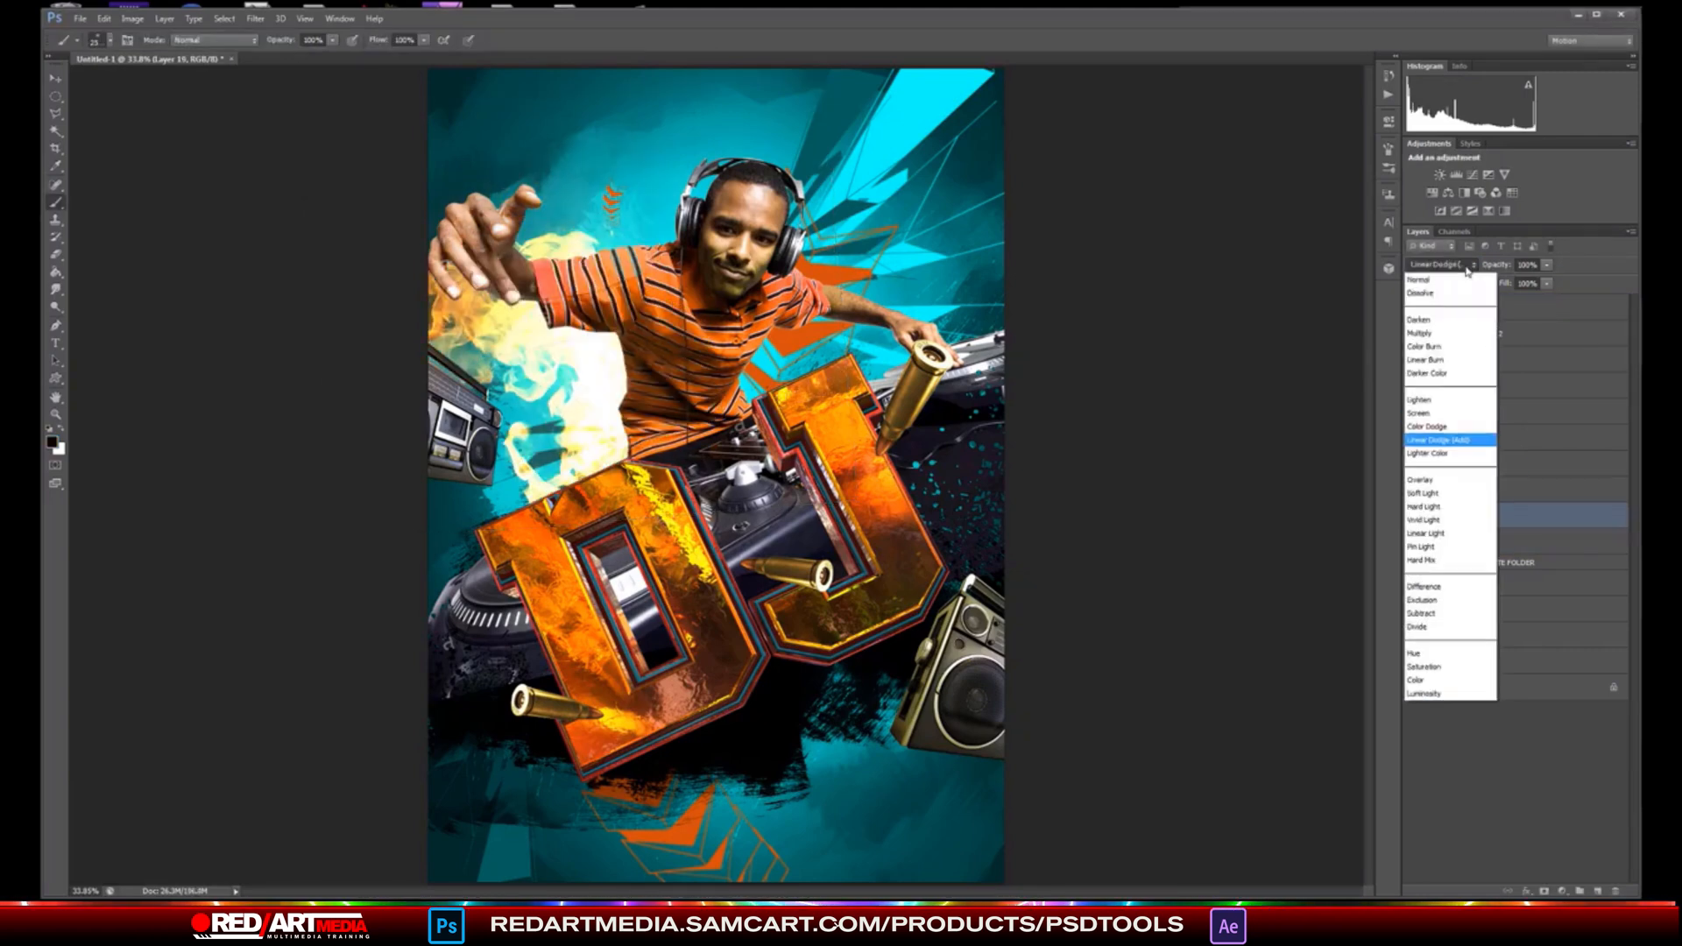
pyautogui.click(1441, 414)
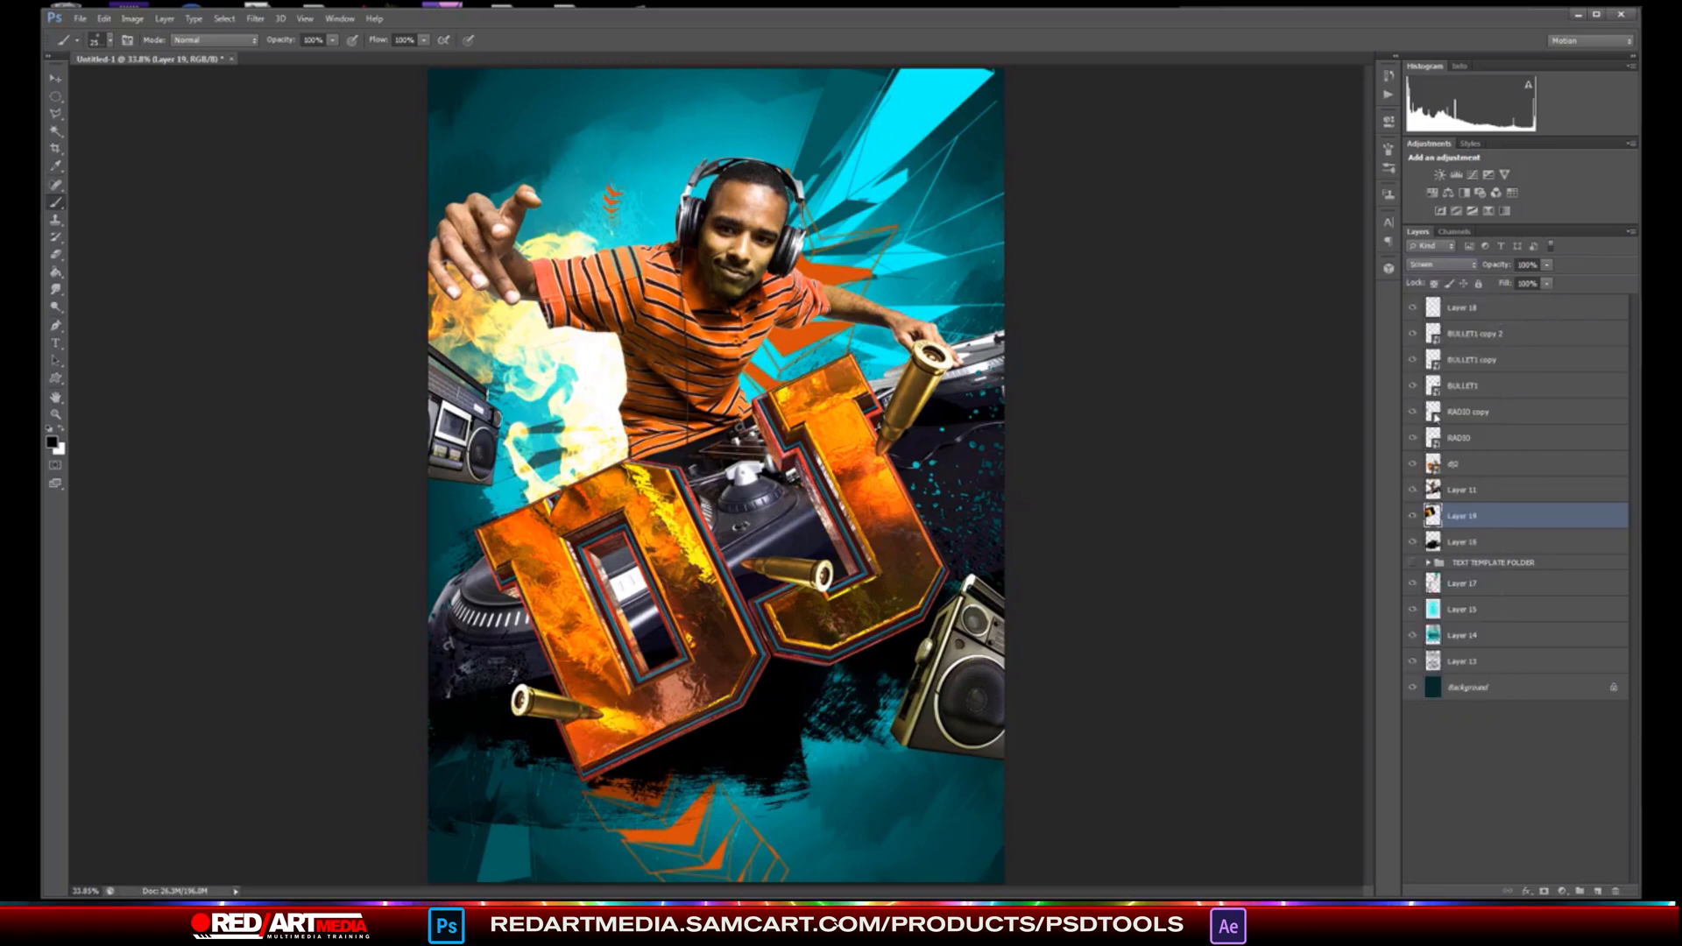
pyautogui.click(1441, 265)
pyautogui.click(1437, 280)
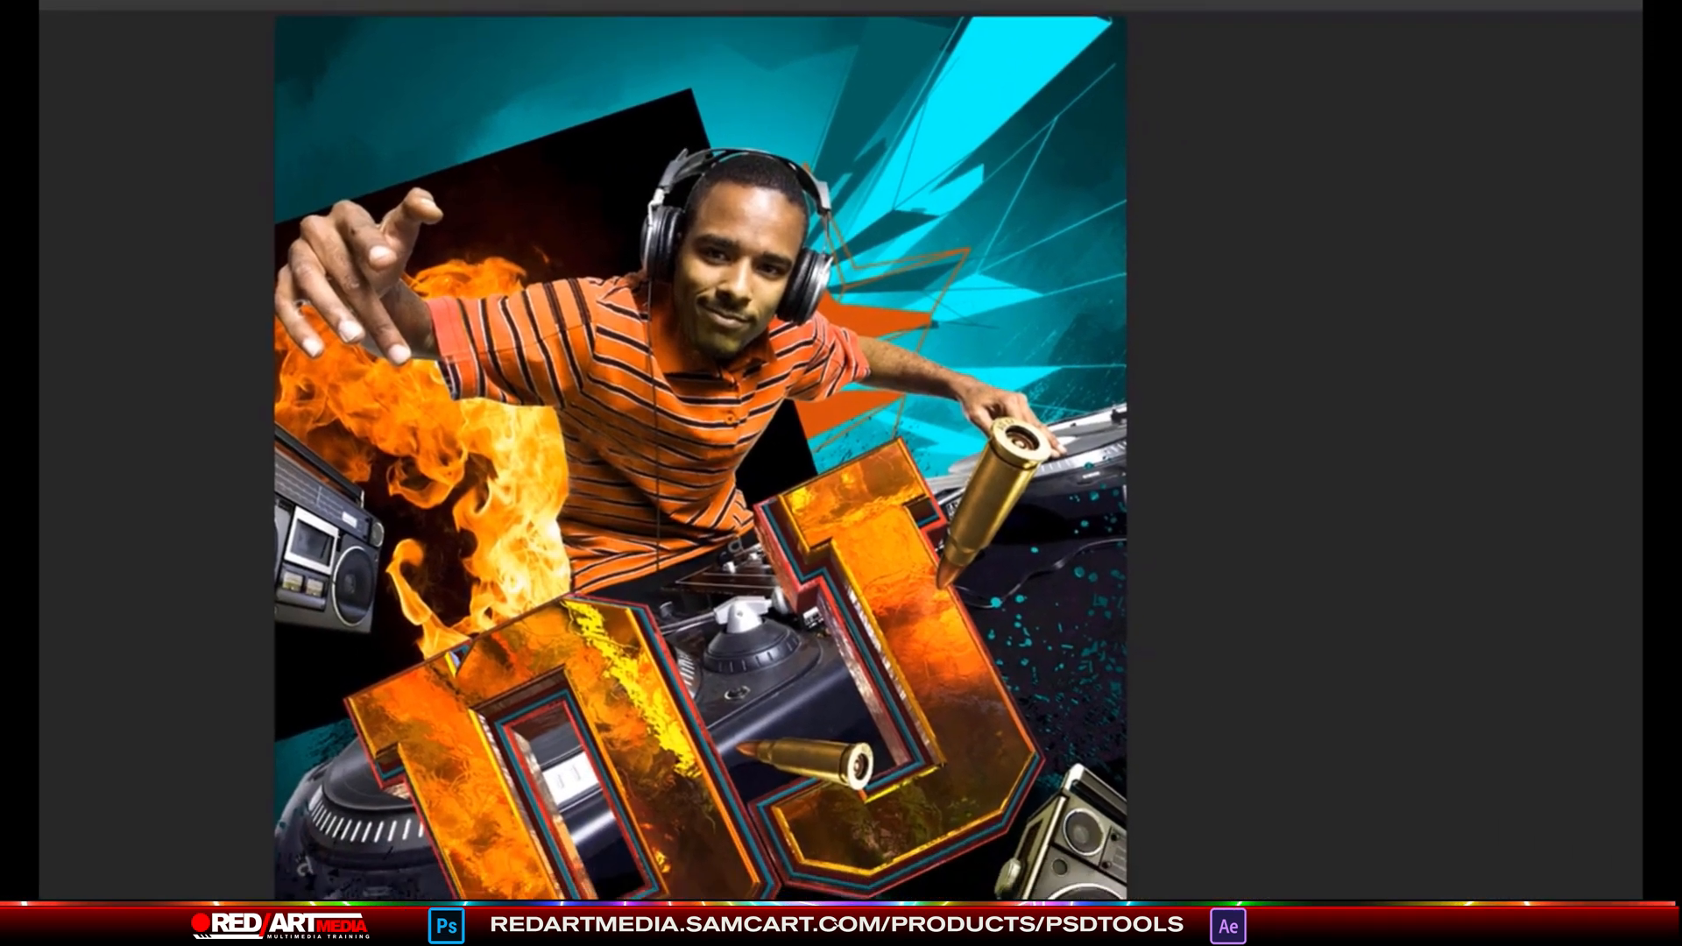
pyautogui.click(1534, 241)
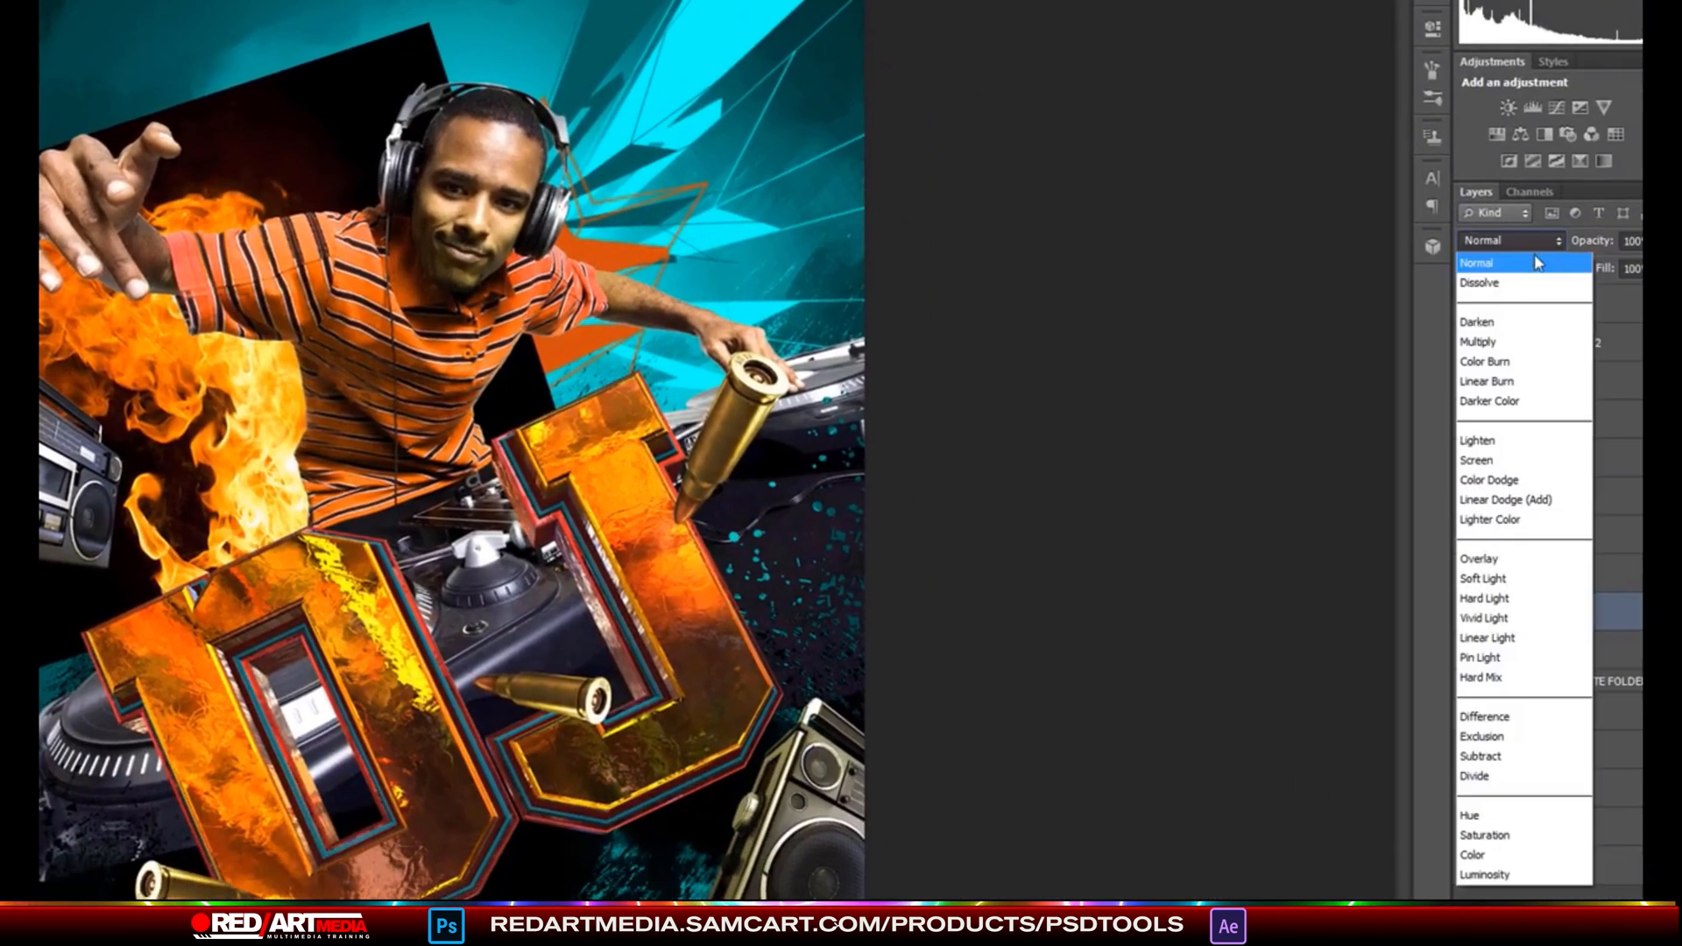
pyautogui.click(1547, 501)
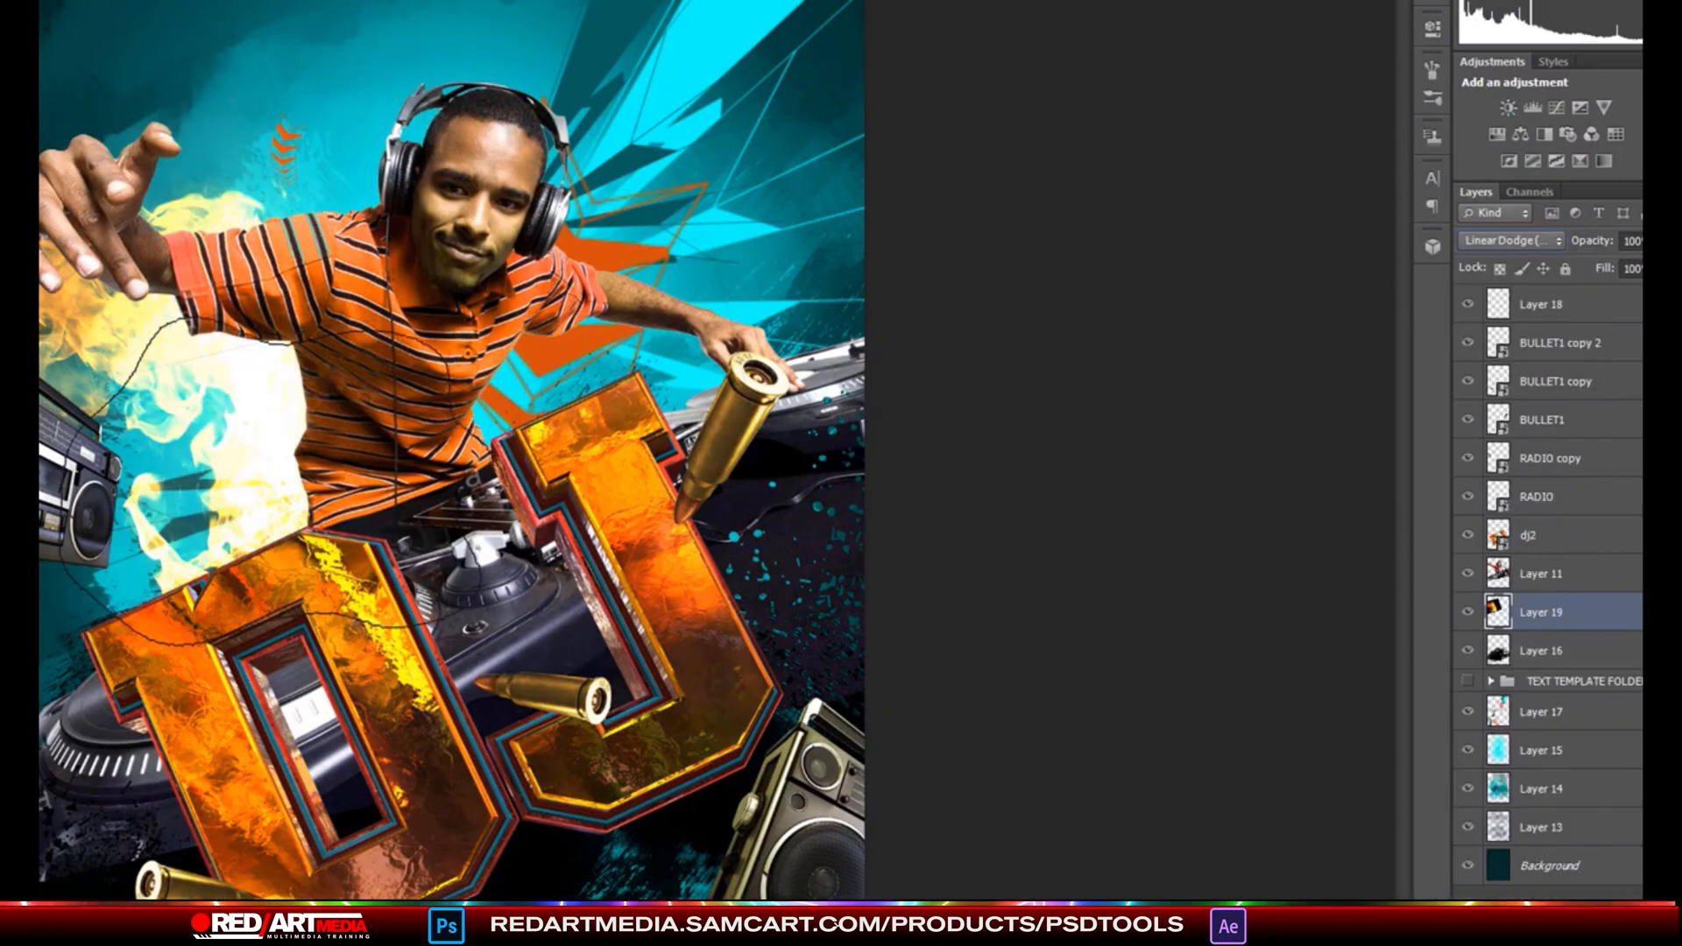
# - Make Layer 16 the painting layer and choose a soft cloudy 2500 px brush tip
pyautogui.click(1562, 653)
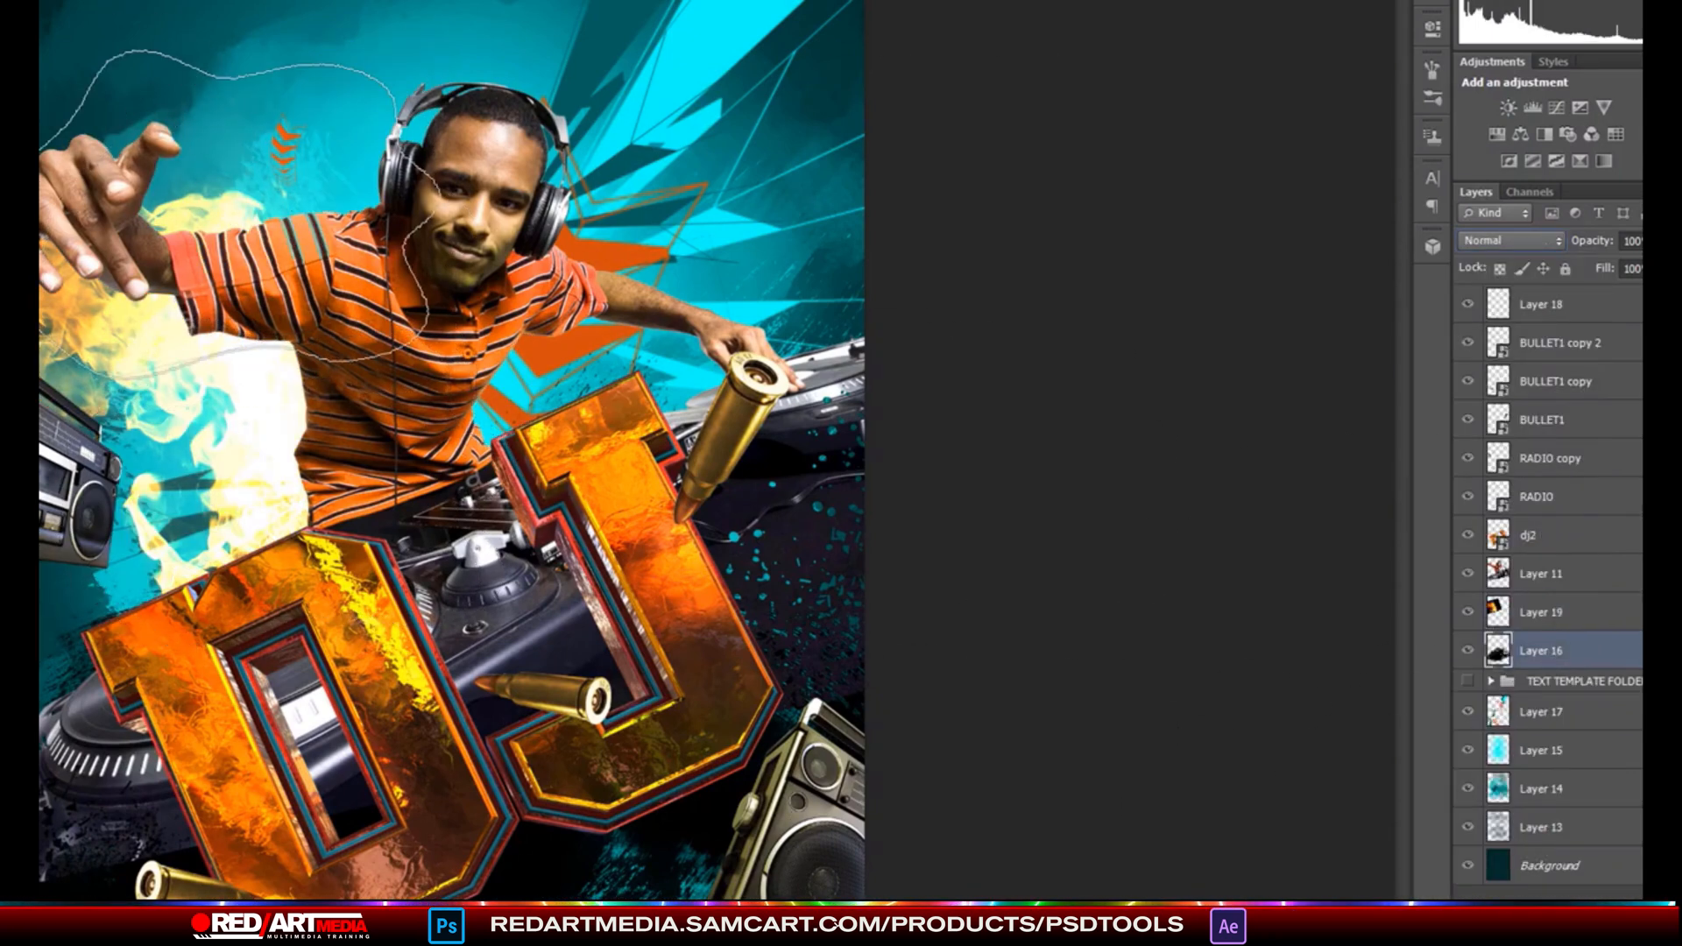
pyautogui.keyDown('ctrl'); pyautogui.click(1498, 649); pyautogui.keyUp('ctrl')
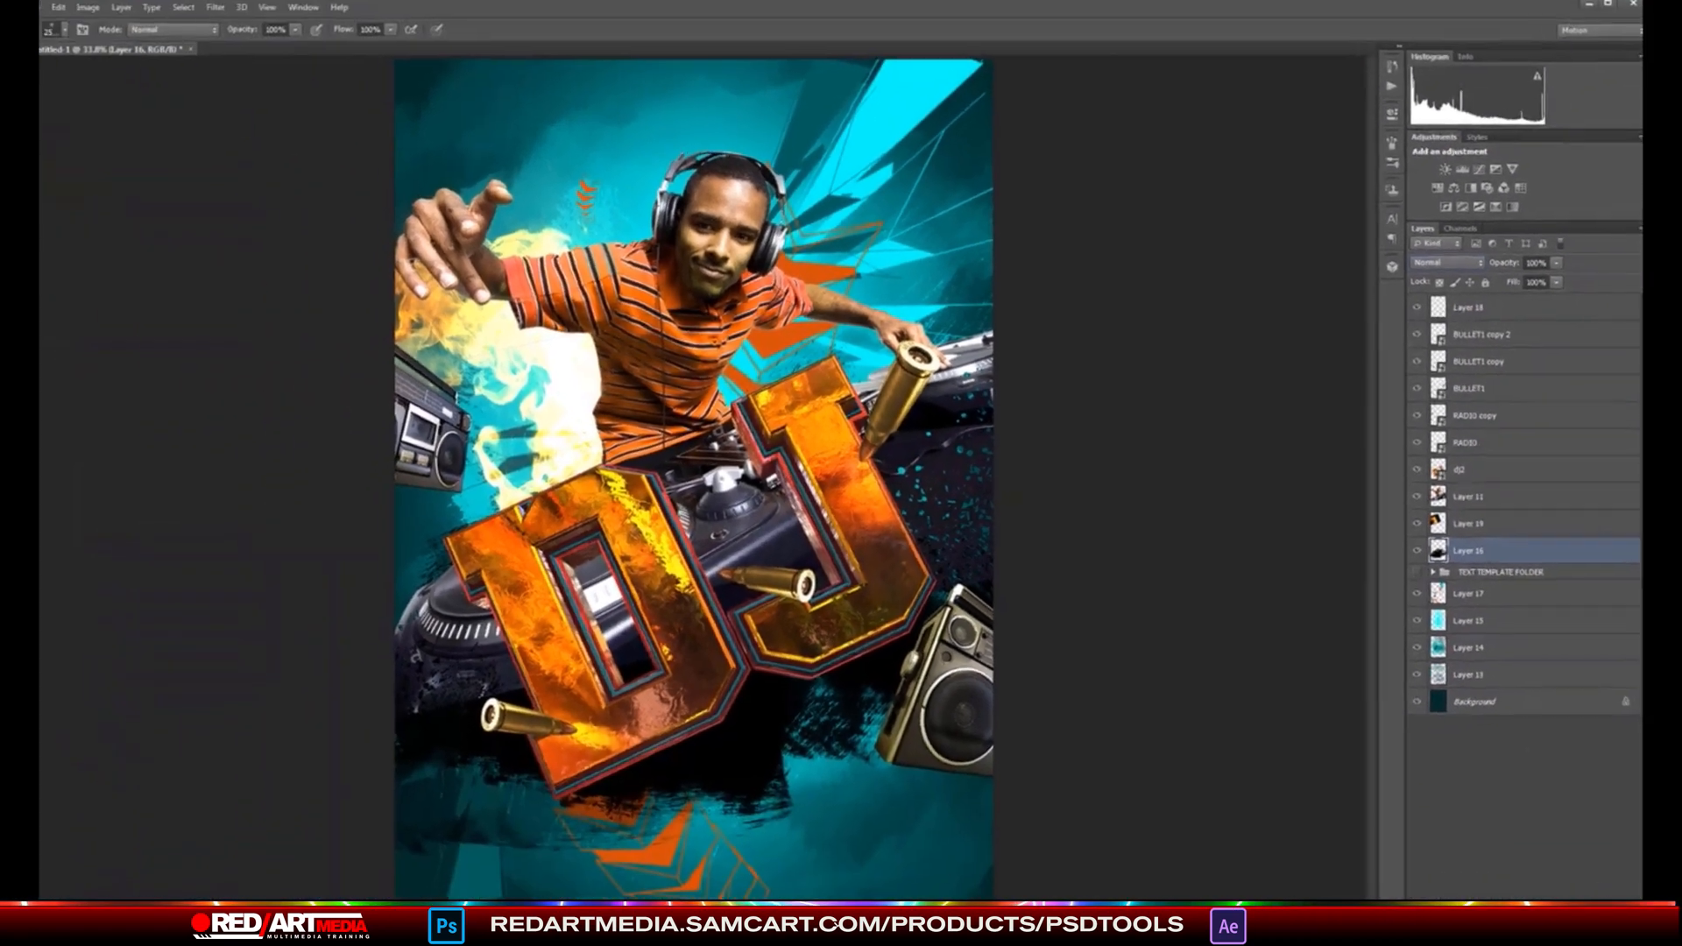
pyautogui.click(57, 82)
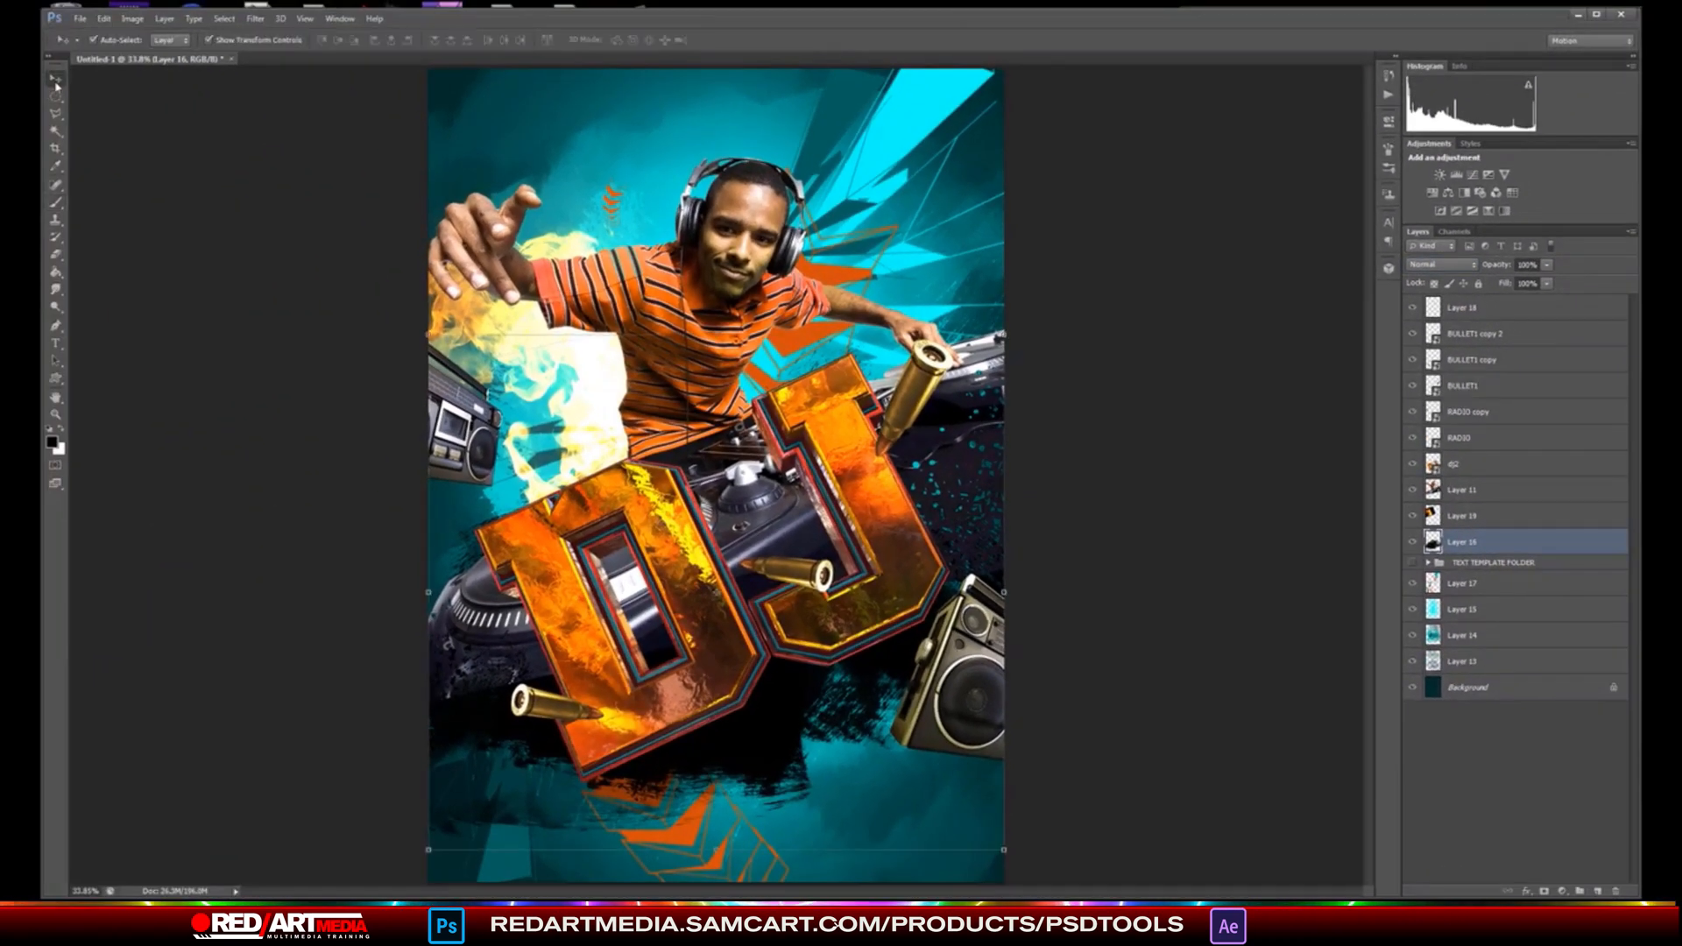
pyautogui.click(58, 203)
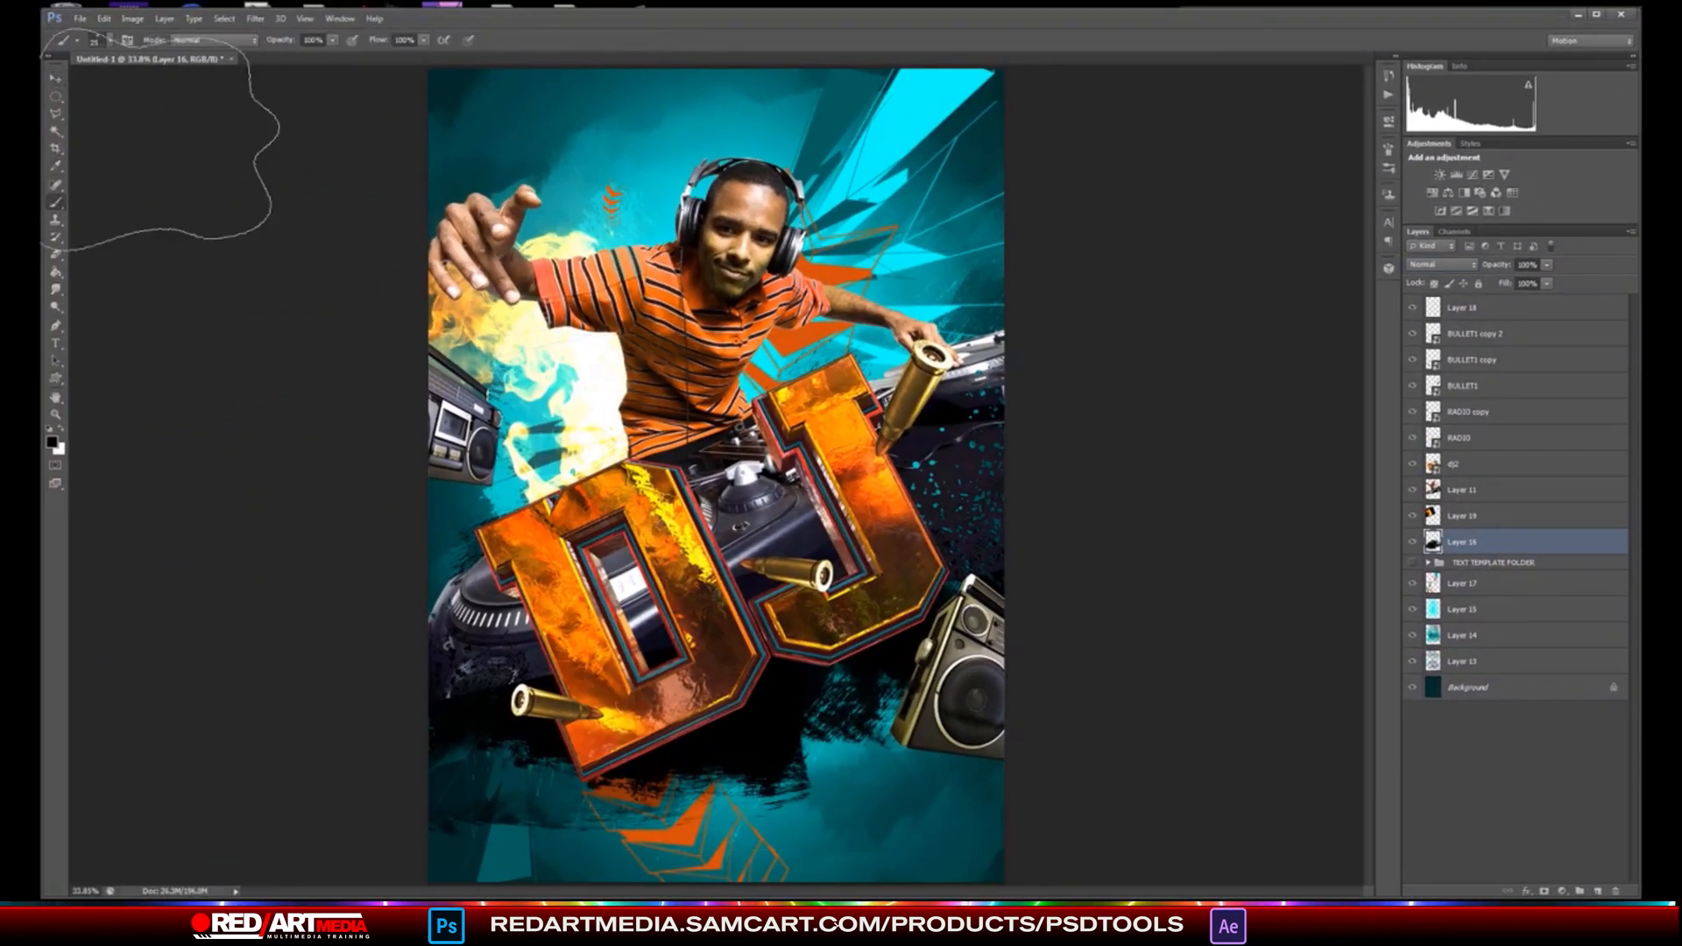
pyautogui.click(112, 41)
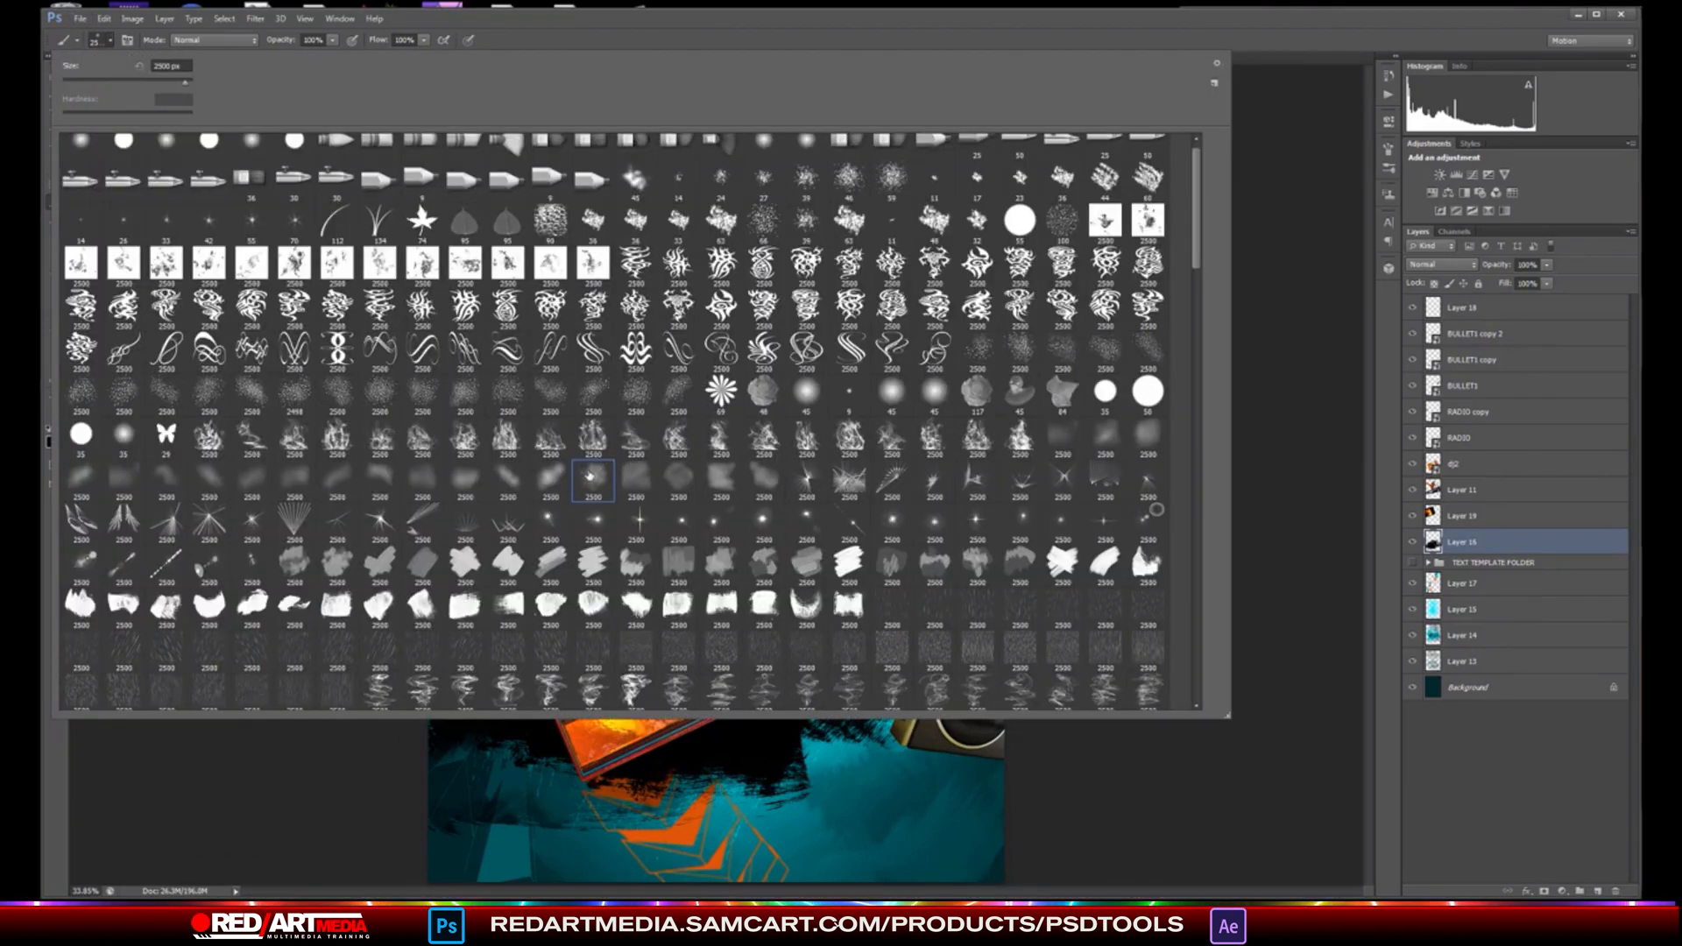
pyautogui.doubleClick(590, 476)
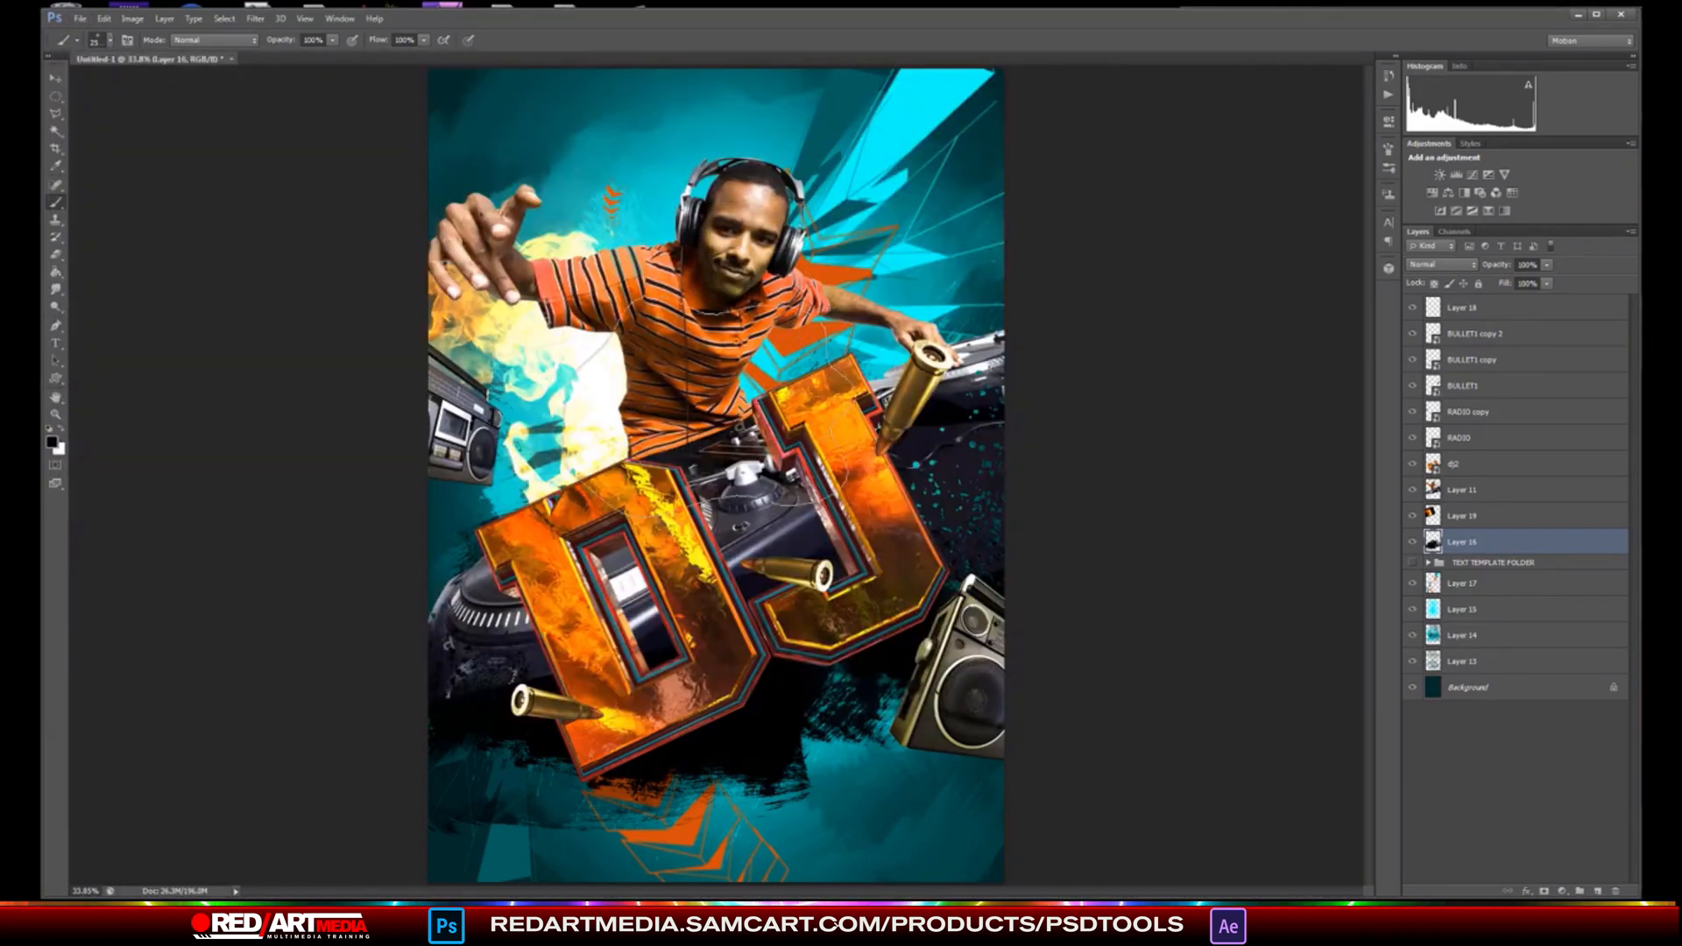
# - Paint soft black on Layer 16 behind the fire beneath the raised arm, using a much smaller brush size
pyautogui.press('[')
pyautogui.press('[')
pyautogui.press('[')
pyautogui.press('[')
pyautogui.press('[')
pyautogui.press('[')
pyautogui.press('[')
pyautogui.press('[')
pyautogui.press('[')
pyautogui.press('[')
pyautogui.press('[')
pyautogui.press('[')
pyautogui.press('[')
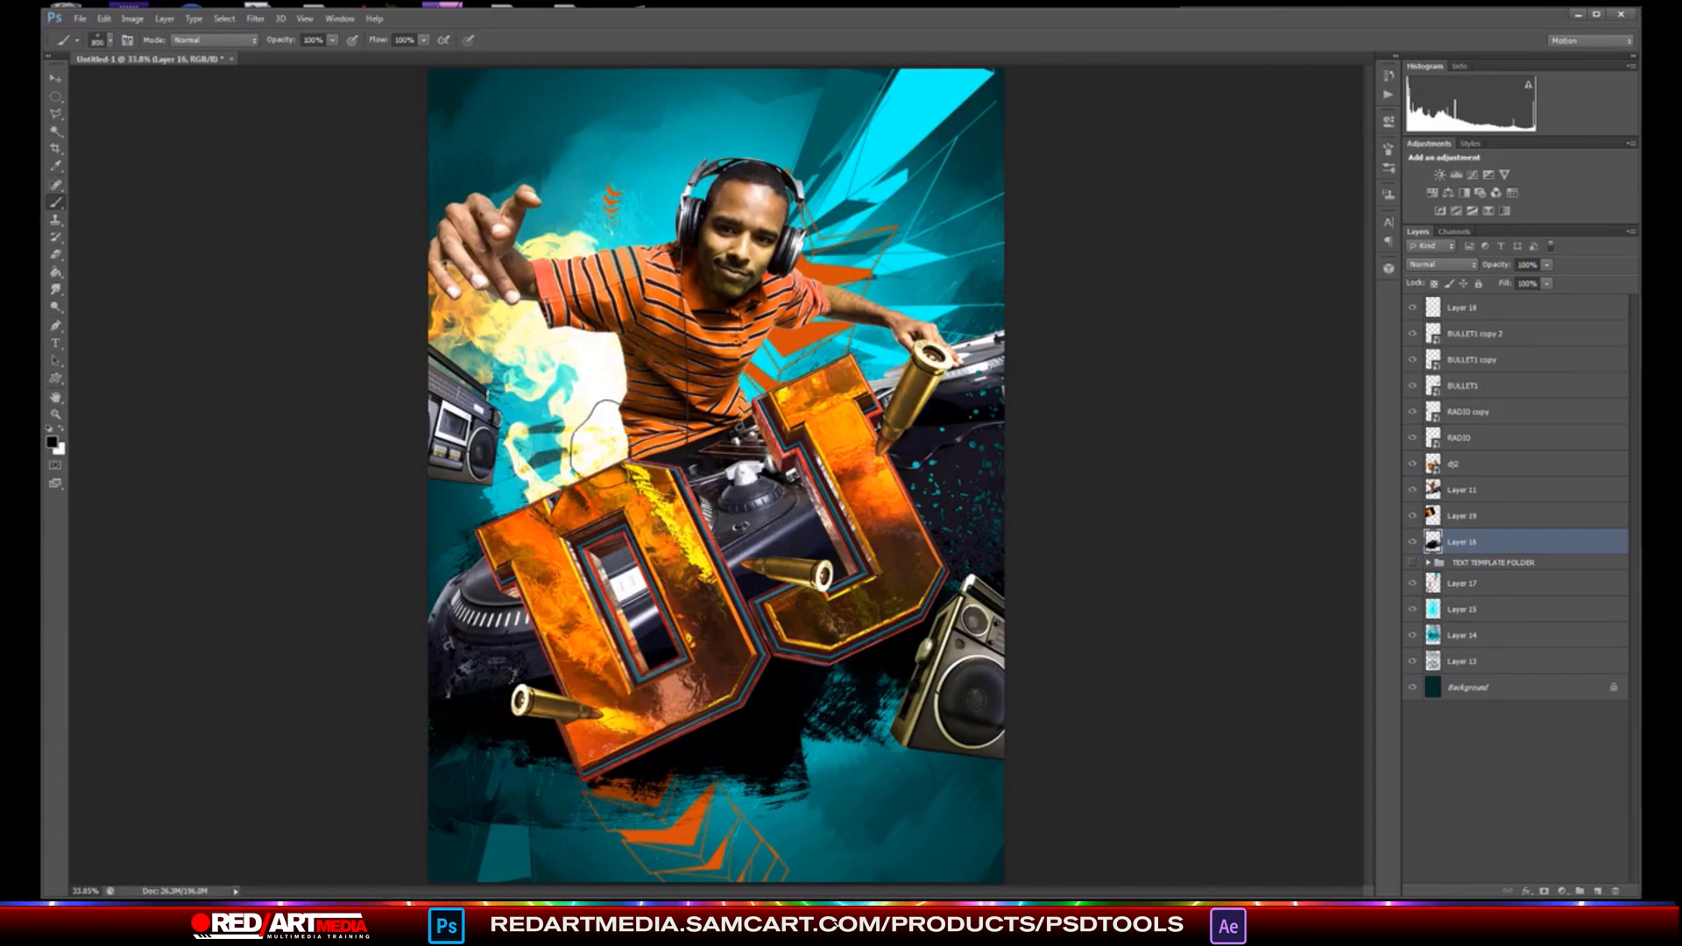
pyautogui.press(']')
pyautogui.moveTo(604, 452)
pyautogui.mouseDown()
pyautogui.moveTo(588, 418)
pyautogui.moveTo(601, 436)
pyautogui.moveTo(584, 470)
pyautogui.moveTo(597, 423)
pyautogui.moveTo(649, 445)
pyautogui.moveTo(636, 396)
pyautogui.moveTo(596, 396)
pyautogui.moveTo(653, 426)
pyautogui.moveTo(603, 439)
pyautogui.mouseUp()
pyautogui.press('[')
pyautogui.press('[')
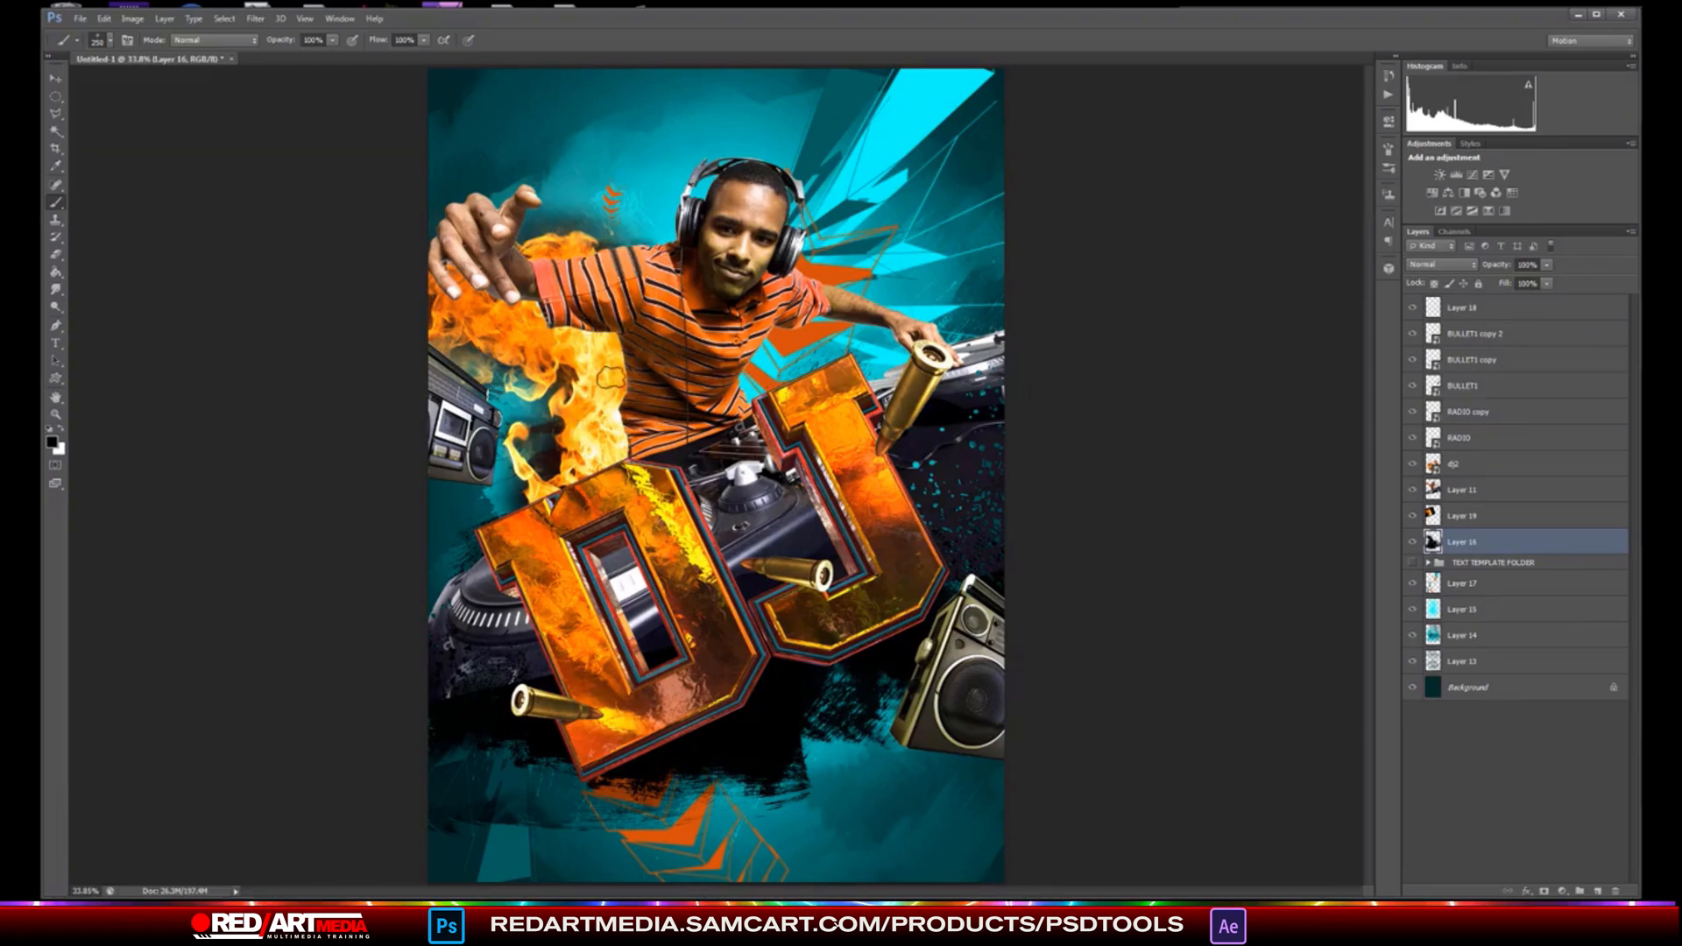
# - Duplicate the fire in Layer 19, scale the copy to about 45%, rotate it about 9° and place it between the DJ's other arm and the J
pyautogui.click(57, 79)
pyautogui.click(614, 342)
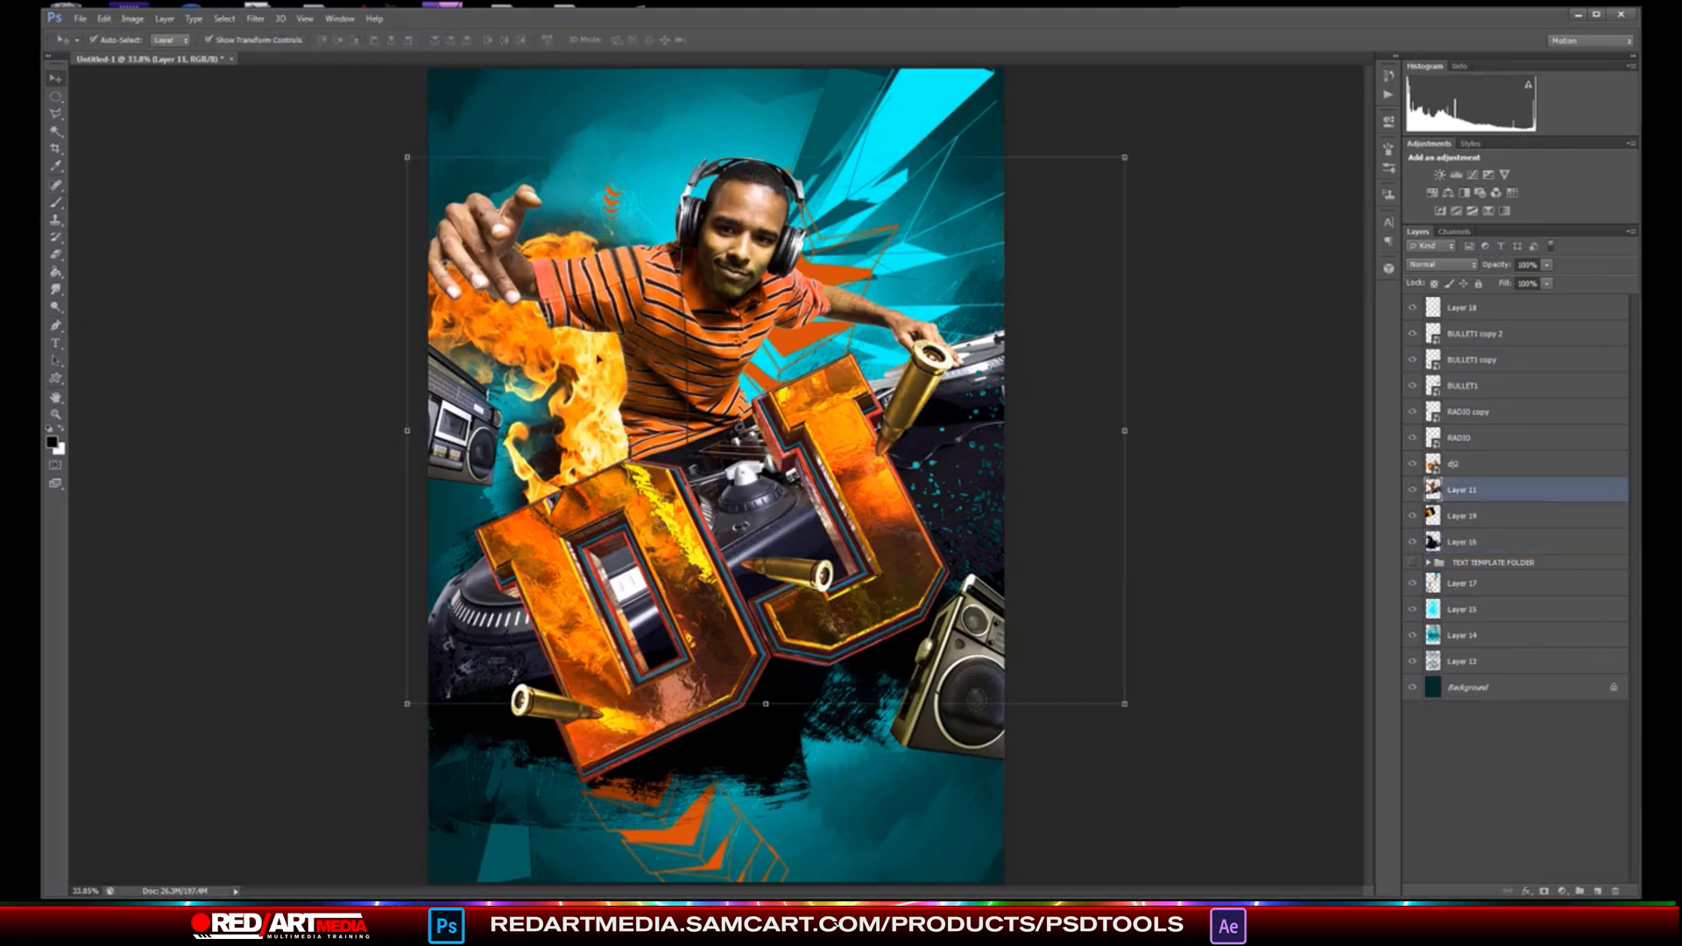
pyautogui.click(1584, 516)
pyautogui.hotkey('ctrl', 'j')
pyautogui.moveTo(570, 377); pyautogui.dragTo(809, 294)
pyautogui.moveTo(1054, 491); pyautogui.dragTo(846, 303)
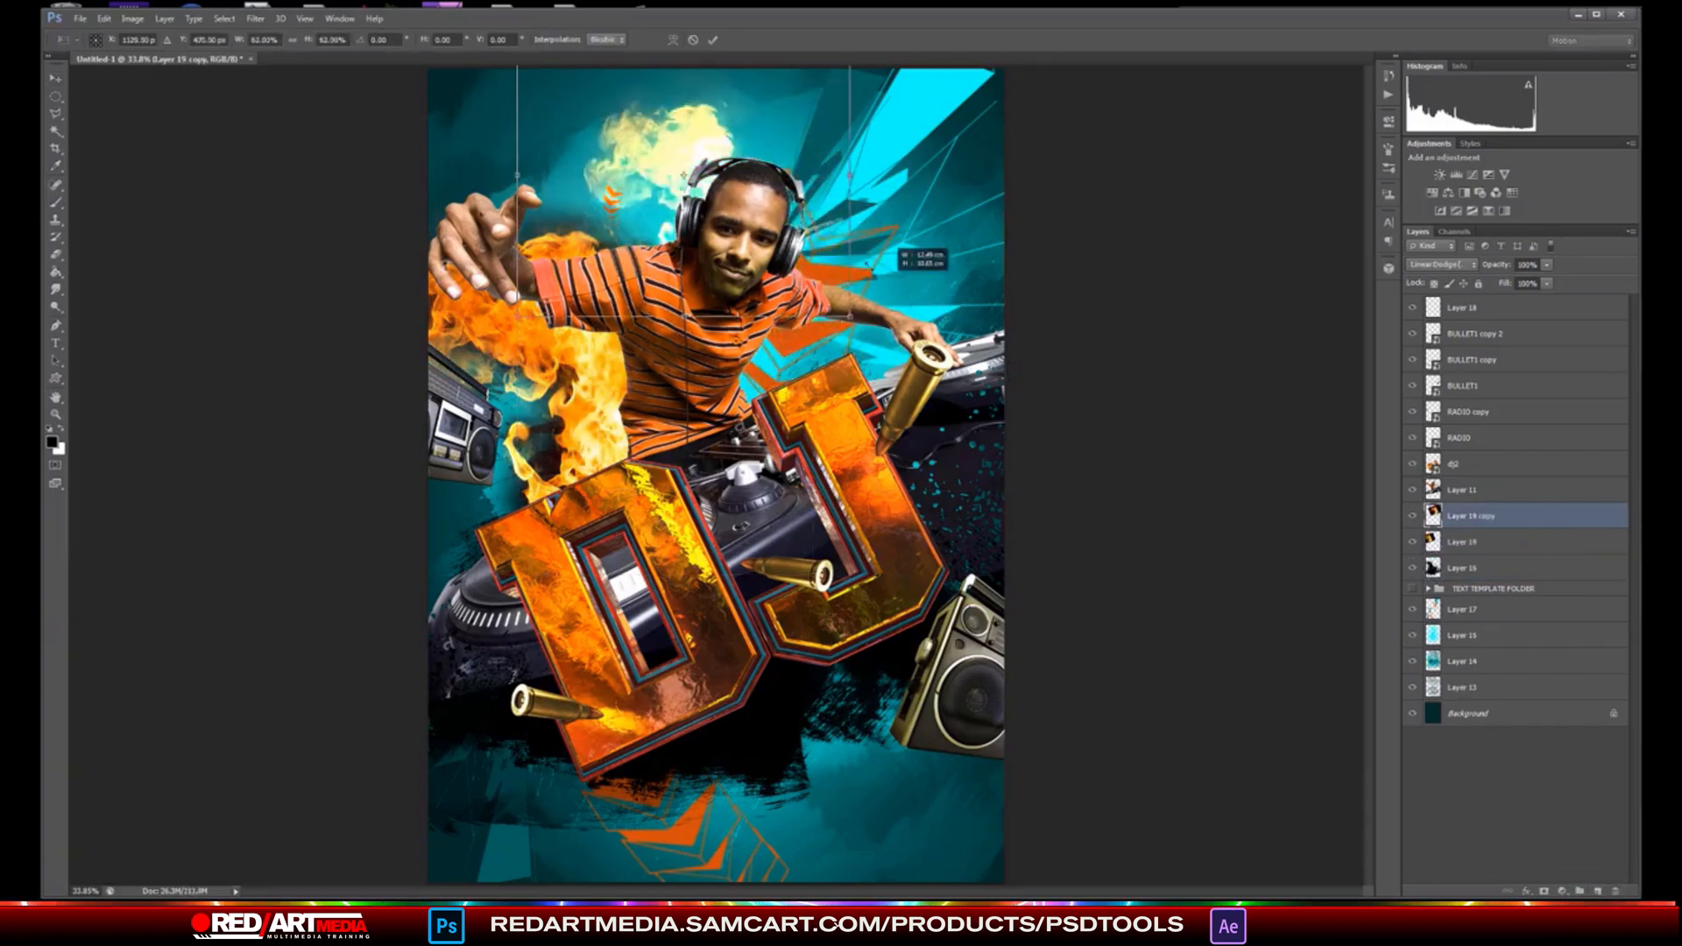
pyautogui.moveTo(701, 184); pyautogui.dragTo(788, 359)
pyautogui.moveTo(931, 194); pyautogui.dragTo(953, 225)
pyautogui.moveTo(629, 207); pyautogui.dragTo(677, 270)
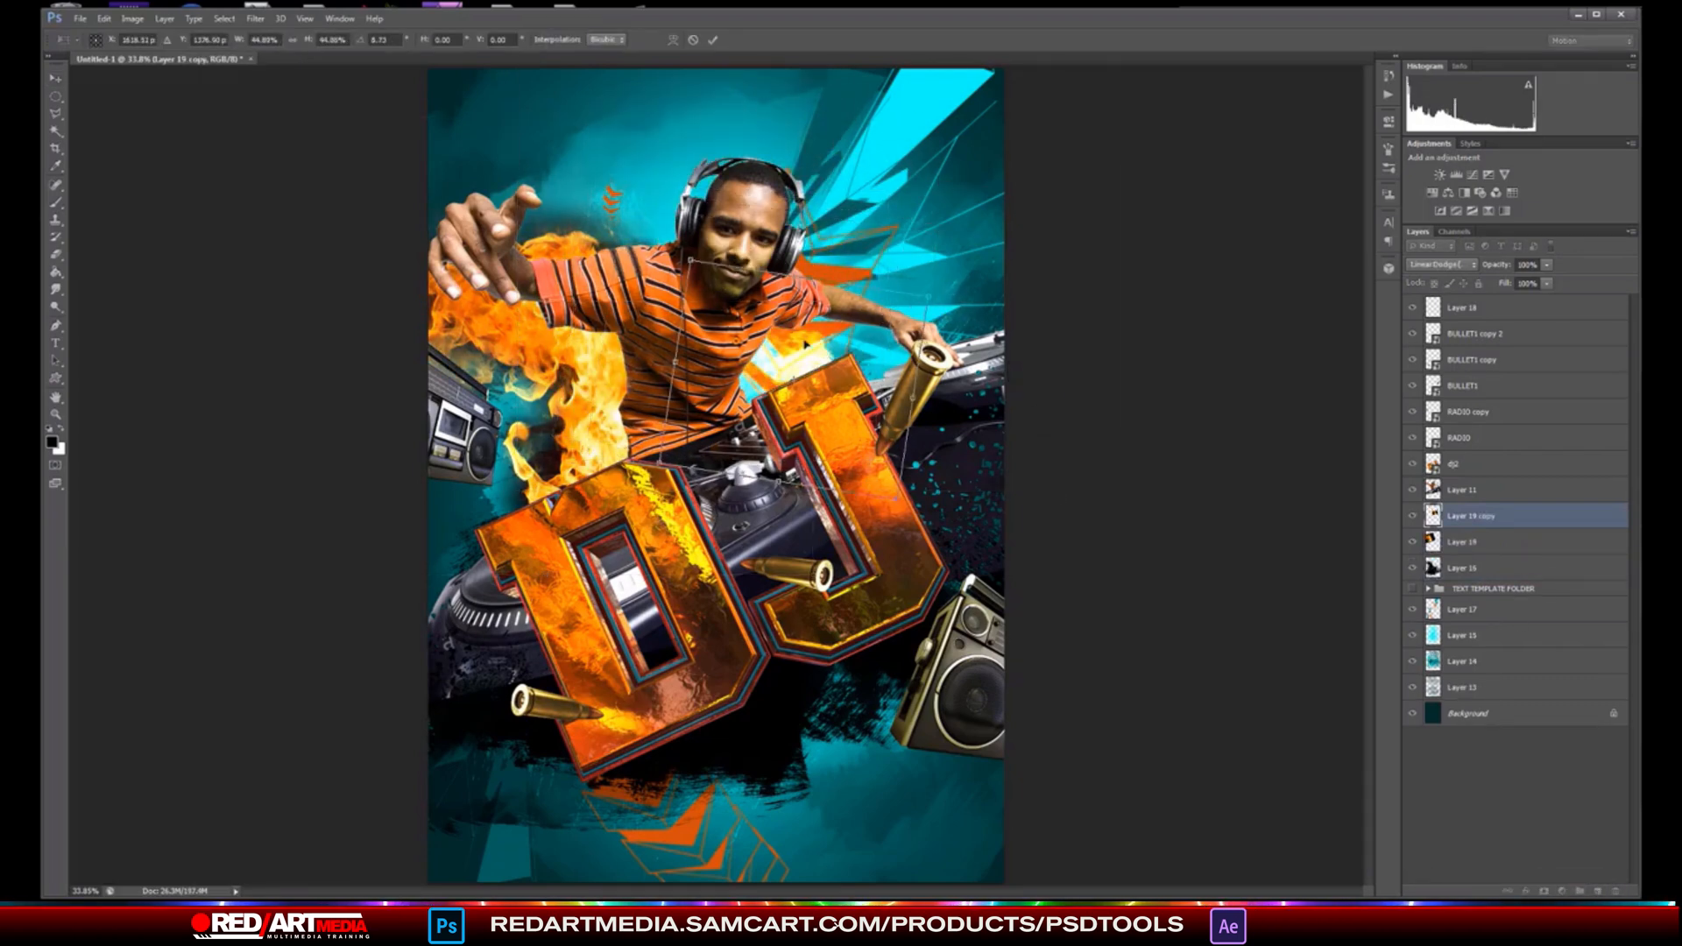
pyautogui.moveTo(668, 399); pyautogui.dragTo(679, 386)
pyautogui.press('Return')
# - Paint soft black on Layer 16 behind the small fire copy
pyautogui.click(1485, 571)
pyautogui.click(1481, 464)
pyautogui.press('b')
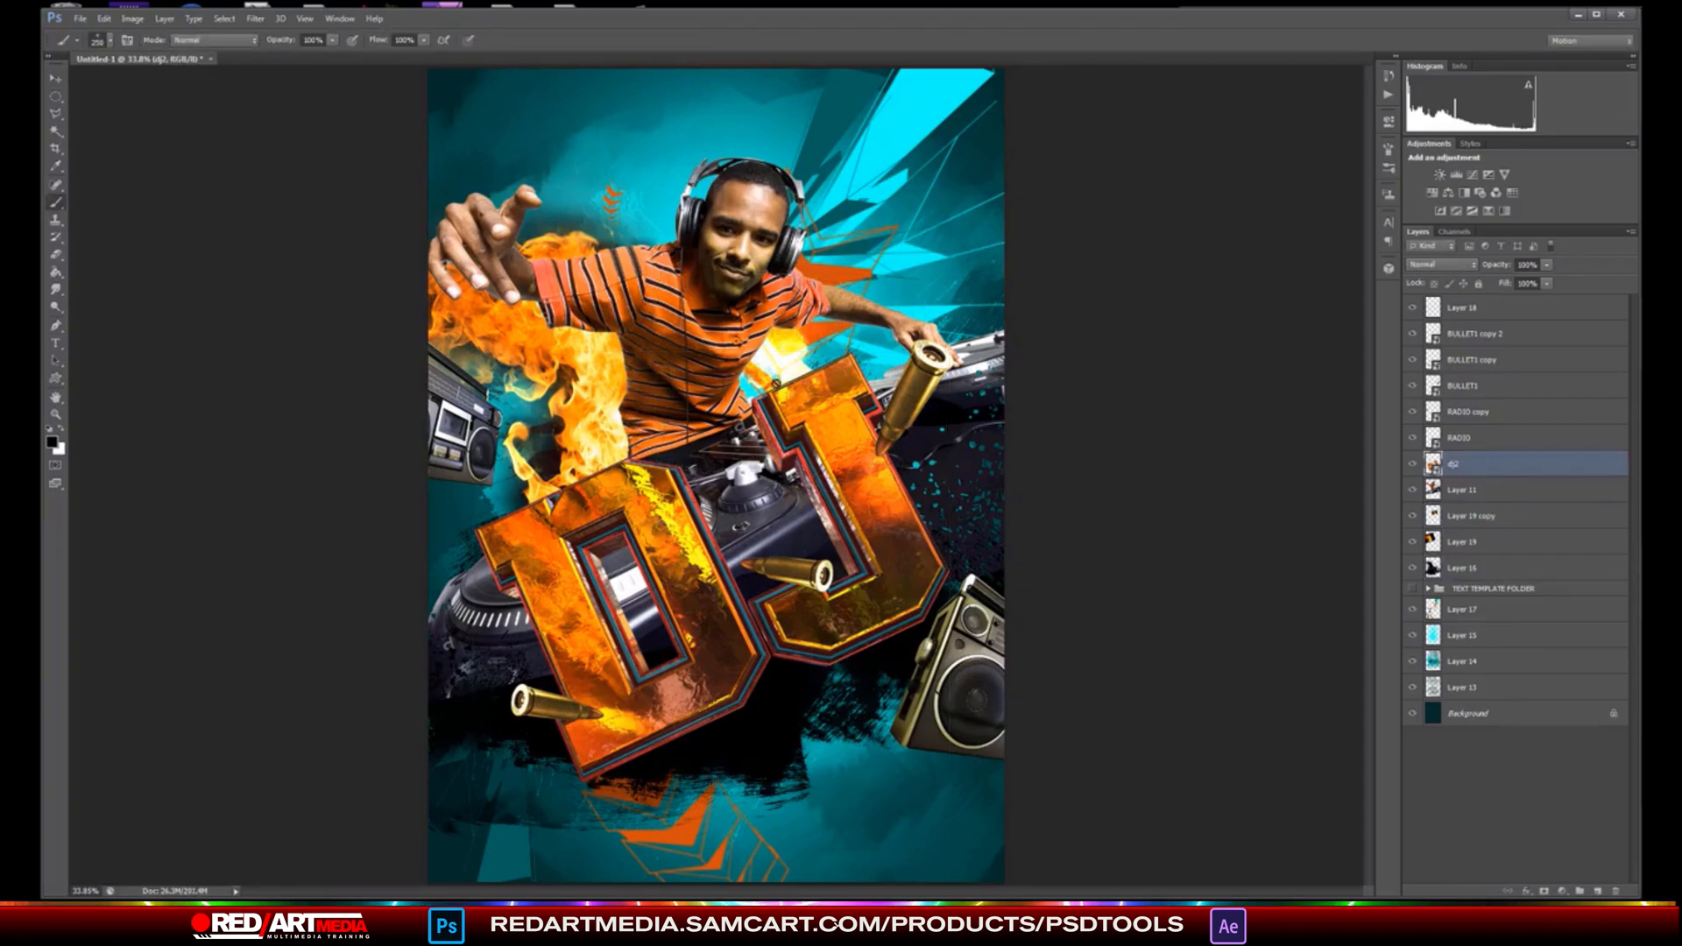
pyautogui.click(1490, 568)
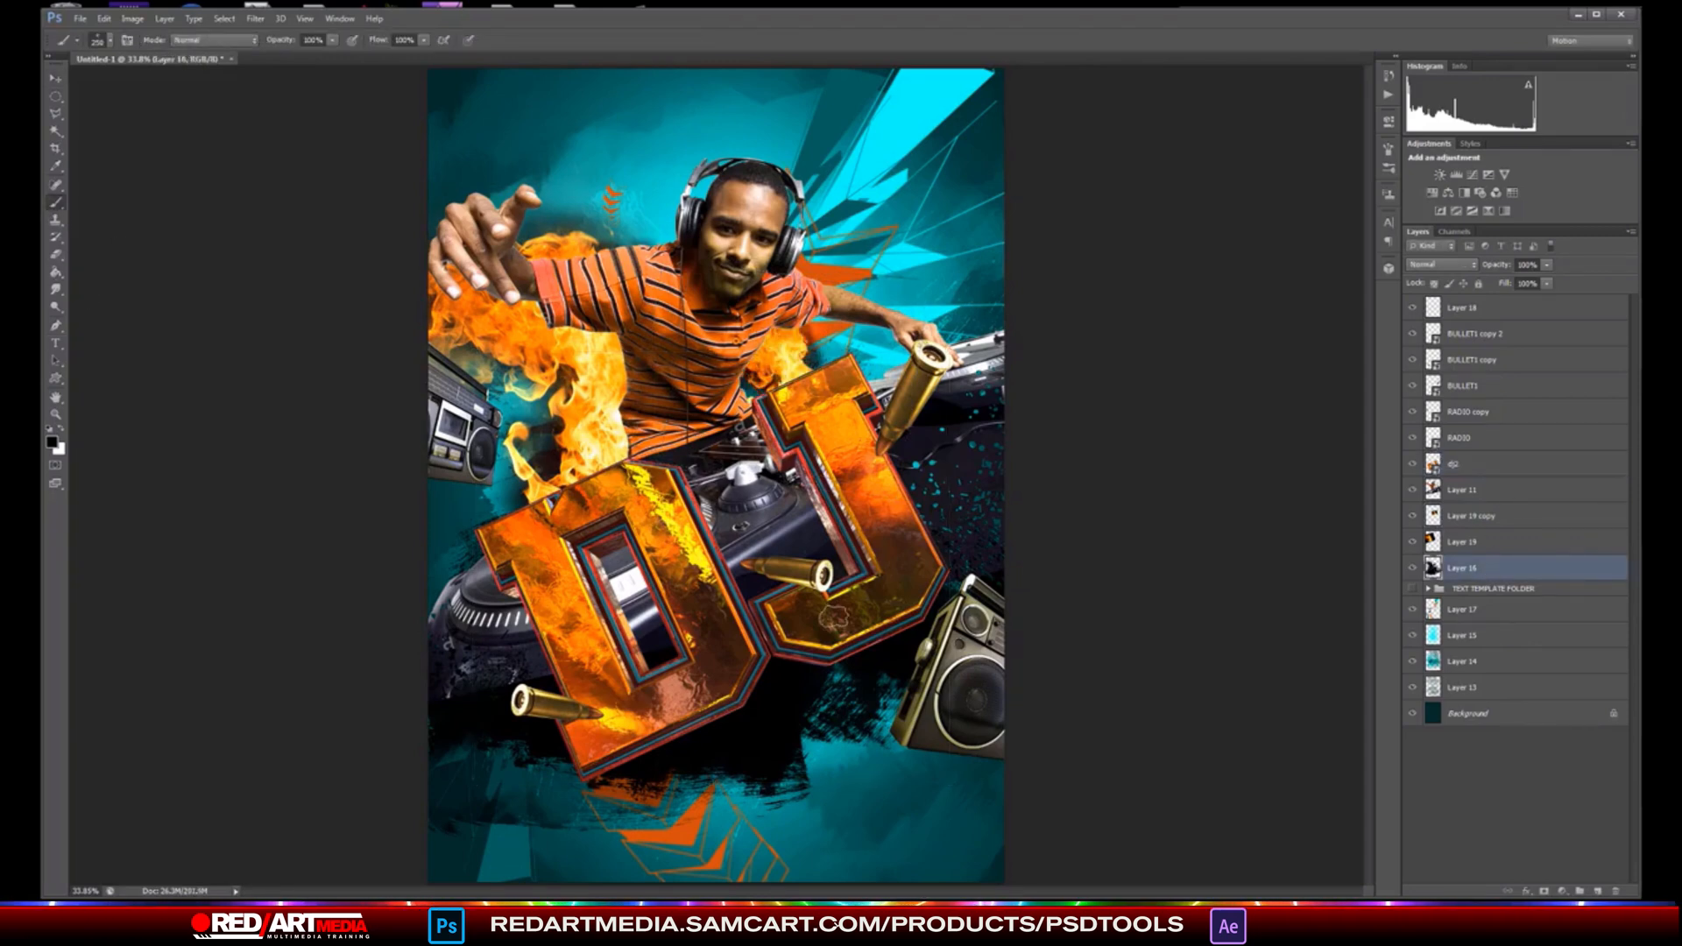
# - Add a new top layer set to Linear Dodge (Add) and stamp soft dark brown glows over the lettering, upper bullet and upper radio
pyautogui.click(1538, 309)
pyautogui.hotkey('ctrl', 'shift', 'alt', 'n')
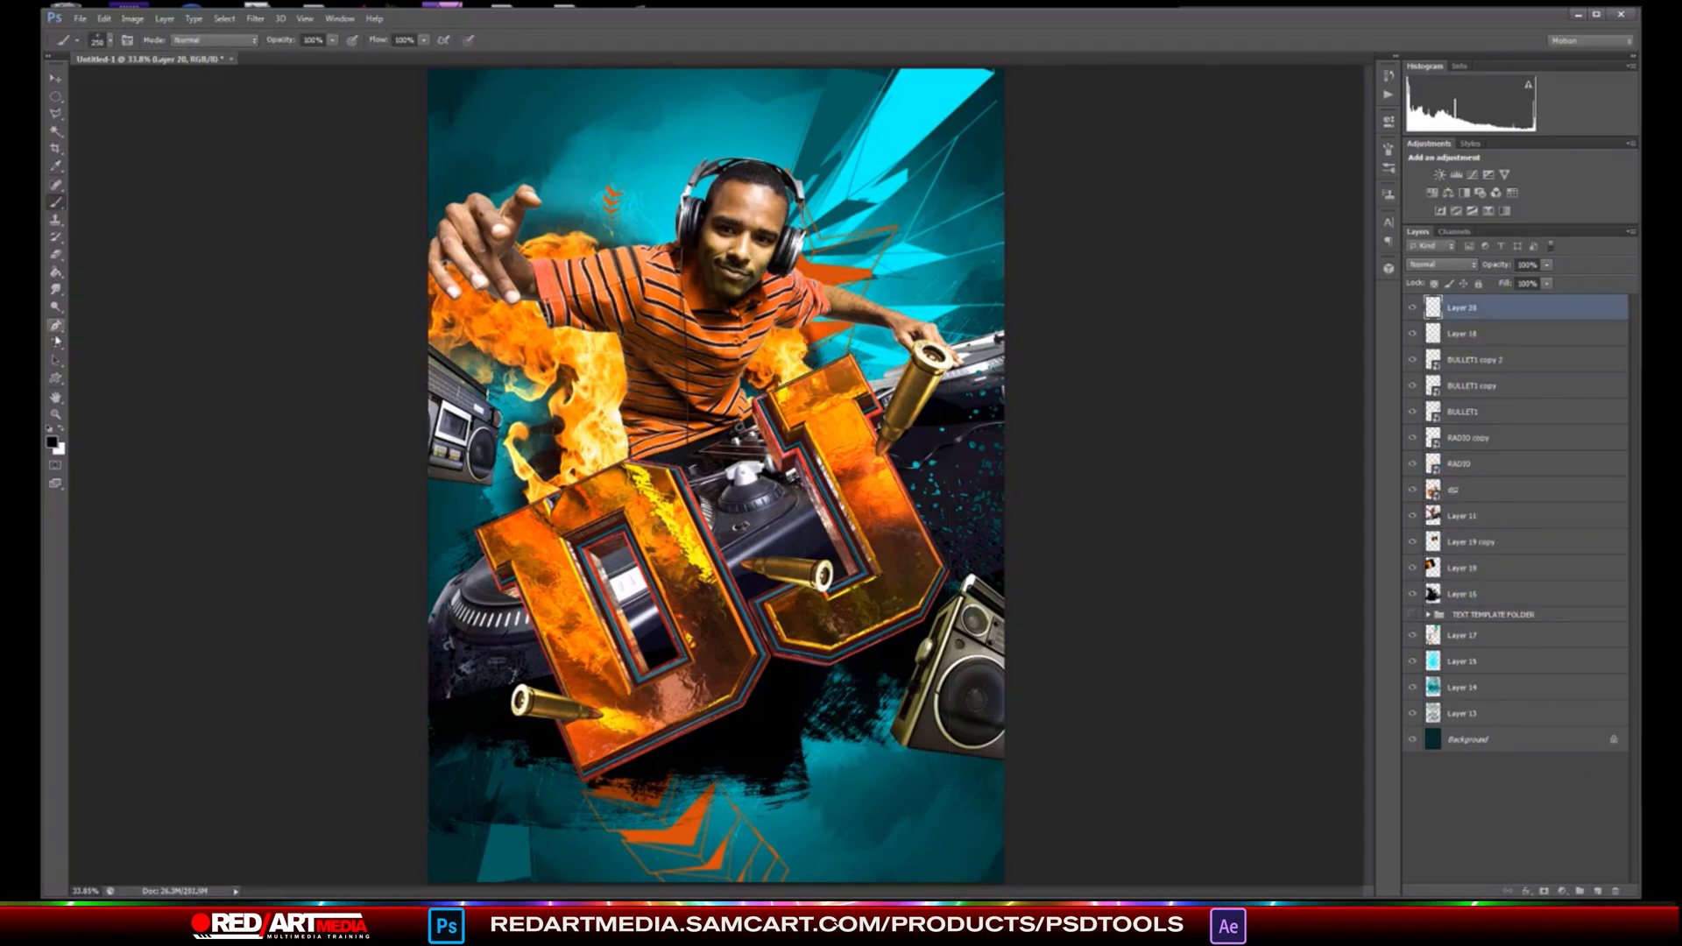
pyautogui.click(51, 442)
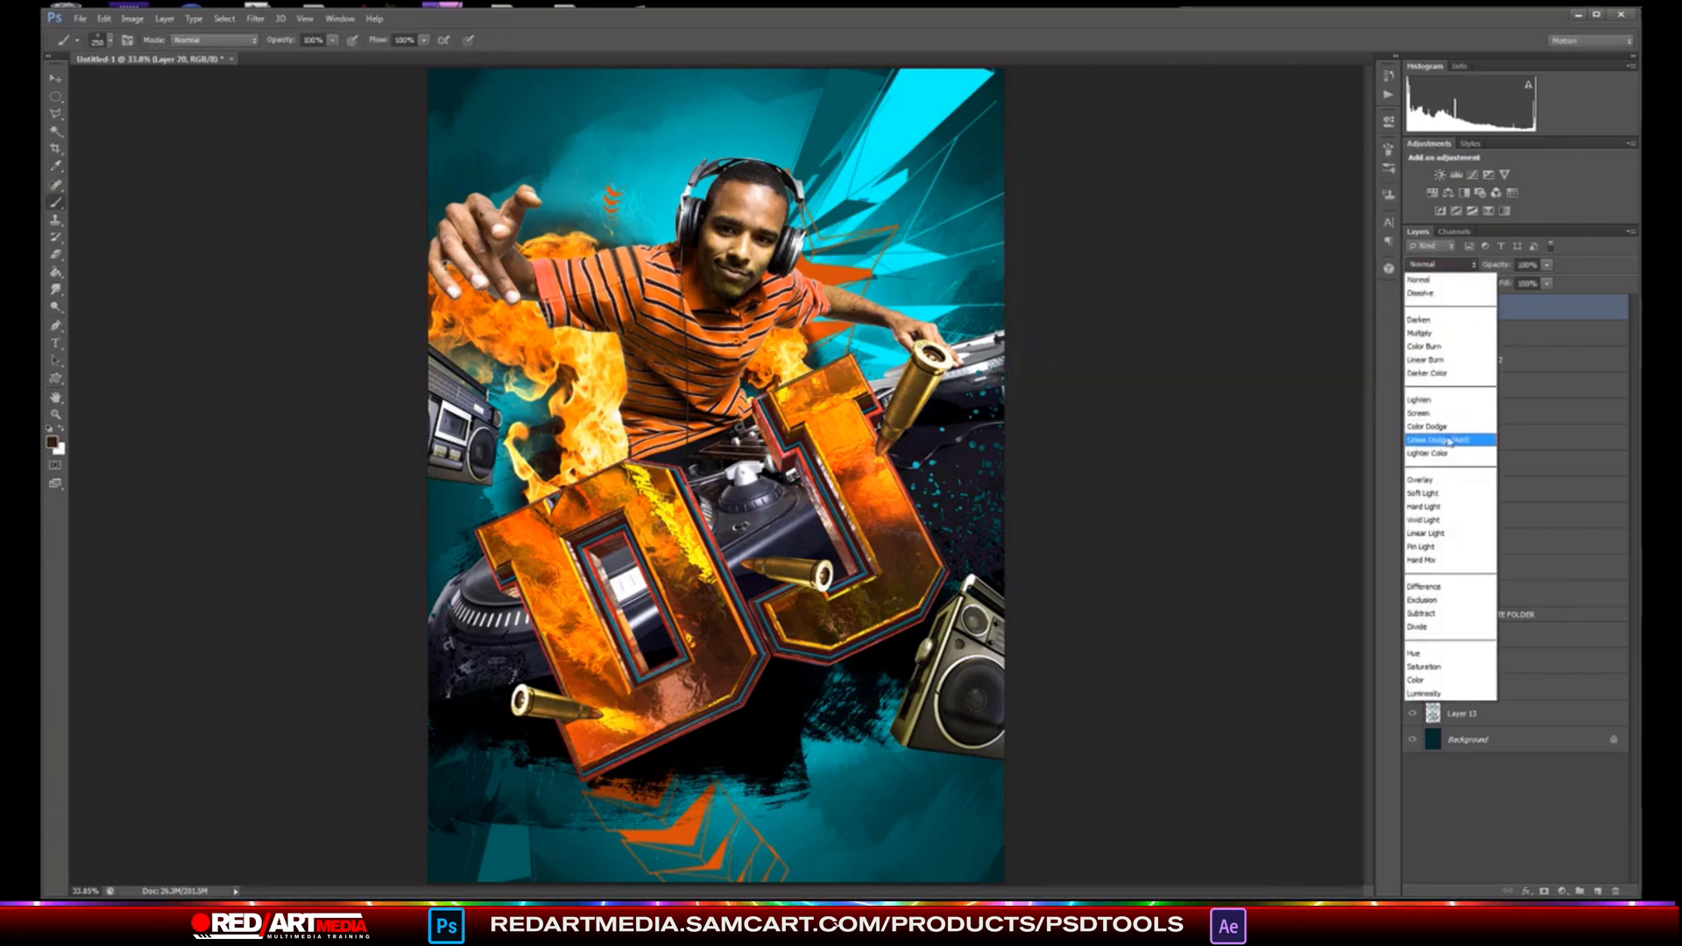
pyautogui.click(1446, 443)
pyautogui.click(620, 424)
pyautogui.click(899, 482)
pyautogui.click(599, 694)
pyautogui.click(859, 632)
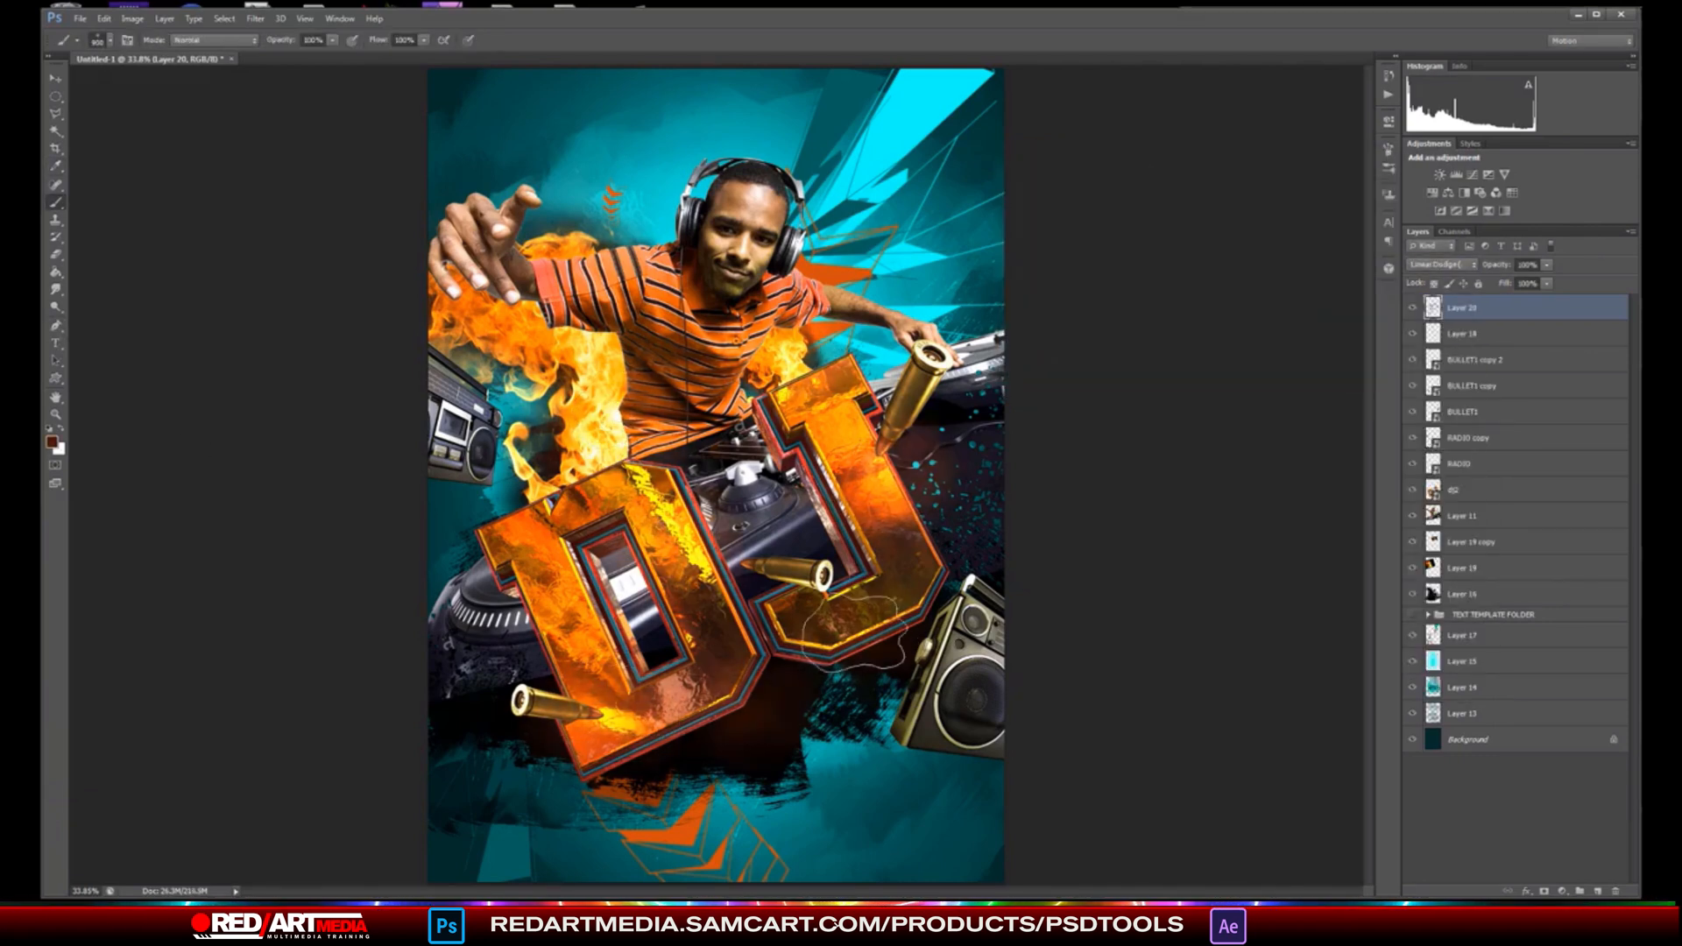
pyautogui.click(939, 355)
pyautogui.click(496, 458)
# - Switch to a brighter burnt orange and stamp smaller glows over both letters, beside the small fire and above the raised arm
pyautogui.click(51, 443)
pyautogui.click(1185, 270)
pyautogui.press('Return')
pyautogui.press('[')
pyautogui.press('[')
pyautogui.click(794, 357)
pyautogui.click(601, 453)
pyautogui.click(876, 478)
pyautogui.click(859, 622)
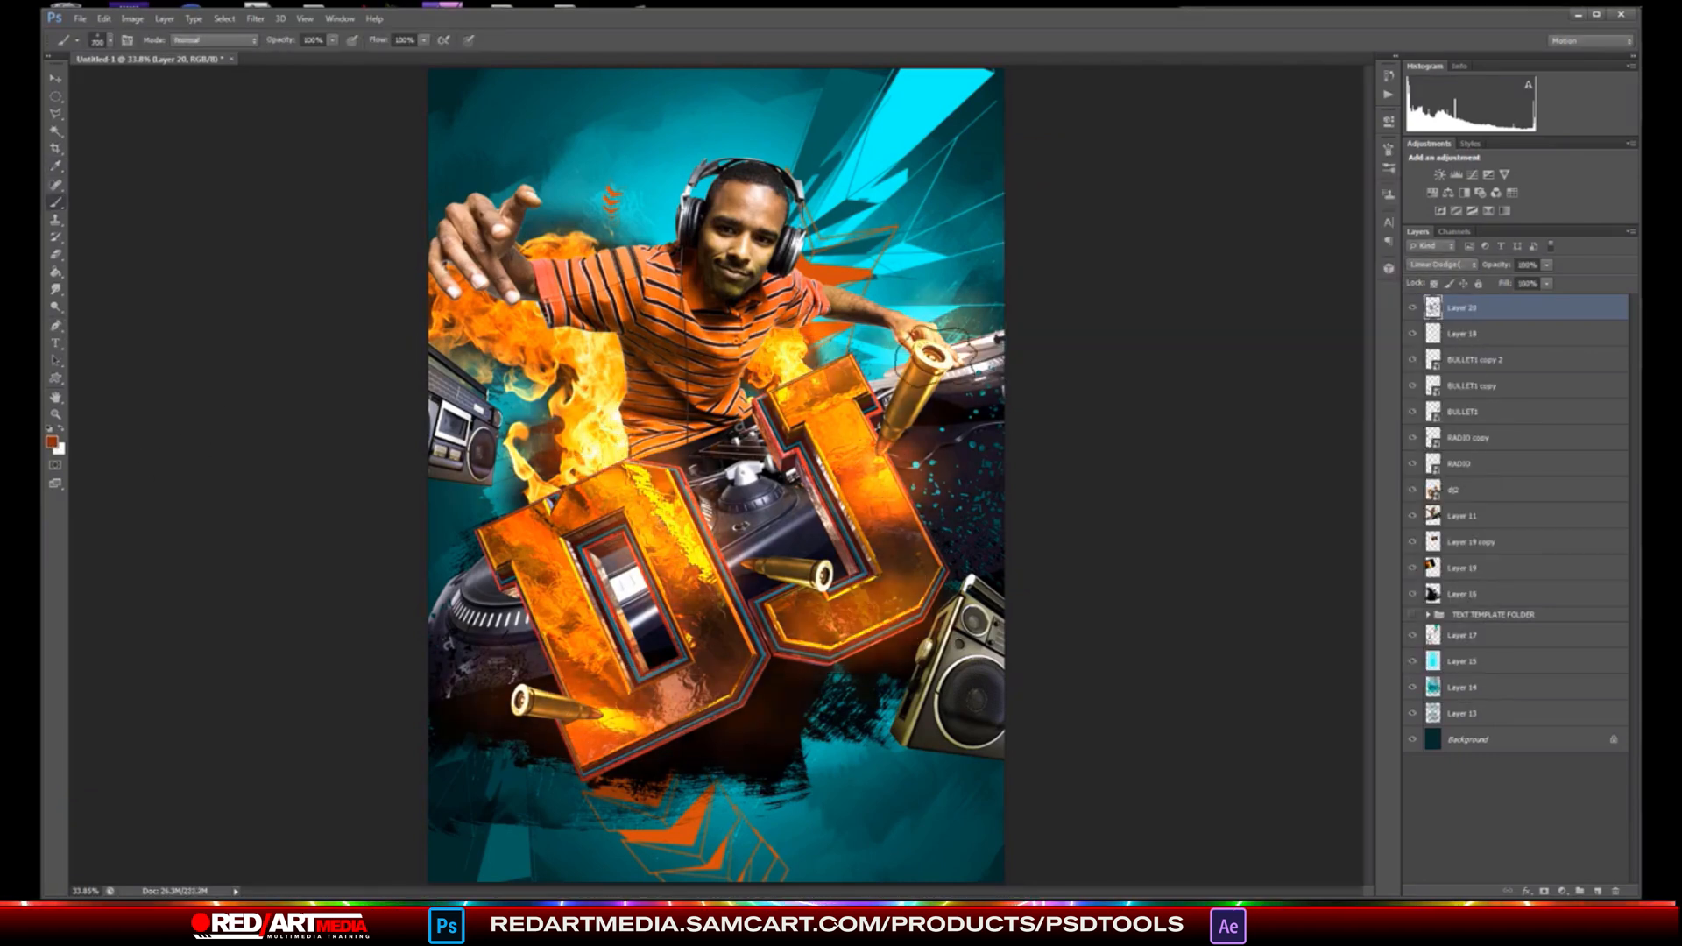
pyautogui.click(736, 698)
pyautogui.click(561, 231)
# - Reduce the brush to 400 px and stamp concentrated orange glows on the letters, bullets and upper radio
pyautogui.click(111, 42)
pyautogui.press('[')
pyautogui.press('[')
pyautogui.press('[')
pyautogui.click(618, 441)
pyautogui.click(718, 595)
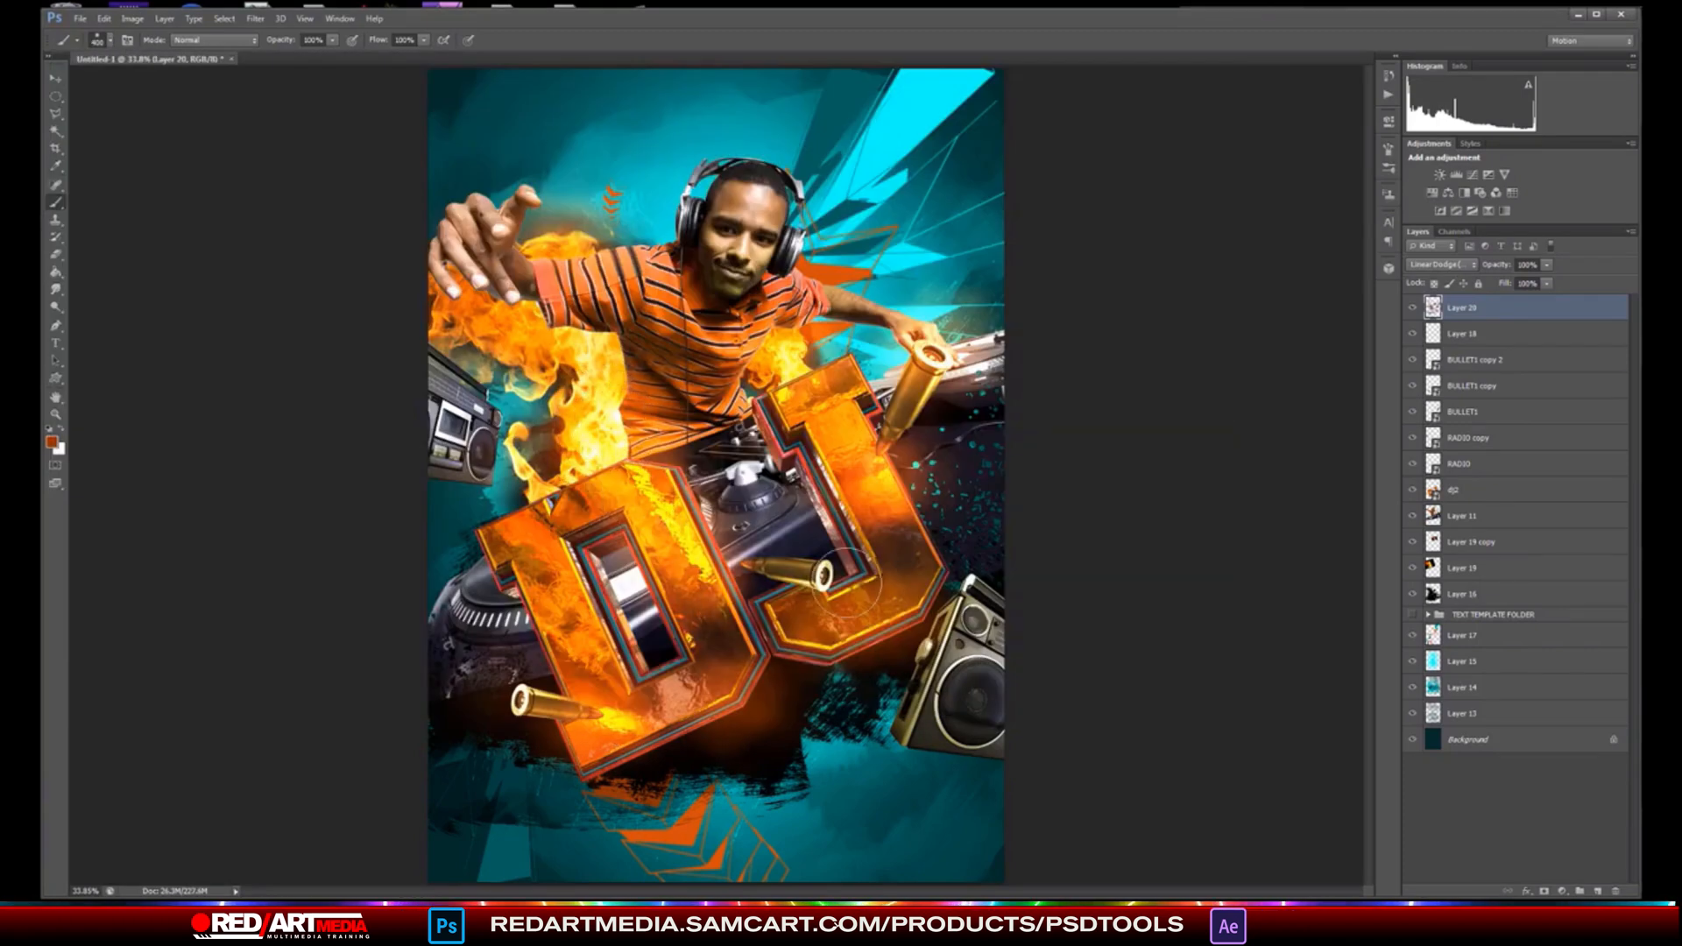
pyautogui.click(827, 576)
pyautogui.click(621, 692)
pyautogui.click(453, 423)
pyautogui.click(947, 382)
# - Set the foreground color to light orange #ffbc47 and stamp bright highlights on the J, the D and beside the small fire
pyautogui.click(51, 442)
pyautogui.click(1137, 202)
pyautogui.click(1201, 352)
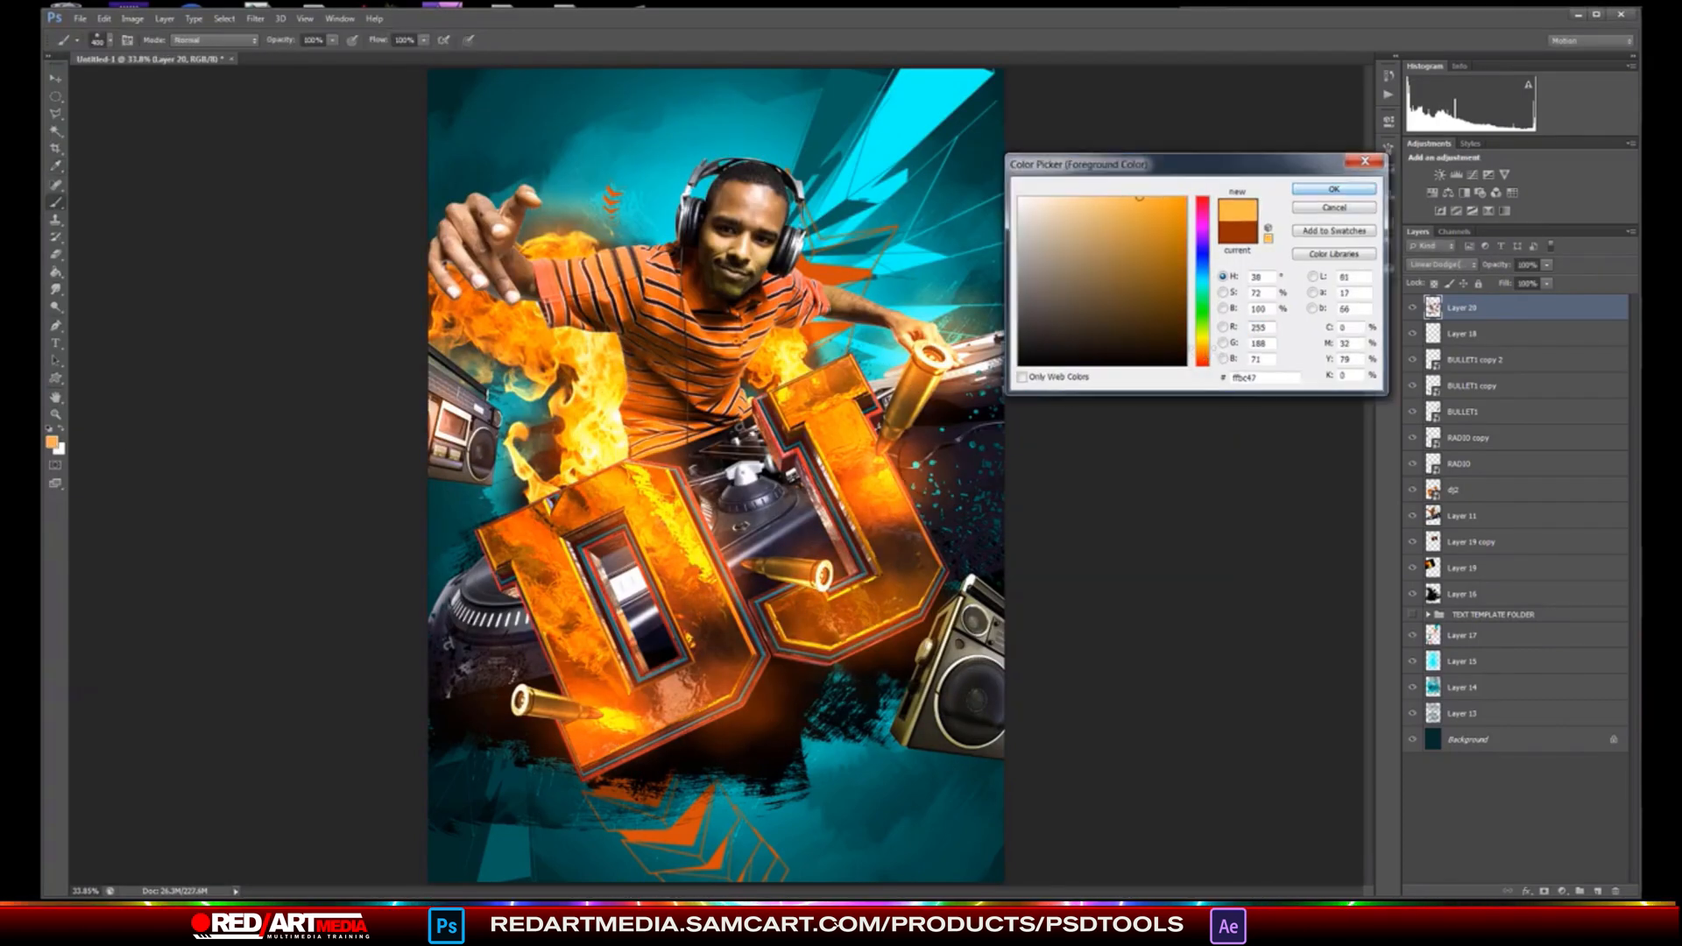
pyautogui.press('Return')
pyautogui.click(888, 479)
pyautogui.click(790, 361)
pyautogui.click(615, 431)
pyautogui.click(708, 566)
pyautogui.click(539, 247)
pyautogui.click(103, 18)
pyautogui.click(131, 67)
# - Set the foreground color to darker orange #bc7700 and stamp a glow on the fire above the raised arm
pyautogui.click(52, 443)
pyautogui.click(1176, 235)
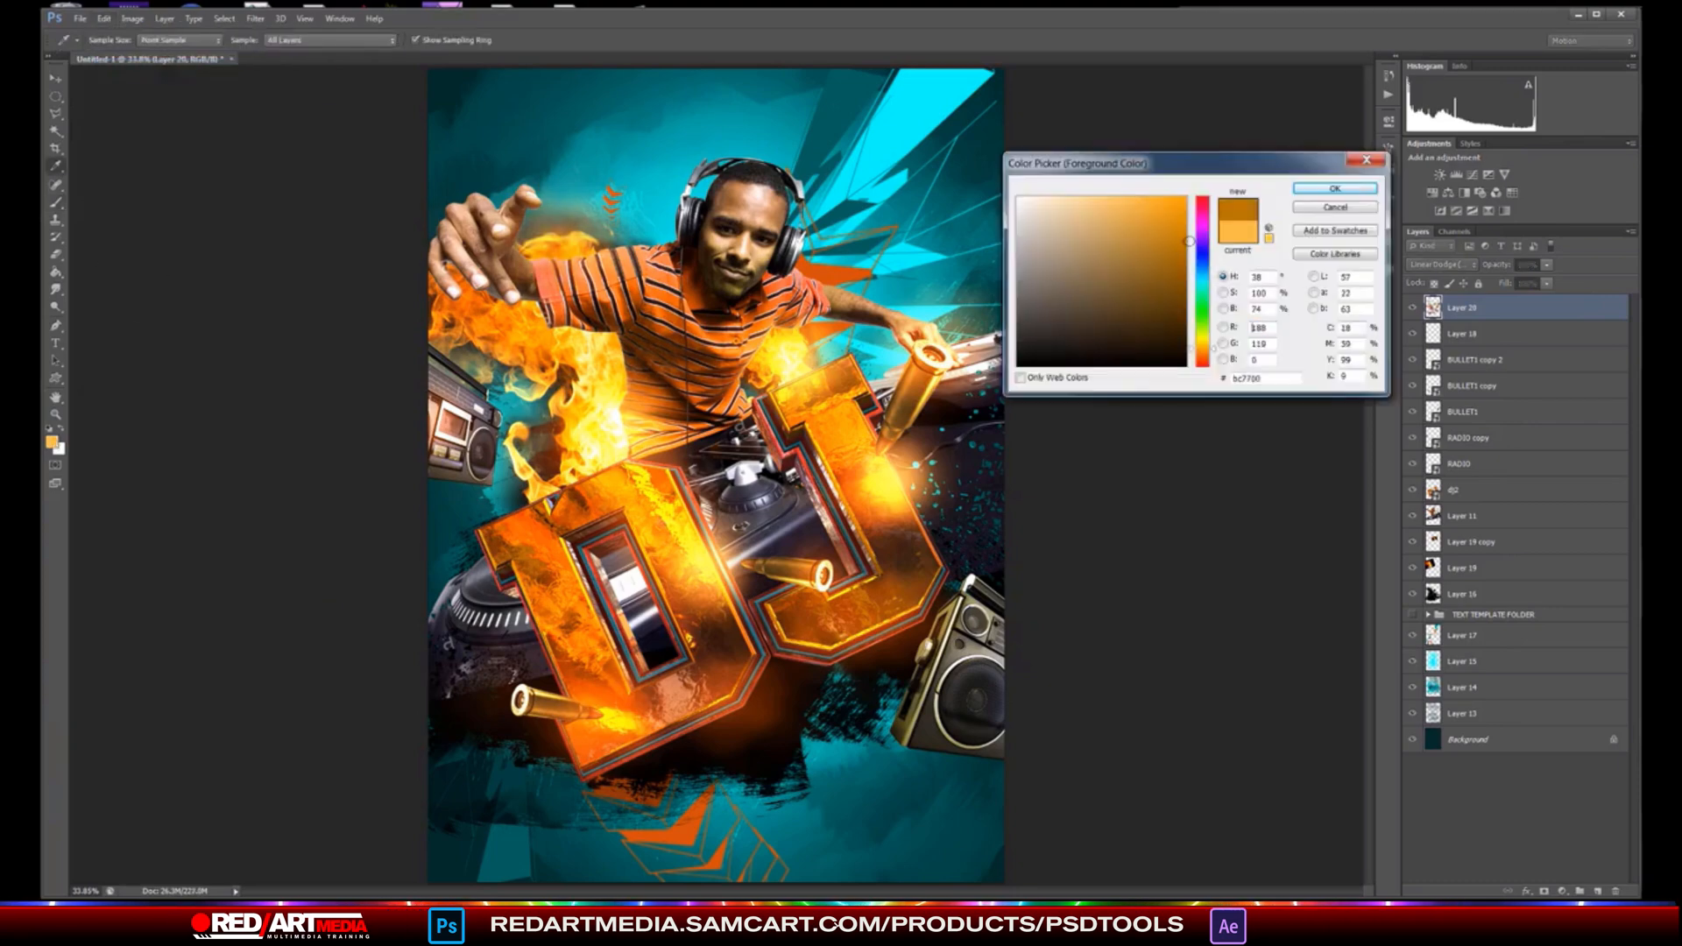
pyautogui.click(1333, 187)
pyautogui.click(532, 248)
# - Choose a light-streak flare brush and stamp a large yellow flare where the fire meets the top of the D
pyautogui.click(111, 41)
pyautogui.doubleClick(1106, 531)
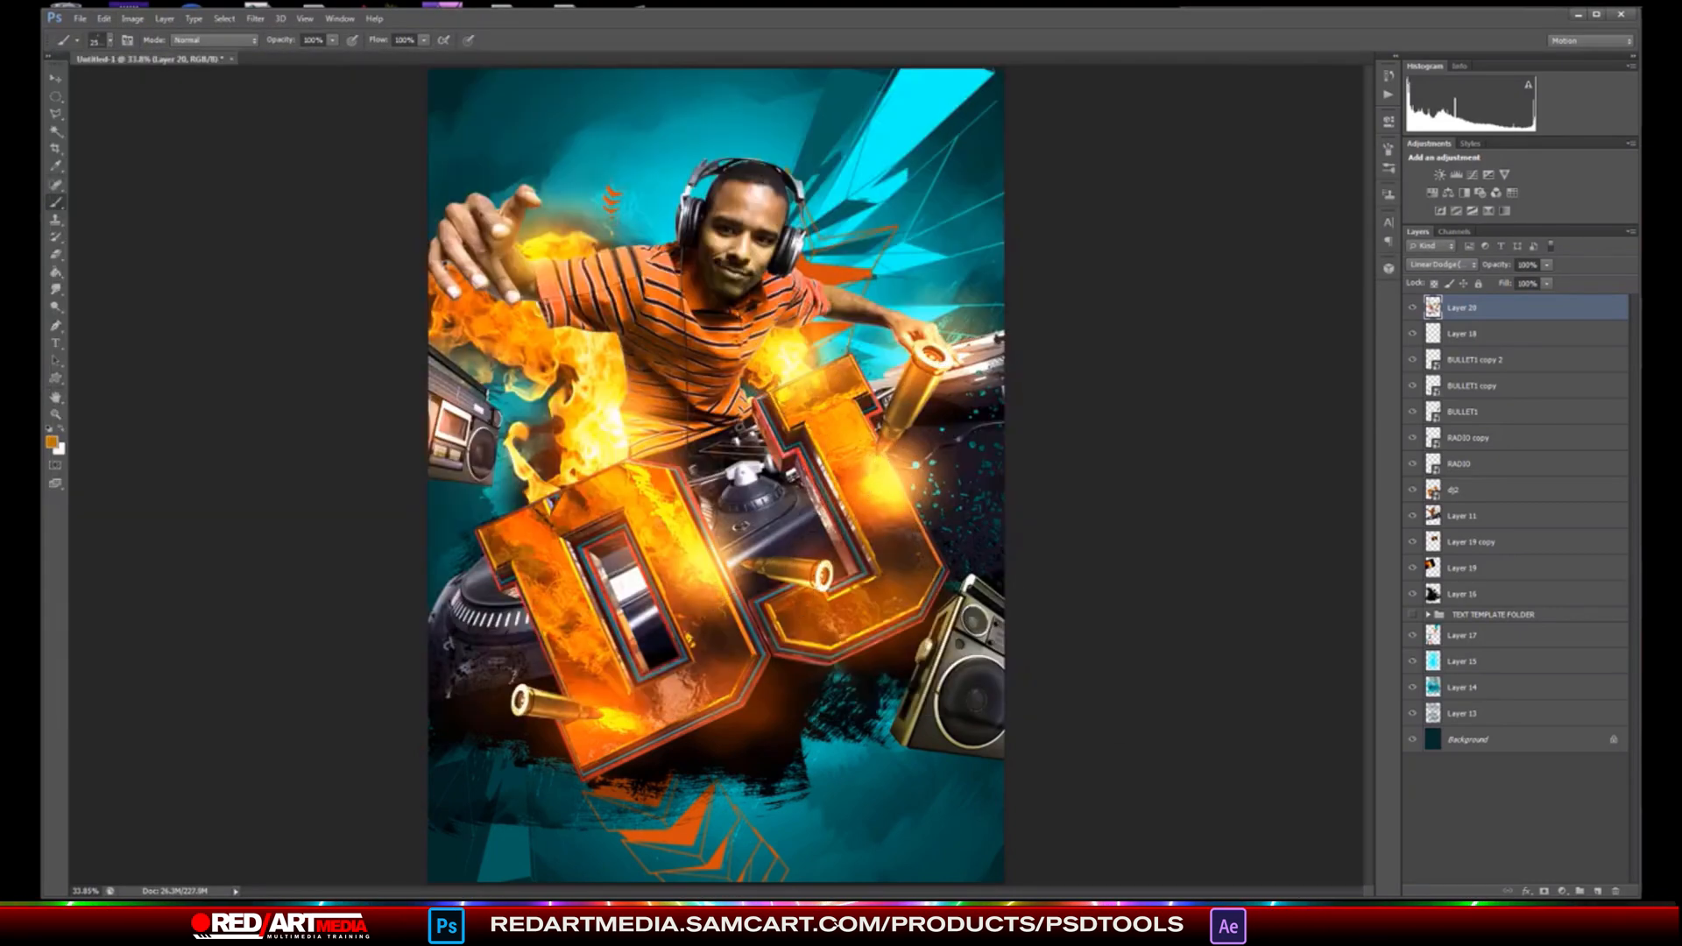
pyautogui.click(52, 443)
pyautogui.click(1202, 342)
pyautogui.click(1139, 202)
pyautogui.click(1332, 188)
pyautogui.click(578, 463)
# - Shrink the flare brush and stamp small yellow sparkles on the bullets, the J's lower edge and the D's upper corner
pyautogui.press('[')
pyautogui.press('[')
pyautogui.press('[')
pyautogui.press('[')
pyautogui.press('[')
pyautogui.press('[')
pyautogui.press('[')
pyautogui.press('[')
pyautogui.press('[')
pyautogui.press('[')
pyautogui.press('[')
pyautogui.press('[')
pyautogui.press('[')
pyautogui.press('[')
pyautogui.press('[')
pyautogui.press('[')
pyautogui.press('[')
pyautogui.press('[')
pyautogui.press('[')
pyautogui.click(949, 360)
pyautogui.click(822, 589)
pyautogui.click(828, 651)
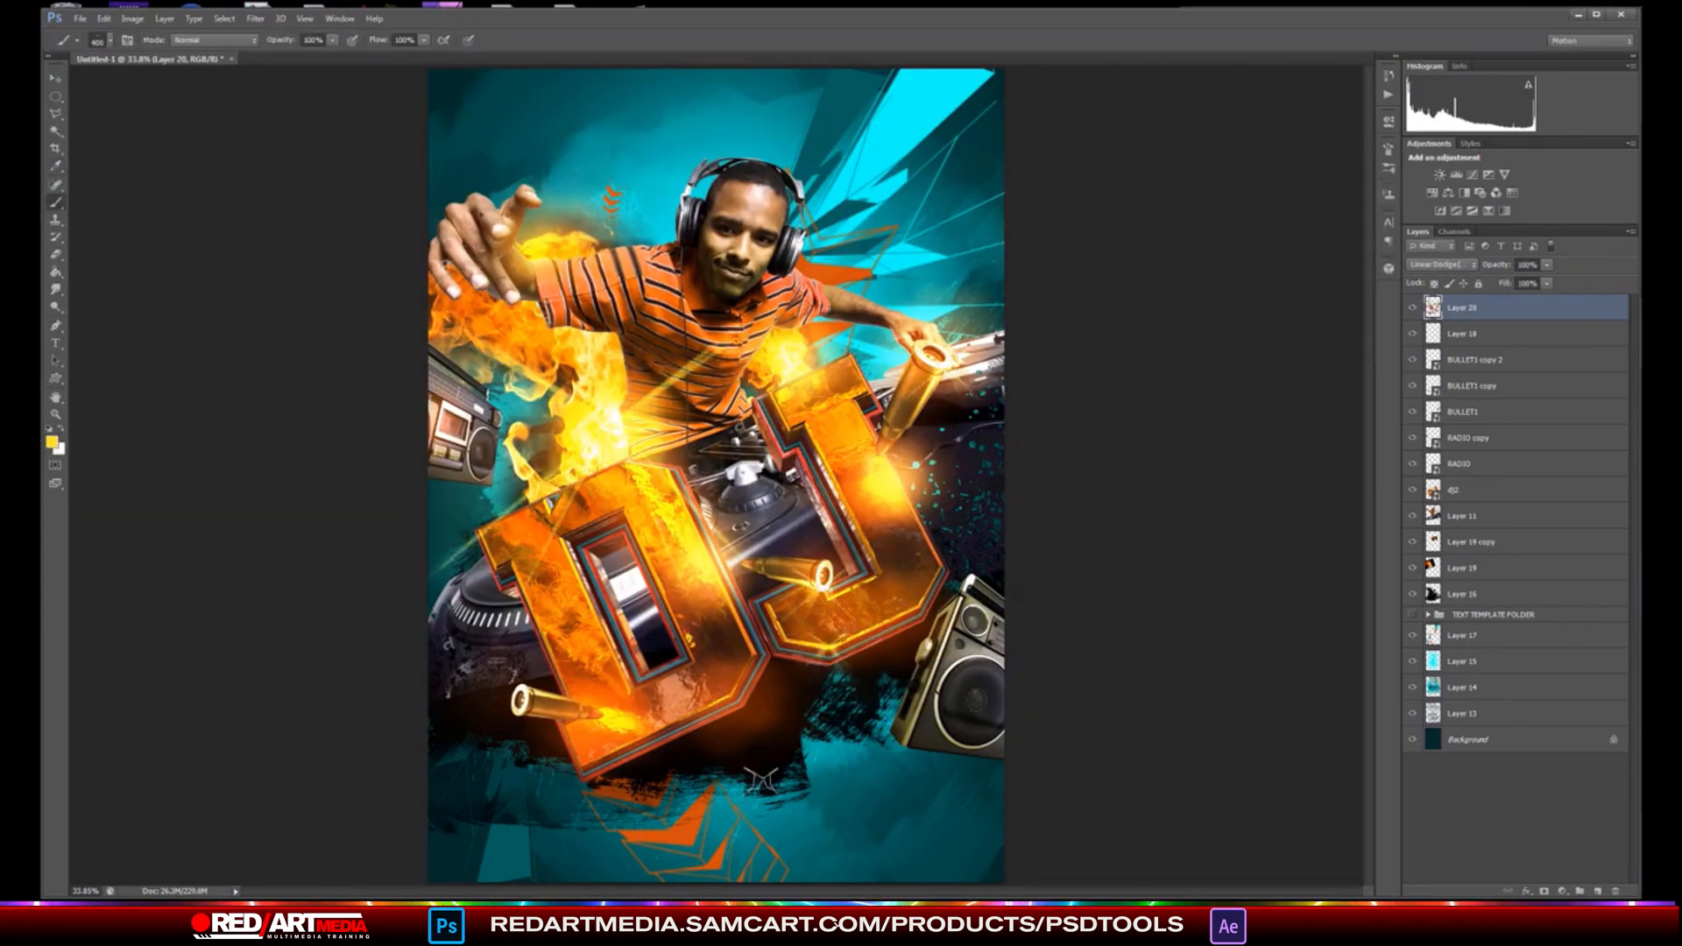
pyautogui.click(518, 696)
pyautogui.click(549, 502)
pyautogui.click(445, 4)
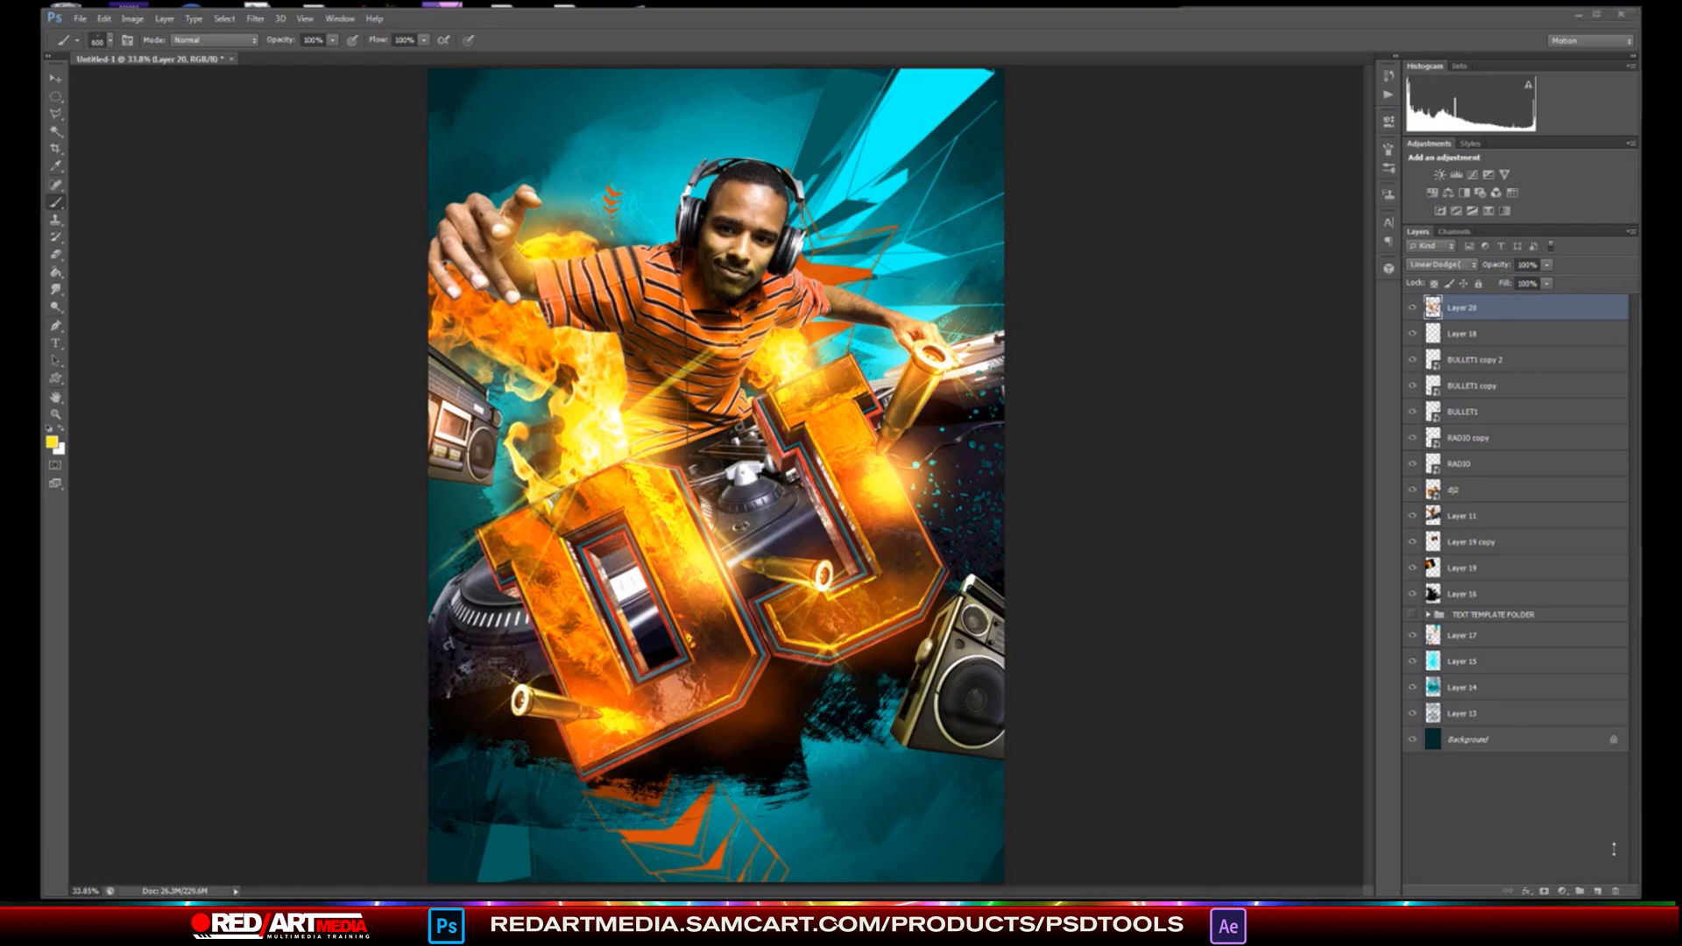
# - Move the TEXT TEMPLATE FOLDER group to the top of the layer stack and make it visible
pyautogui.click(1494, 618)
pyautogui.moveTo(1481, 620); pyautogui.dragTo(1551, 306)
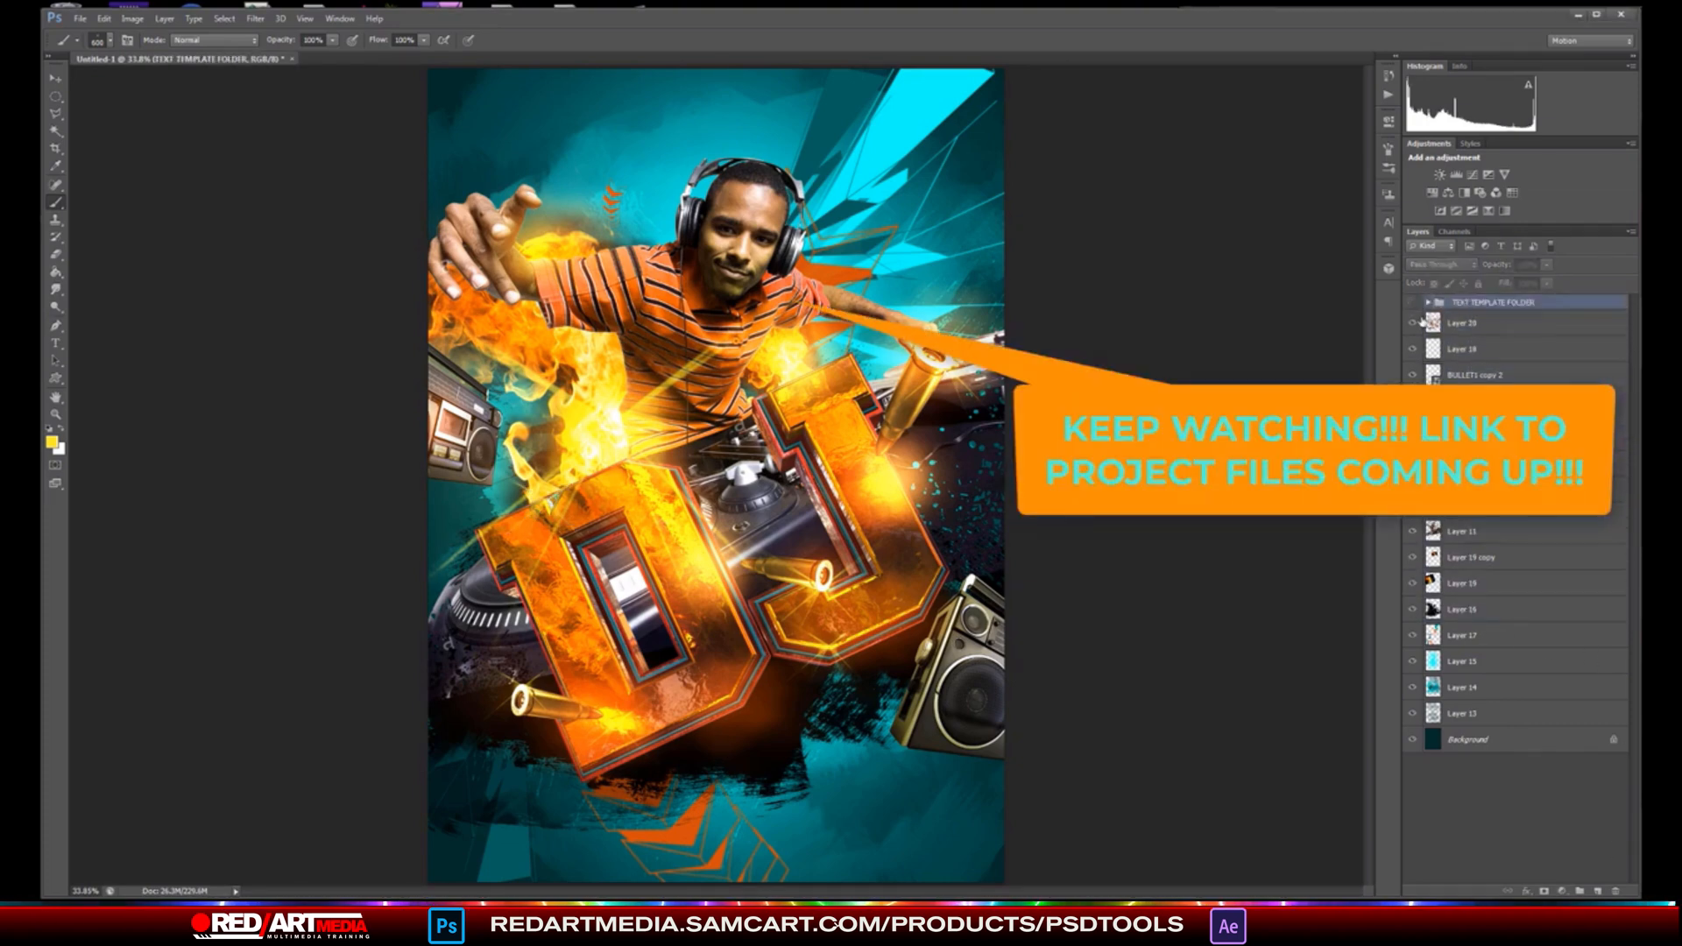
pyautogui.click(1413, 302)
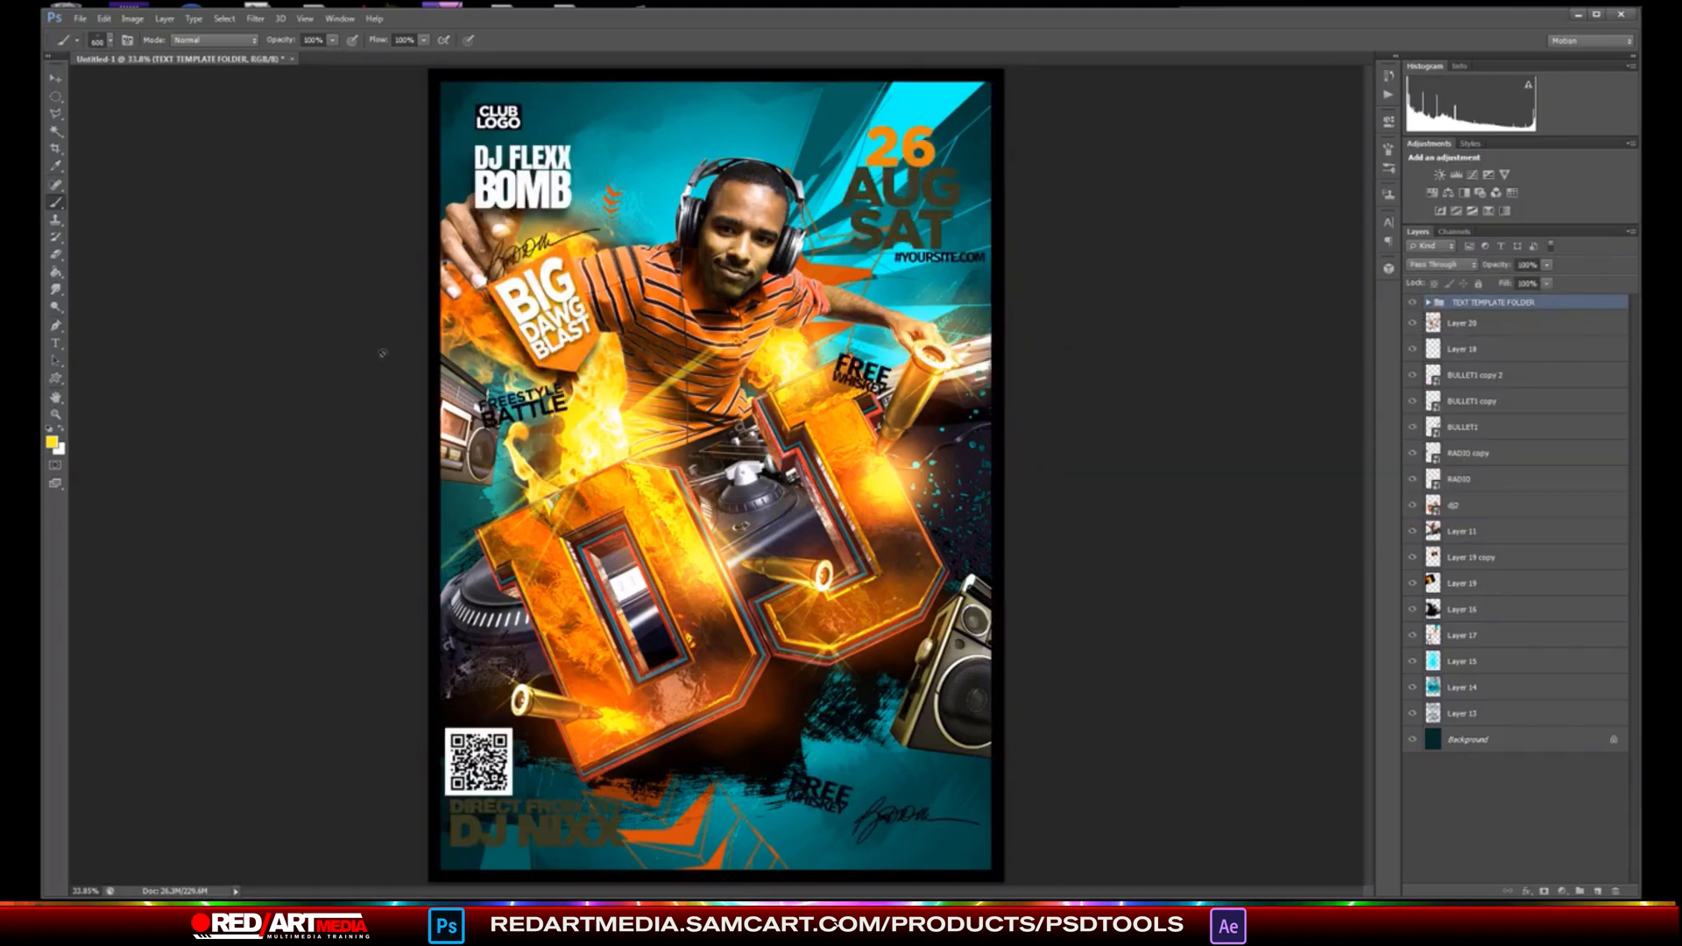
pyautogui.press('v')
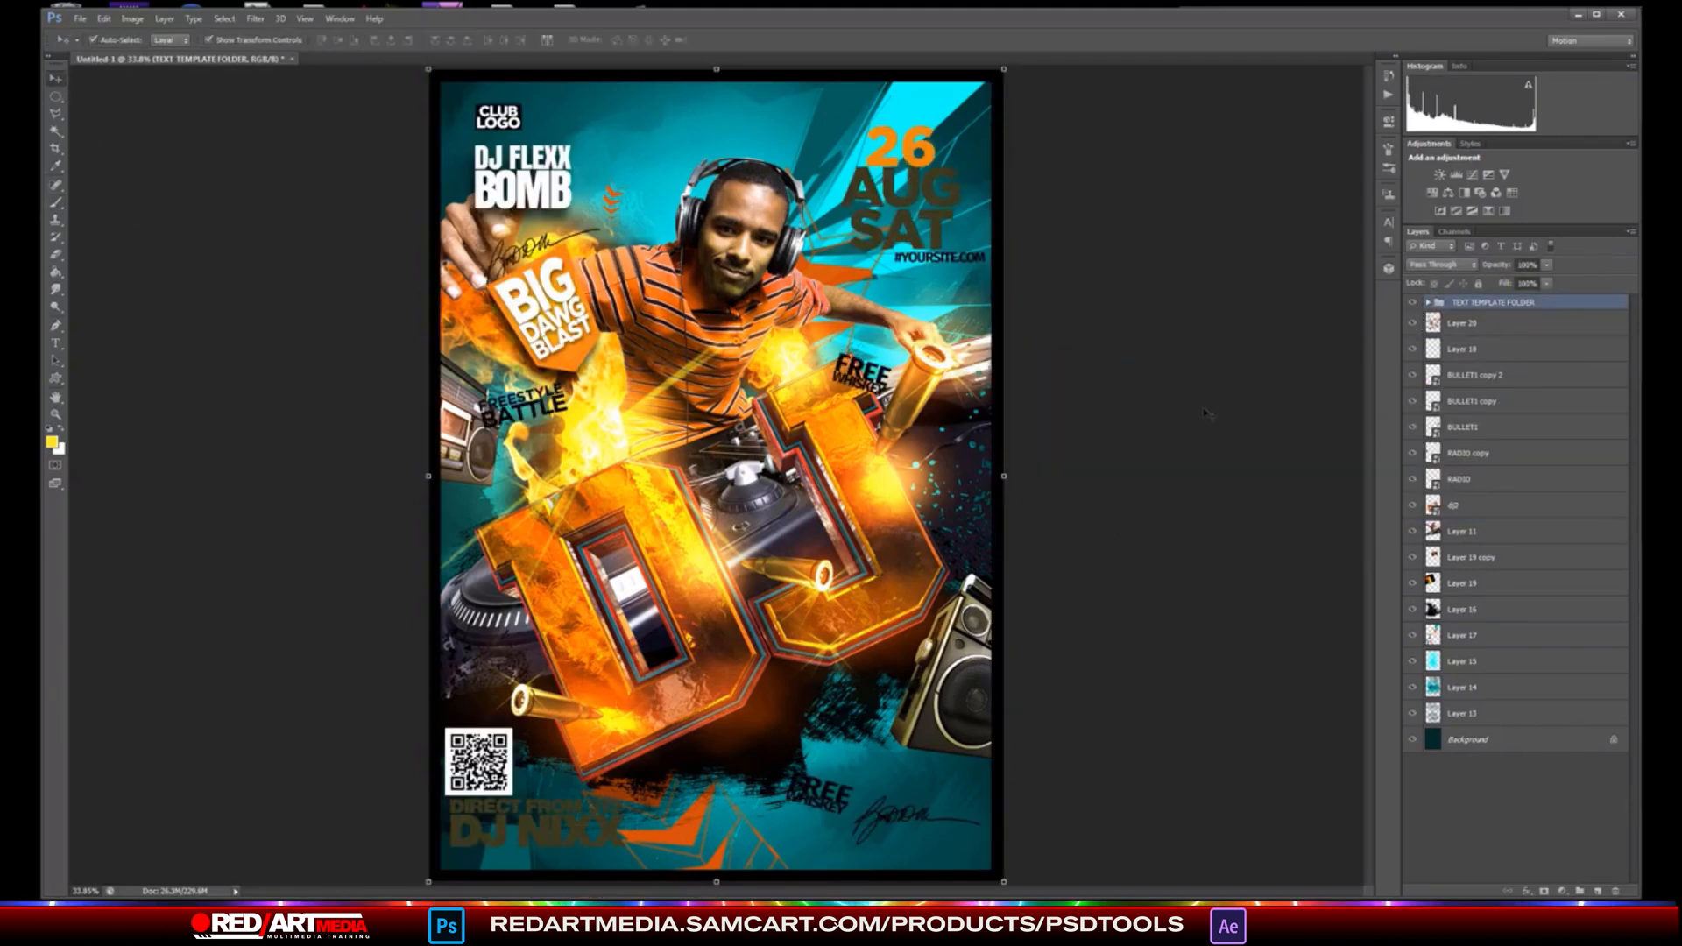
pyautogui.click(1208, 413)
pyautogui.scroll(-2, 1207, 413)
pyautogui.scroll(4, 1208, 413)
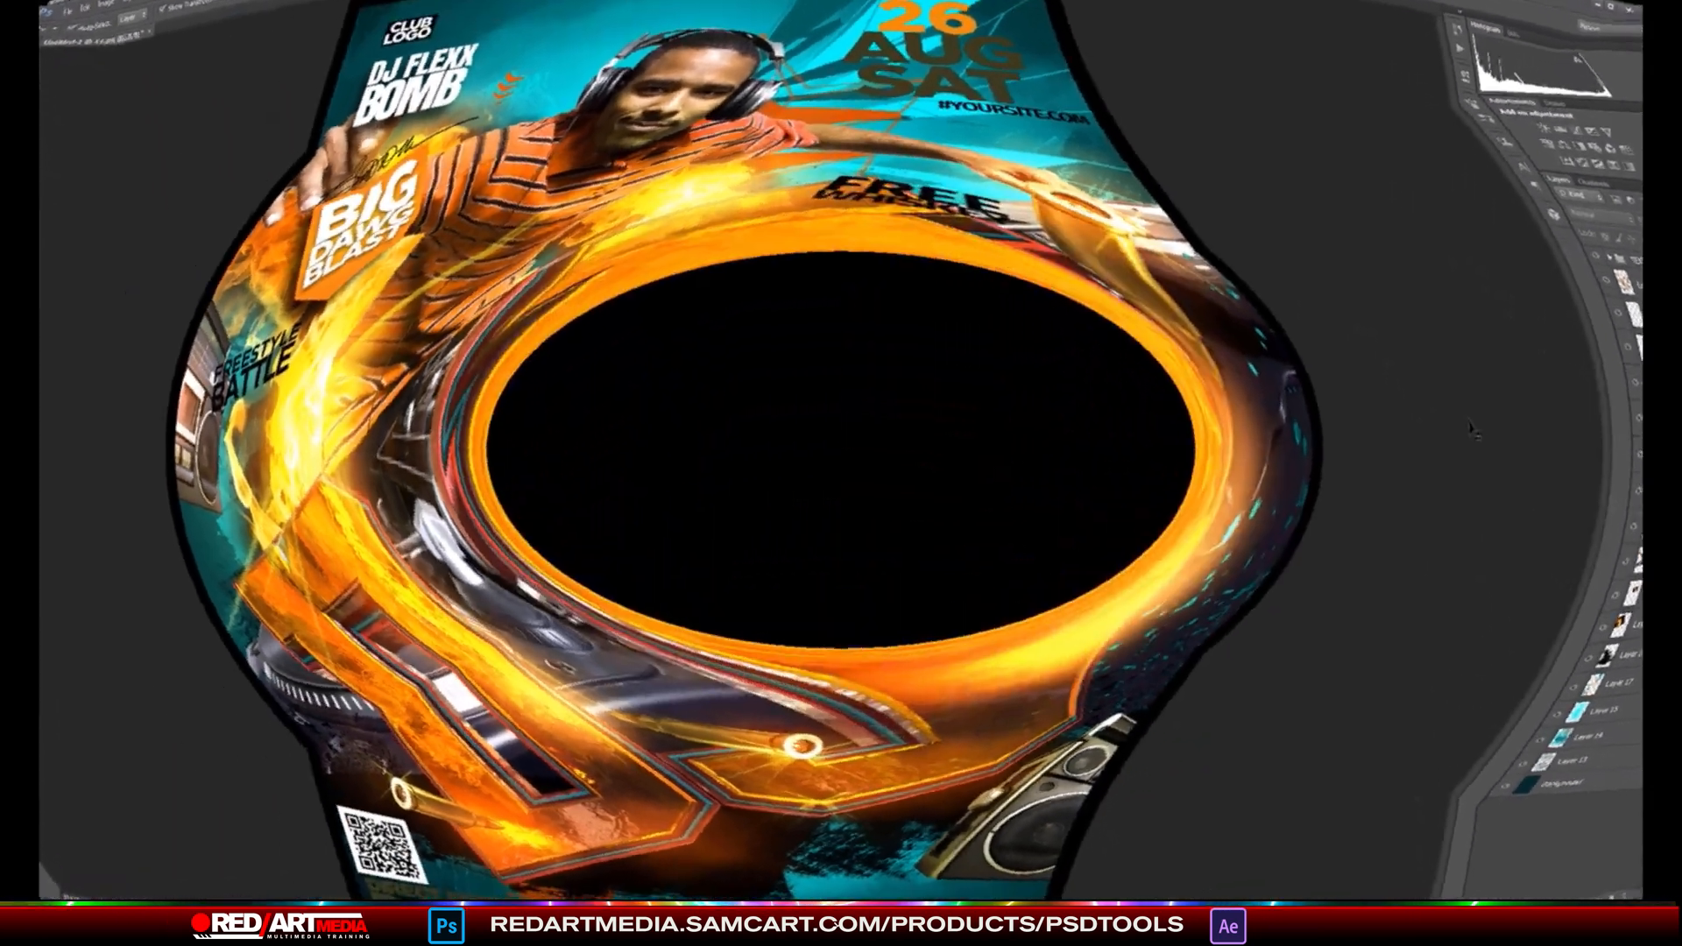